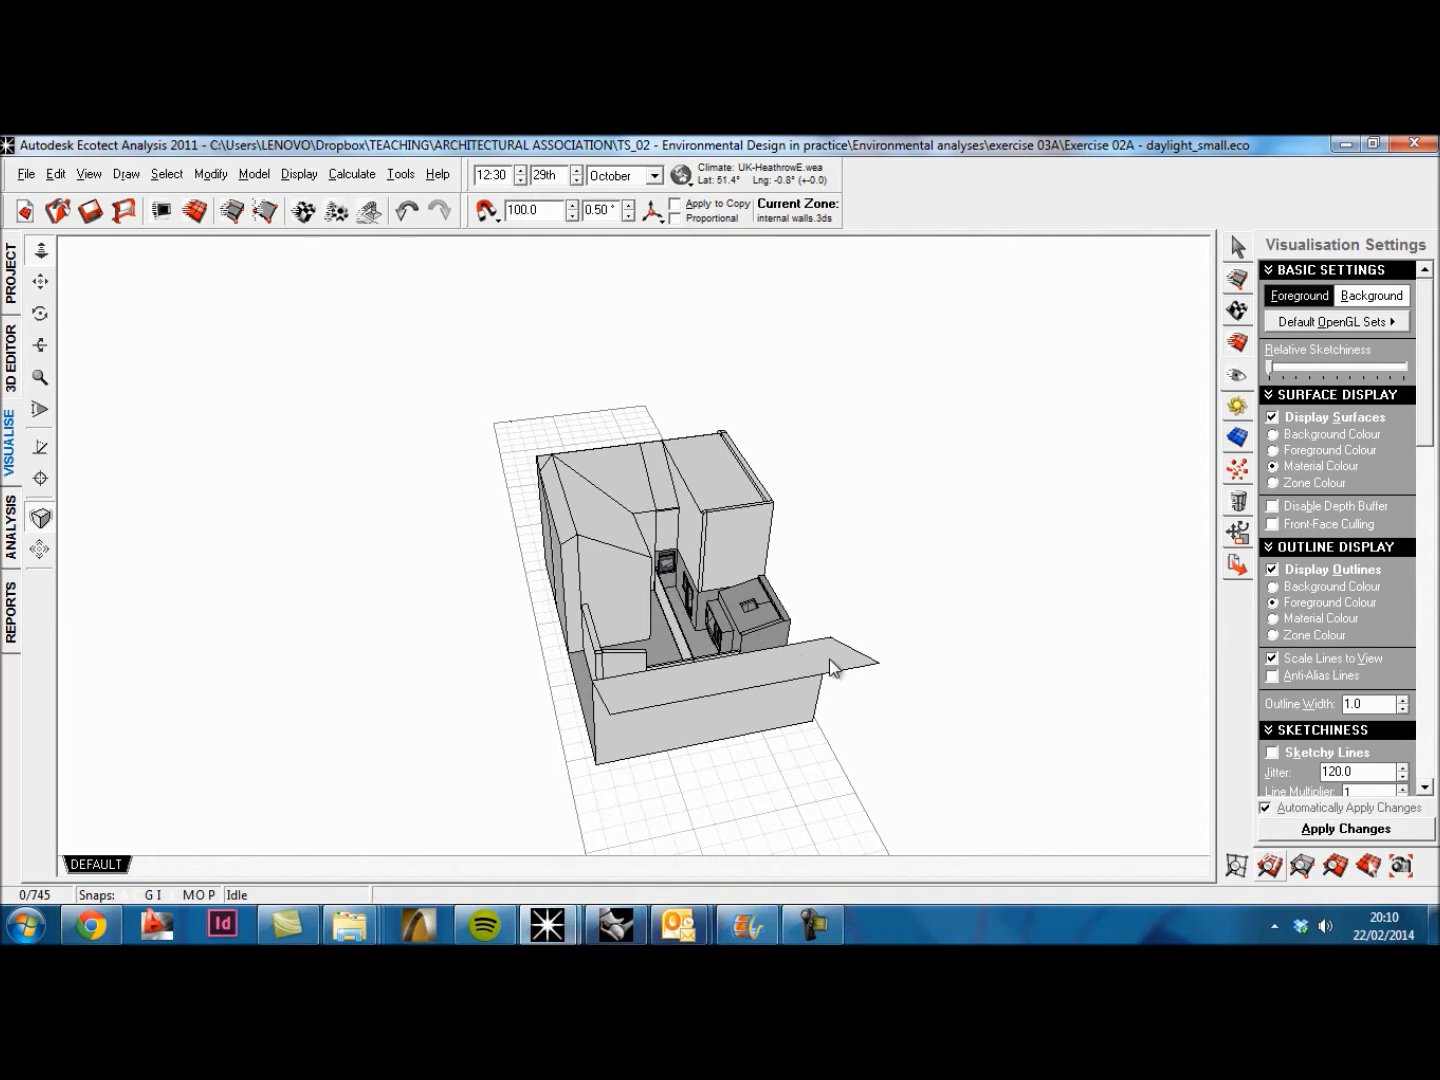
Step: Delete the stray object lying far outside the building in the 3D editor model
{"action": "right_click_drag", "start_coordinate": [755, 588], "coordinate": [717, 580]}
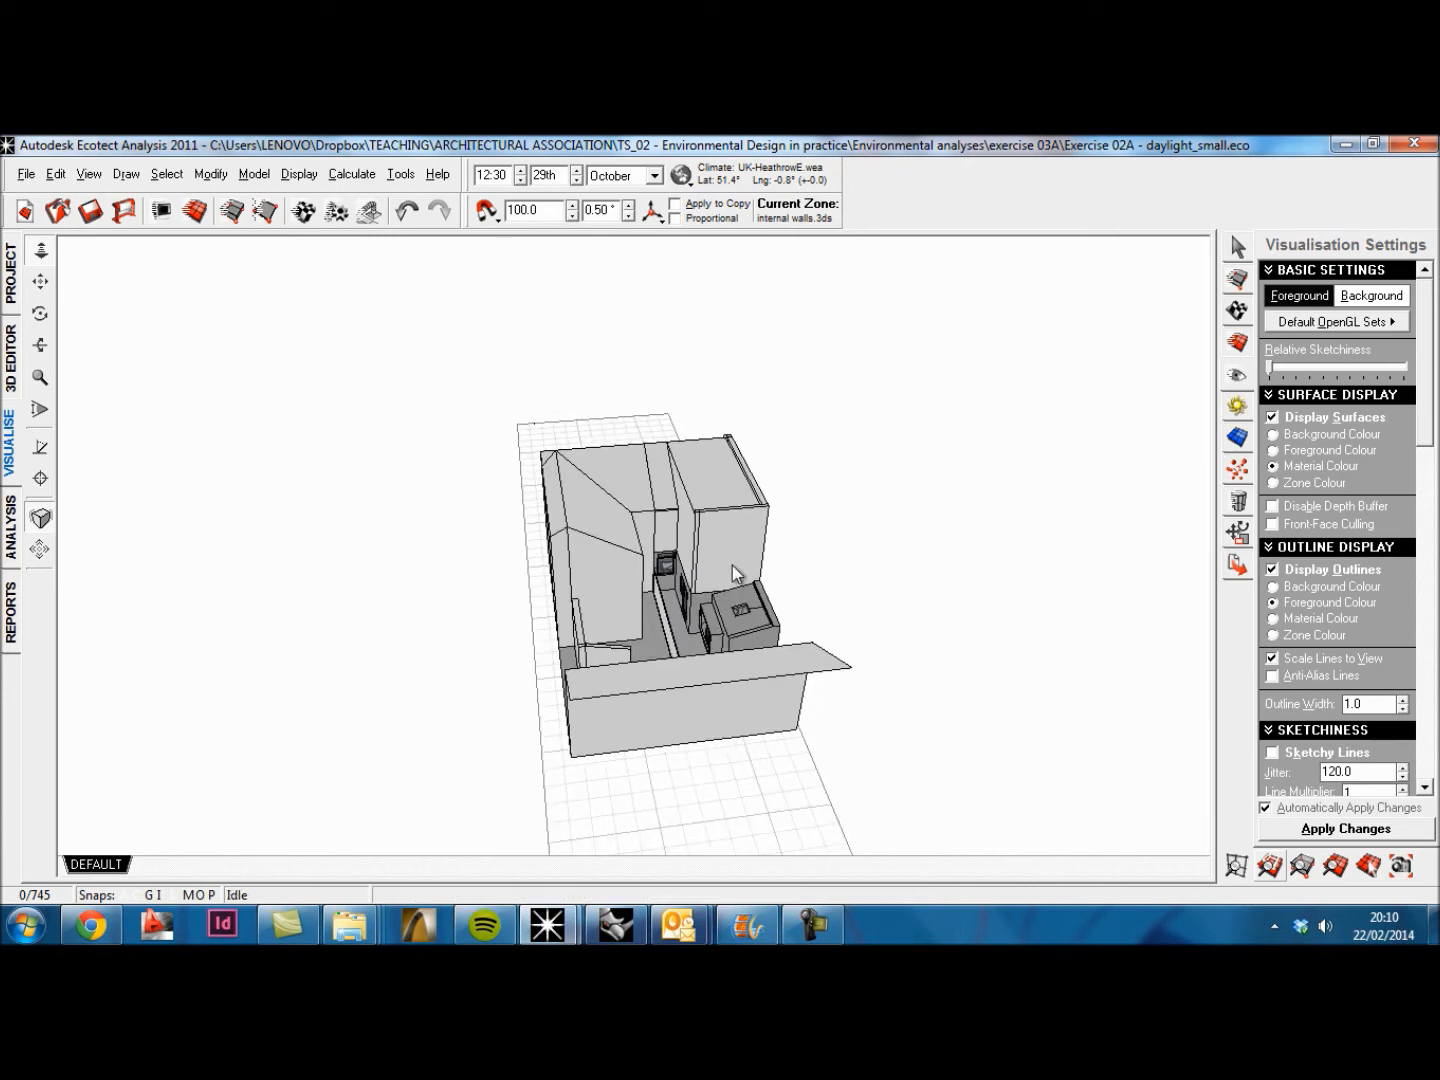
{"action": "right_click_drag", "start_coordinate": [781, 508], "coordinate": [555, 630]}
{"action": "scroll", "coordinate": [551, 627], "scroll_direction": "up", "scroll_amount": 1}
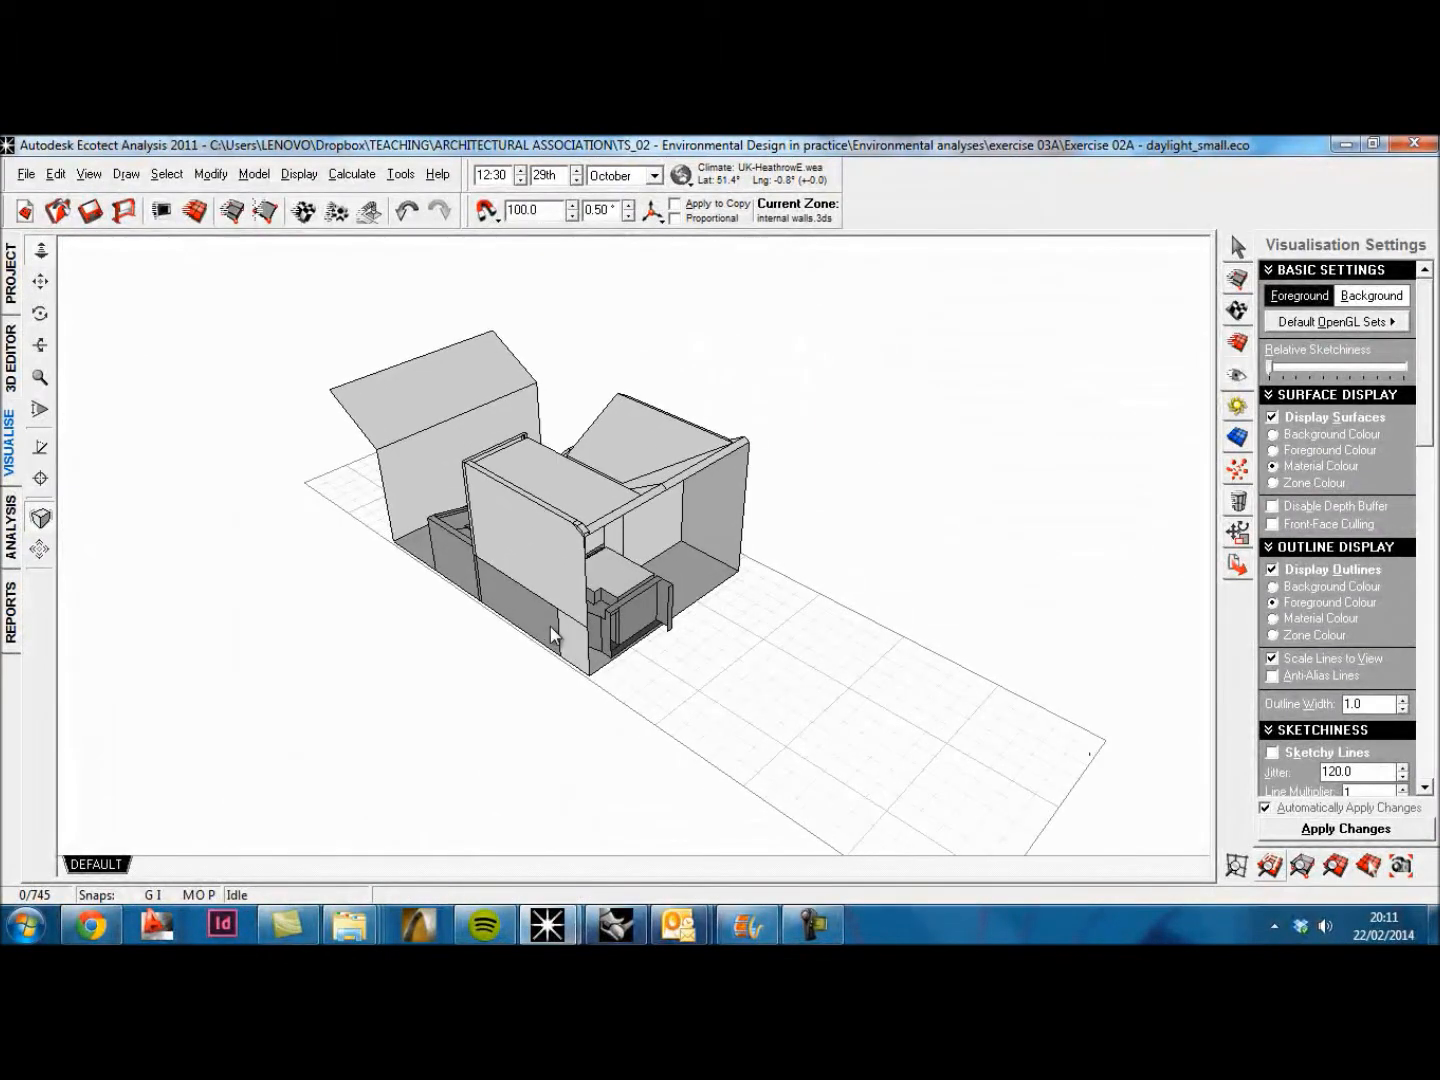
{"action": "left_click", "coordinate": [1272, 867]}
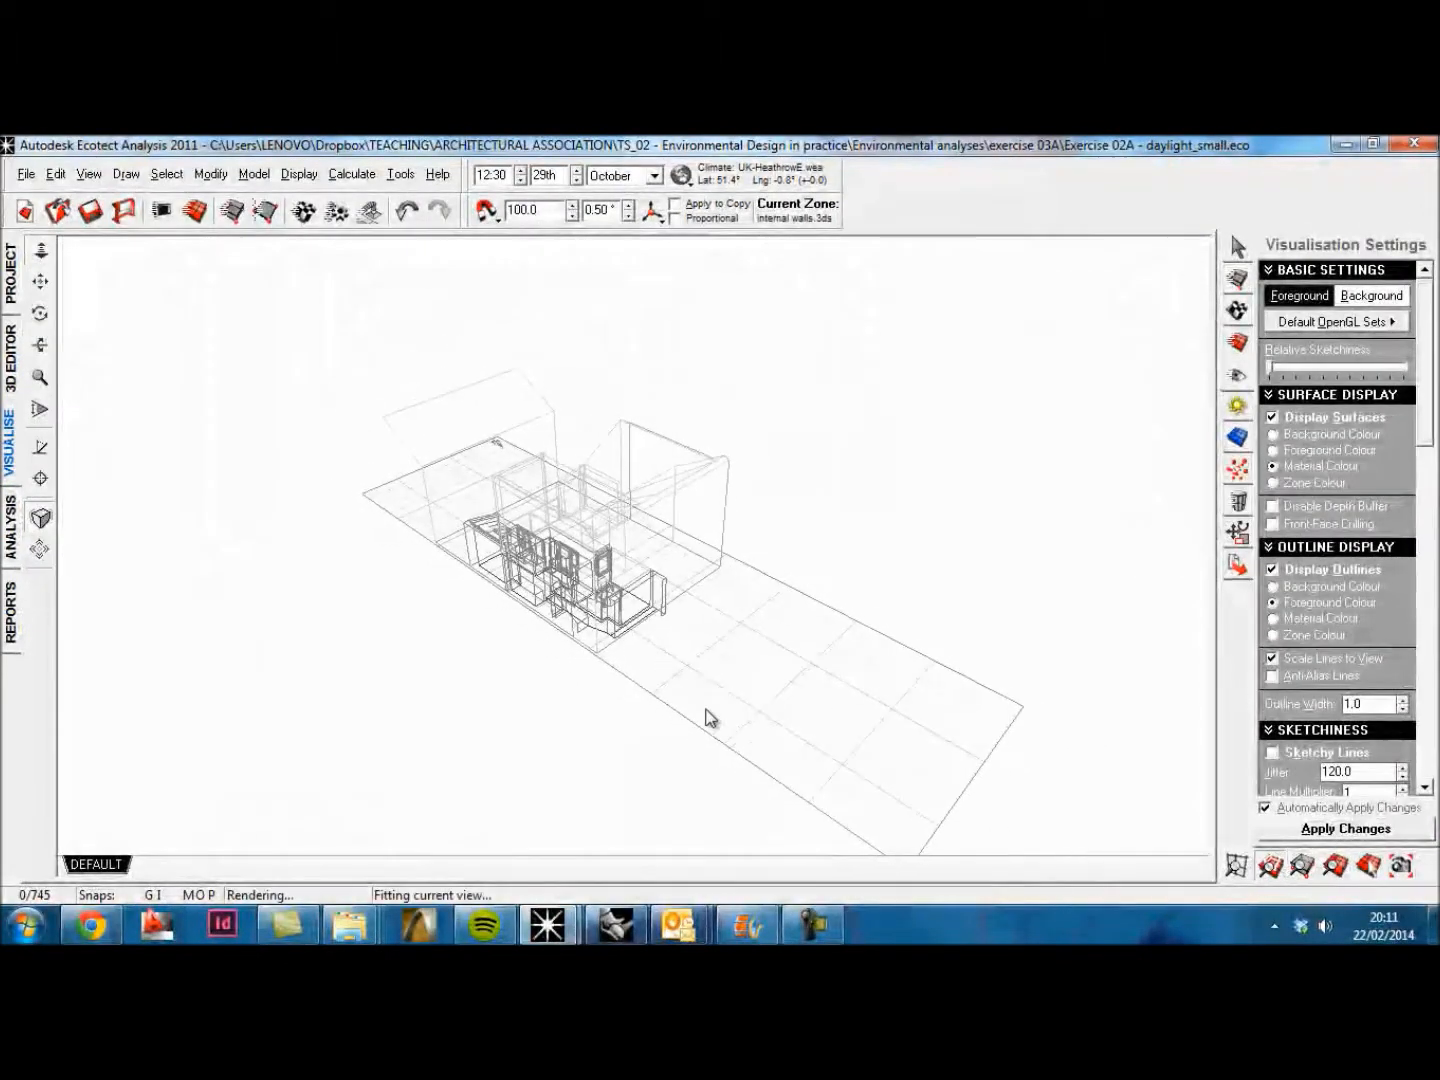
{"action": "left_click", "coordinate": [11, 356]}
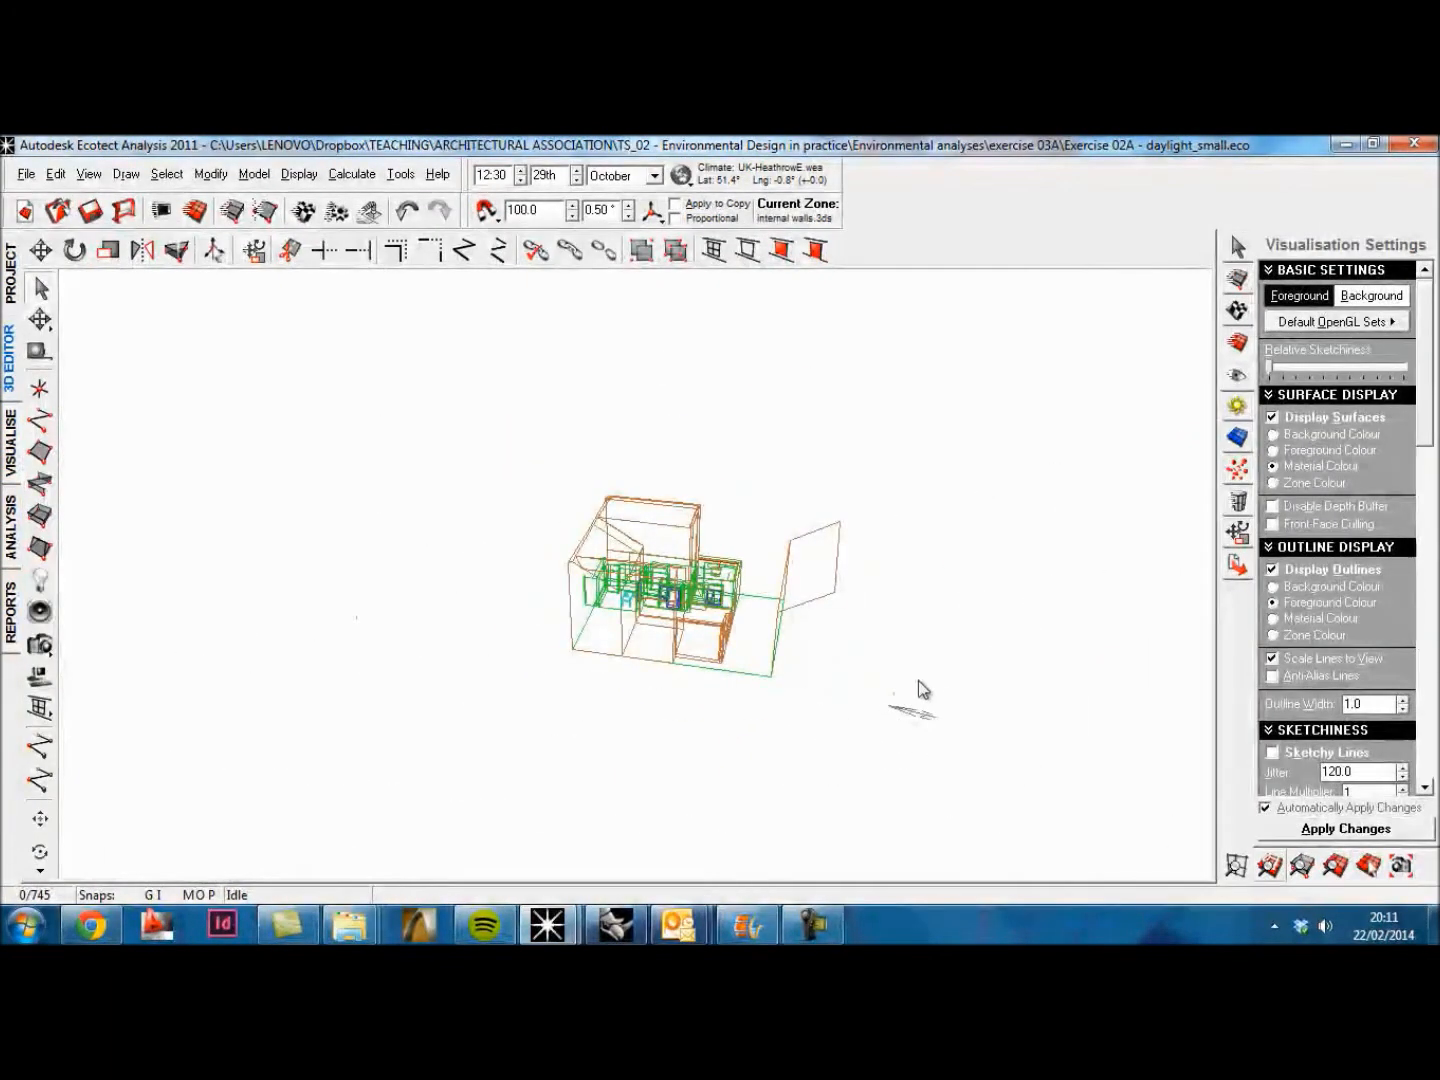
{"action": "key", "text": "Delete"}
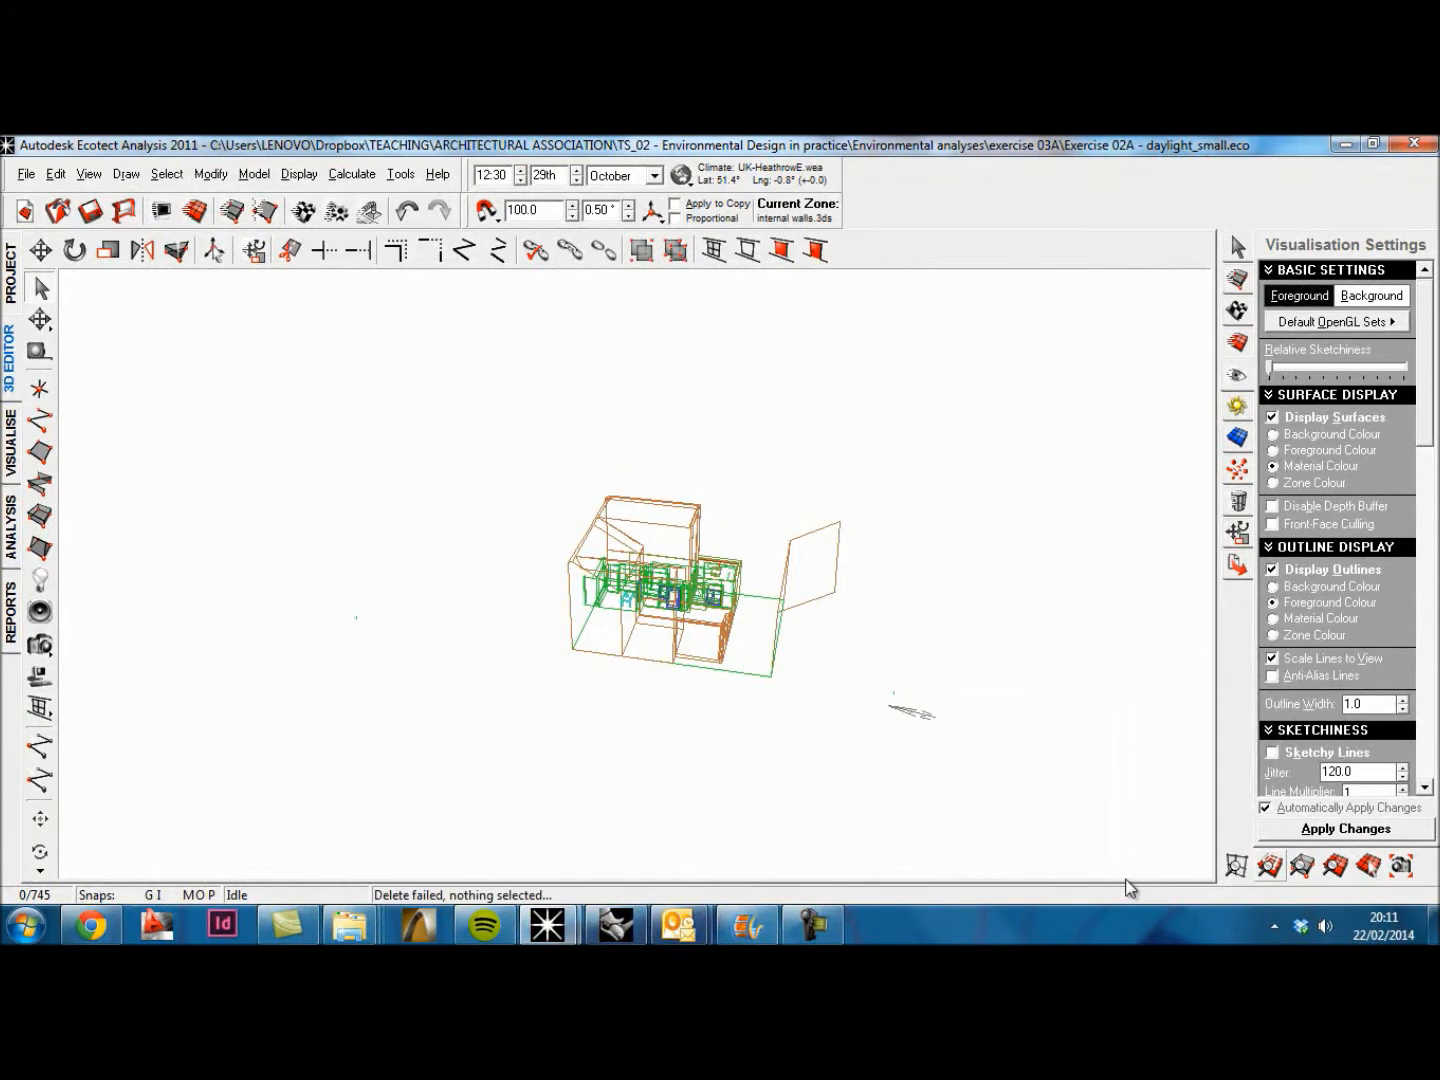
{"action": "middle_click_drag", "start_coordinate": [812, 638], "coordinate": [538, 556]}
{"action": "left_click_drag", "start_coordinate": [238, 476], "coordinate": [501, 751]}
{"action": "key", "text": "Delete"}
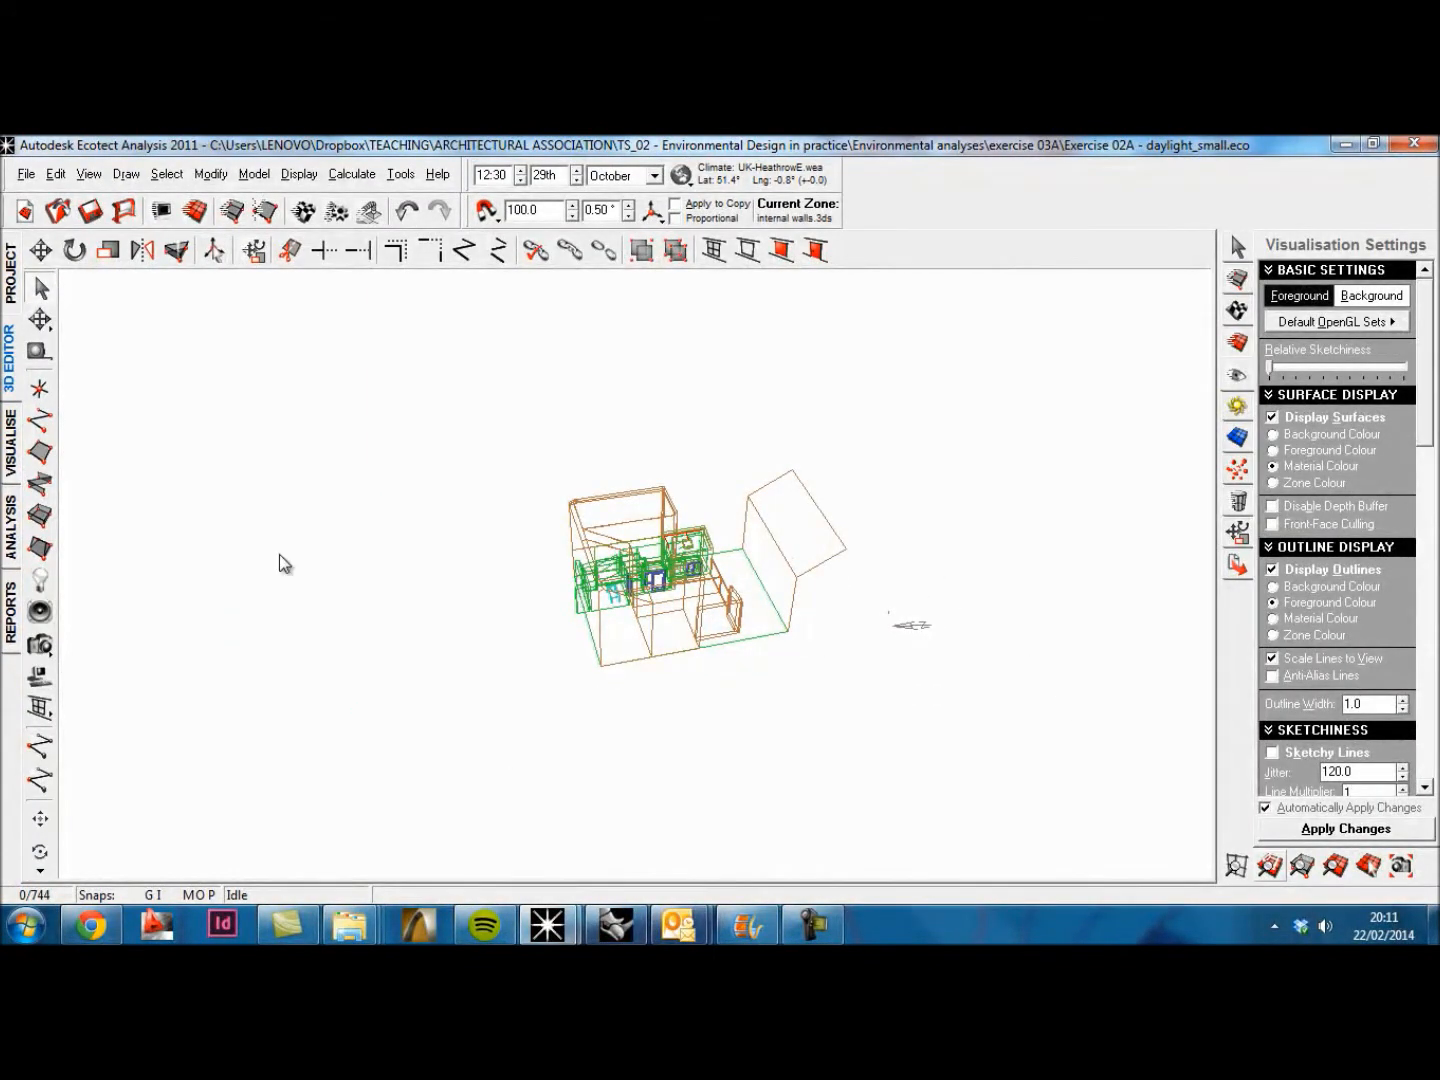
Step: Fit the analysis grid to the cleaned-up model in the visualisation view
{"action": "left_click", "coordinate": [10, 443]}
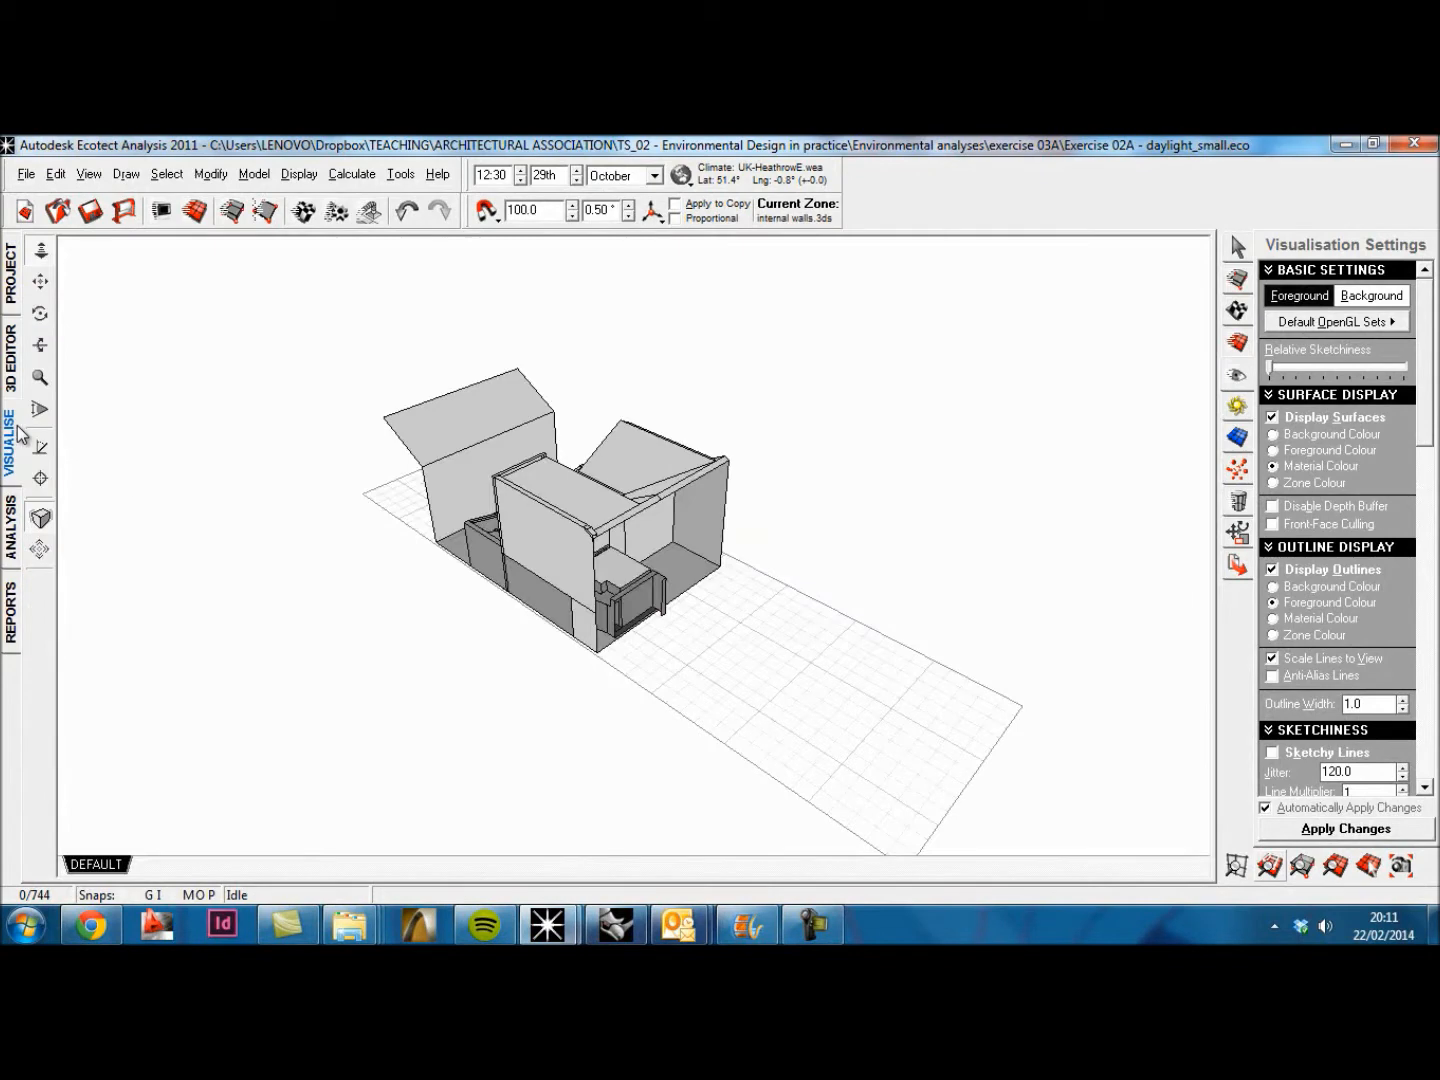
{"action": "left_click", "coordinate": [1270, 866]}
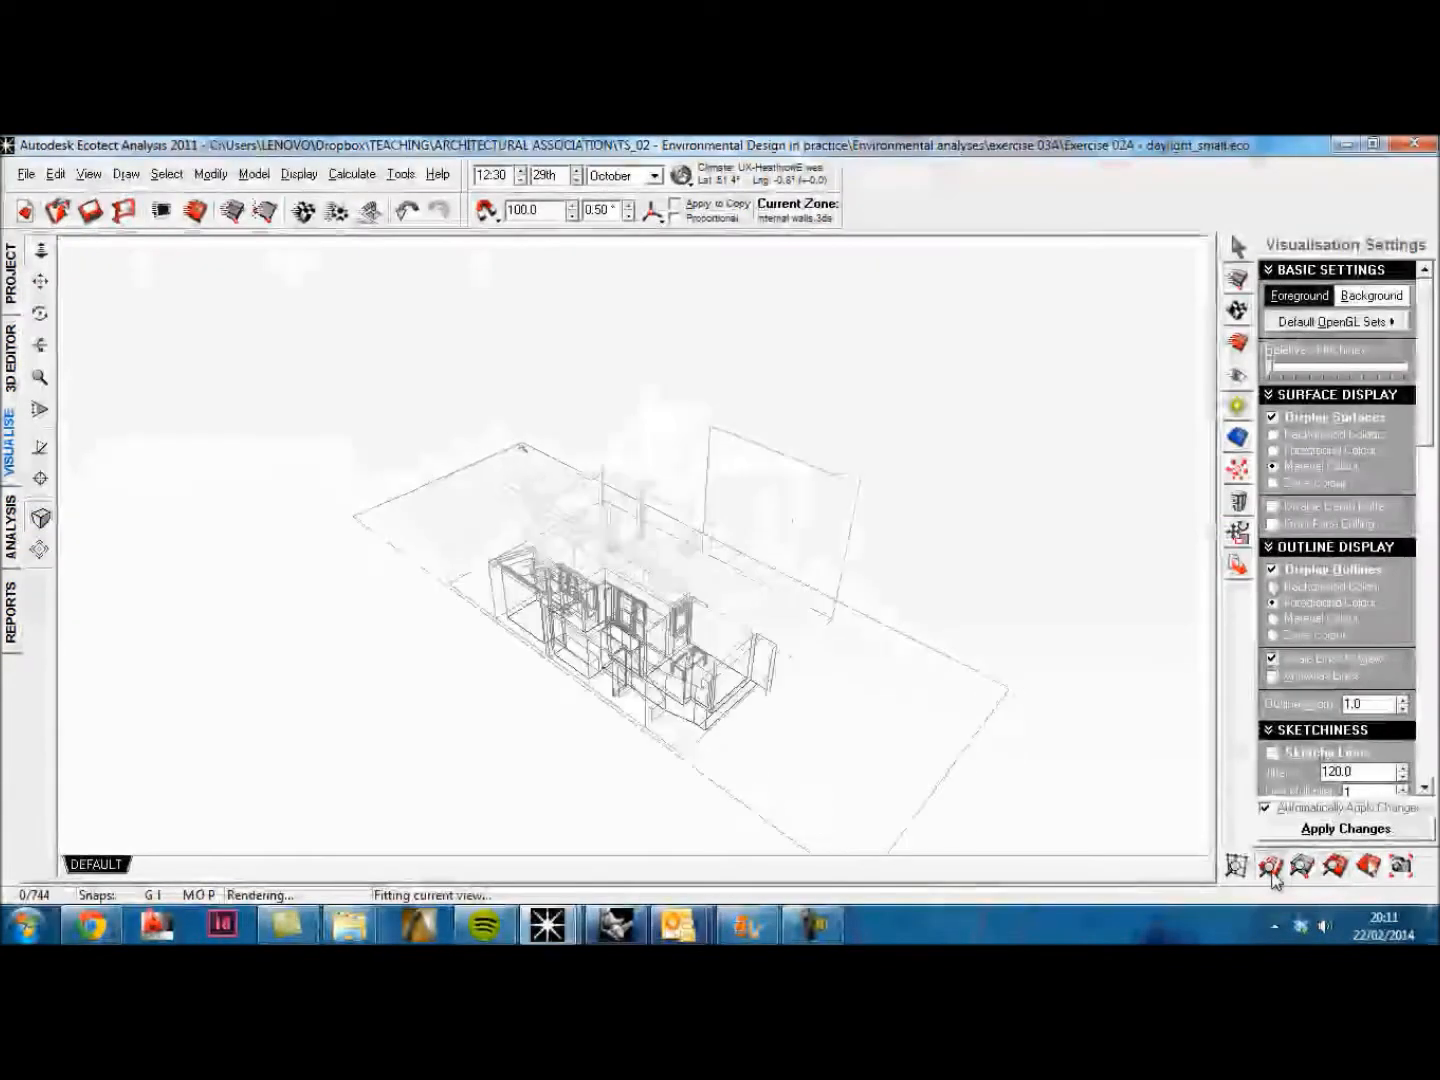
{"action": "mouse_move", "coordinate": [982, 772]}
{"action": "right_mouse_down"}
{"action": "mouse_move", "coordinate": [794, 685]}
{"action": "mouse_move", "coordinate": [577, 622]}
{"action": "right_mouse_up"}
{"action": "right_click_drag", "start_coordinate": [471, 632], "coordinate": [335, 525]}
Step: Examine the room containing the table in the 3D editor and review the model's zone list
{"action": "left_click", "coordinate": [13, 374]}
{"action": "right_click_drag", "start_coordinate": [619, 658], "coordinate": [610, 574]}
{"action": "scroll", "coordinate": [609, 572], "scroll_direction": "up", "scroll_amount": 9}
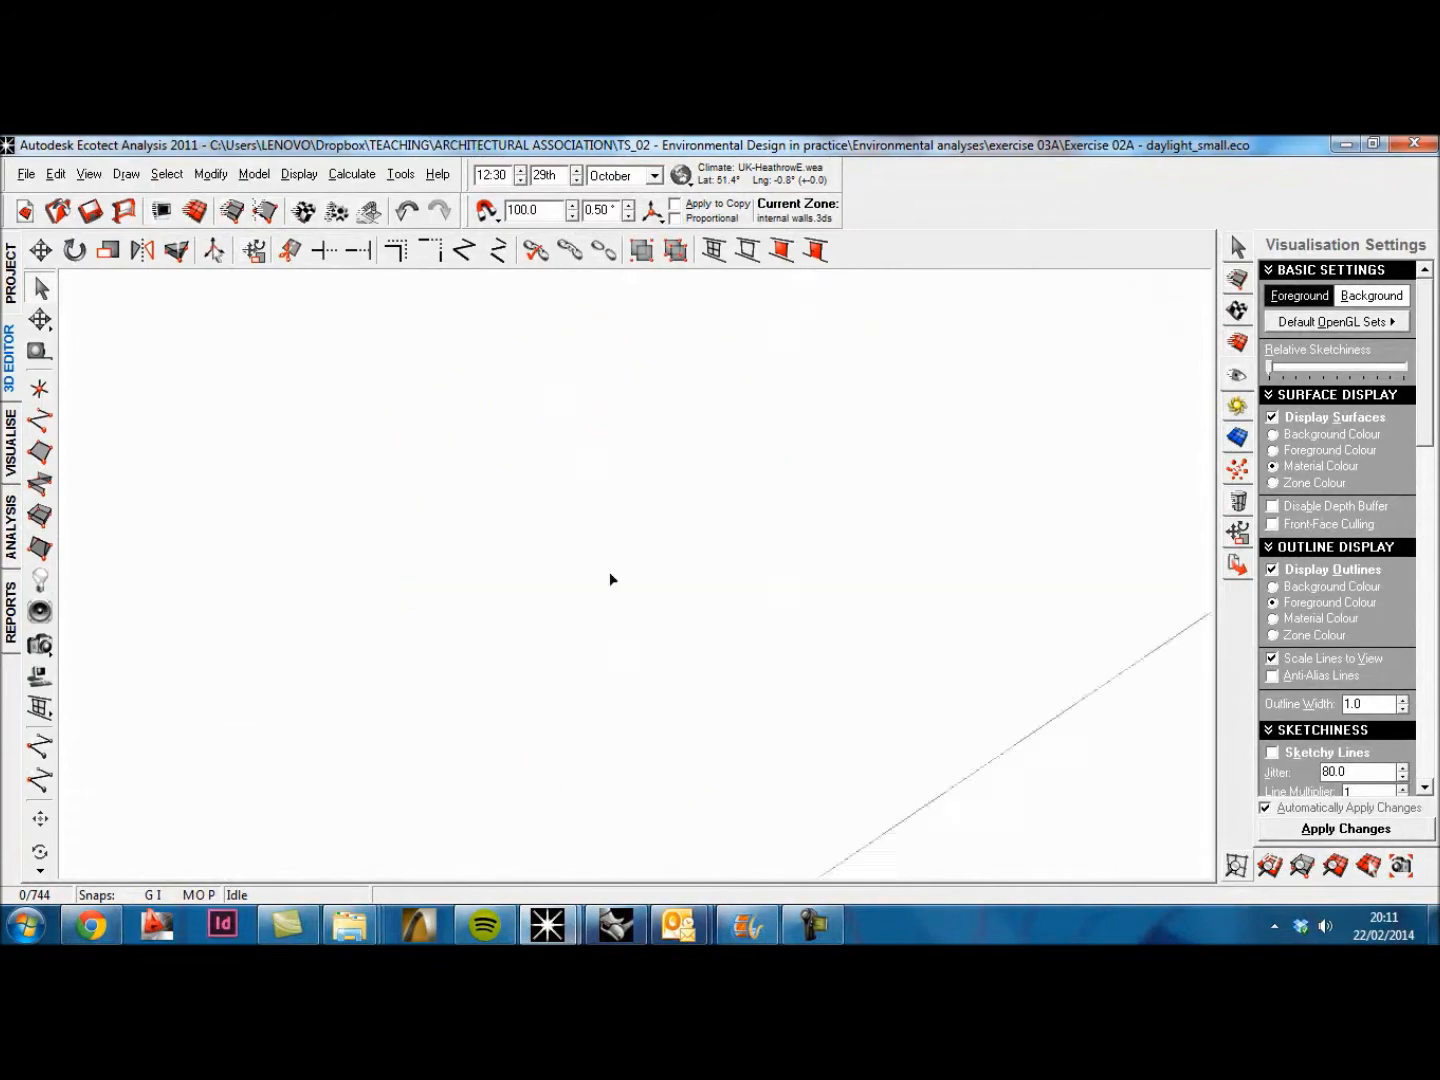
{"action": "scroll", "coordinate": [536, 613], "scroll_direction": "down", "scroll_amount": 3}
{"action": "right_click_drag", "start_coordinate": [536, 613], "coordinate": [530, 722]}
{"action": "scroll", "coordinate": [526, 714], "scroll_direction": "up", "scroll_amount": 5}
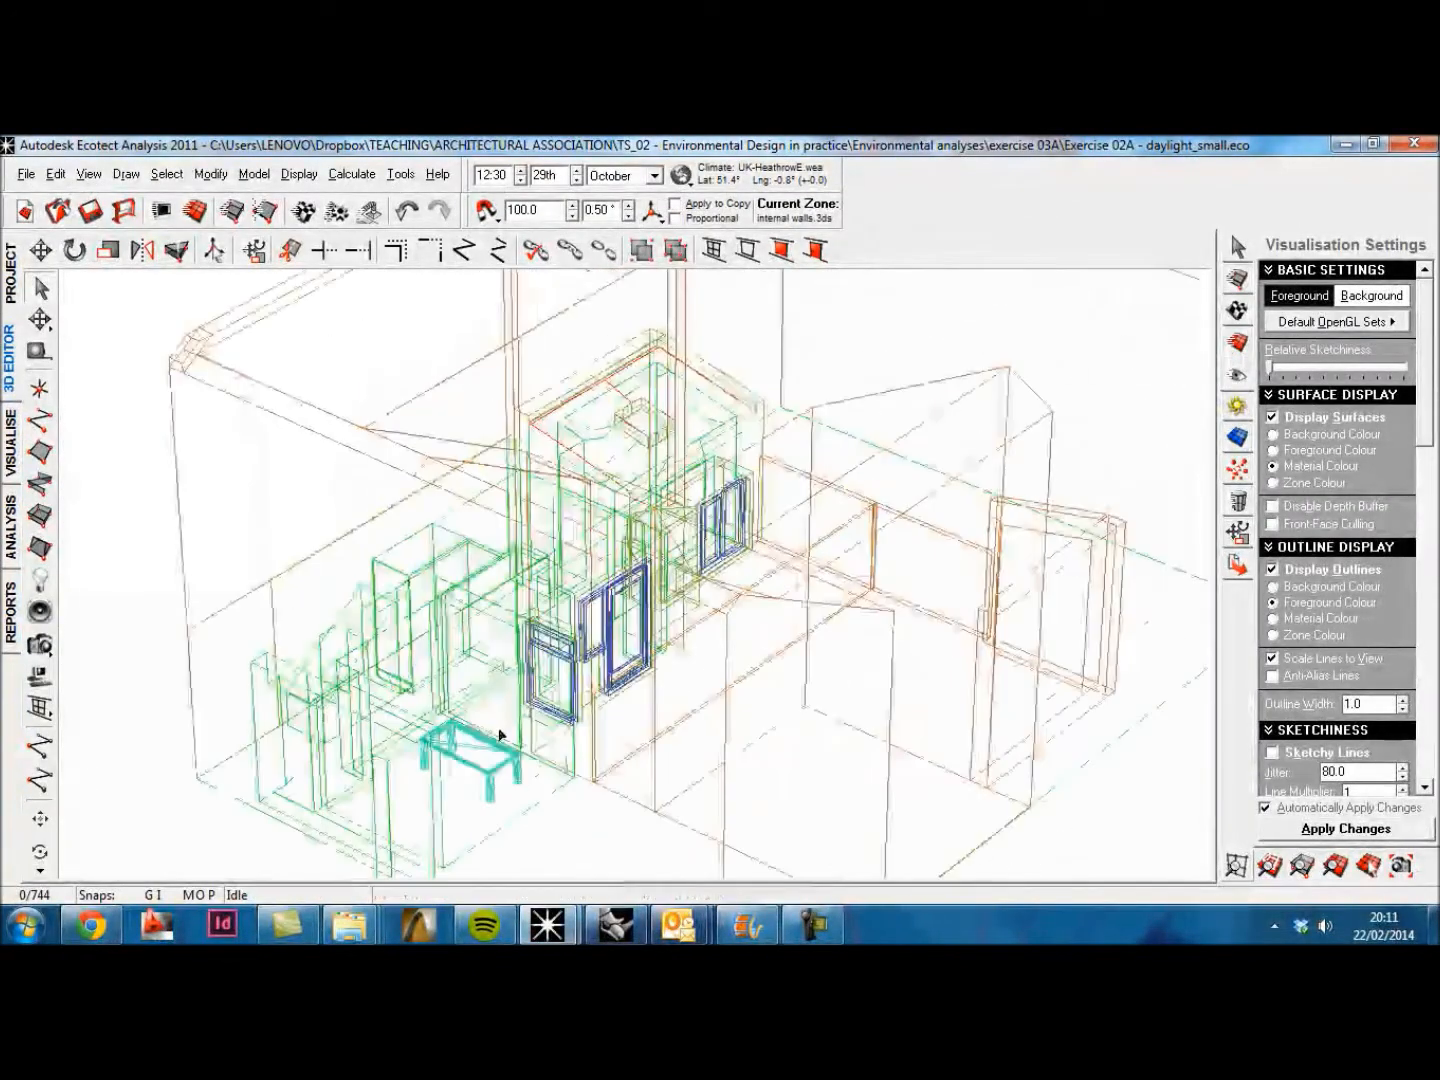
{"action": "left_click", "coordinate": [1238, 312]}
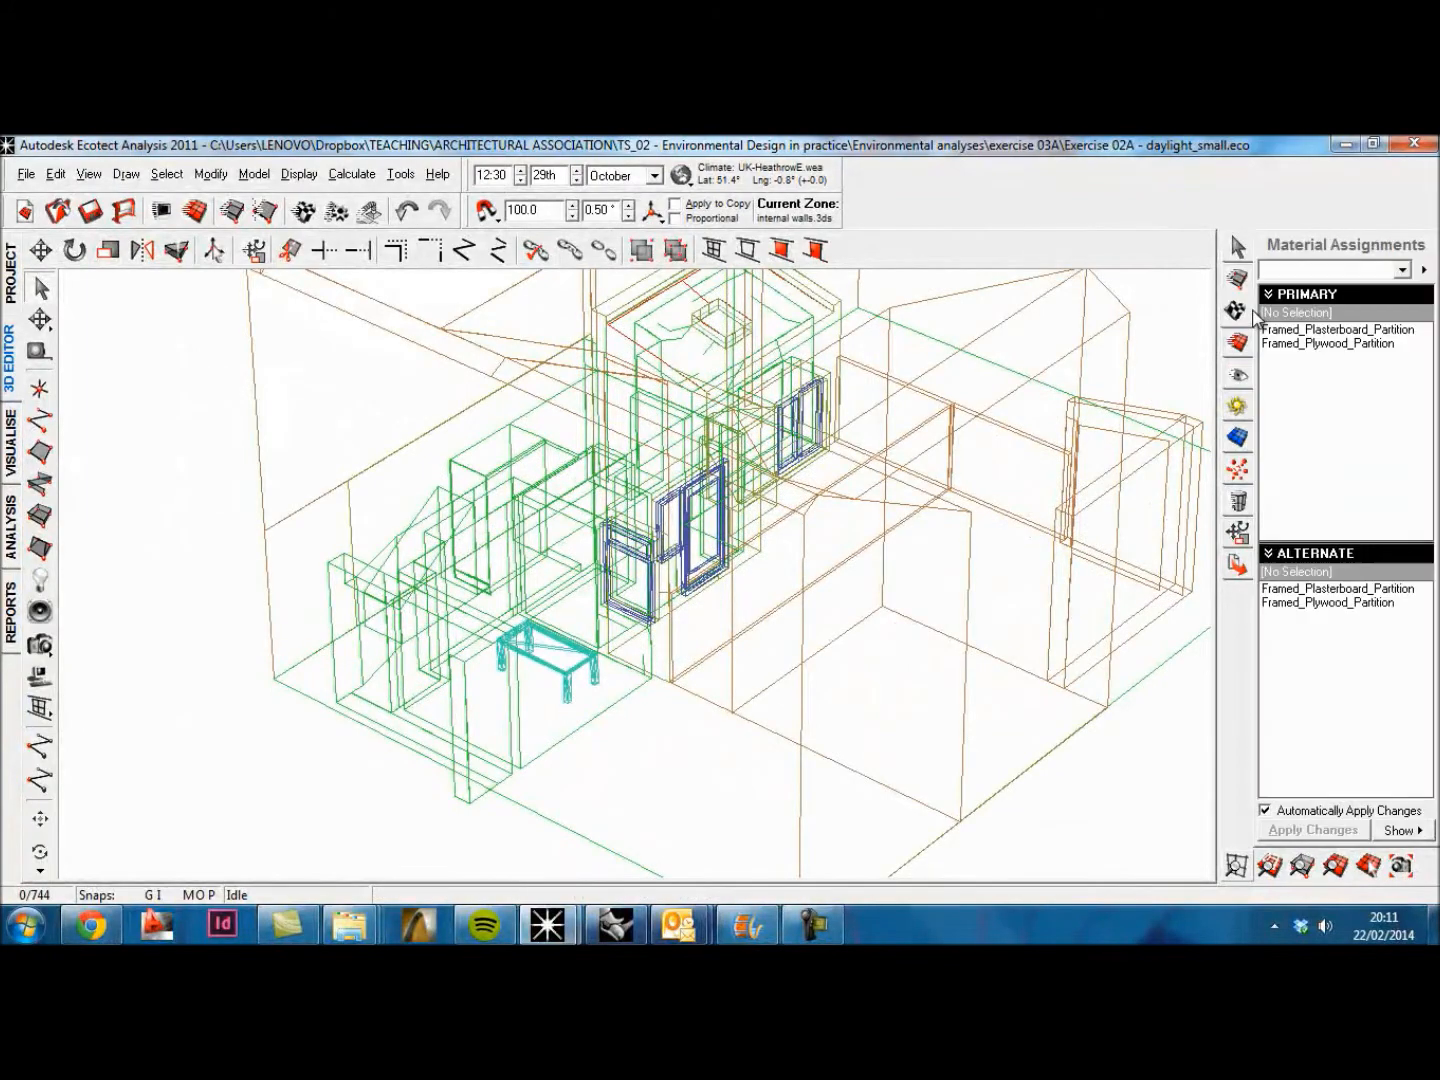
{"action": "left_click", "coordinate": [1240, 343]}
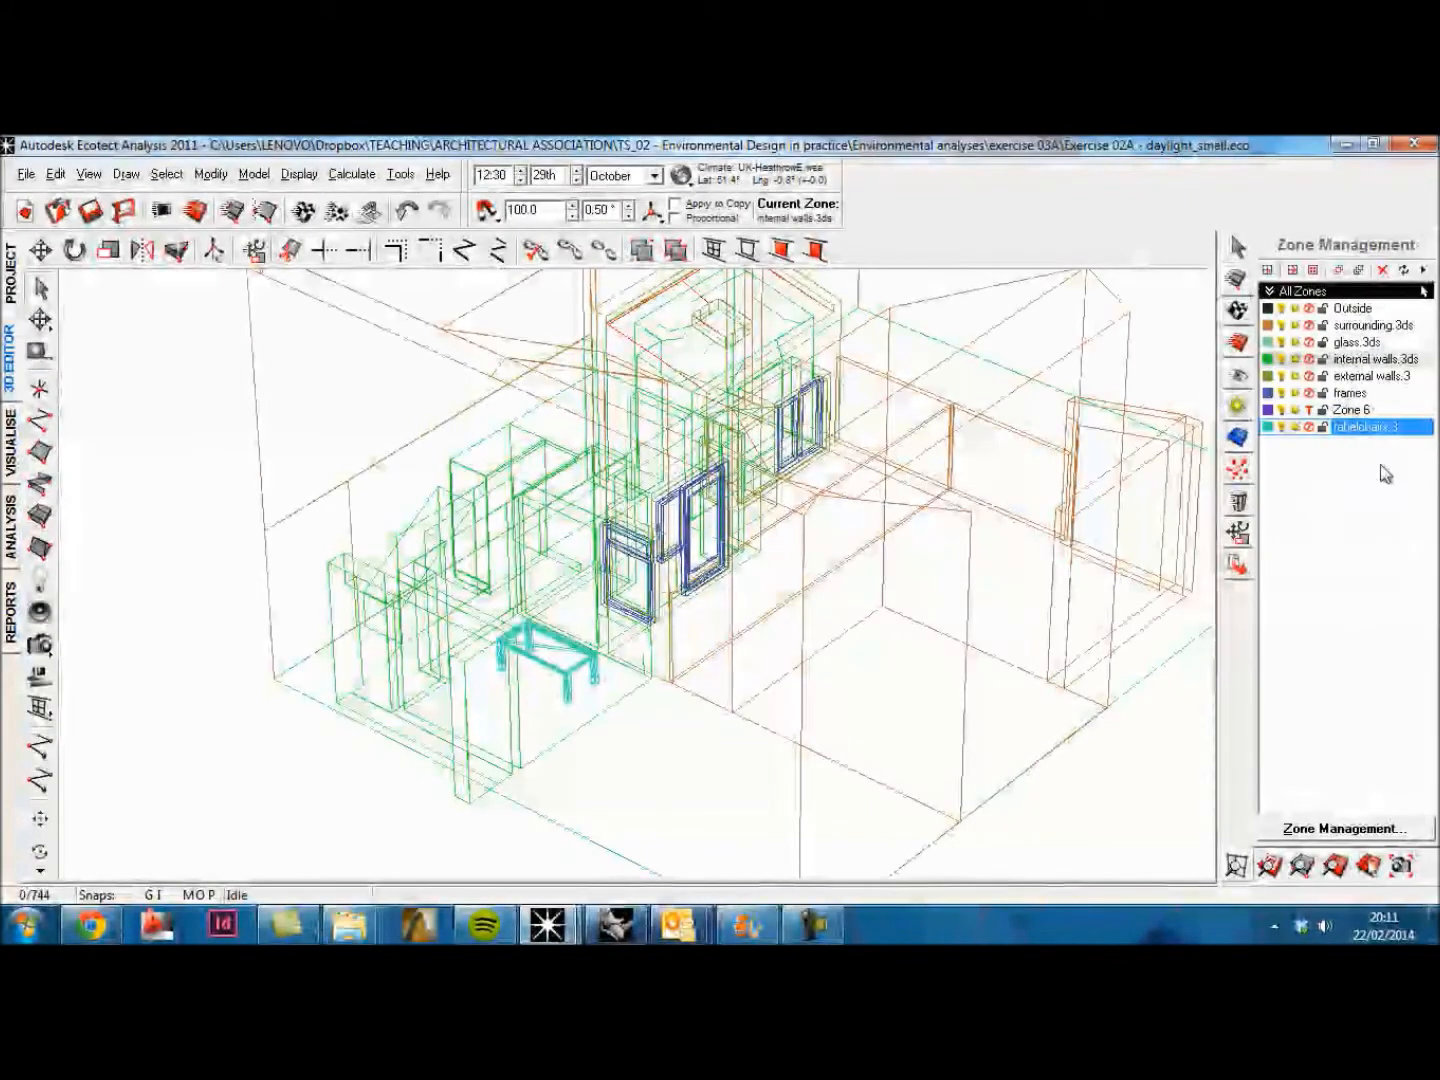
{"action": "right_click", "coordinate": [355, 795]}
{"action": "left_click", "coordinate": [650, 768]}
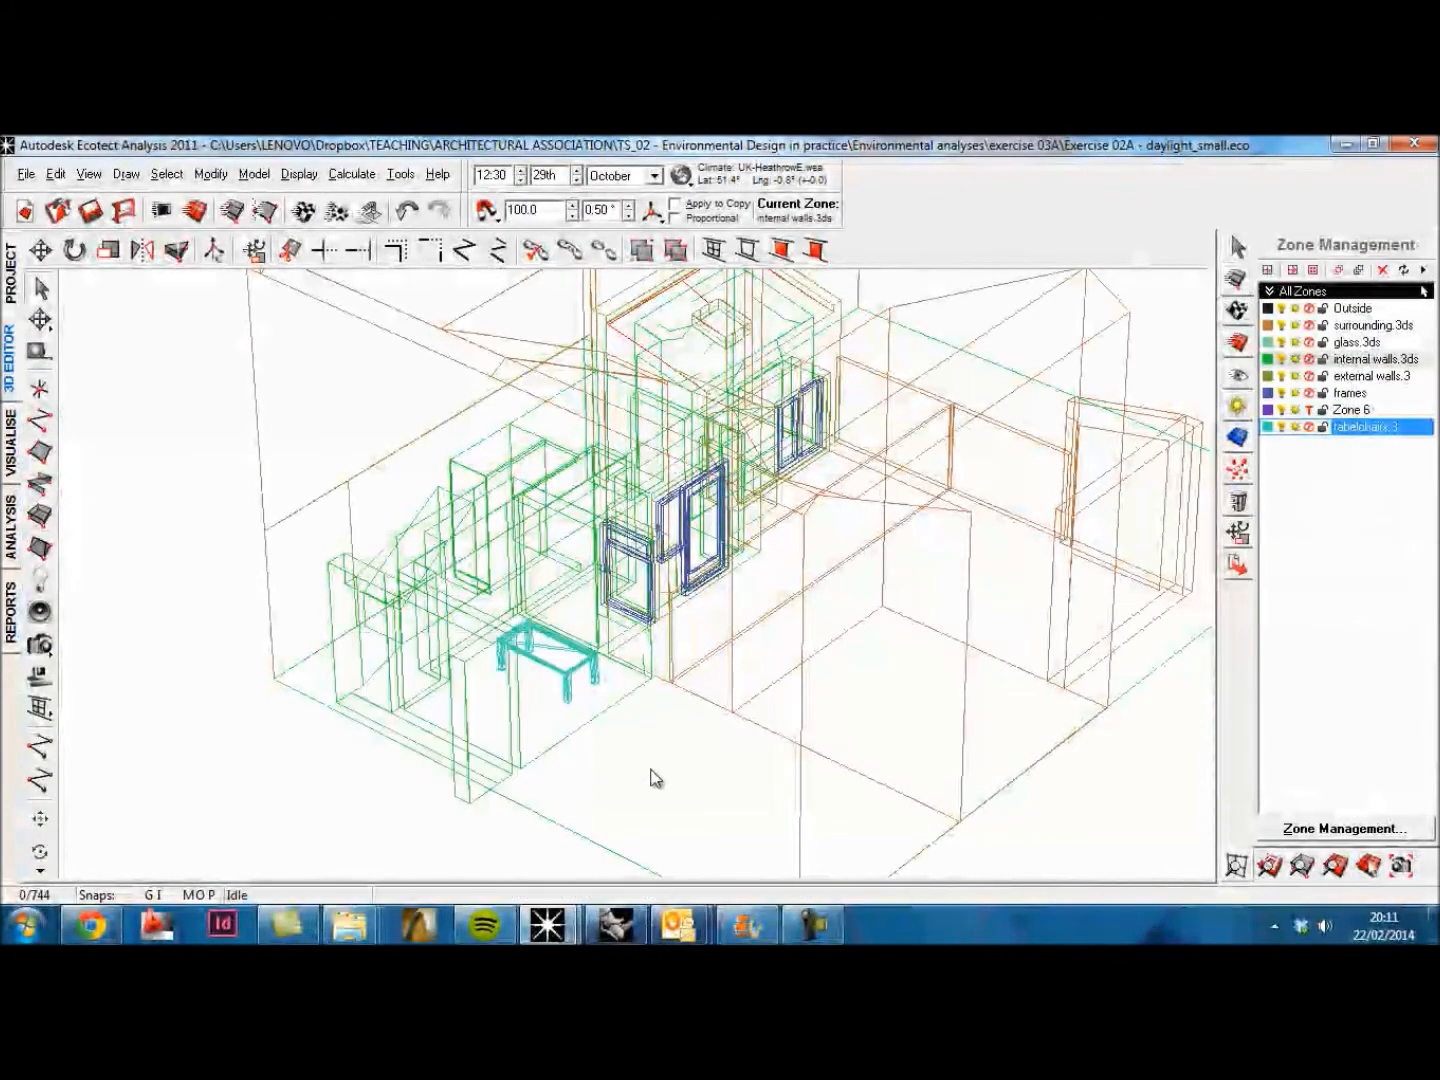
{"action": "scroll", "coordinate": [556, 735], "scroll_direction": "up", "scroll_amount": 3}
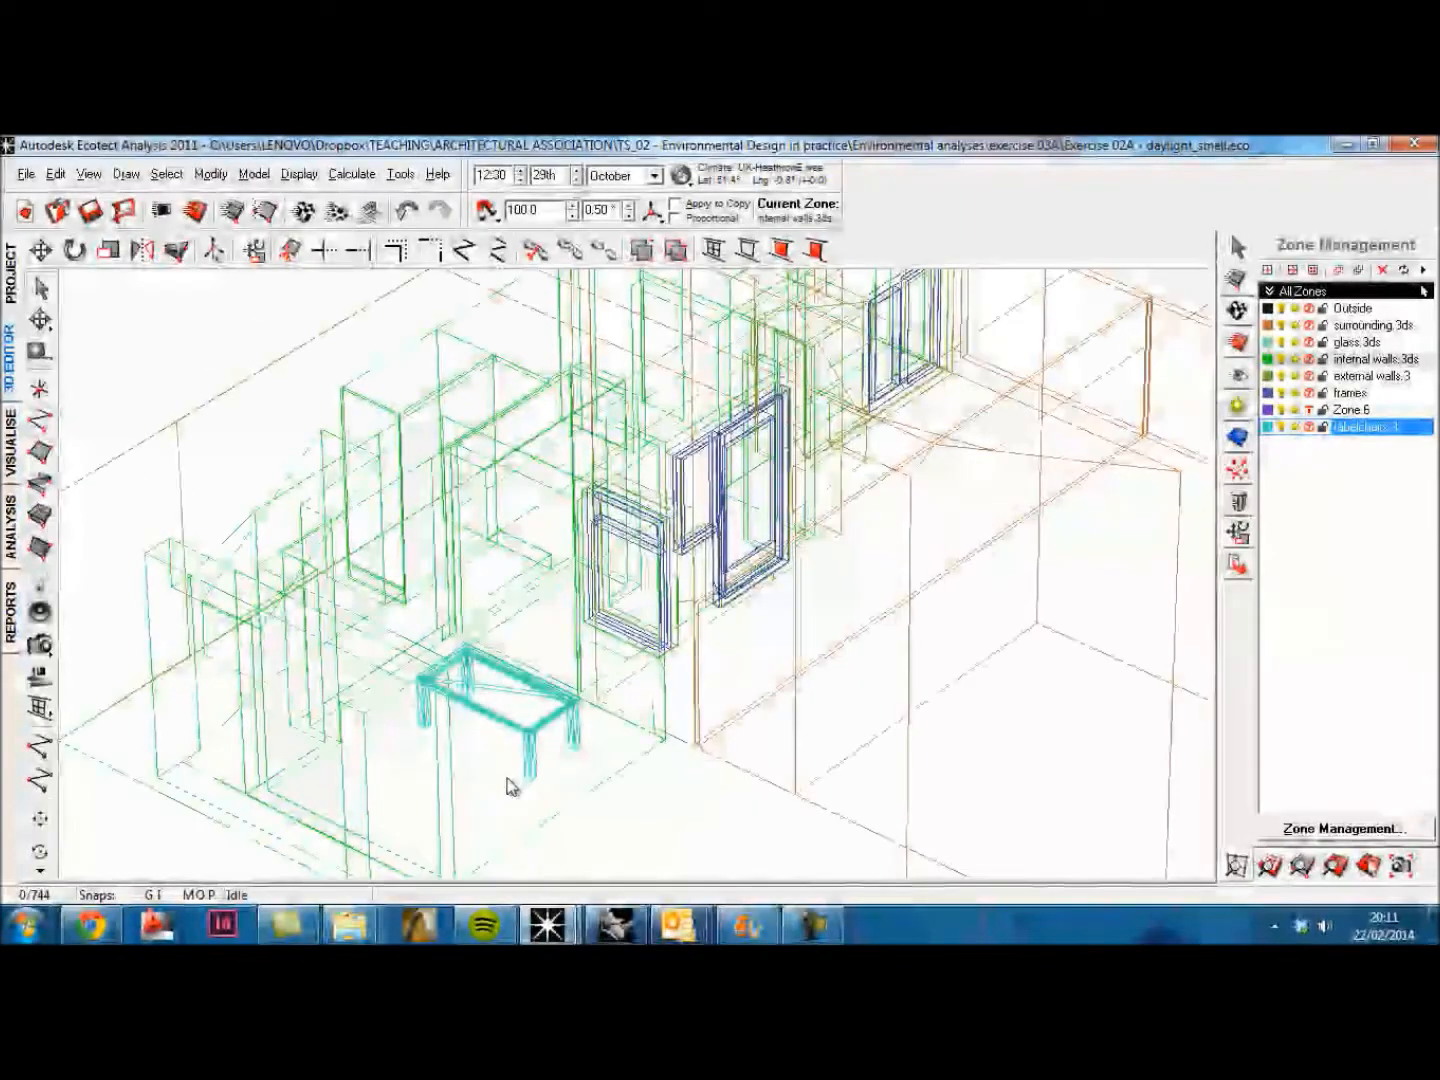
{"action": "middle_click_drag", "start_coordinate": [510, 764], "coordinate": [542, 674]}
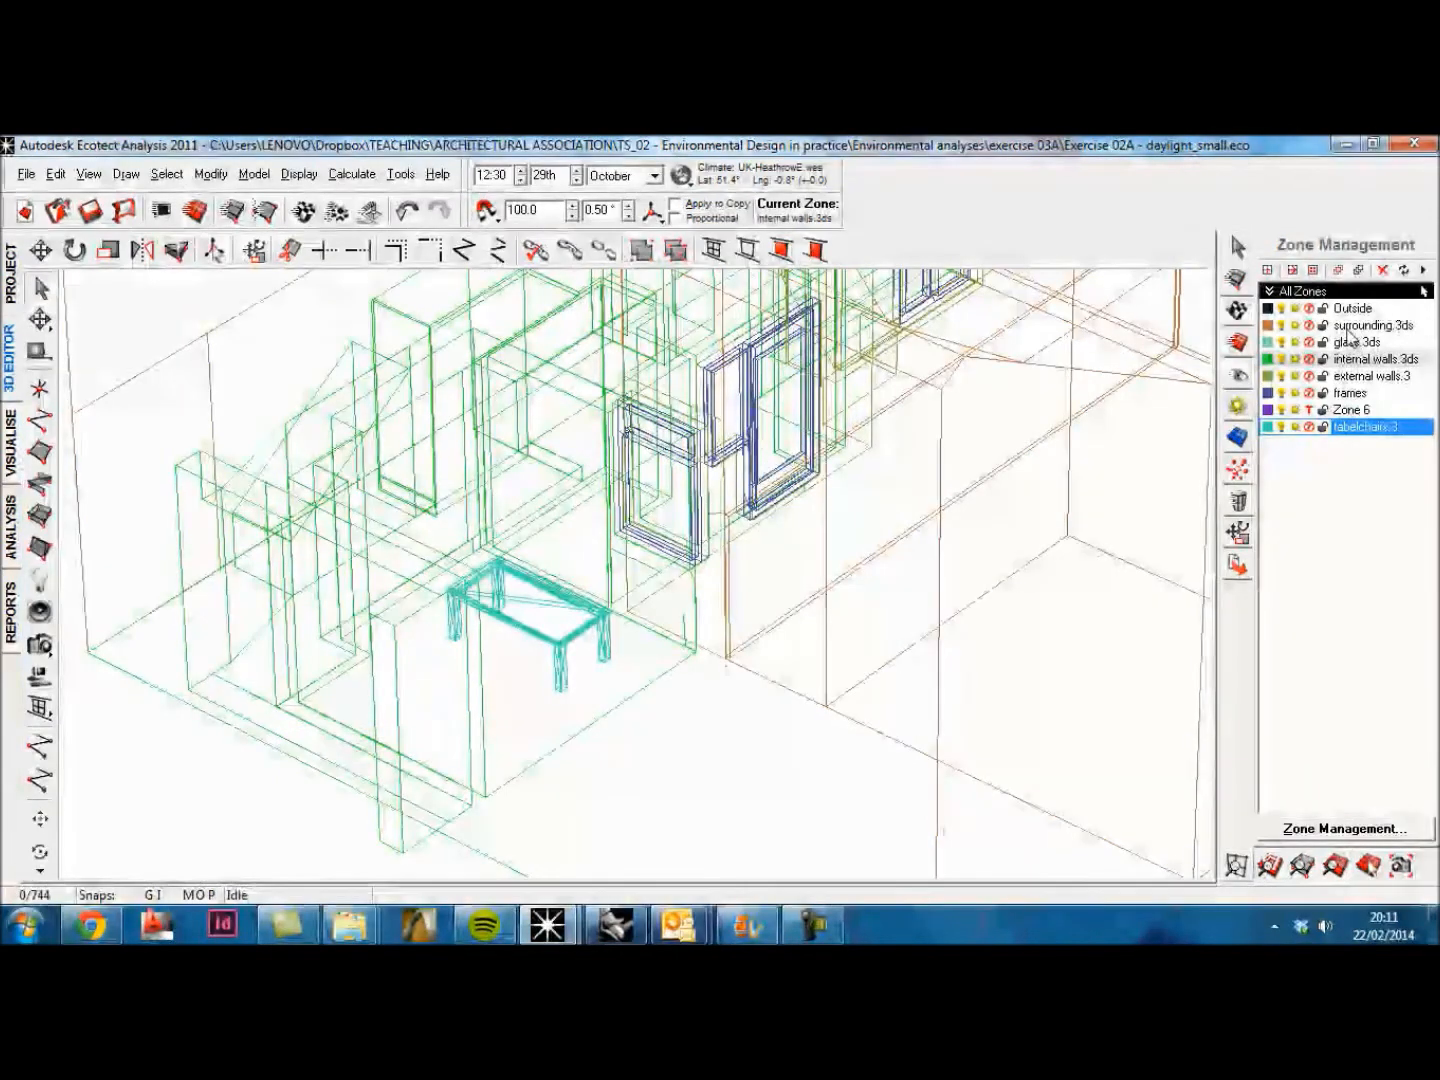
Step: Isolate the internal walls.3ds zone by hiding all other zones, keeping its name unchanged
{"action": "double_click", "coordinate": [1375, 359]}
{"action": "left_click", "coordinate": [810, 572]}
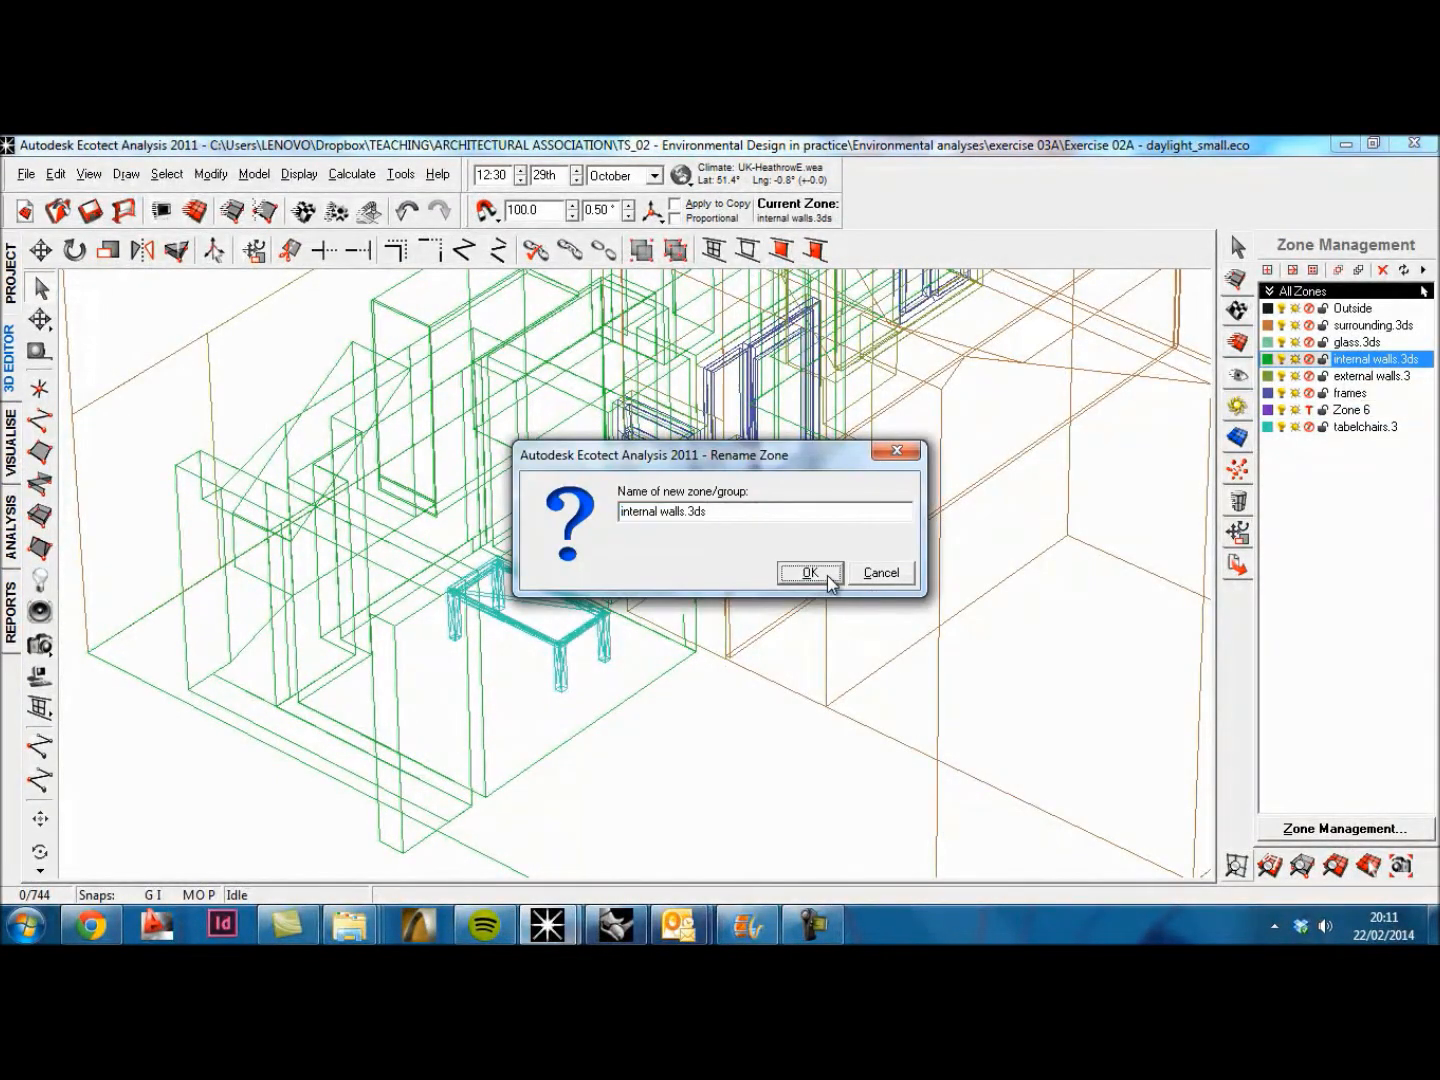
{"action": "right_click_drag", "start_coordinate": [818, 601], "coordinate": [611, 595]}
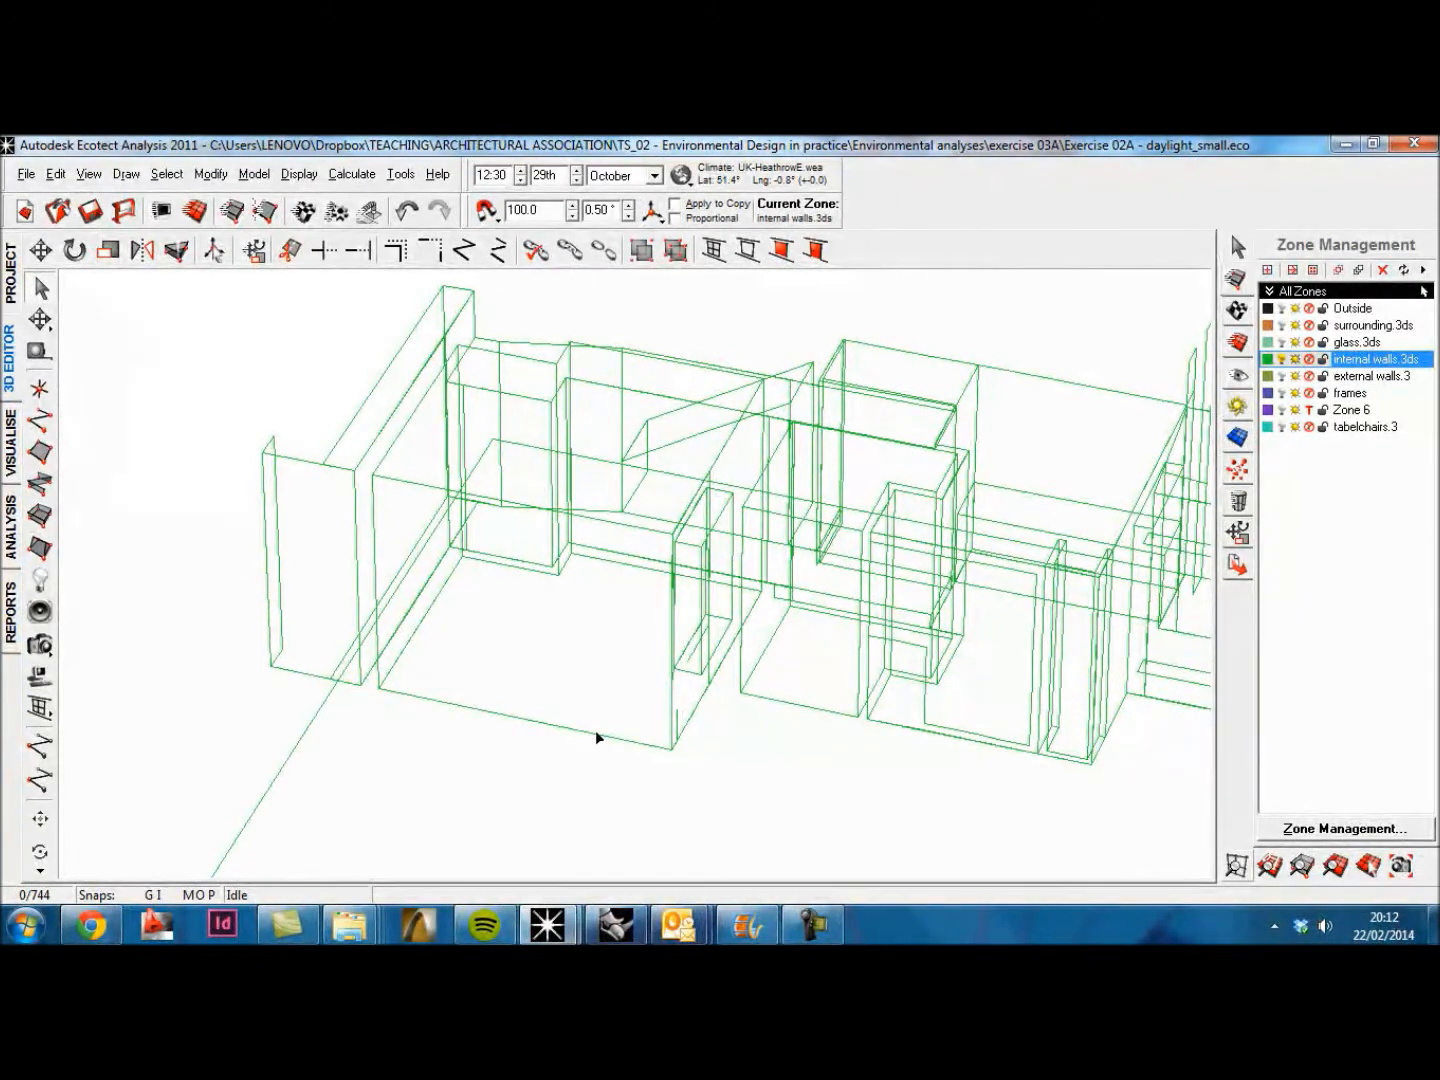
Step: Select the room's floor surface and set its element type to FLOOR in the material assignments
{"action": "left_click", "coordinate": [593, 734]}
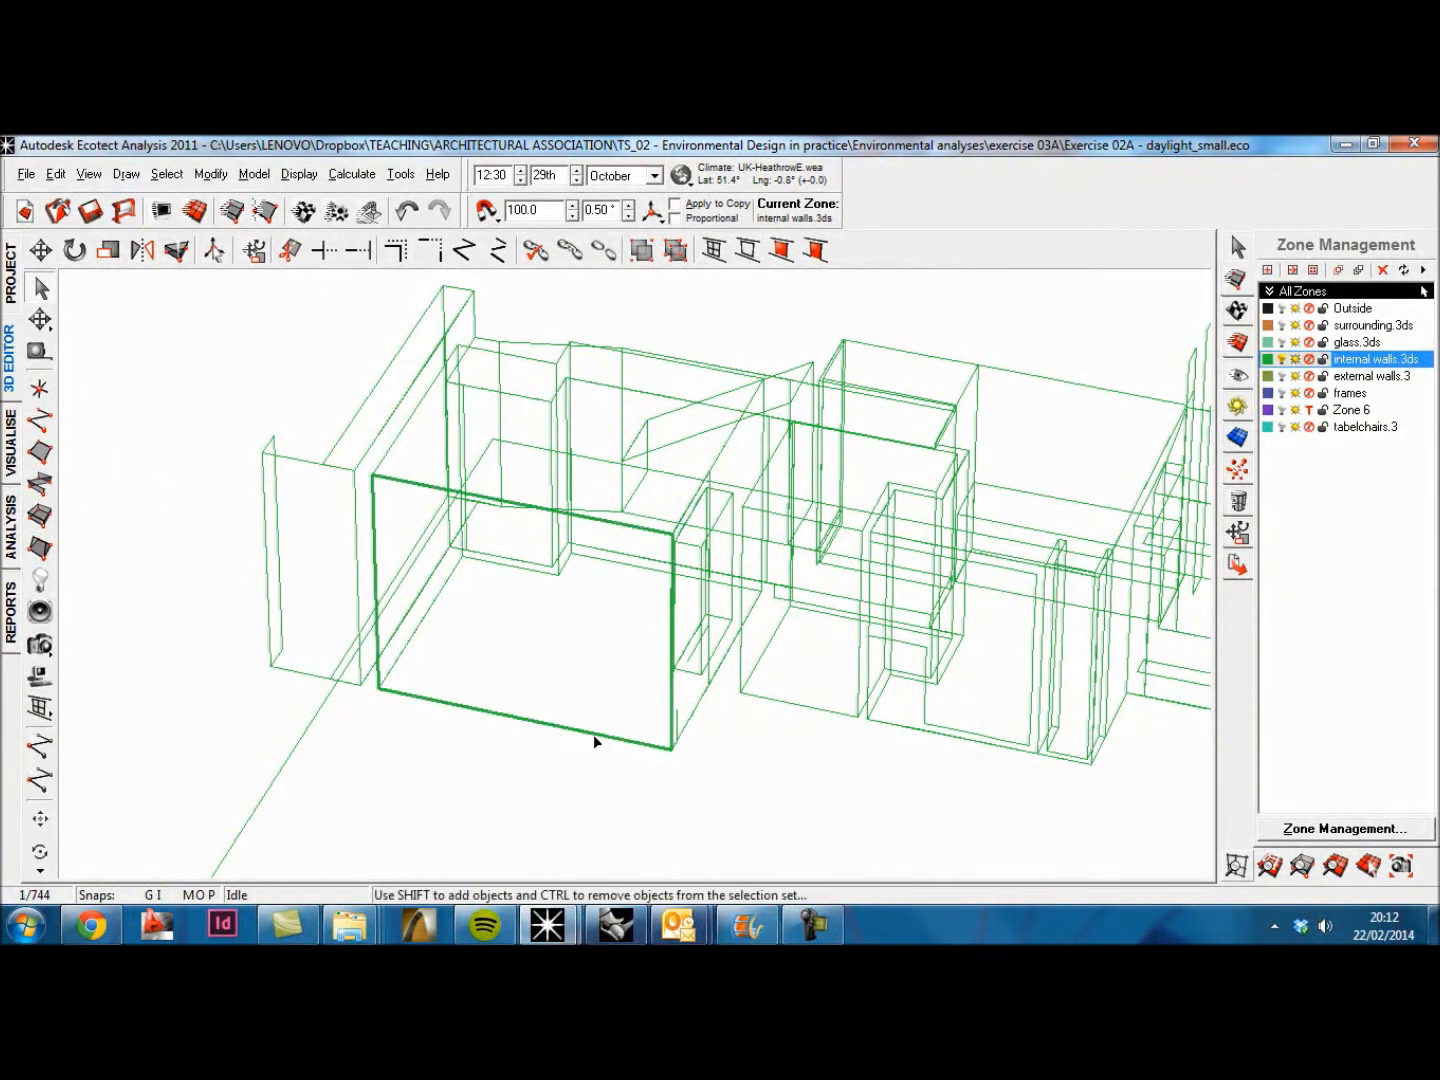
{"action": "left_click", "coordinate": [638, 768]}
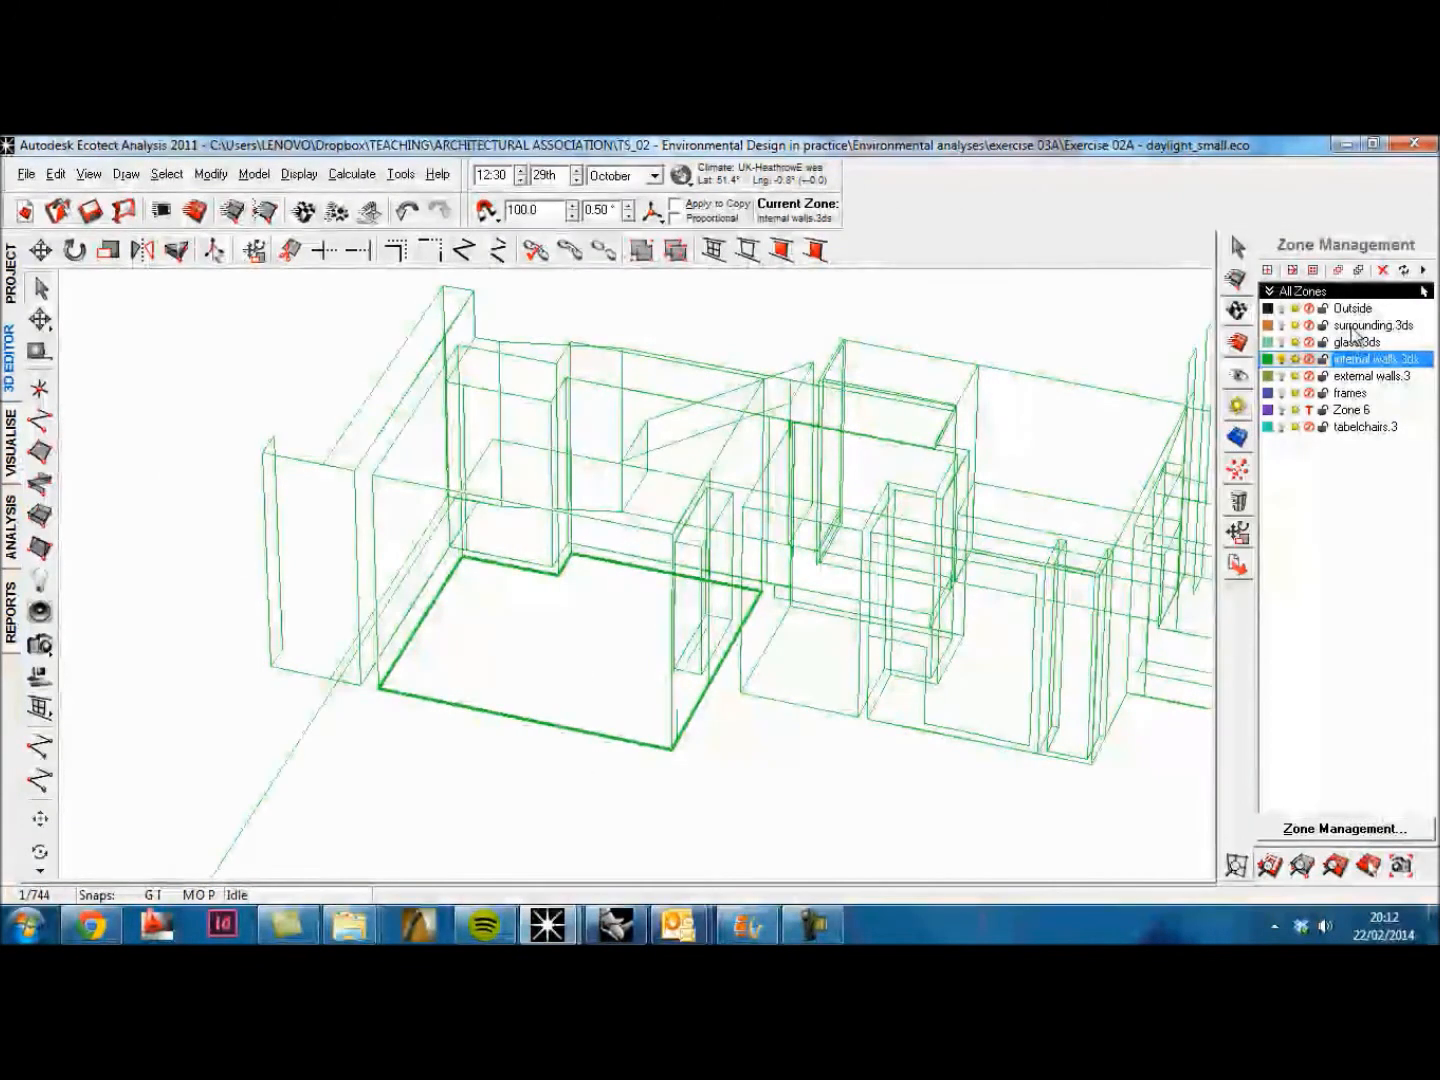
{"action": "left_click", "coordinate": [1240, 312]}
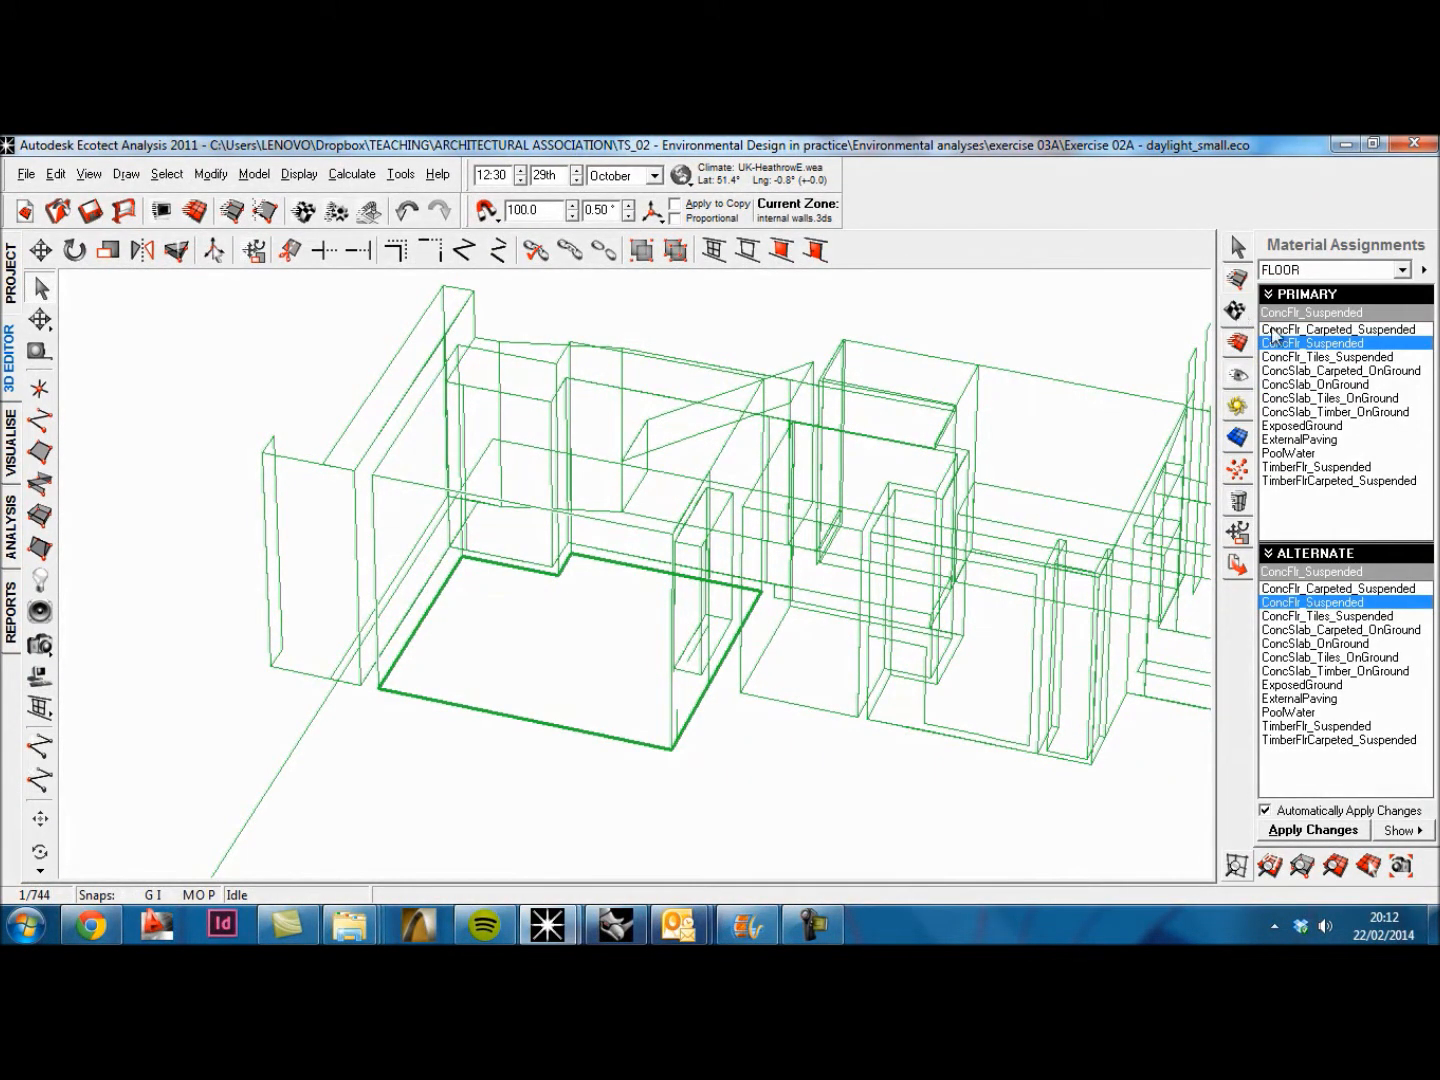
{"action": "left_click", "coordinate": [1402, 270]}
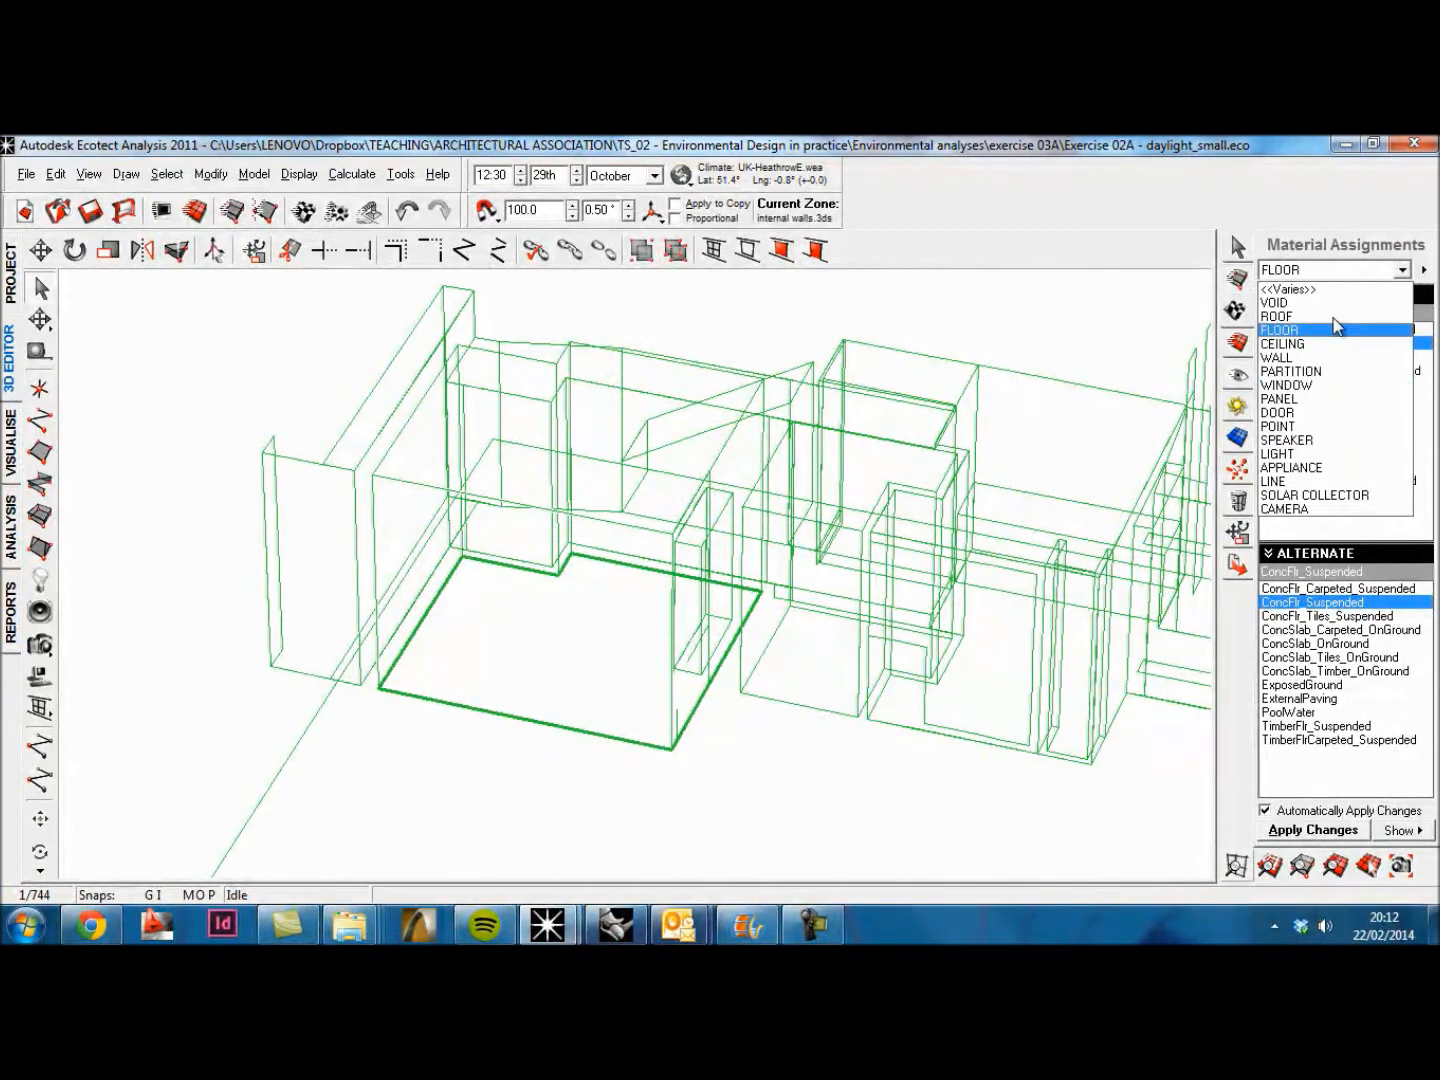
{"action": "left_click", "coordinate": [1300, 330]}
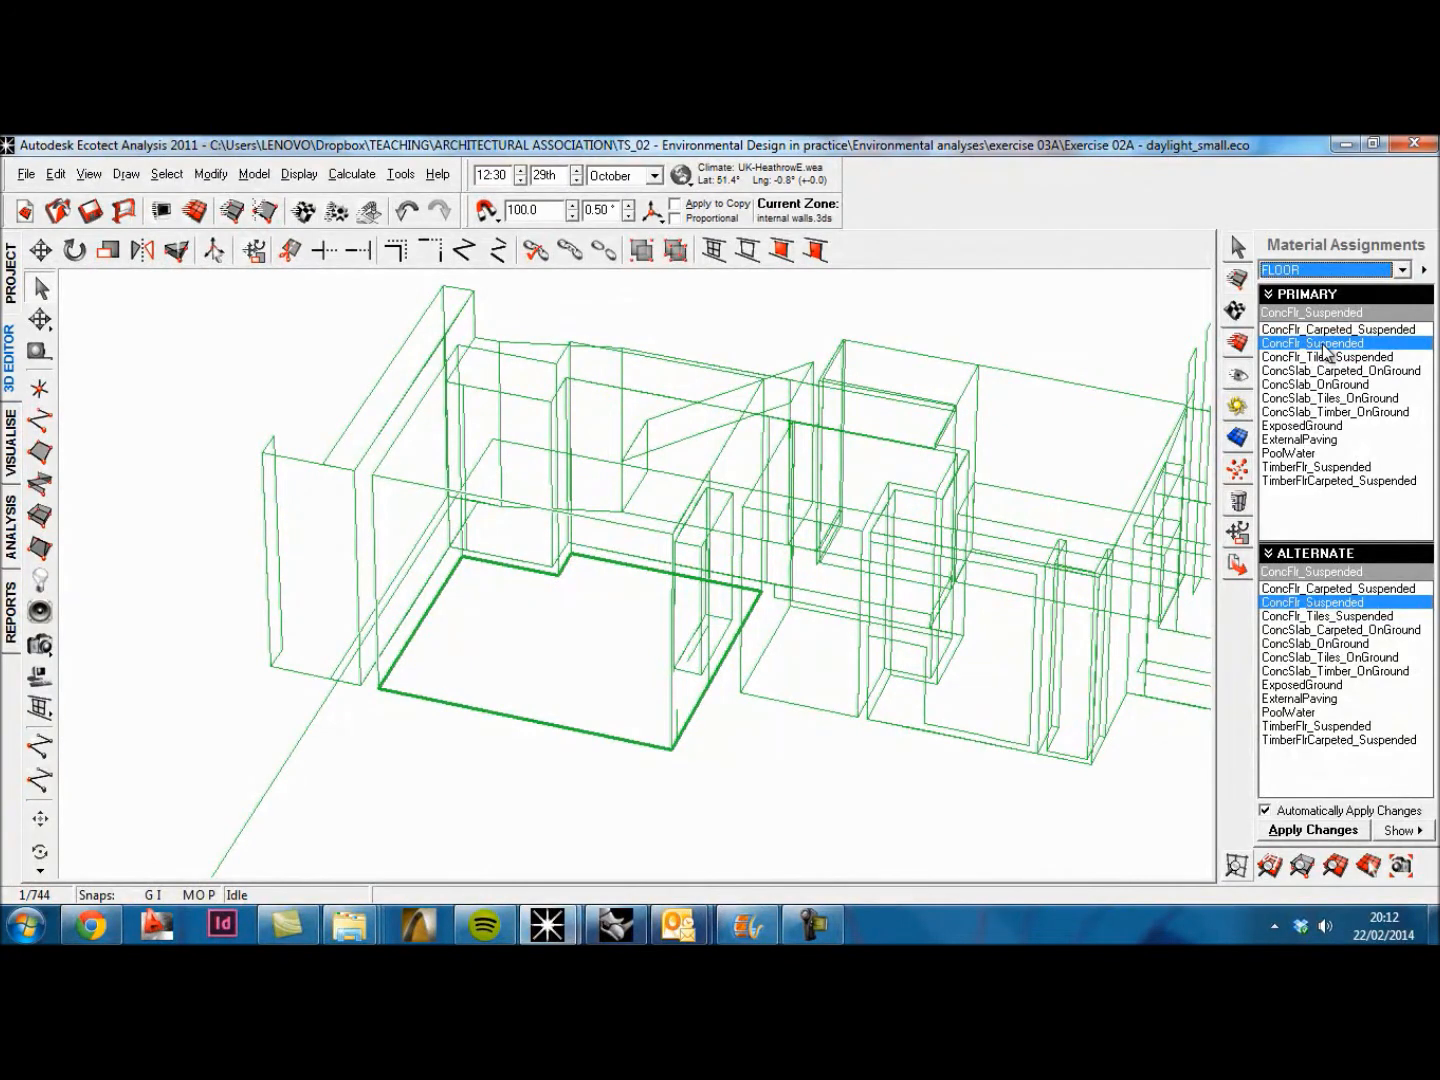
Step: Set the ConcFlr_Suspended material's surface reflectivity to 0.25 for both internal and external sides, updating its solar absorption, and apply the changes
{"action": "double_click", "coordinate": [1323, 345]}
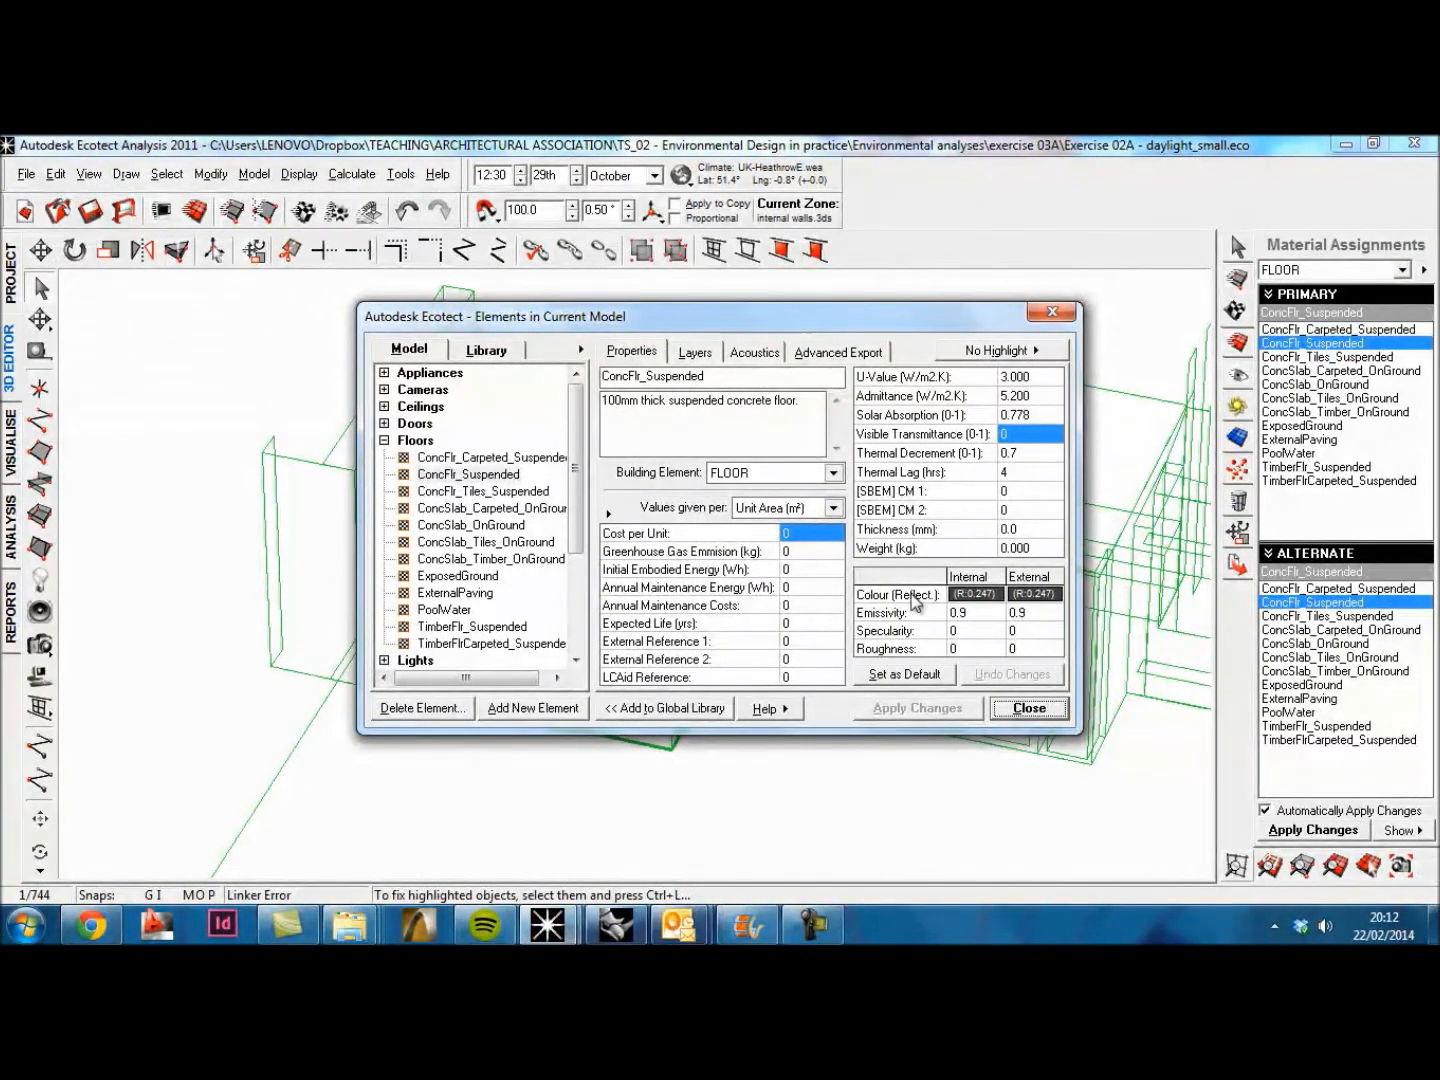
{"action": "left_click", "coordinate": [975, 594]}
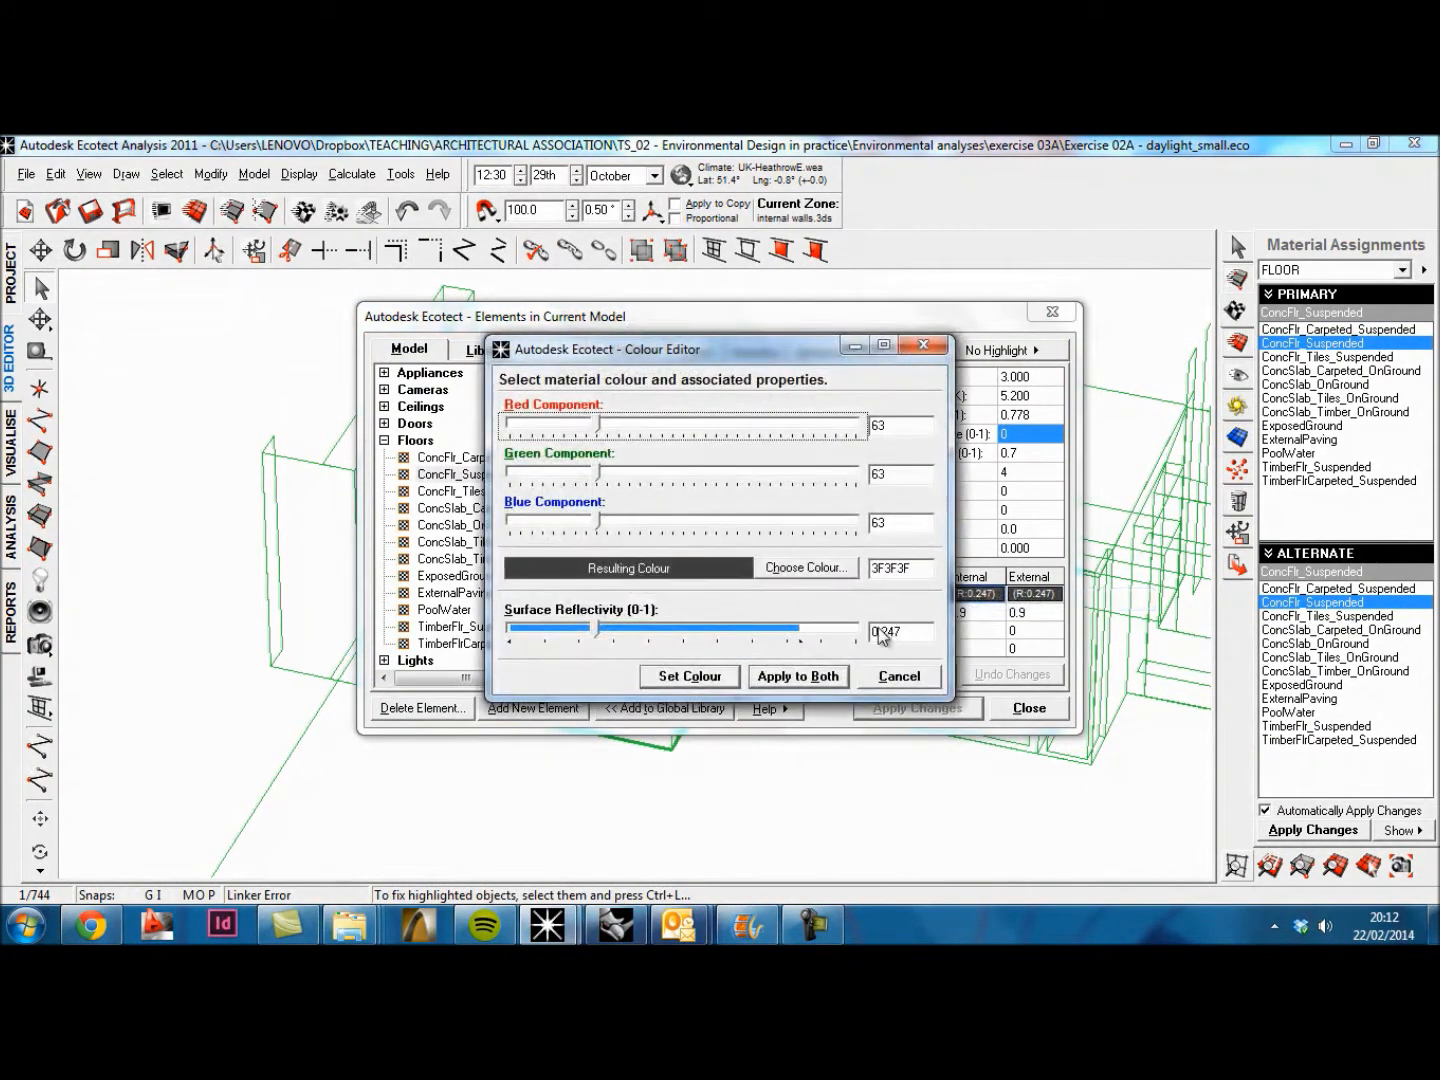
{"action": "left_click", "coordinate": [922, 636]}
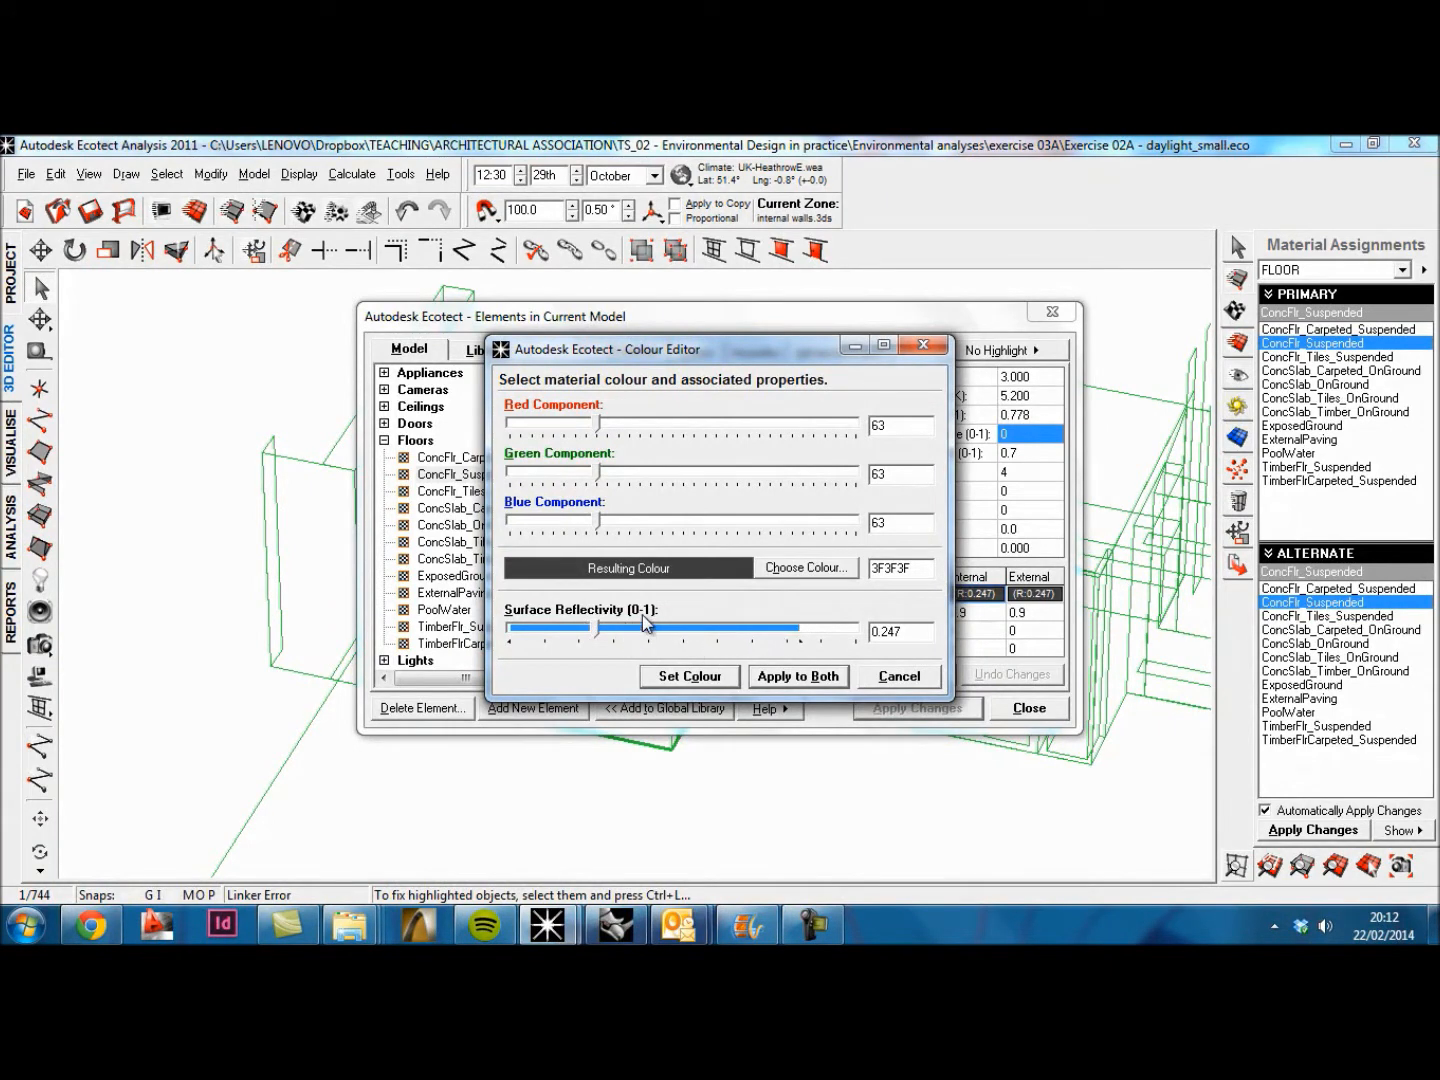
{"action": "key", "text": "BackSpace"}
{"action": "type", "text": "5"}
{"action": "left_click", "coordinate": [790, 677]}
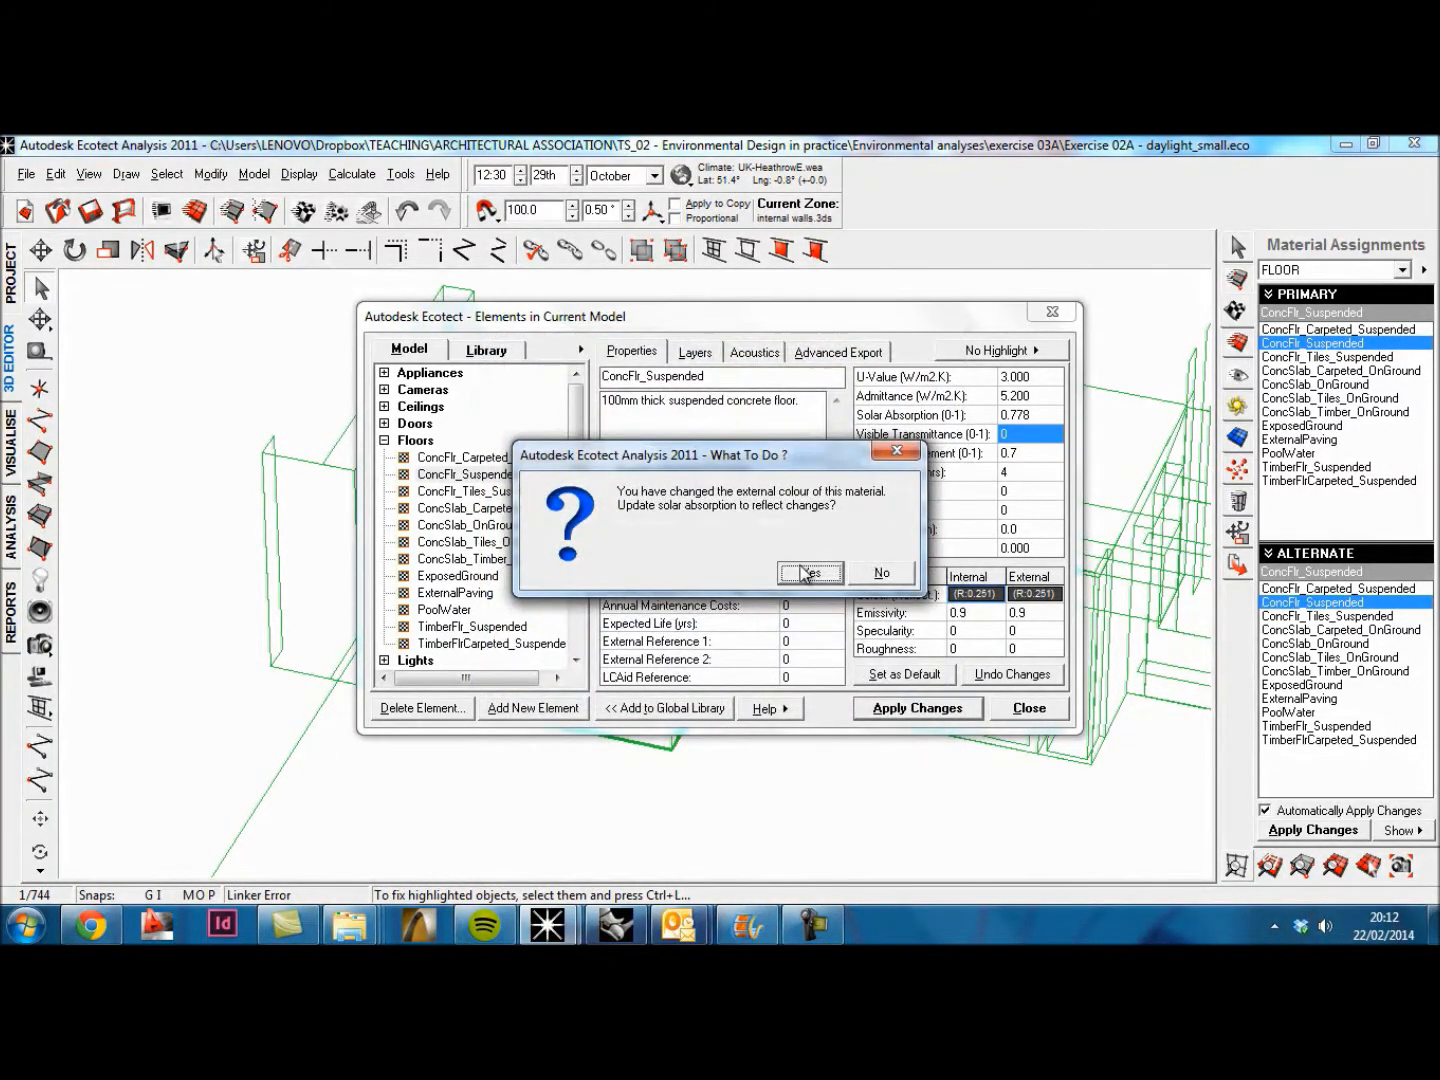
{"action": "left_click", "coordinate": [808, 572]}
{"action": "left_click", "coordinate": [938, 712]}
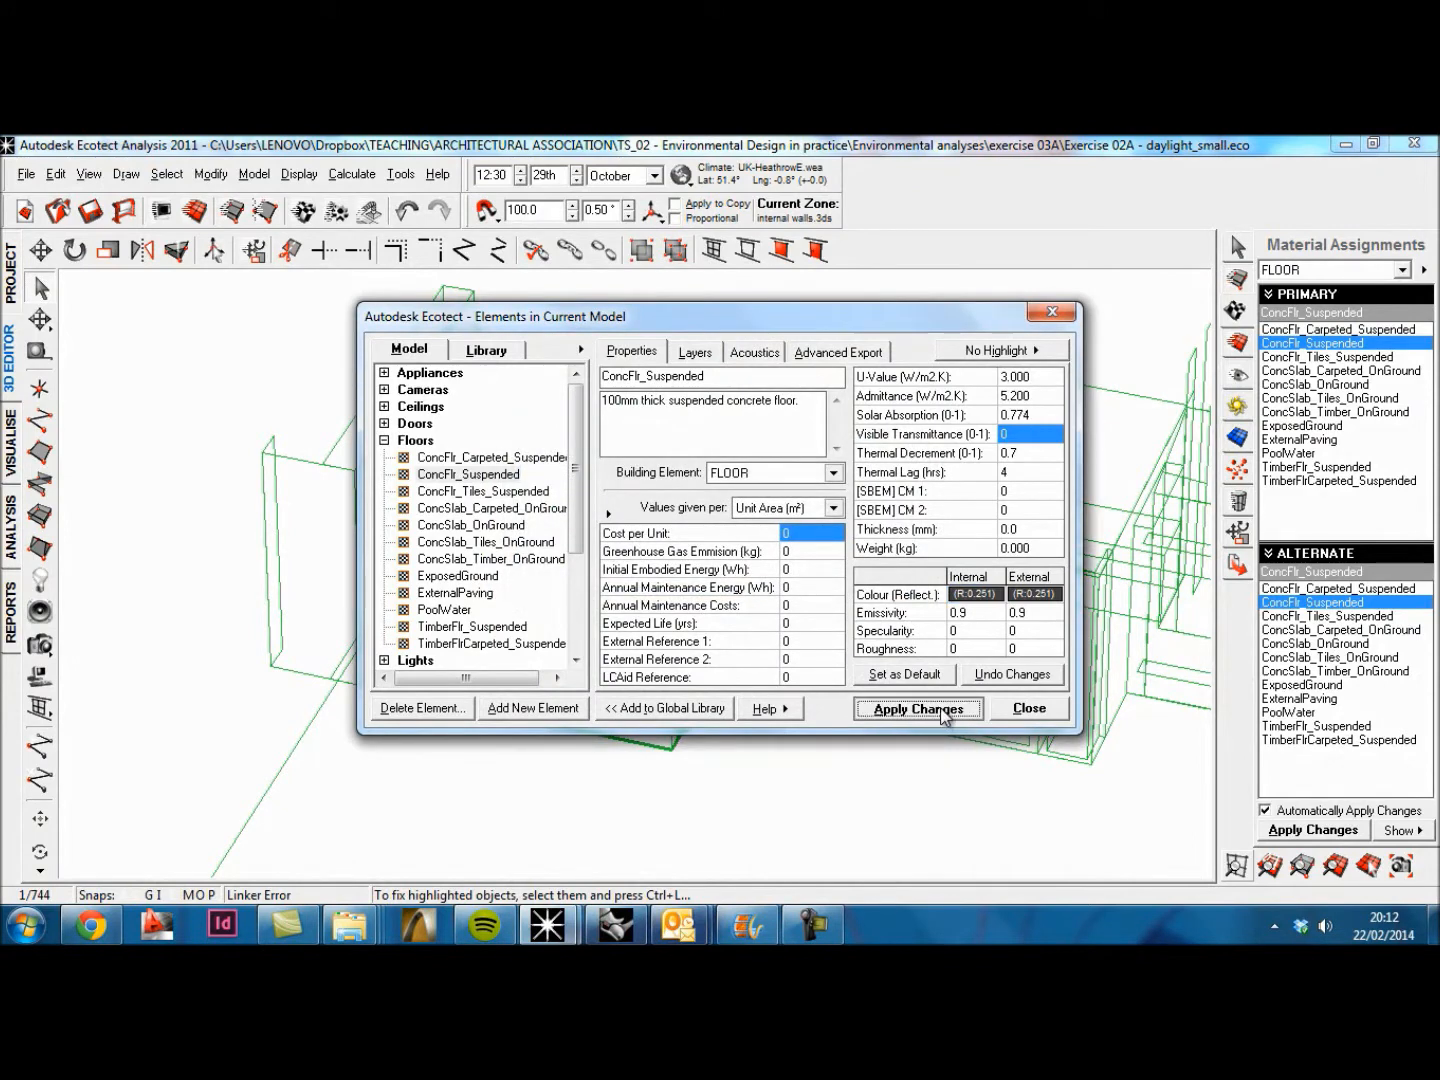
{"action": "left_click", "coordinate": [1027, 708]}
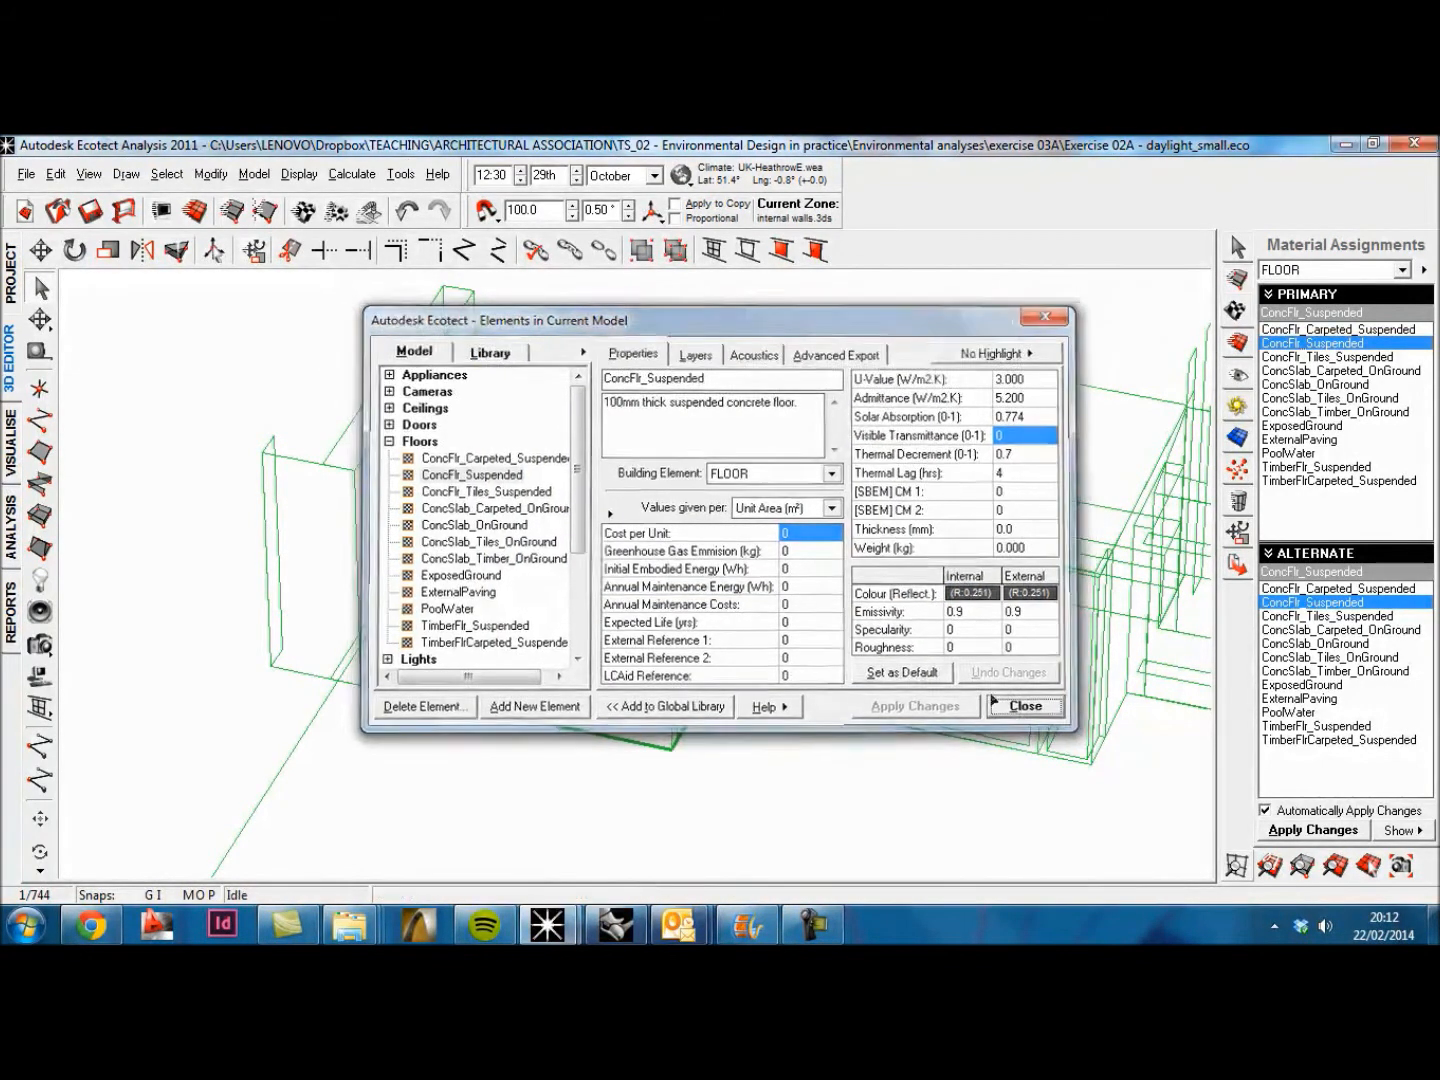
Step: Select all the wall surfaces enclosing the room together and set their element type to WALL
{"action": "left_click", "coordinate": [378, 567]}
{"action": "left_click", "coordinate": [406, 450], "text": "shift"}
{"action": "left_click", "coordinate": [560, 578], "text": "shift"}
{"action": "left_click", "coordinate": [570, 578], "text": "shift"}
{"action": "left_click", "coordinate": [589, 569], "text": "shift"}
{"action": "left_click", "coordinate": [744, 621], "text": "shift"}
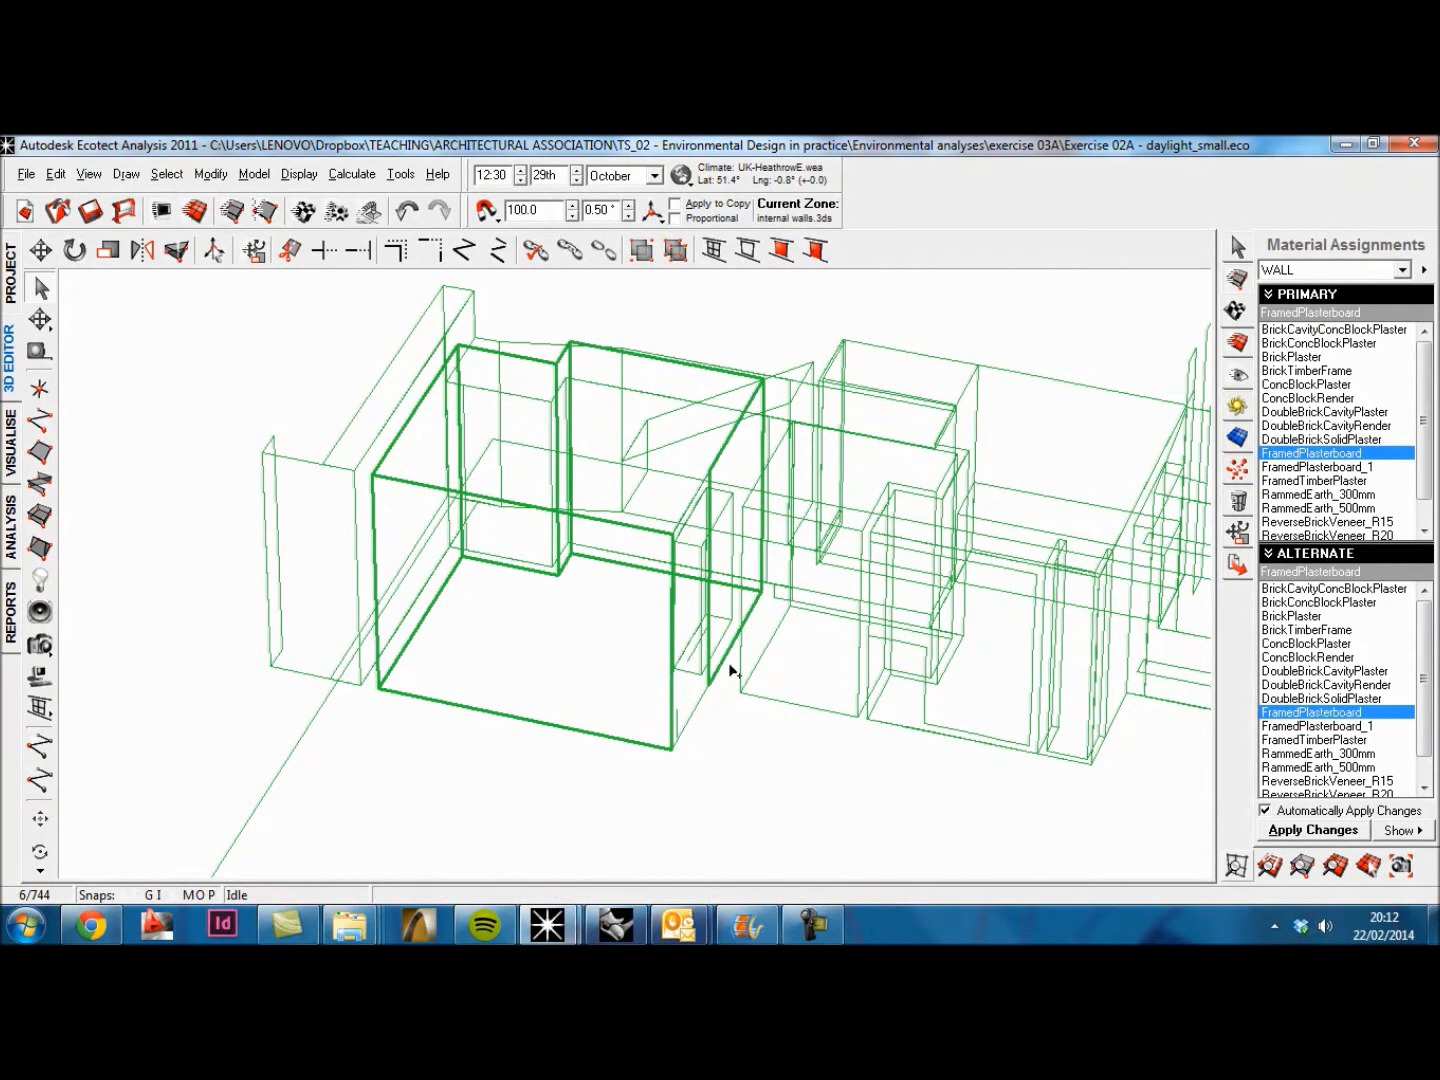
{"action": "left_click", "coordinate": [695, 712], "text": "shift"}
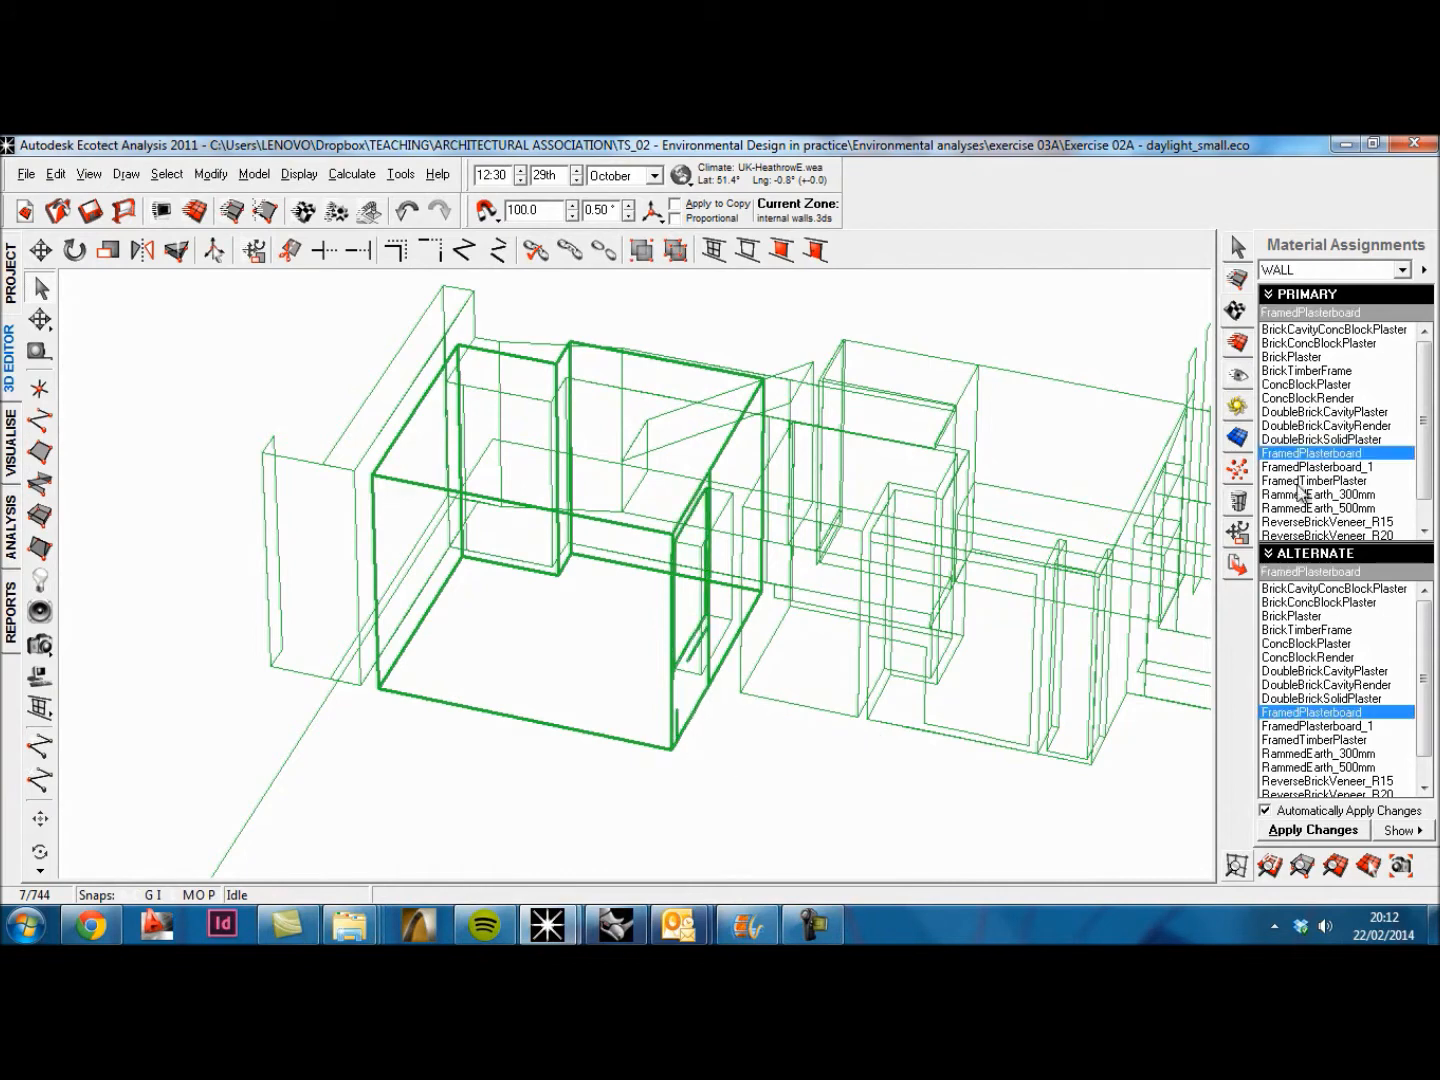
{"action": "left_click", "coordinate": [1407, 272]}
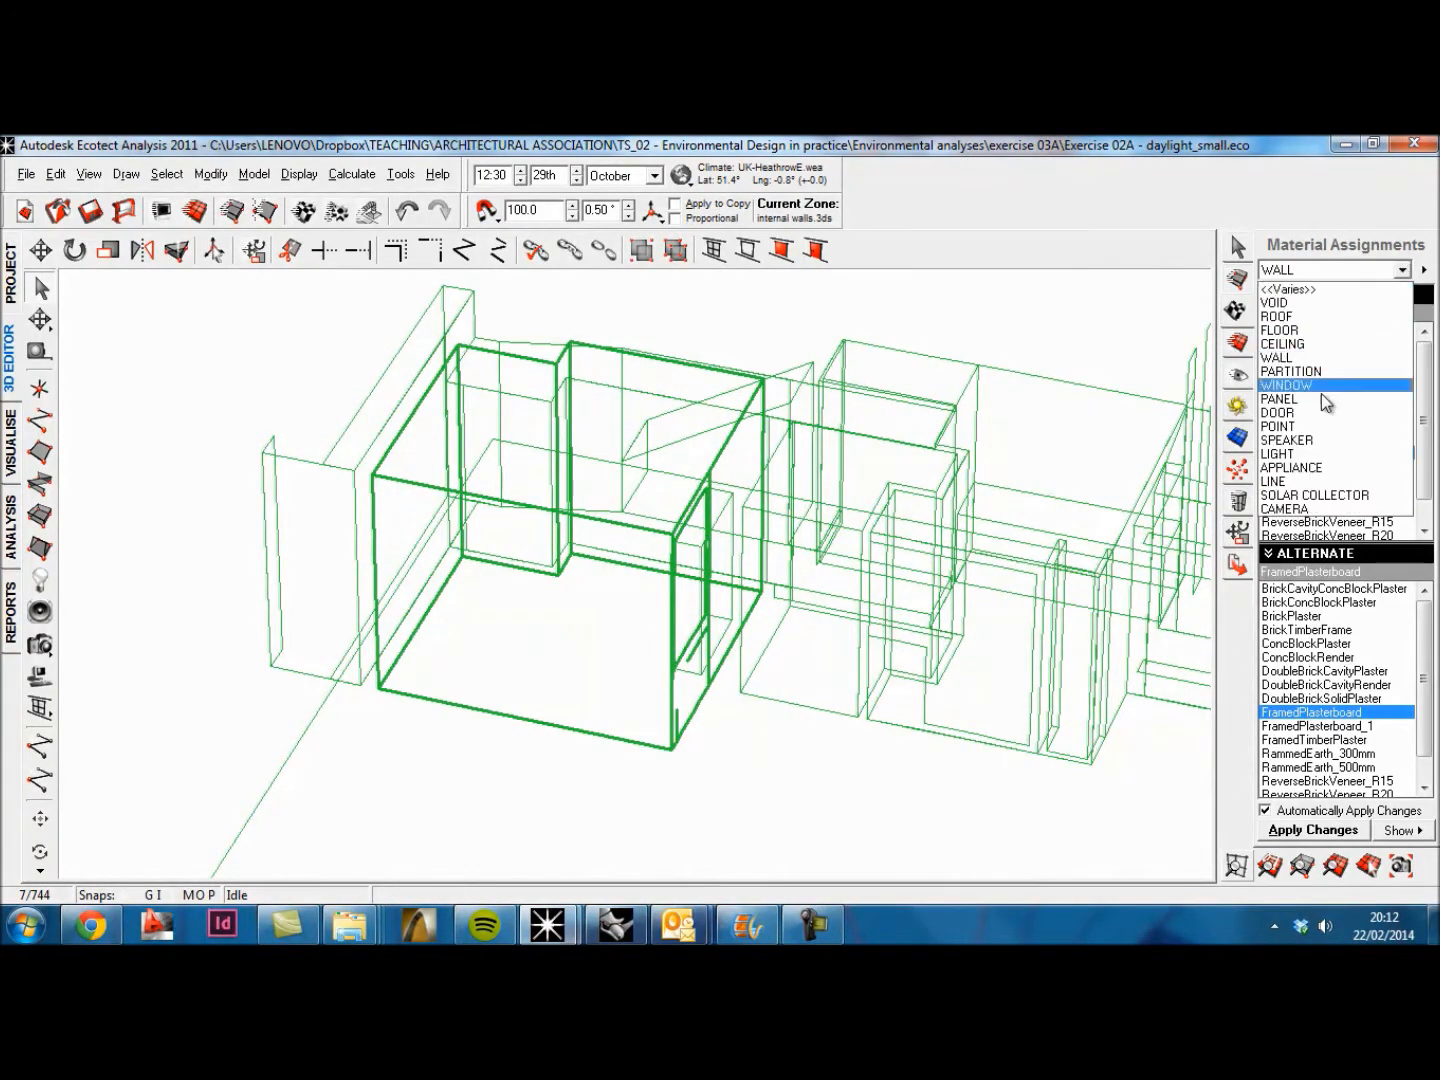
{"action": "left_click", "coordinate": [1305, 362]}
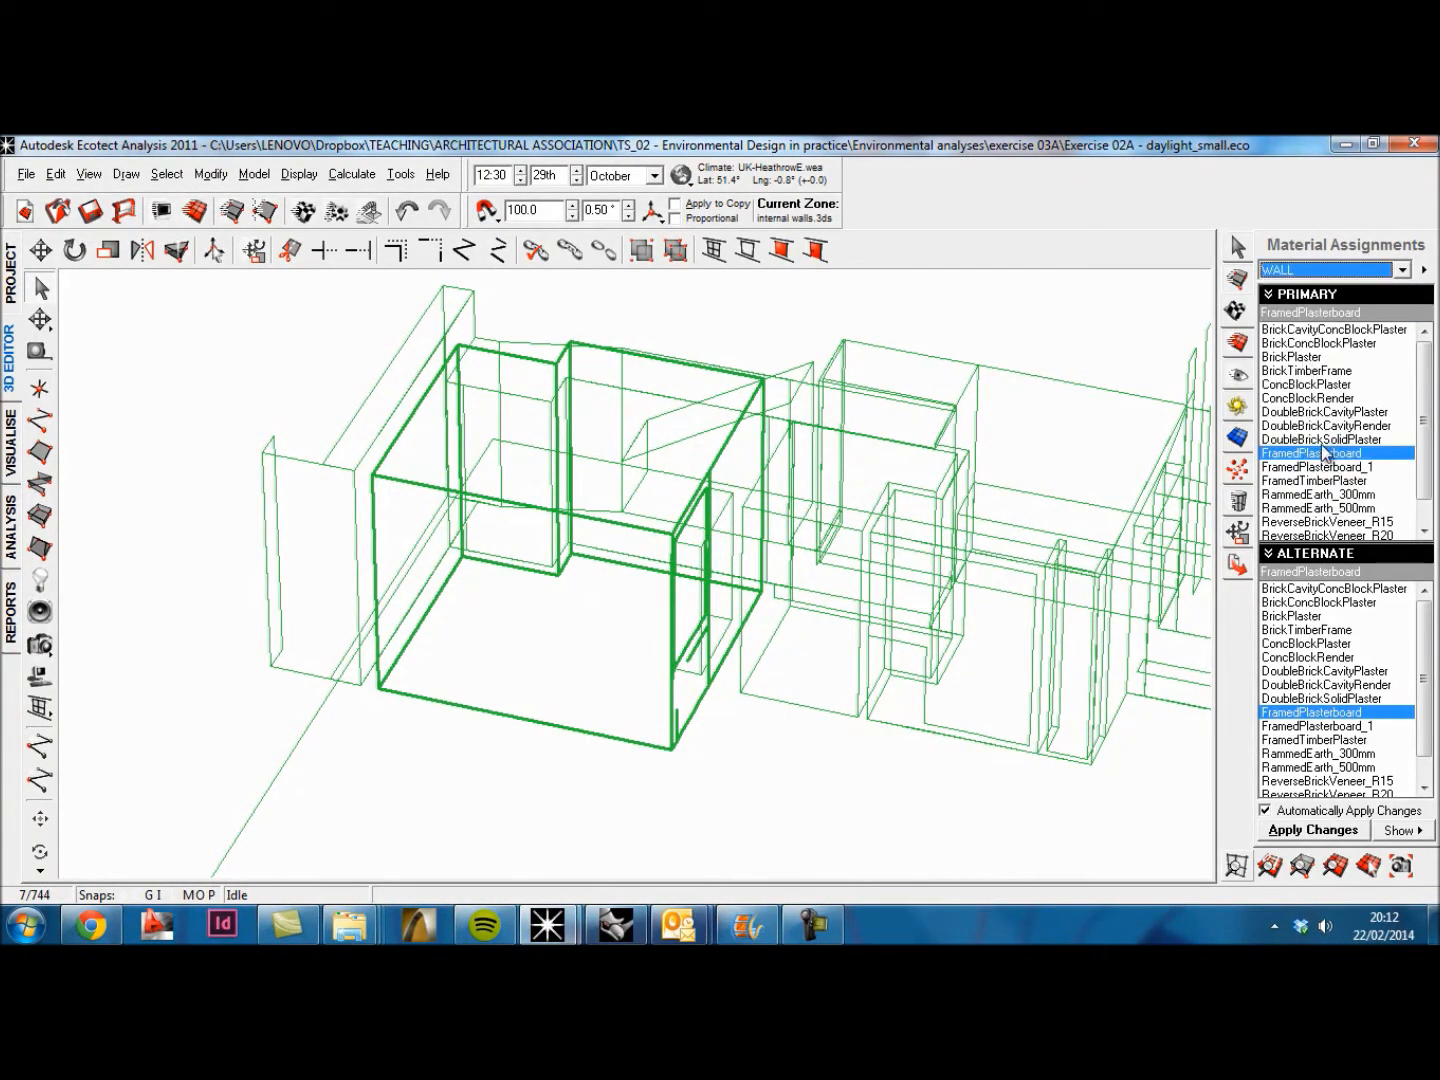
Step: Set the FramedPlasterboard material's surface reflectivity to 0.50 for both internal and external sides, updating its solar absorption, and apply the changes
{"action": "double_click", "coordinate": [1320, 455]}
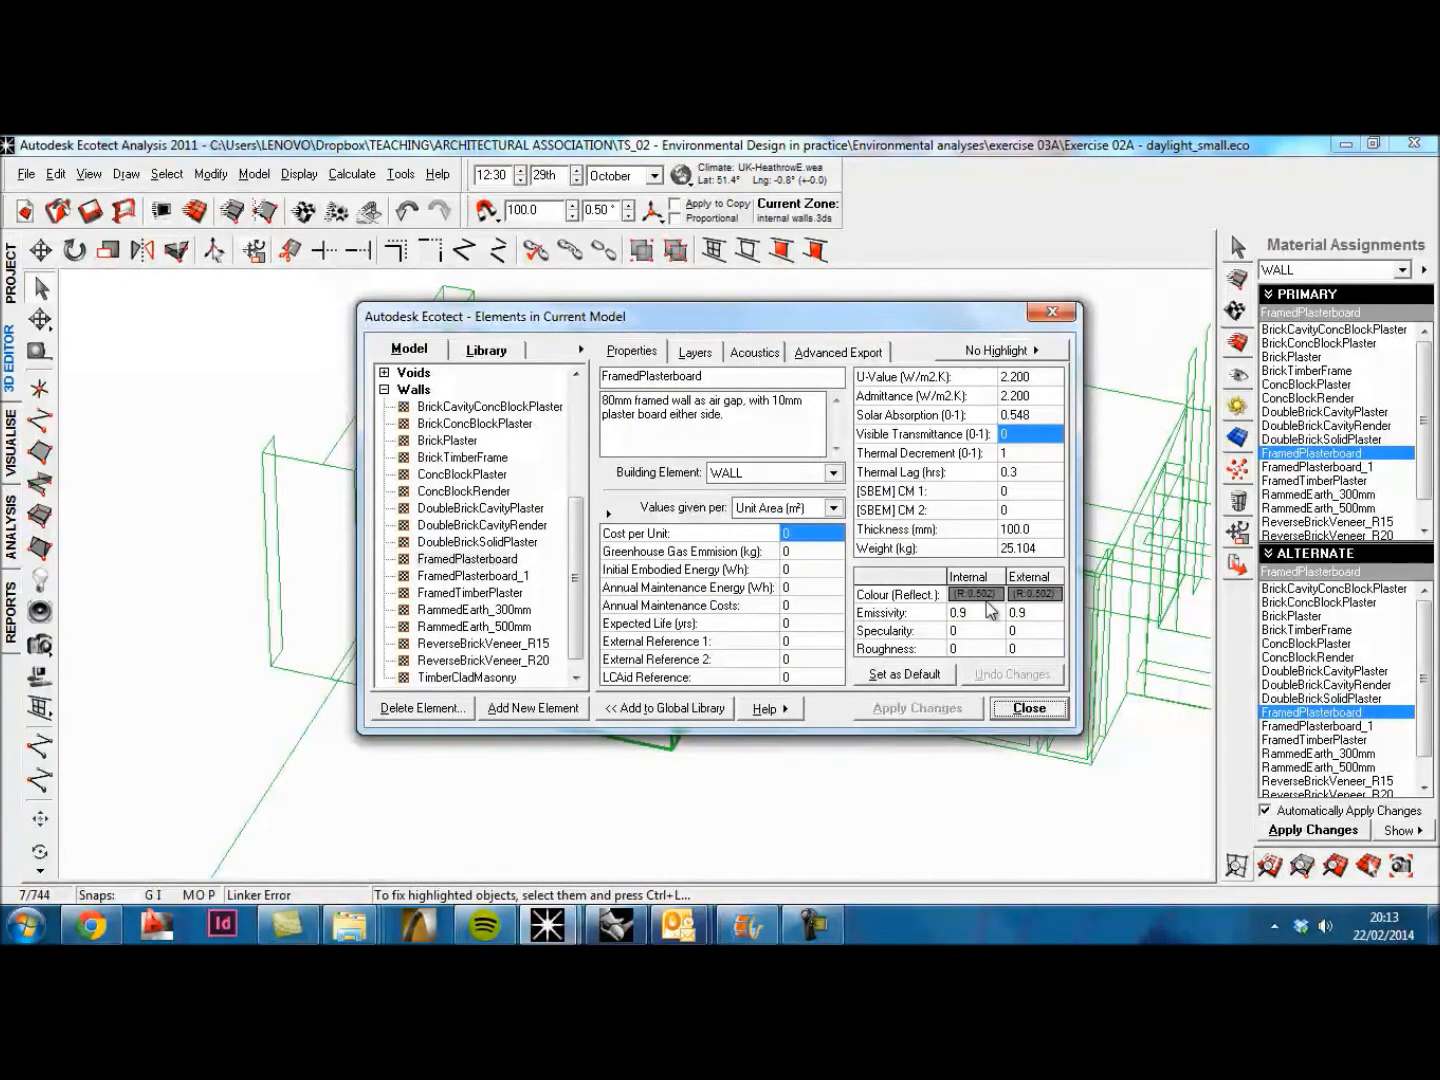
{"action": "left_click", "coordinate": [975, 594]}
{"action": "left_click", "coordinate": [916, 634]}
{"action": "key", "text": "BackSpace"}
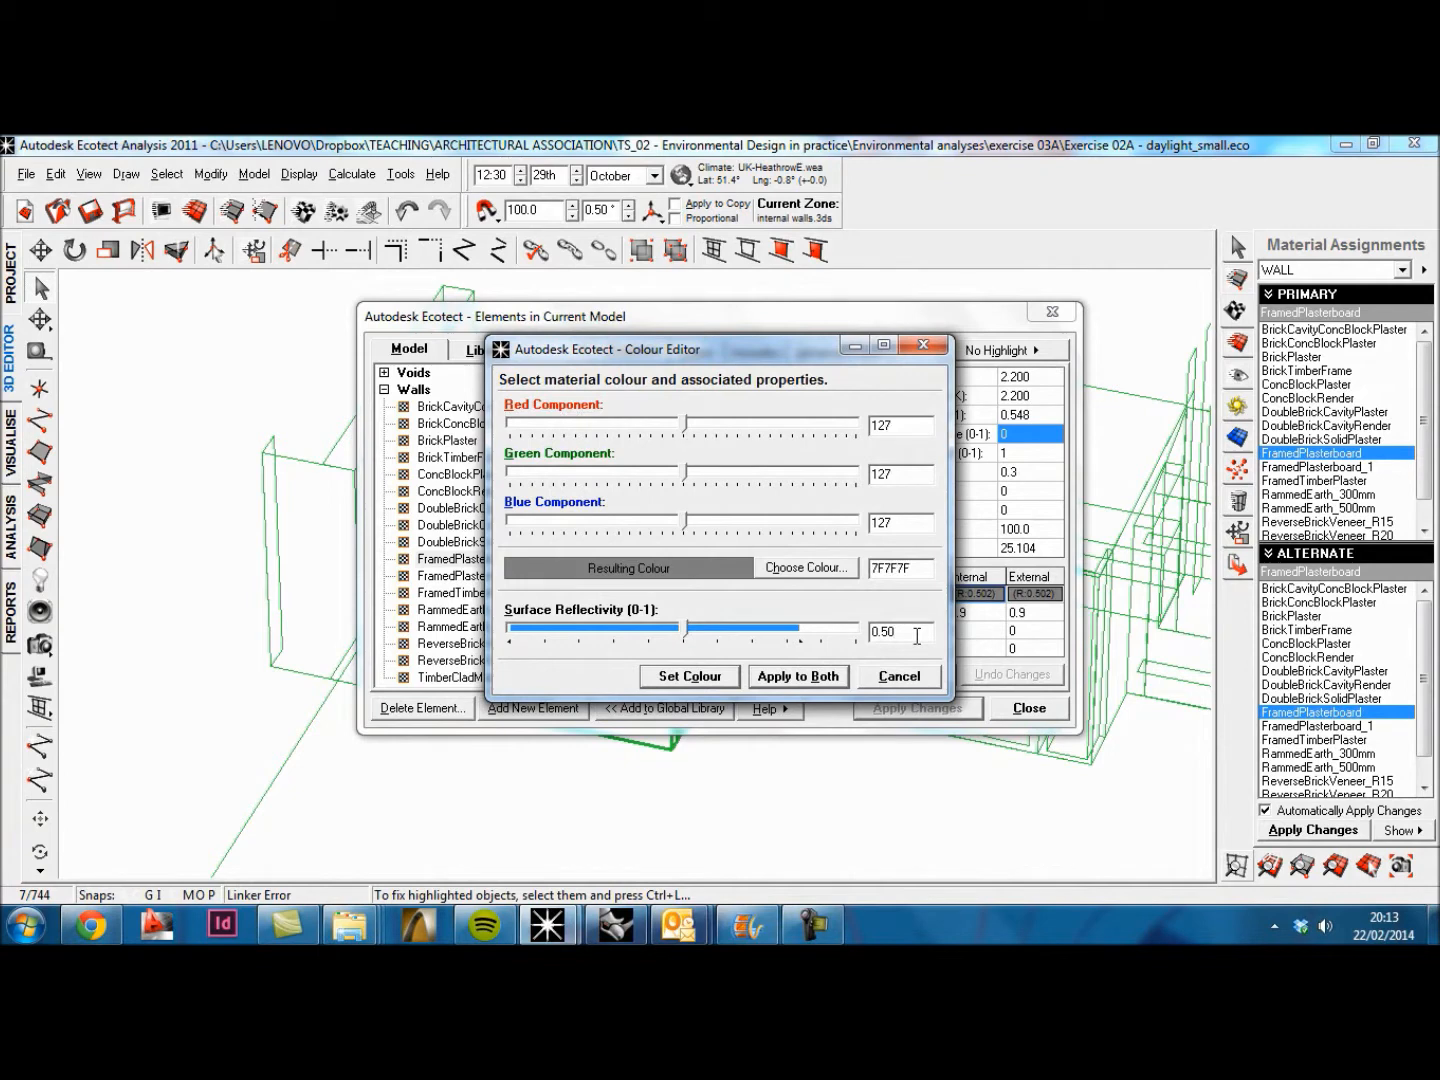
{"action": "left_click", "coordinate": [785, 680]}
{"action": "left_click", "coordinate": [808, 575]}
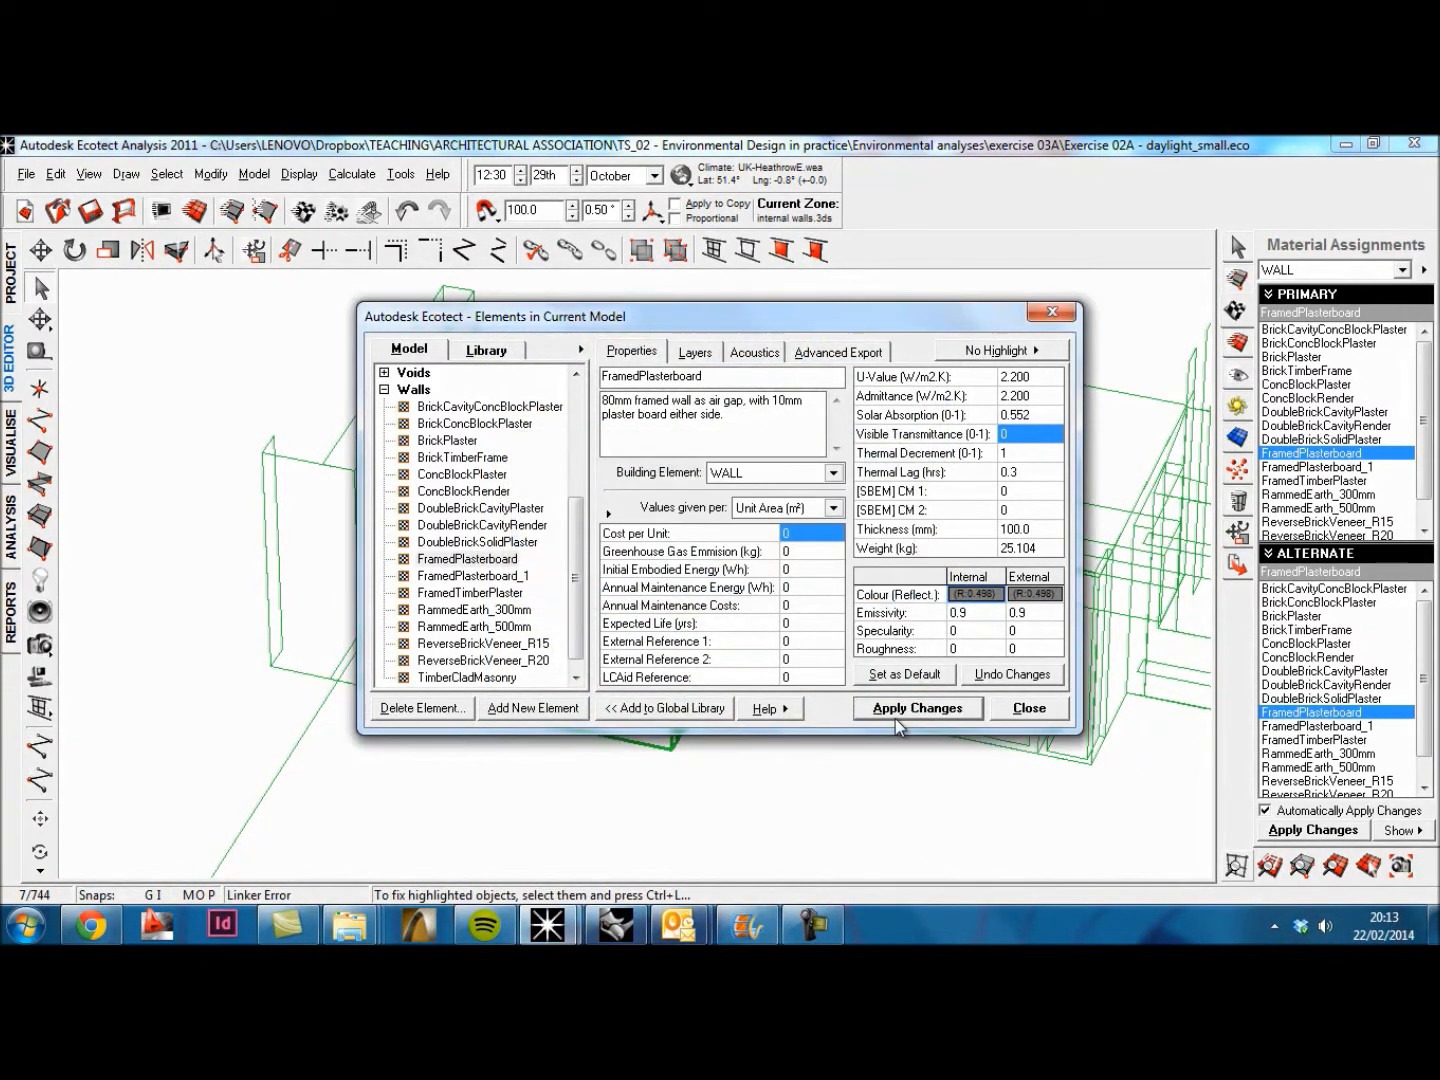
{"action": "left_click", "coordinate": [915, 708]}
{"action": "left_click", "coordinate": [1038, 710]}
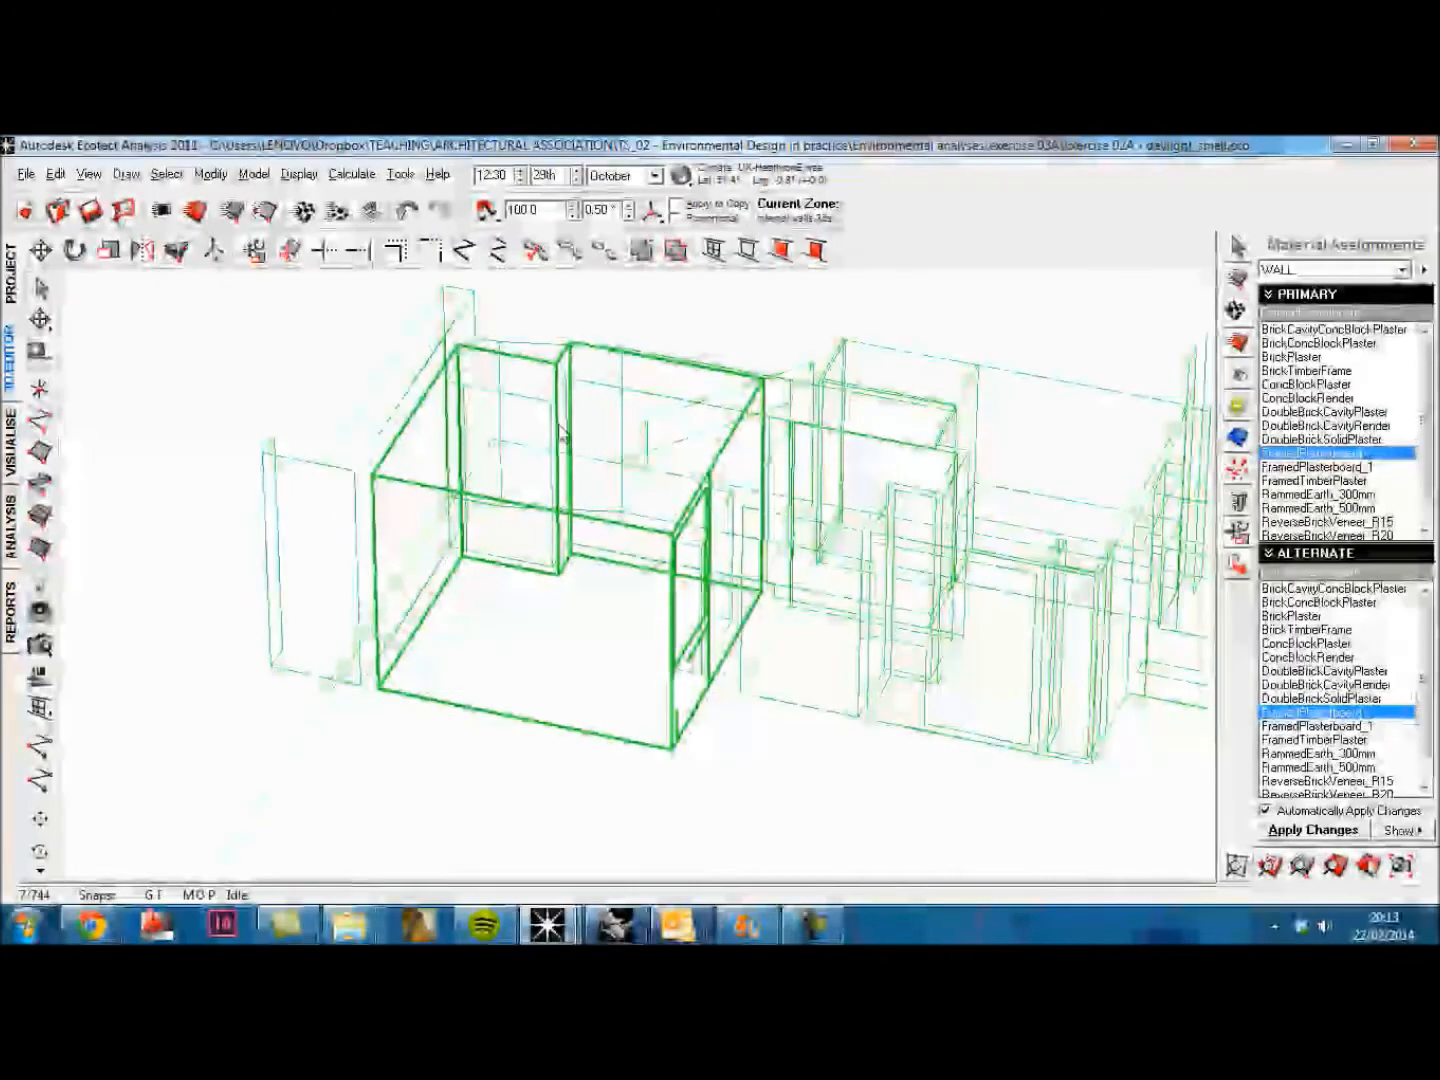
Step: Select the room's ceiling surface and set its element type to CEILING in the material assignments
{"action": "left_click", "coordinate": [694, 385]}
{"action": "left_click", "coordinate": [695, 375]}
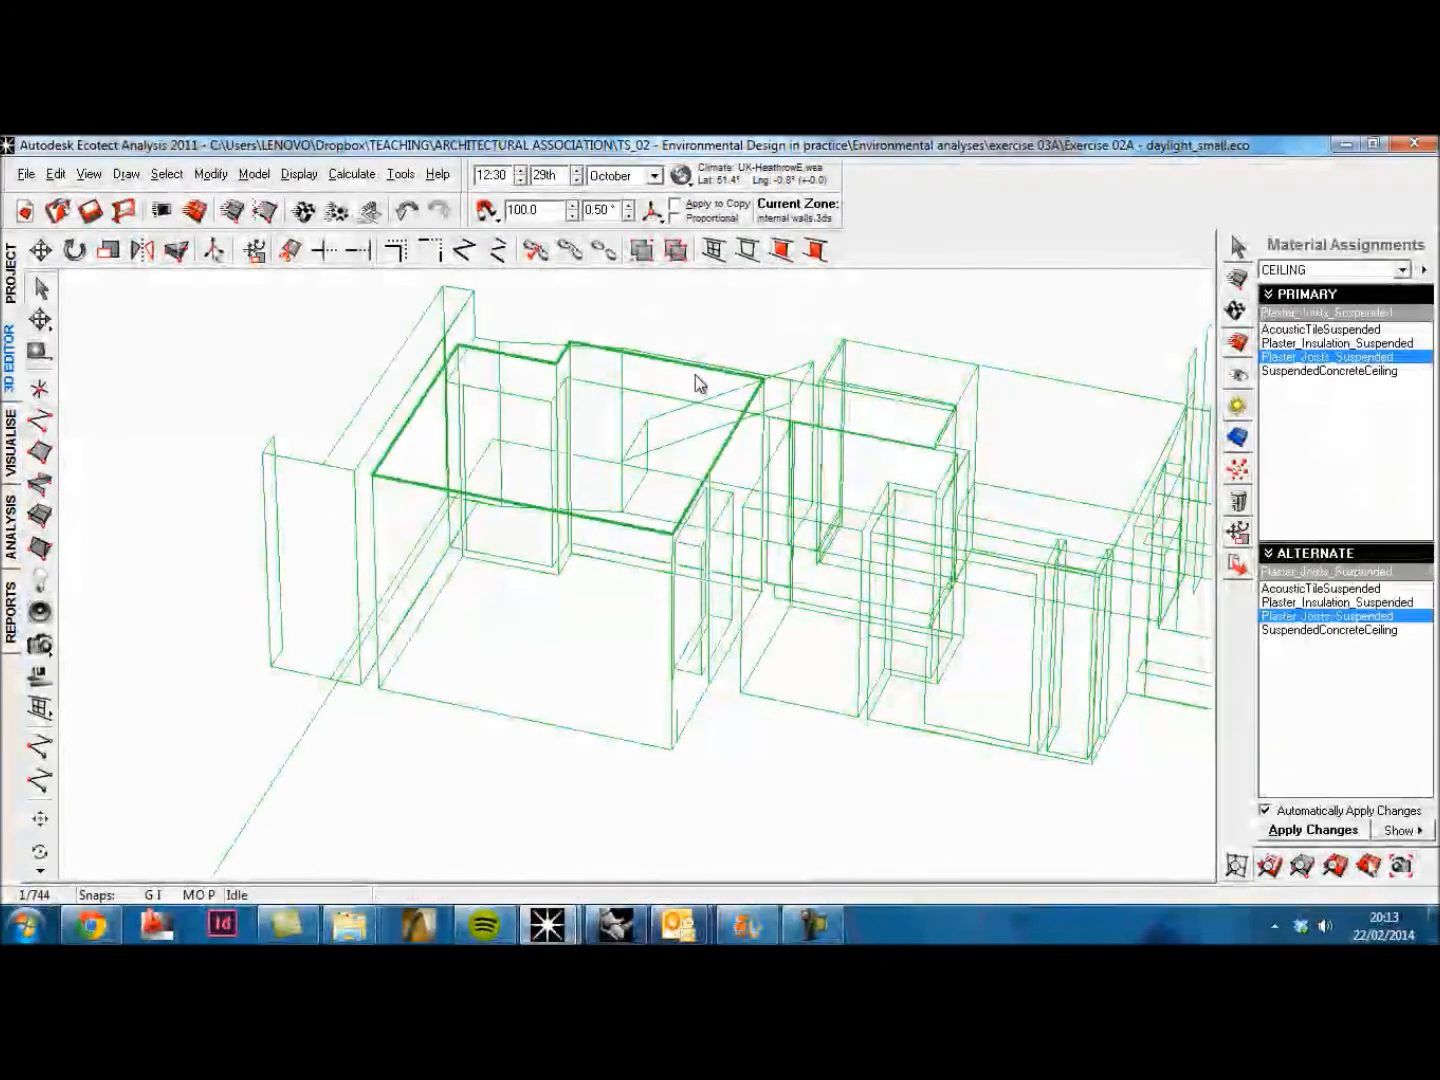
{"action": "left_click", "coordinate": [1403, 270]}
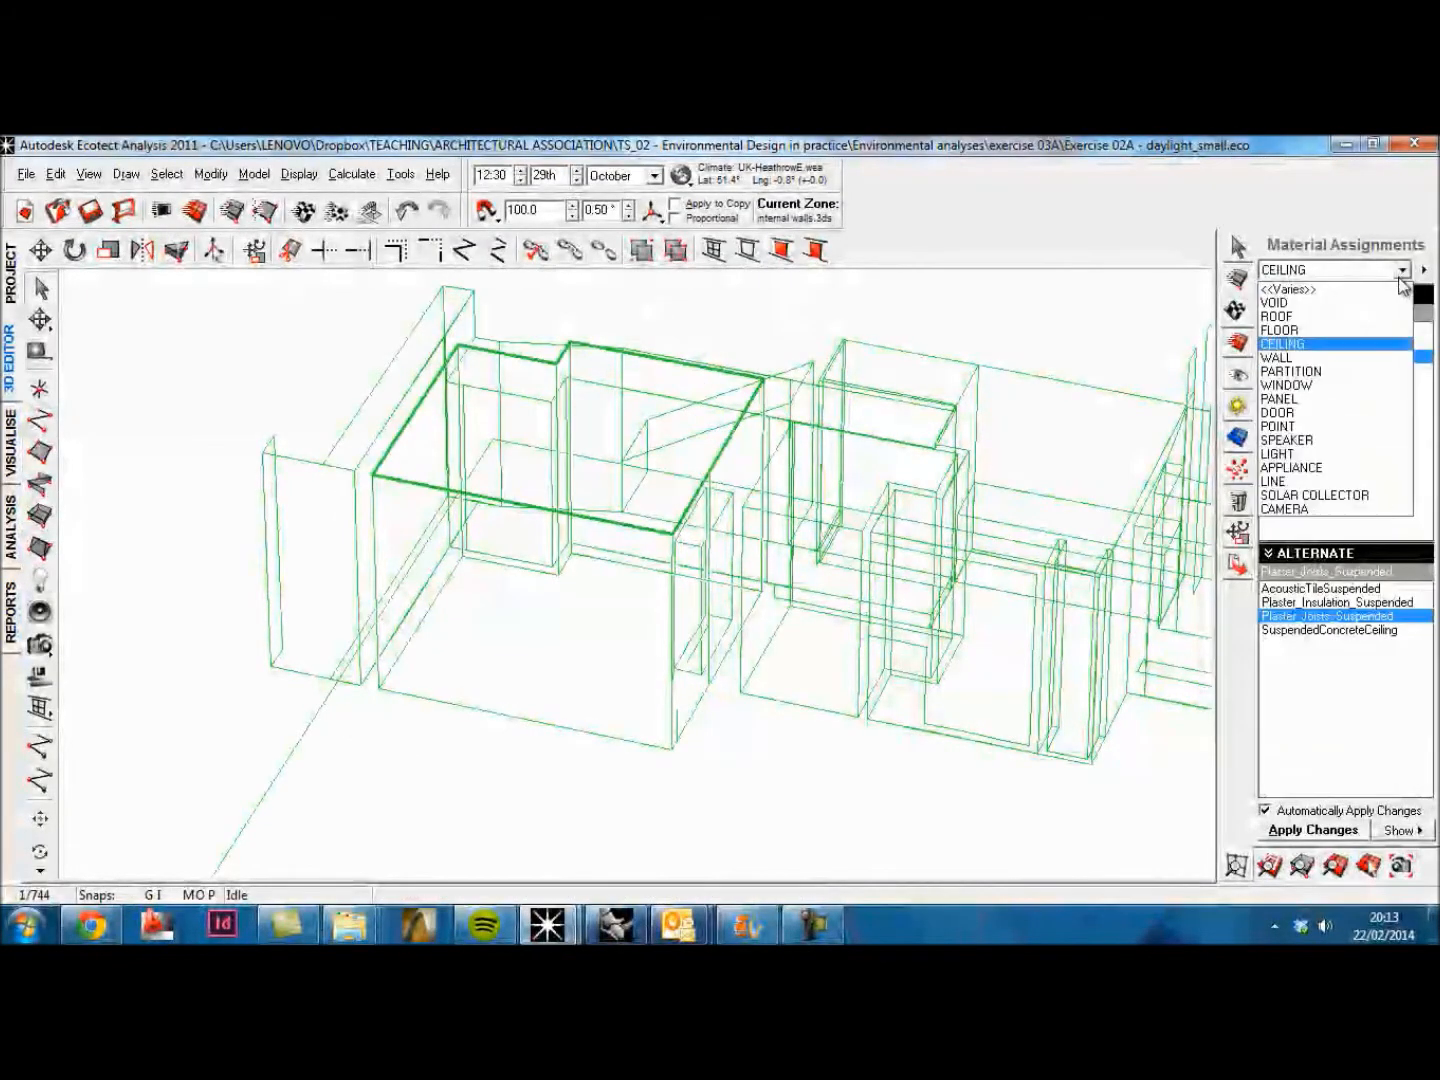
{"action": "left_click", "coordinate": [1340, 341]}
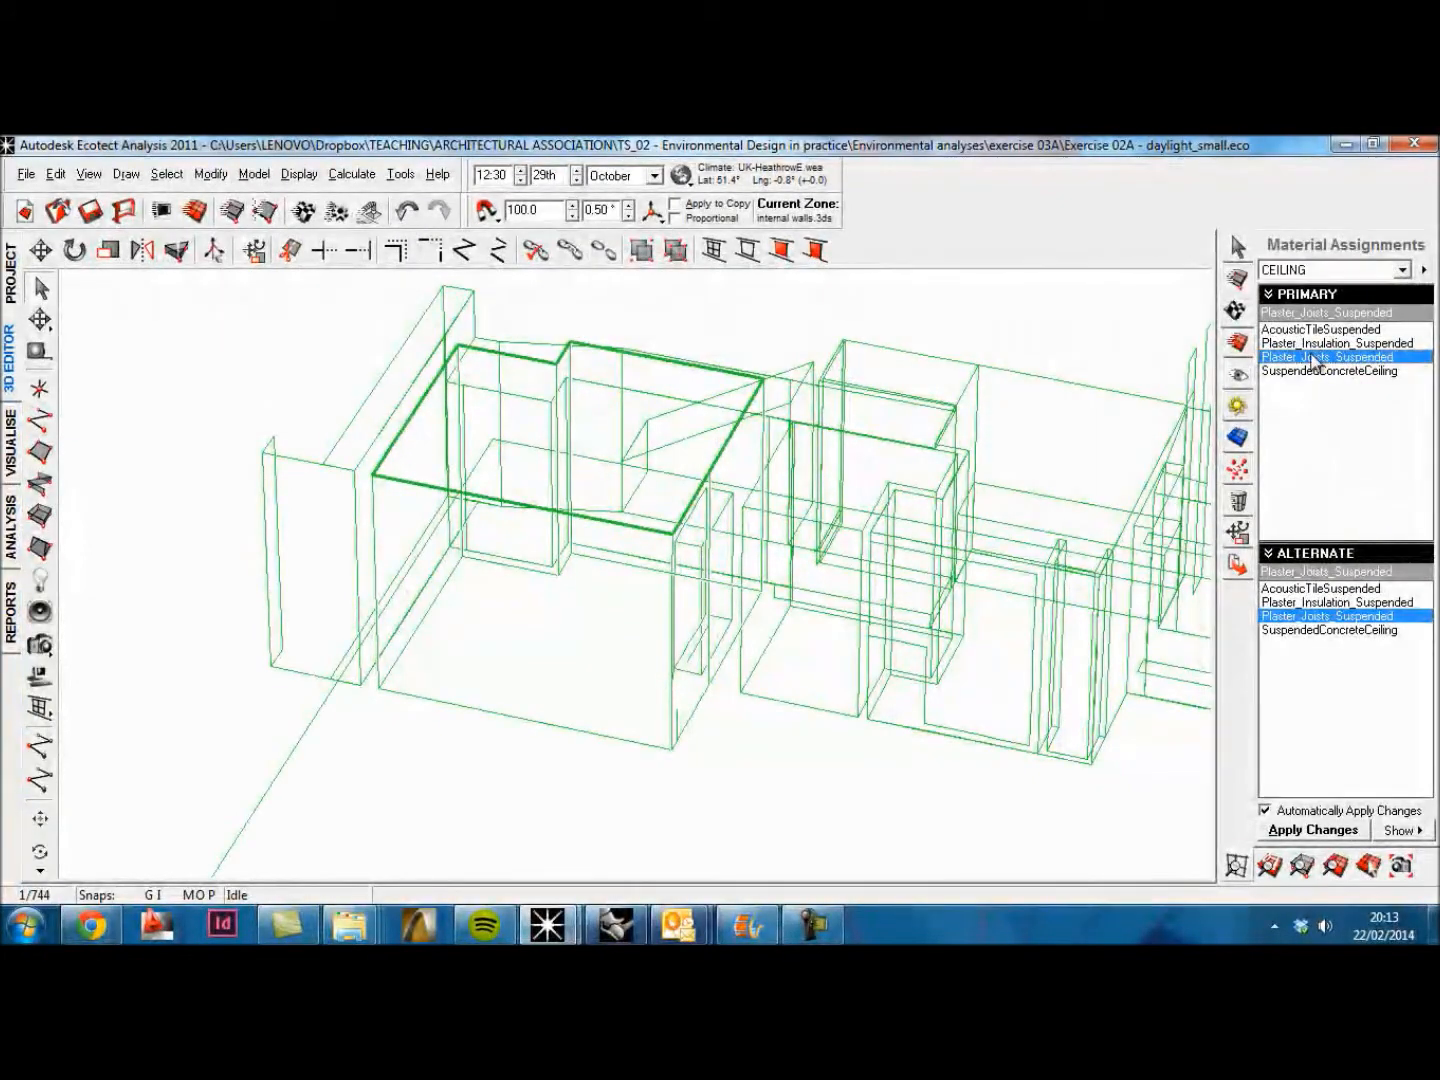
Step: Set the Plaster_Joists_Suspended material's surface reflectivity to 0.75 for both sides, updating its solar absorption, and apply the changes
{"action": "double_click", "coordinate": [1313, 358]}
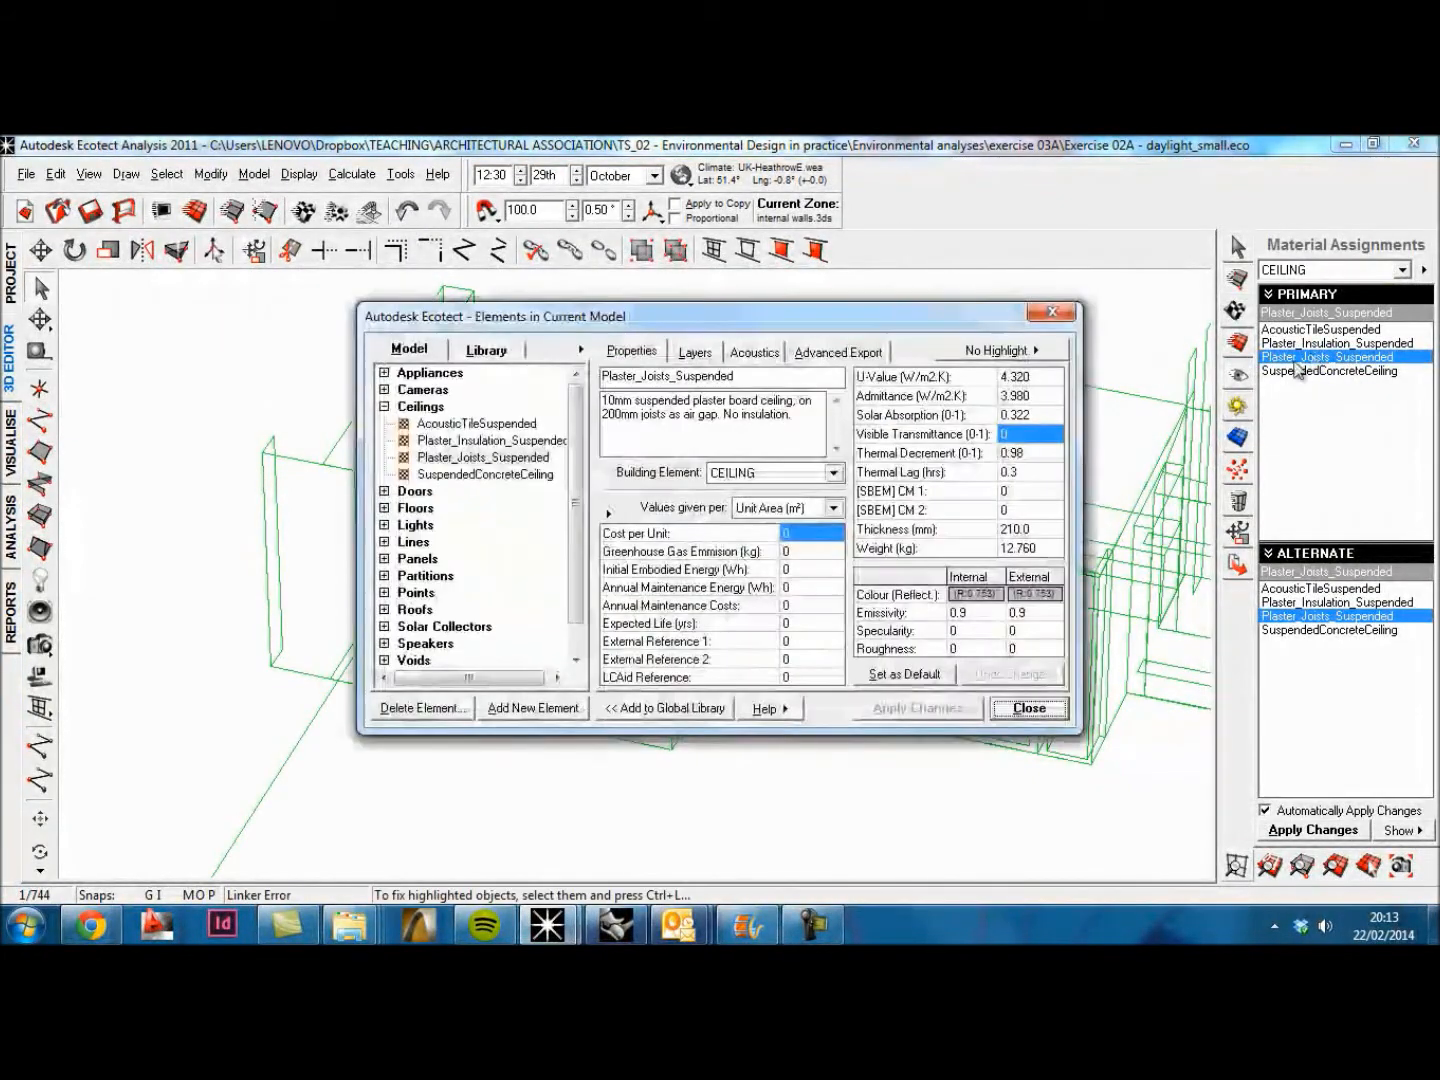
{"action": "left_click", "coordinate": [961, 596]}
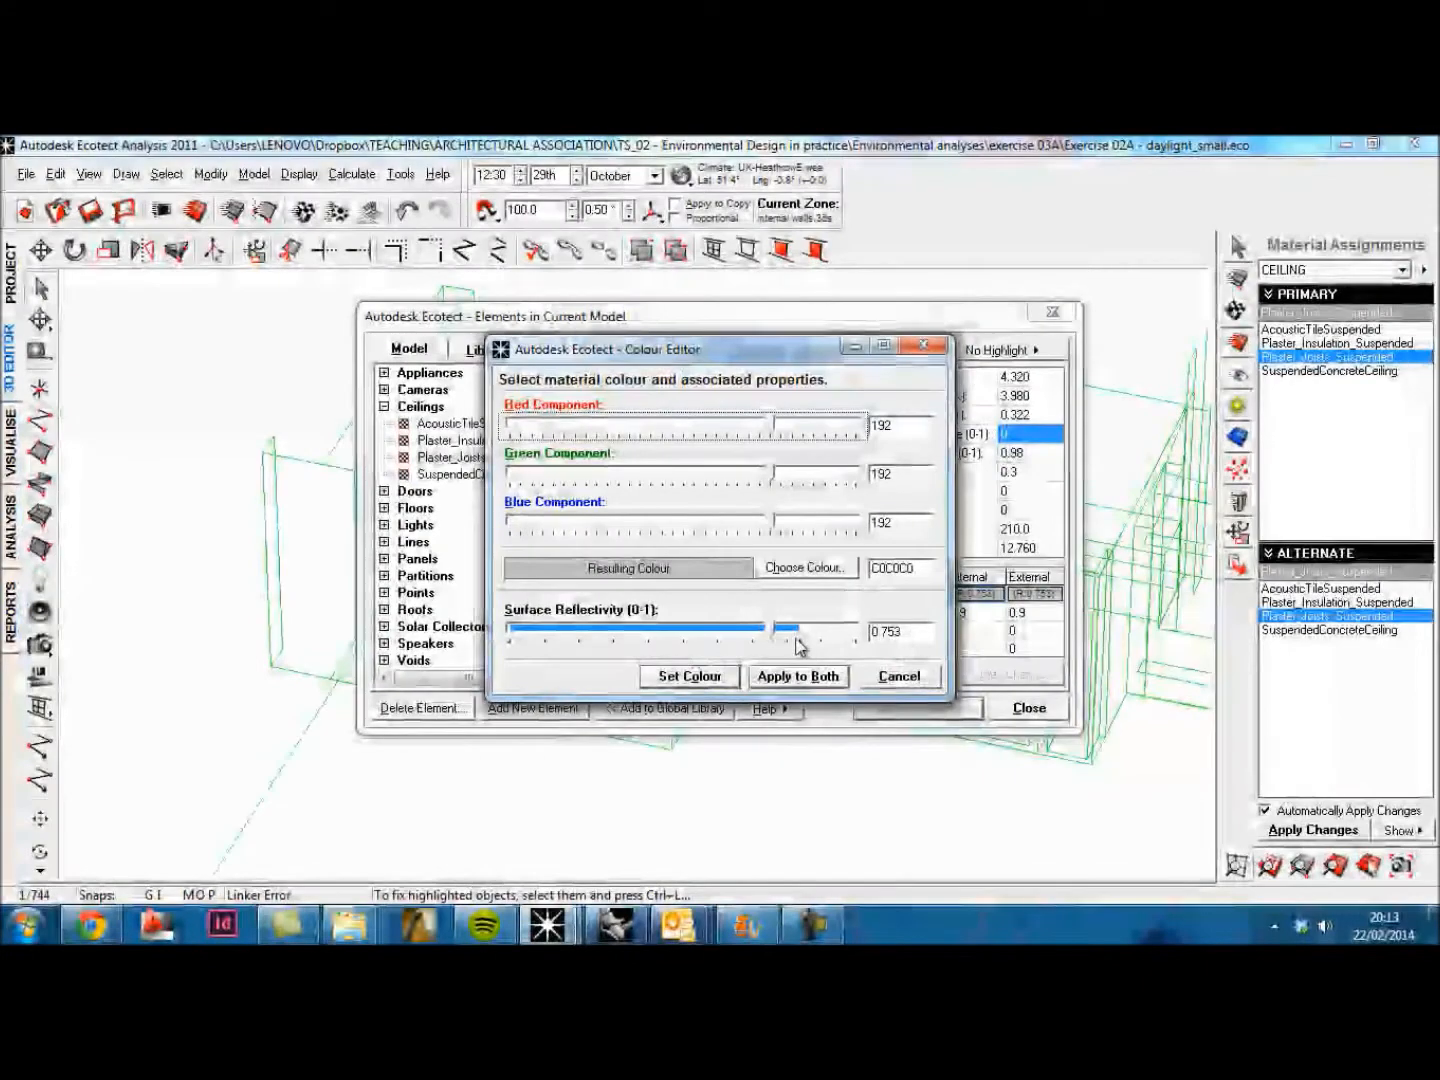
{"action": "left_click", "coordinate": [919, 631]}
{"action": "key", "text": "BackSpace"}
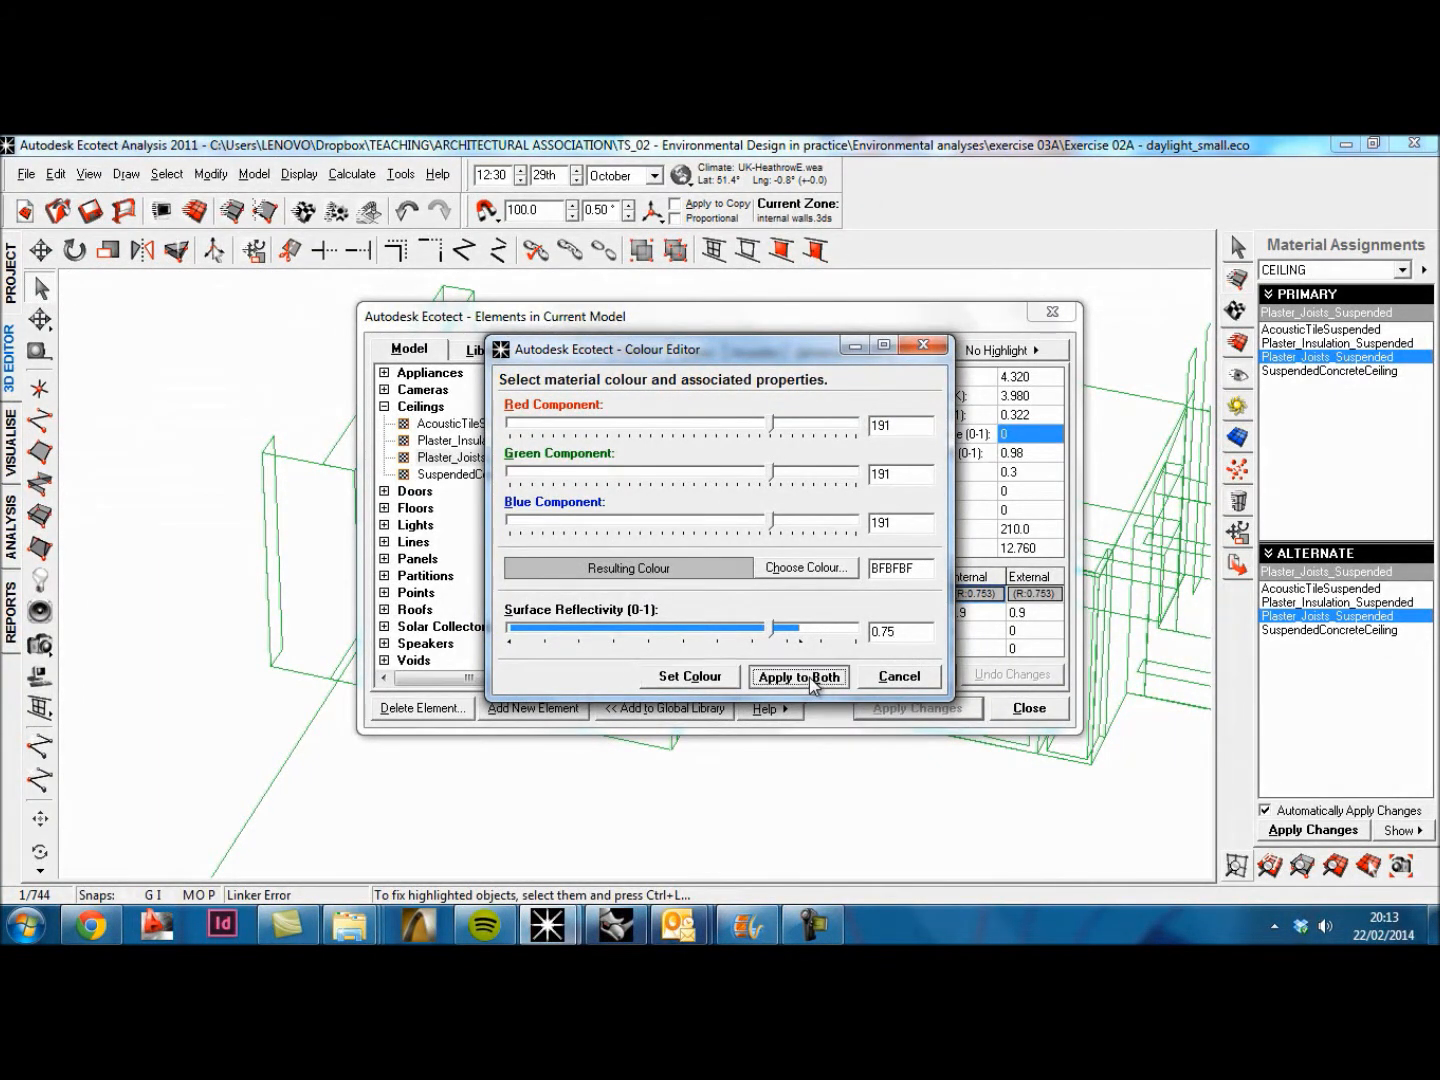
{"action": "left_click", "coordinate": [797, 677]}
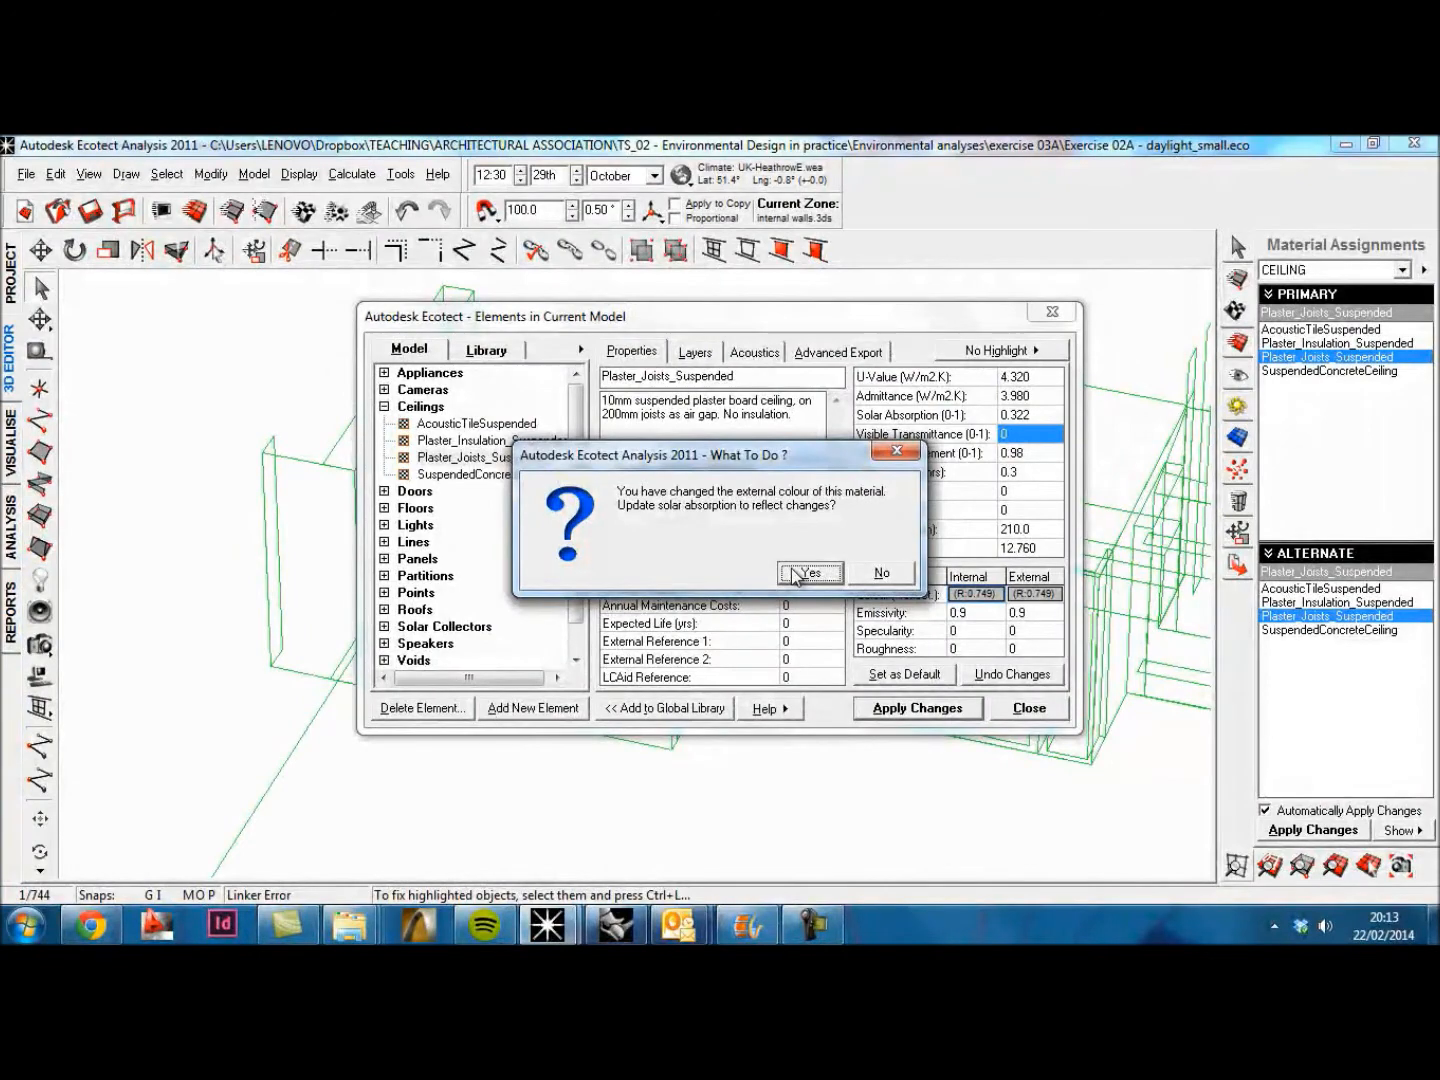
{"action": "left_click", "coordinate": [797, 574]}
{"action": "left_click", "coordinate": [1047, 702]}
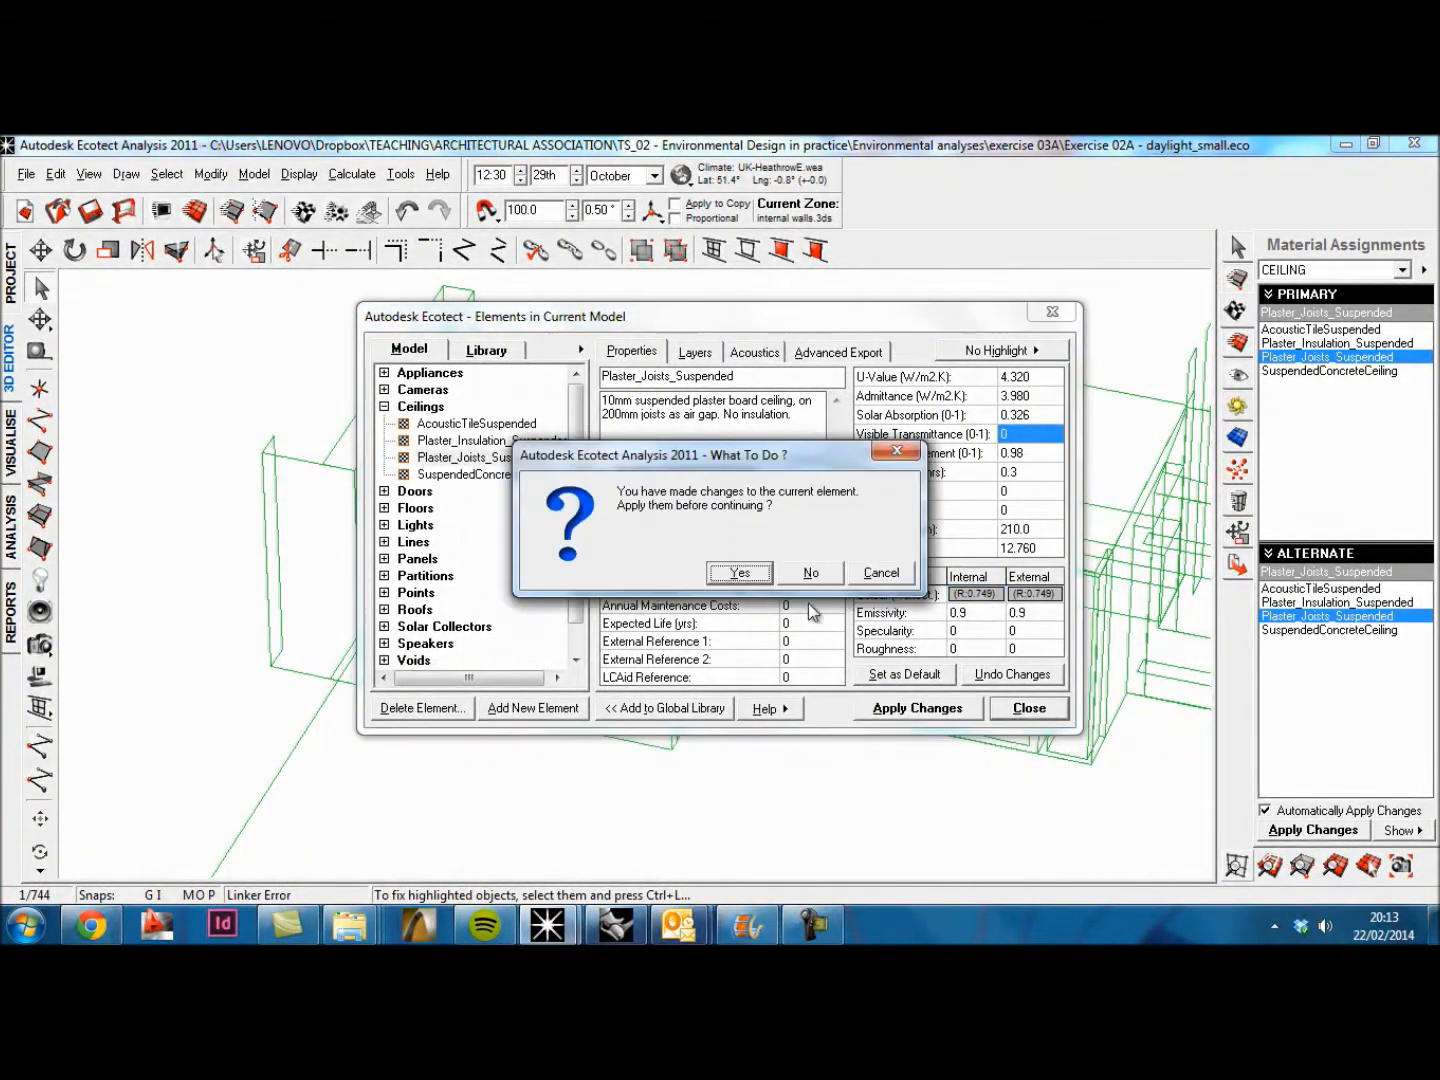
{"action": "left_click", "coordinate": [766, 578]}
Step: Interactively place a camera inside the room near its inner corner, aimed about 2950 across the floor towards the window wall
{"action": "right_click_drag", "start_coordinate": [796, 566], "coordinate": [701, 579]}
{"action": "middle_click_drag", "start_coordinate": [430, 523], "coordinate": [322, 609]}
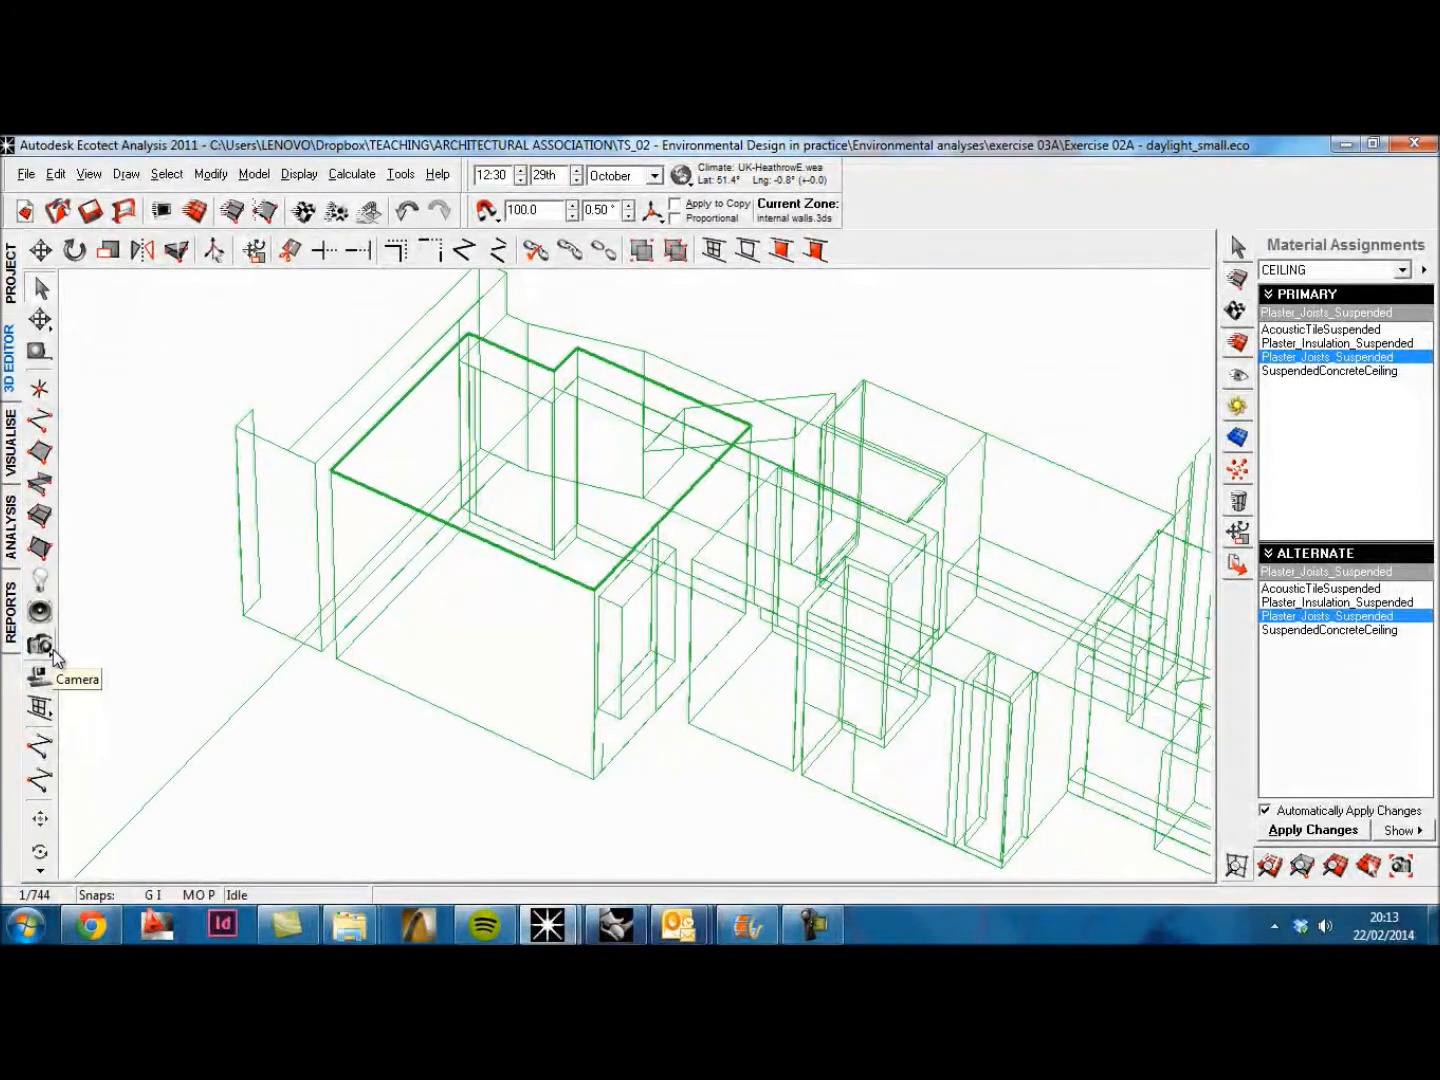
{"action": "left_click", "coordinate": [52, 650]}
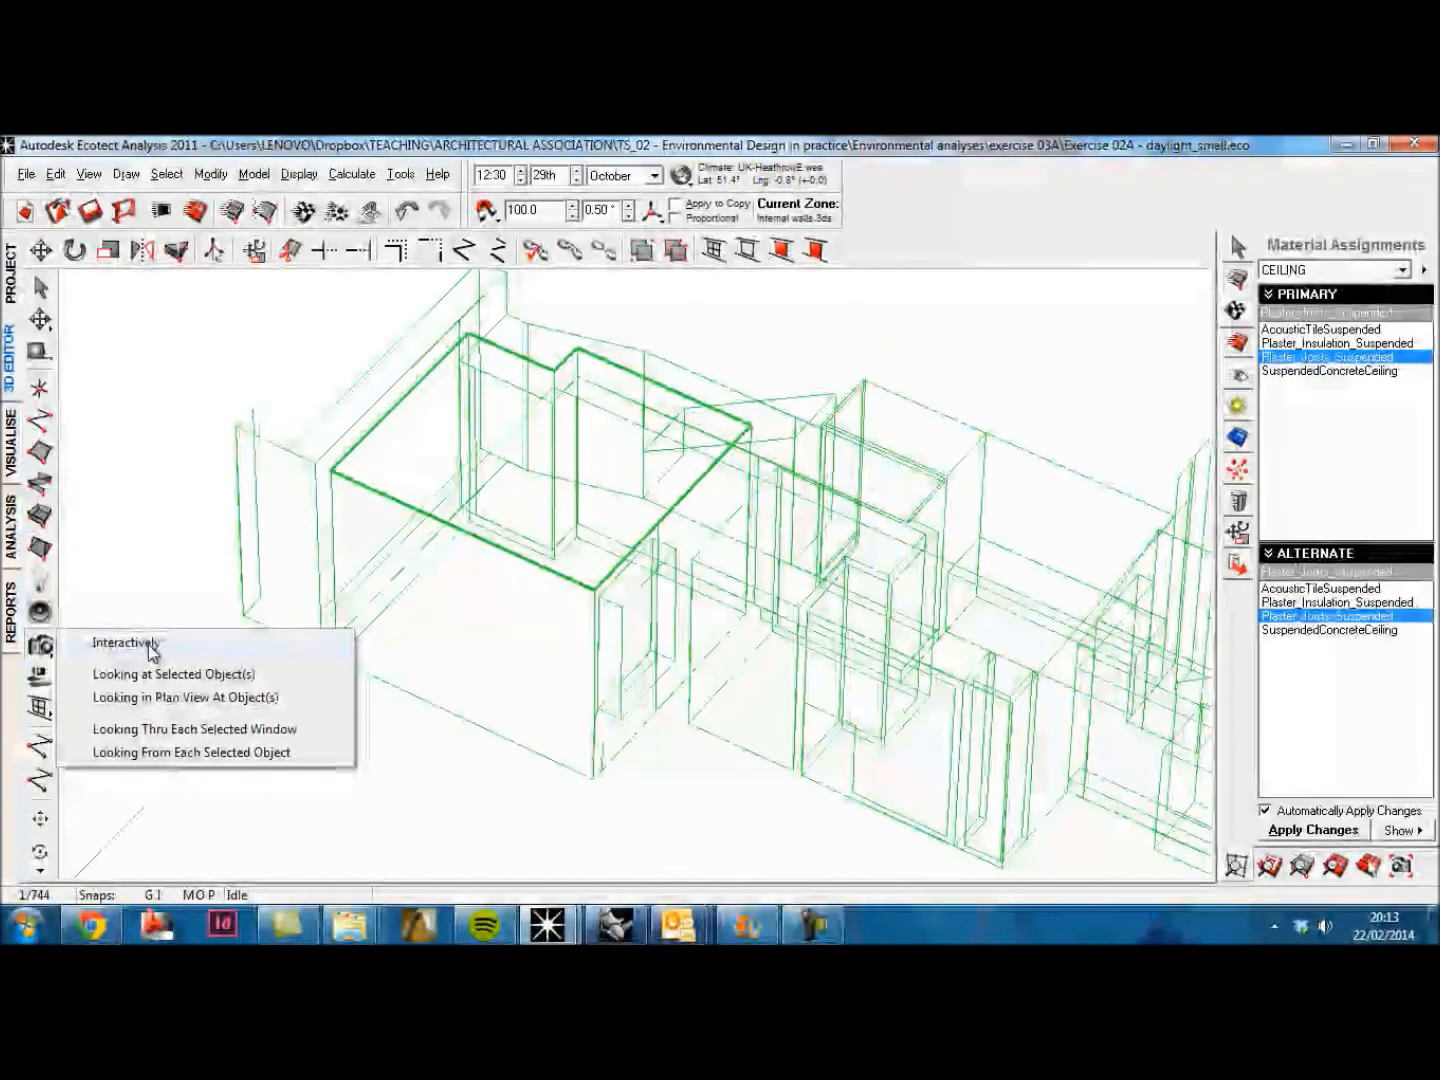
{"action": "left_click", "coordinate": [126, 643]}
{"action": "right_click_drag", "start_coordinate": [695, 487], "coordinate": [648, 575]}
{"action": "middle_click_drag", "start_coordinate": [657, 545], "coordinate": [519, 874]}
{"action": "middle_click_drag", "start_coordinate": [545, 568], "coordinate": [515, 626]}
{"action": "right_click_drag", "start_coordinate": [515, 626], "coordinate": [498, 649]}
{"action": "right_click_drag", "start_coordinate": [517, 514], "coordinate": [518, 500]}
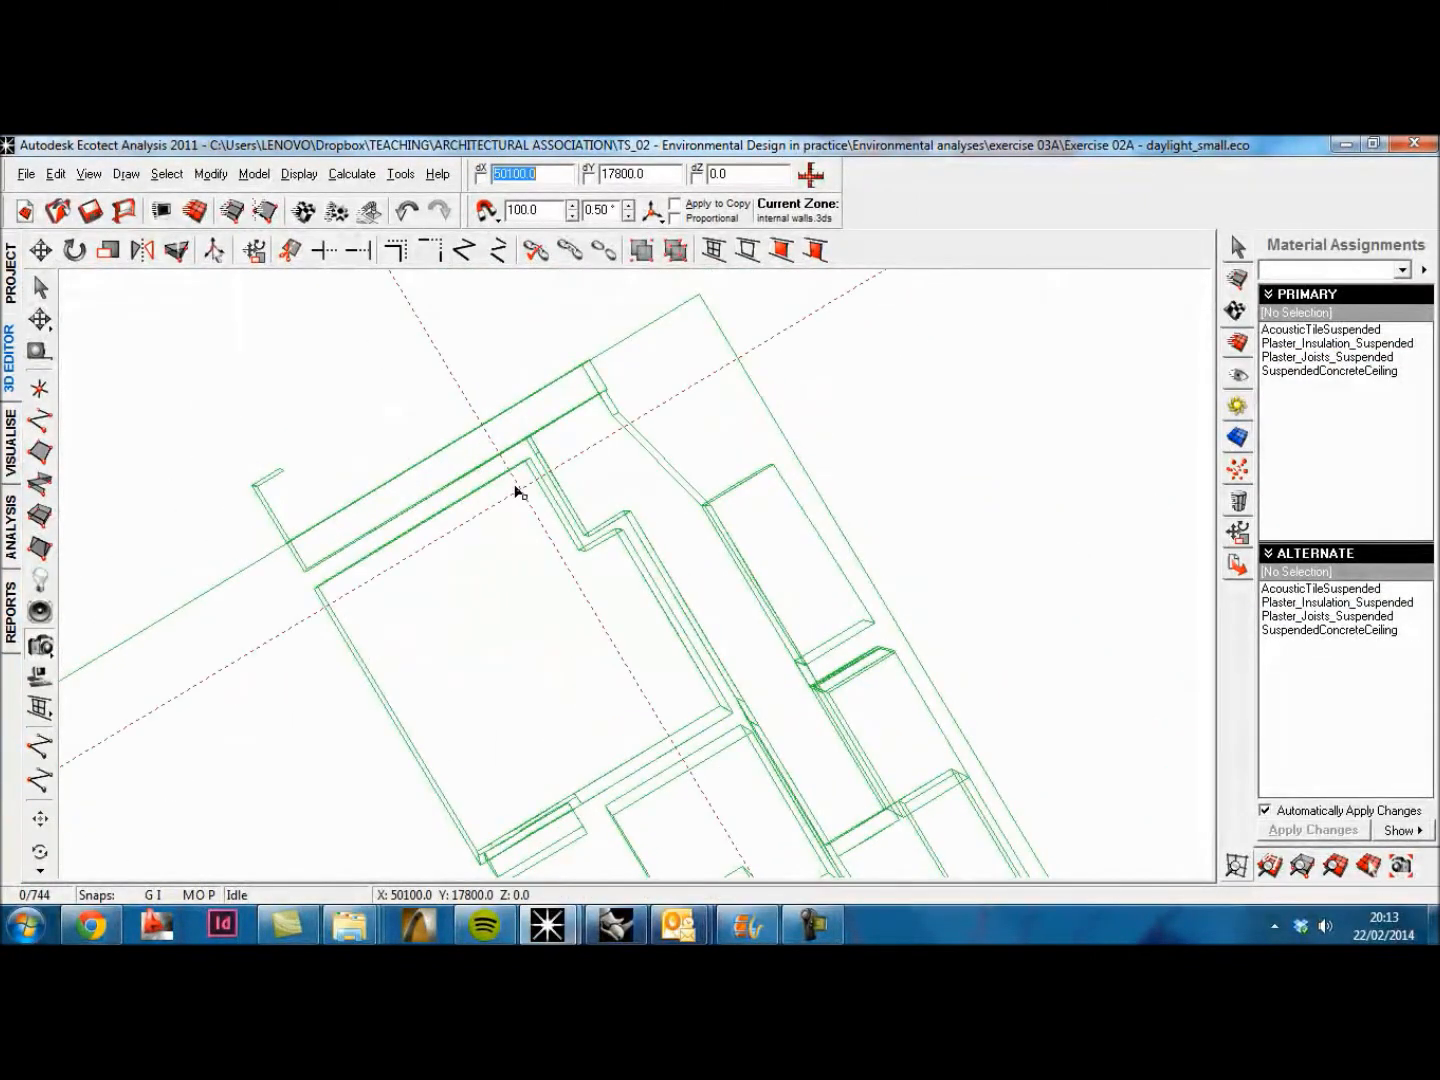
{"action": "left_click", "coordinate": [515, 481]}
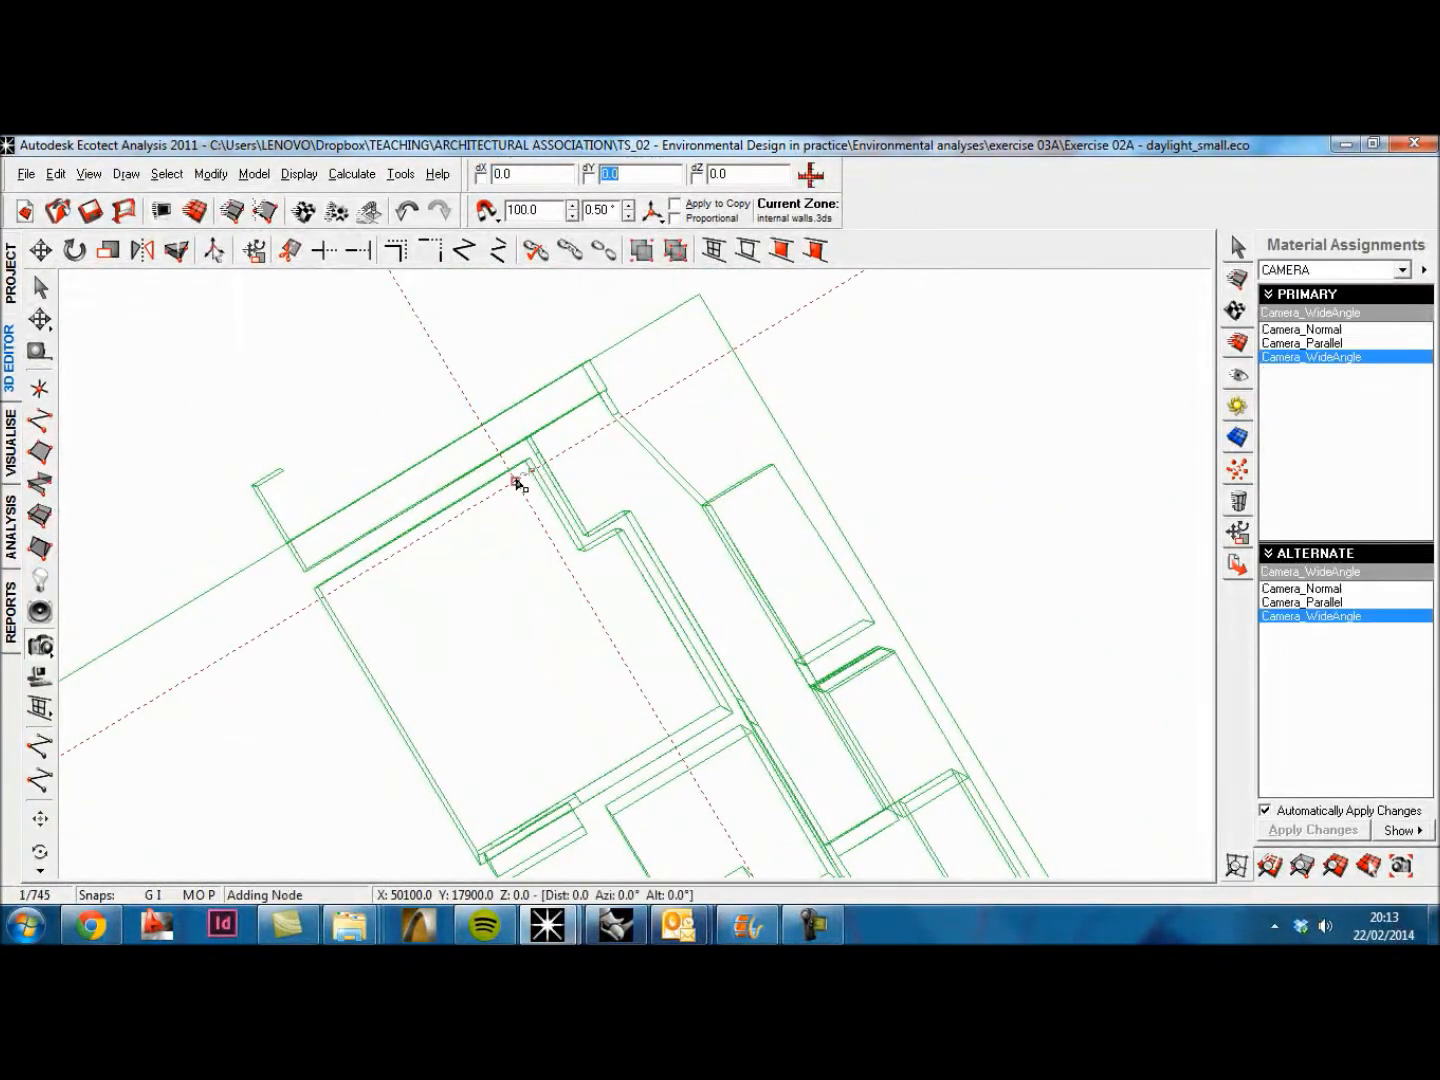
{"action": "left_click", "coordinate": [527, 756]}
Step: Raise the camera by 1800 along Z and display the shaded room through the Camera_WideAngle view
{"action": "right_click_drag", "start_coordinate": [551, 727], "coordinate": [559, 496]}
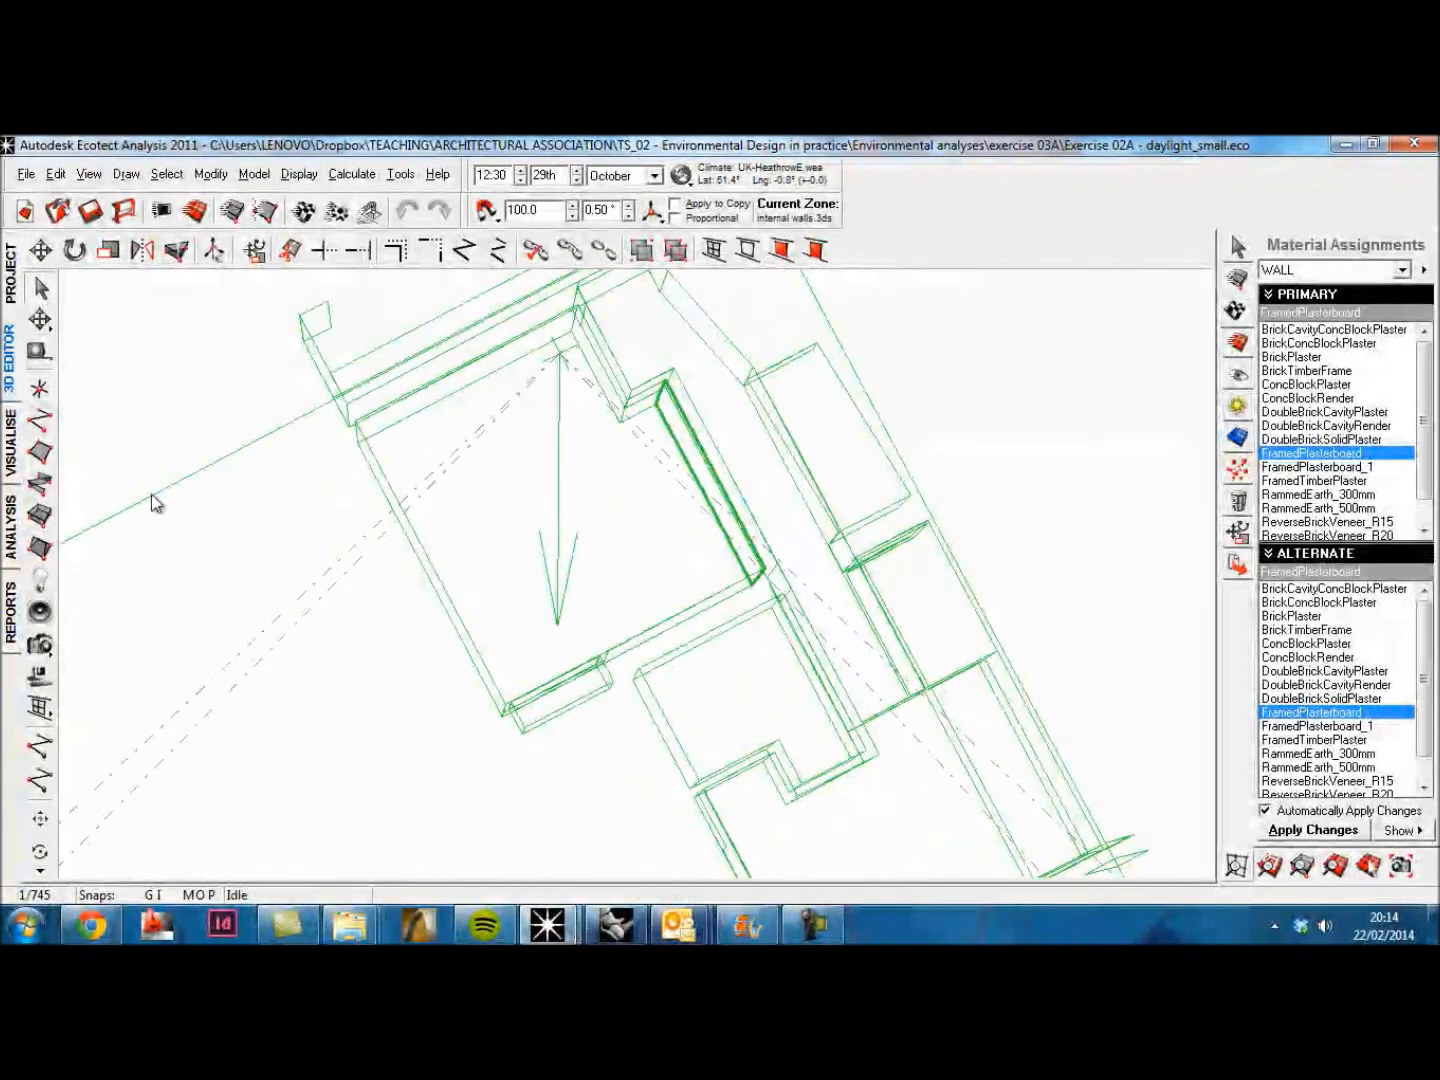
{"action": "left_click", "coordinate": [309, 563]}
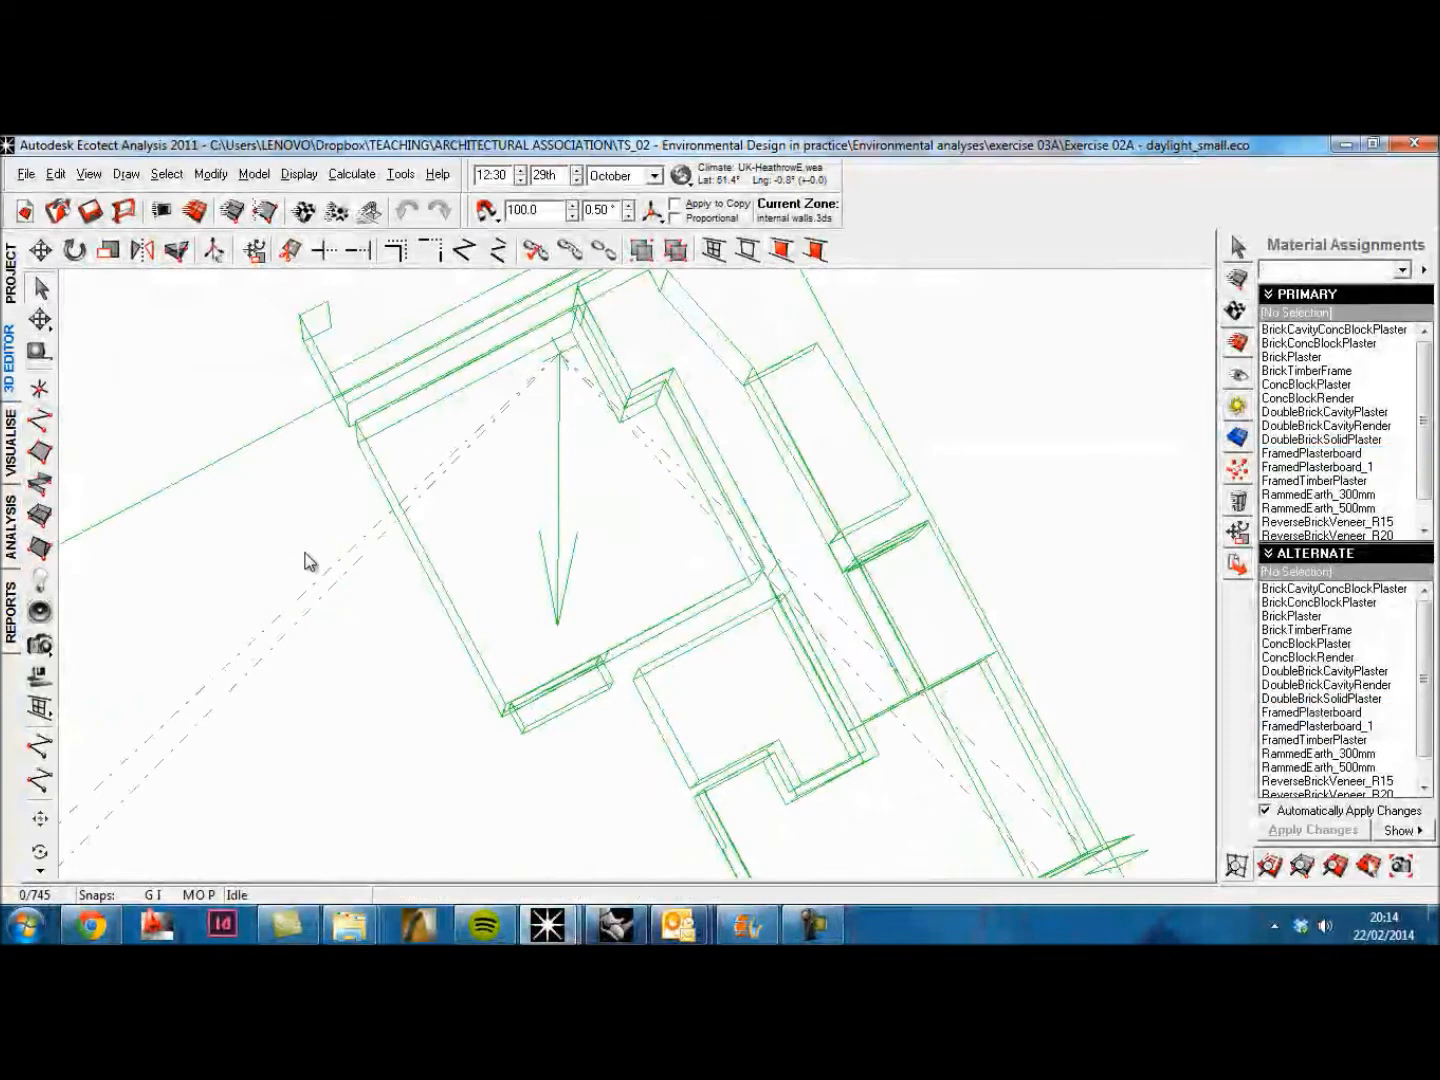
{"action": "left_click", "coordinate": [559, 505]}
{"action": "right_click_drag", "start_coordinate": [559, 505], "coordinate": [565, 397]}
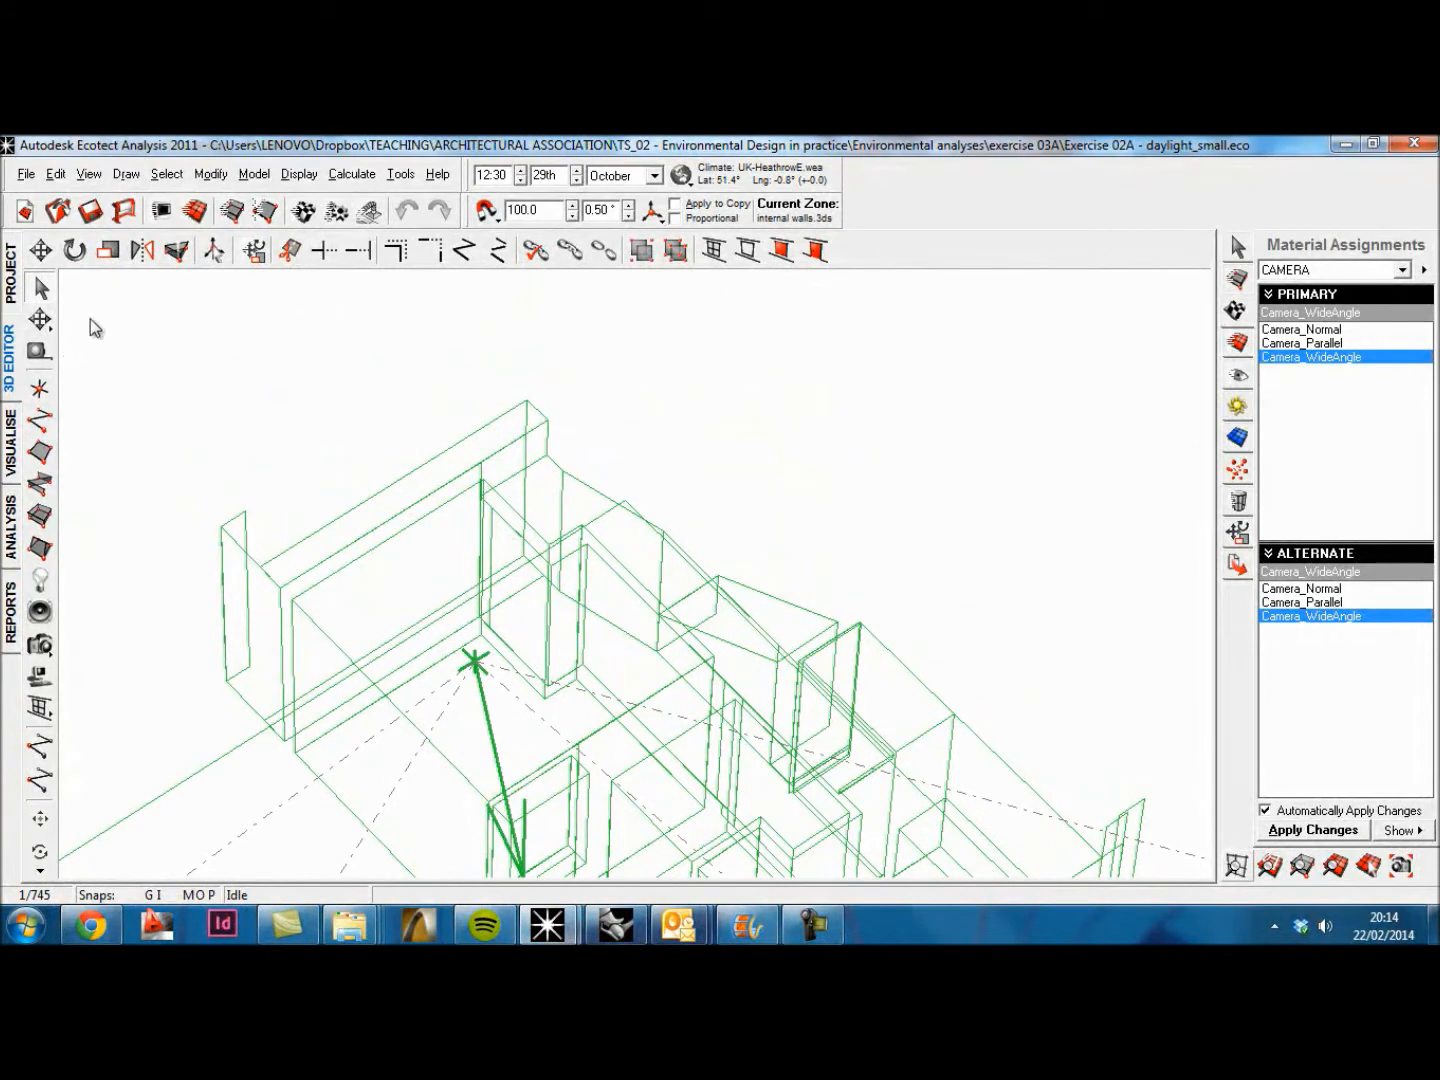
{"action": "left_click", "coordinate": [40, 319]}
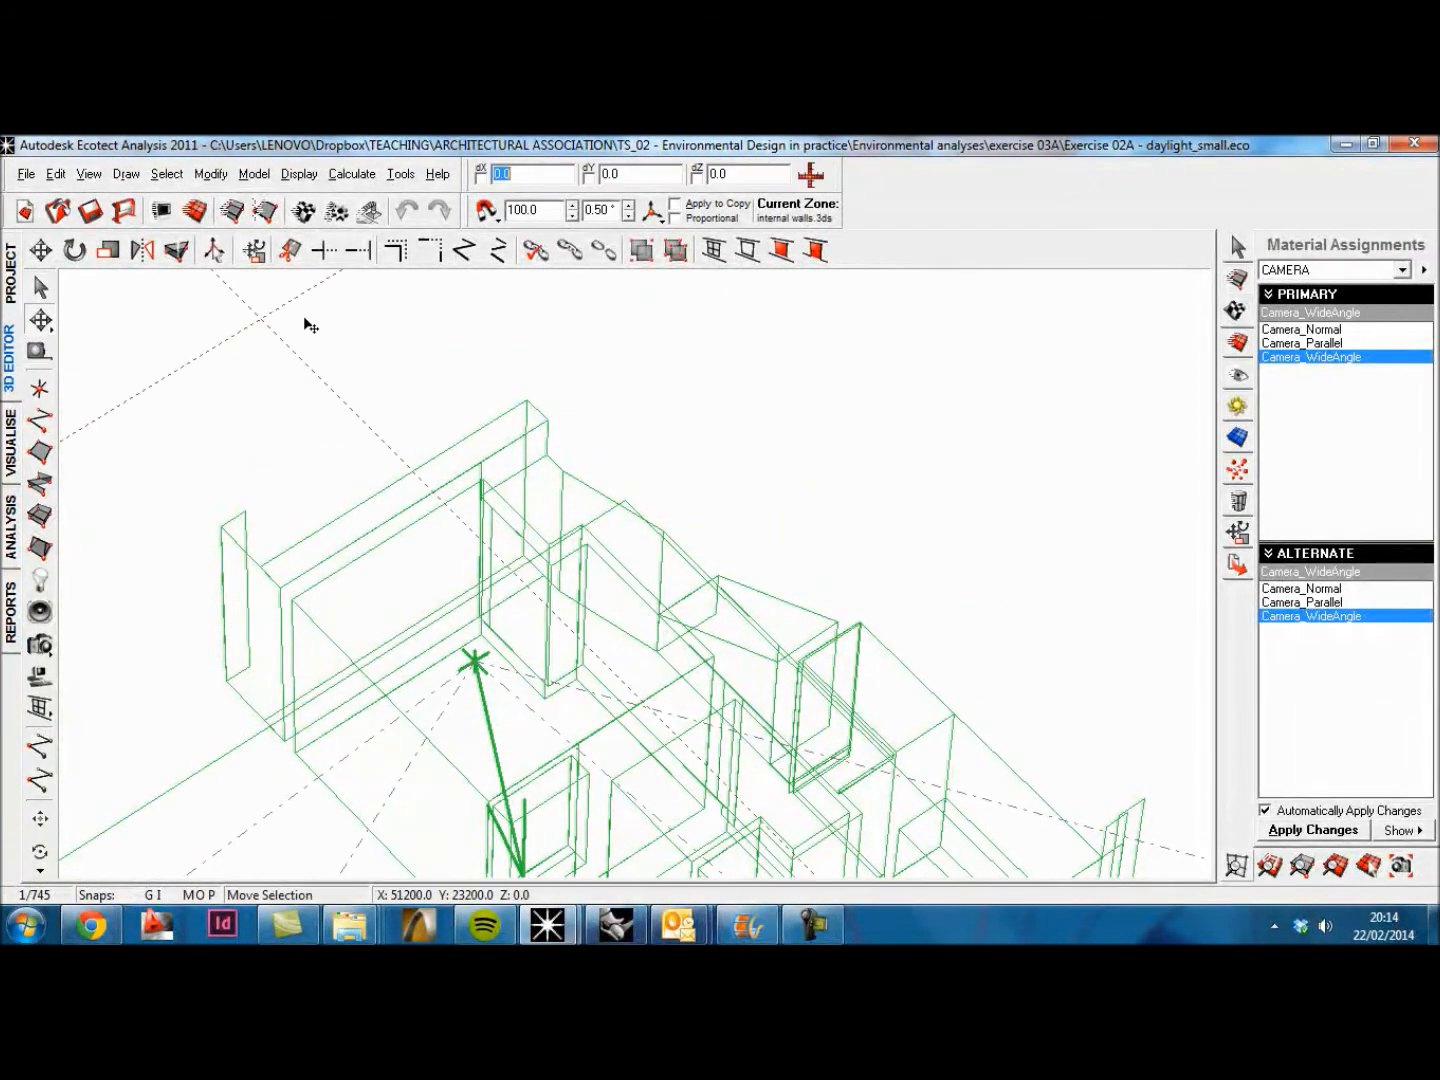
{"action": "left_click", "coordinate": [731, 173]}
{"action": "type", "text": "1800"}
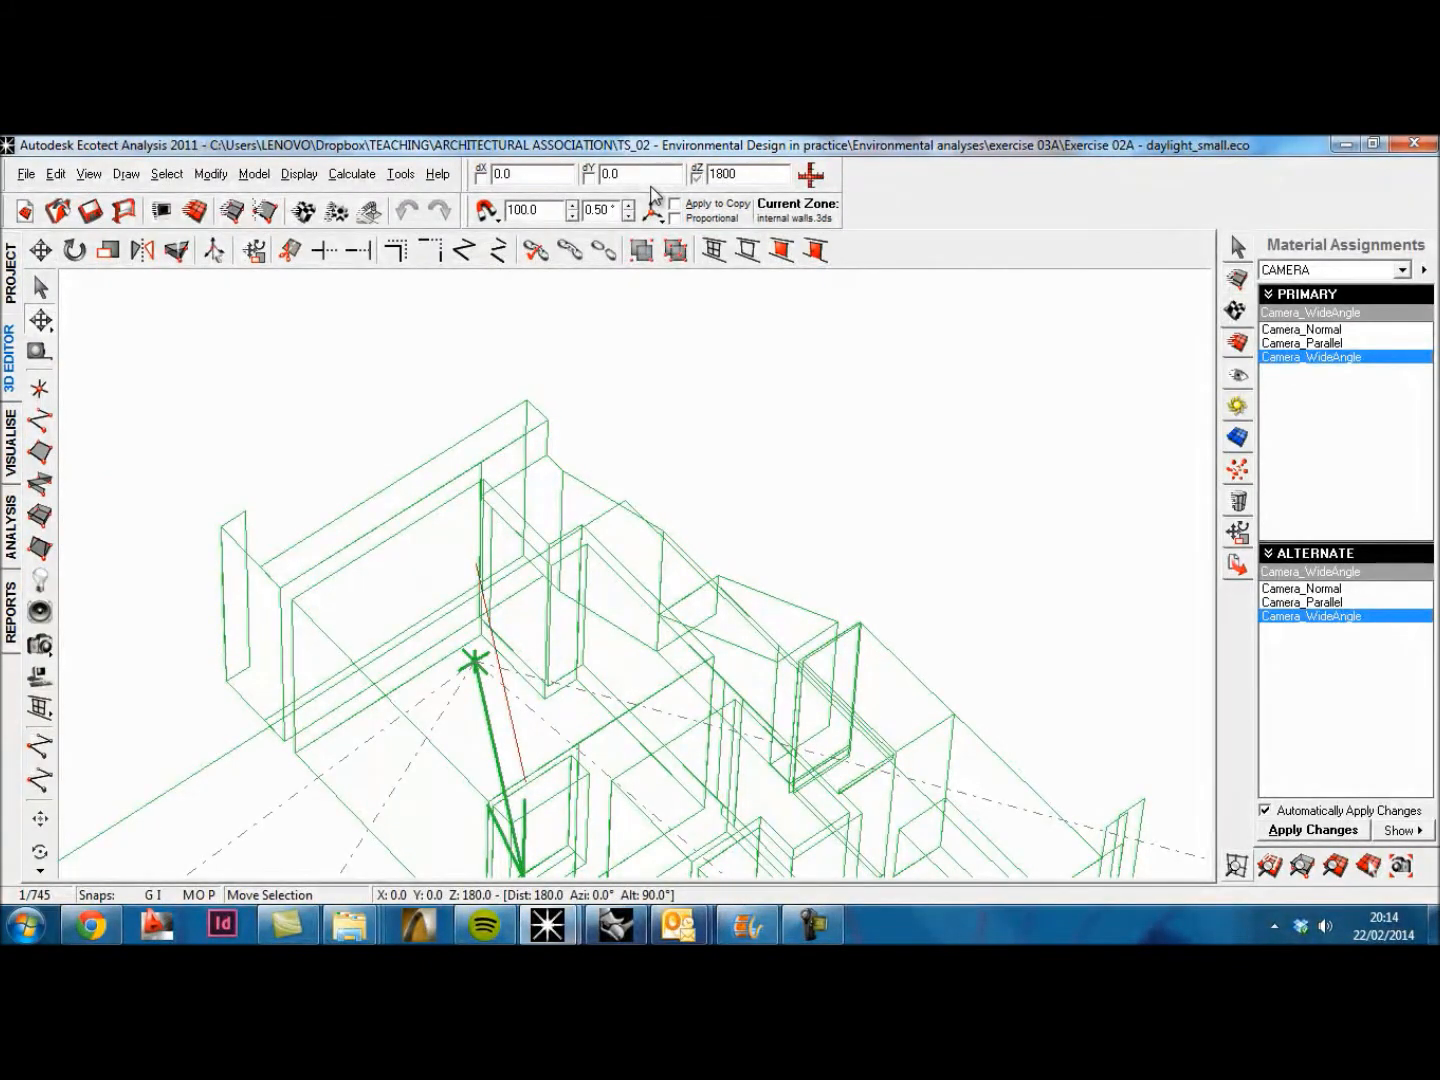
{"action": "key", "text": "Return"}
{"action": "right_click_drag", "start_coordinate": [530, 546], "coordinate": [498, 620]}
{"action": "left_click", "coordinate": [41, 290]}
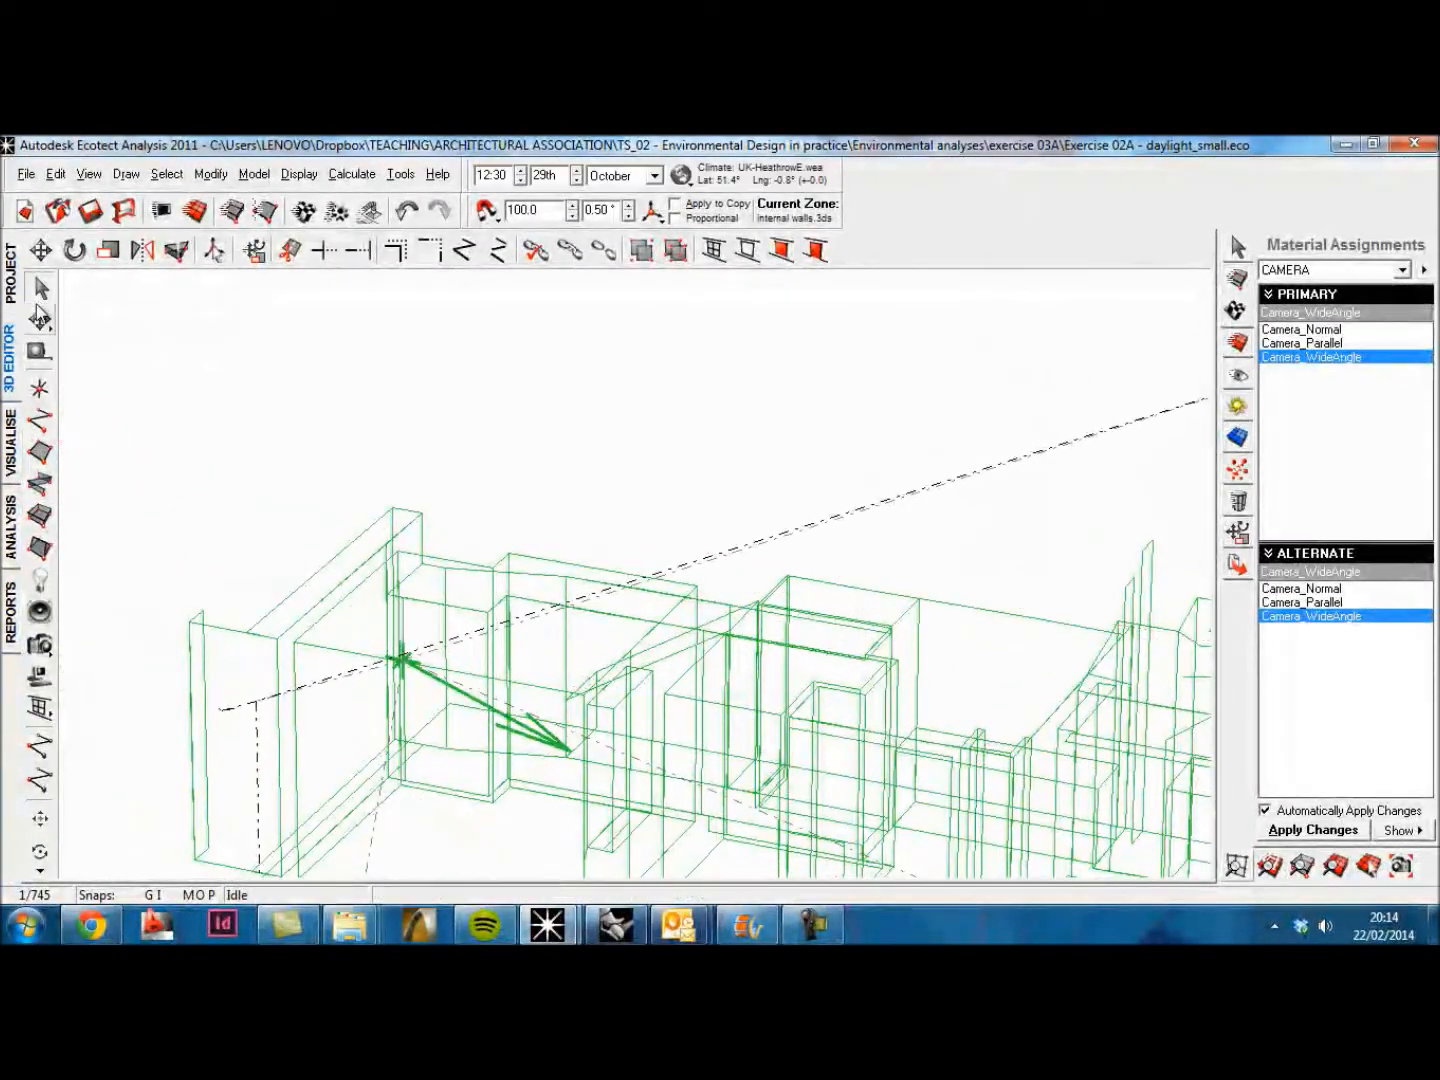
{"action": "left_click", "coordinate": [12, 450]}
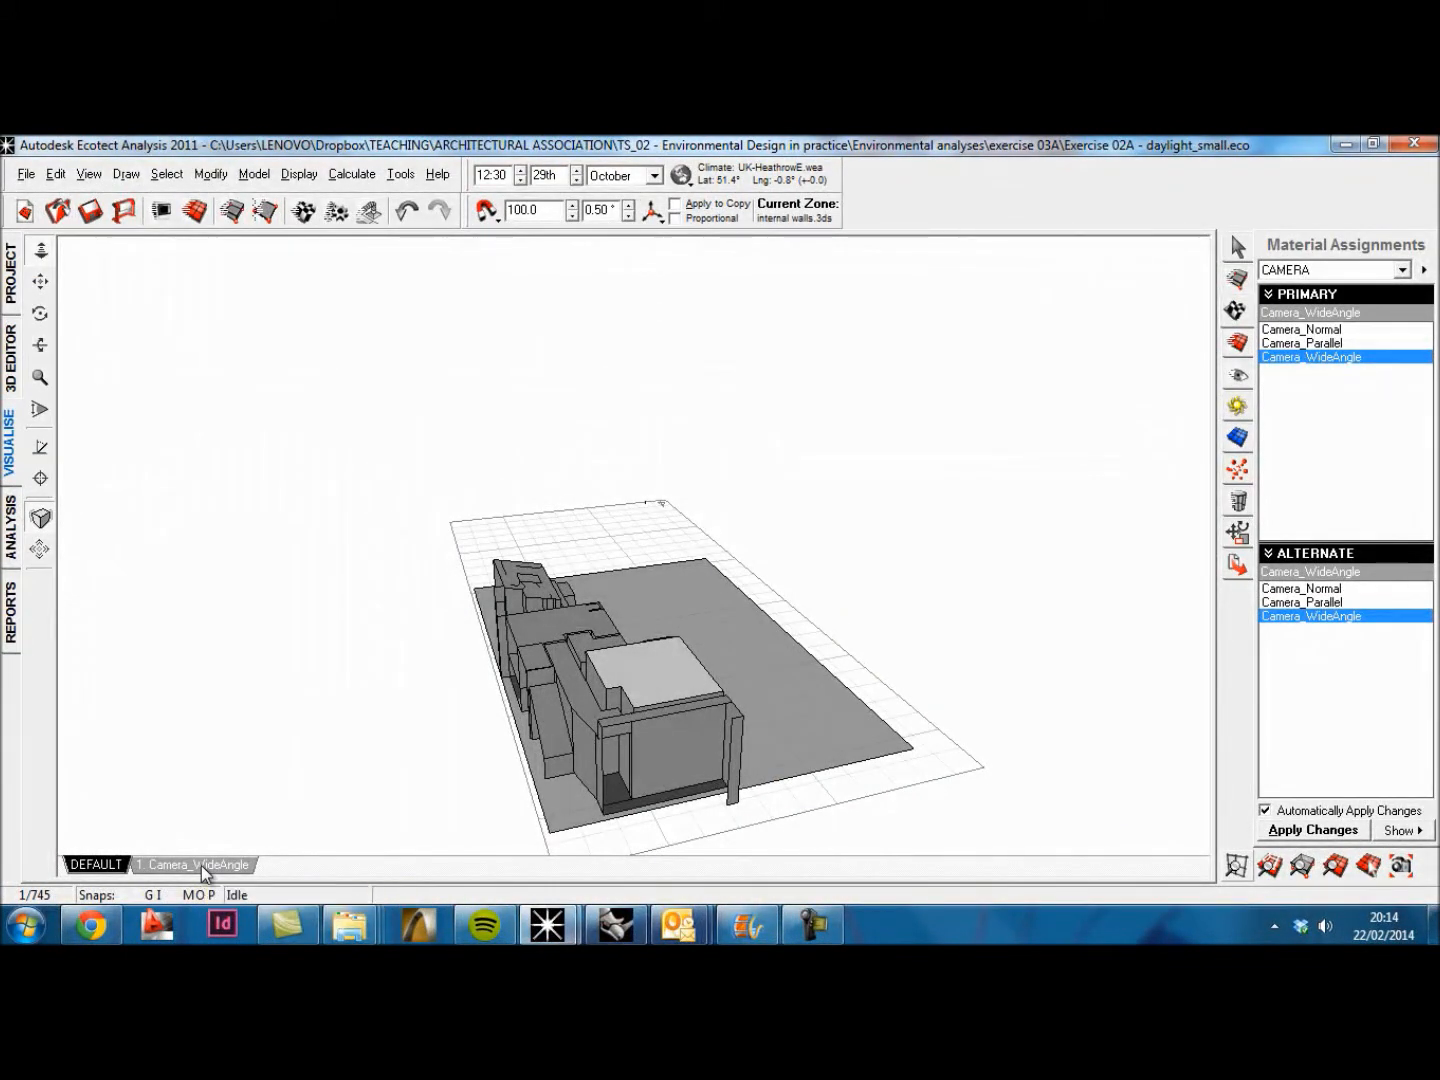
{"action": "left_click", "coordinate": [201, 865]}
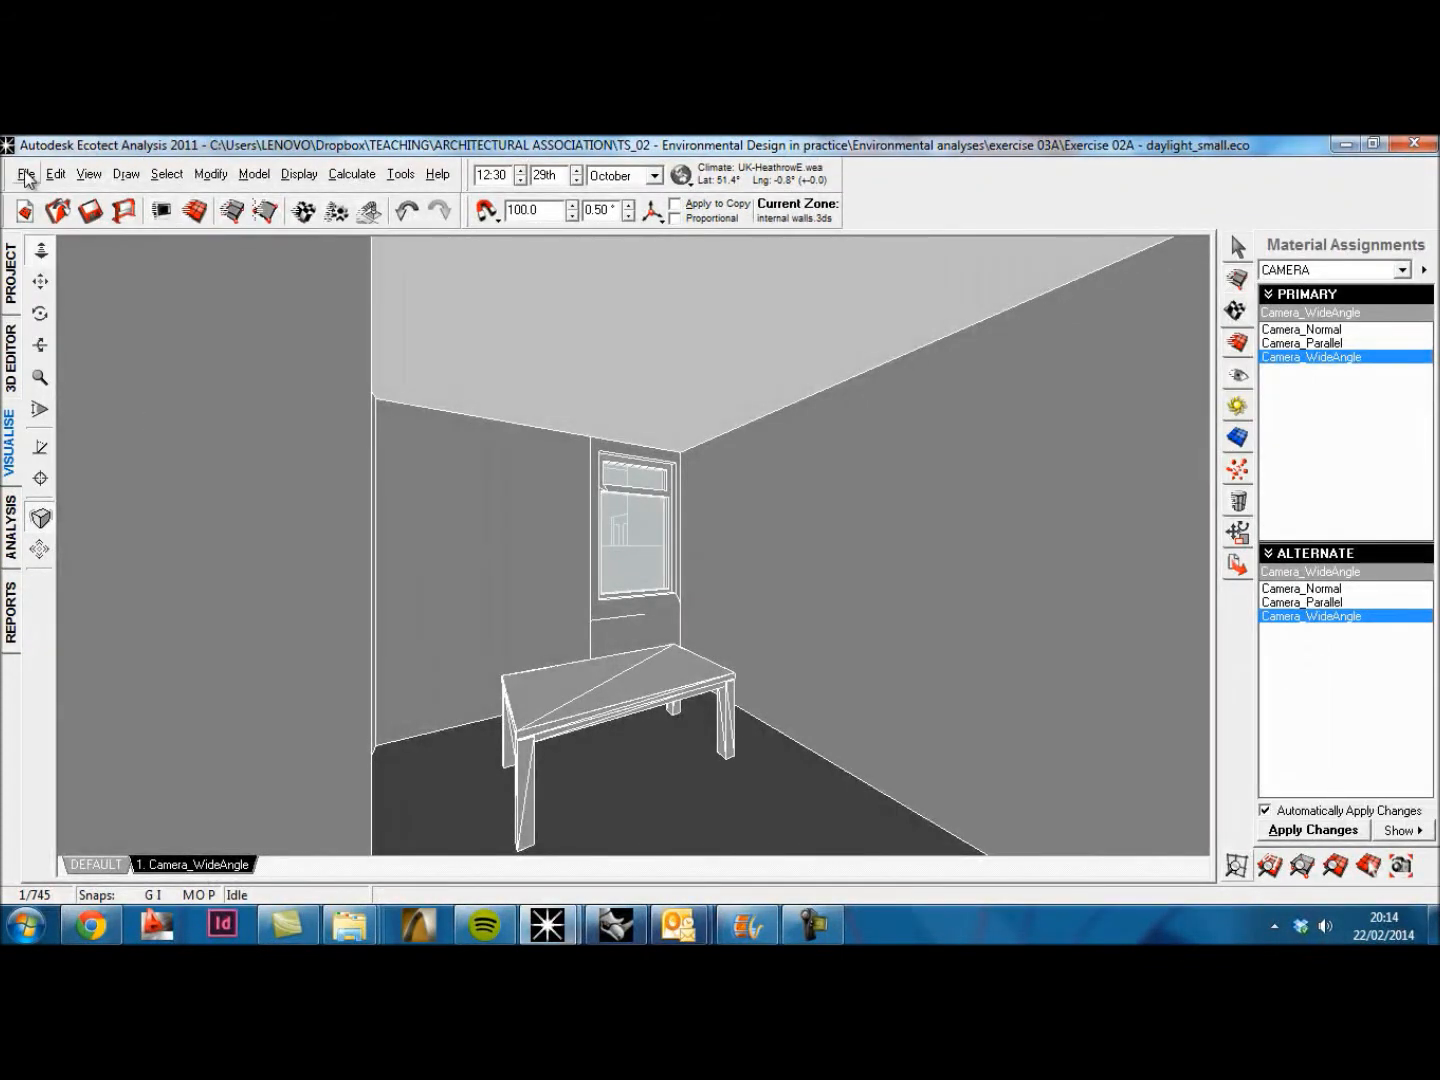
Step: Start a Radiance/Daysim export with the output file named 3 in the ts_02 radiance folder, continuing despite spaces in the path
{"action": "left_click", "coordinate": [1238, 567]}
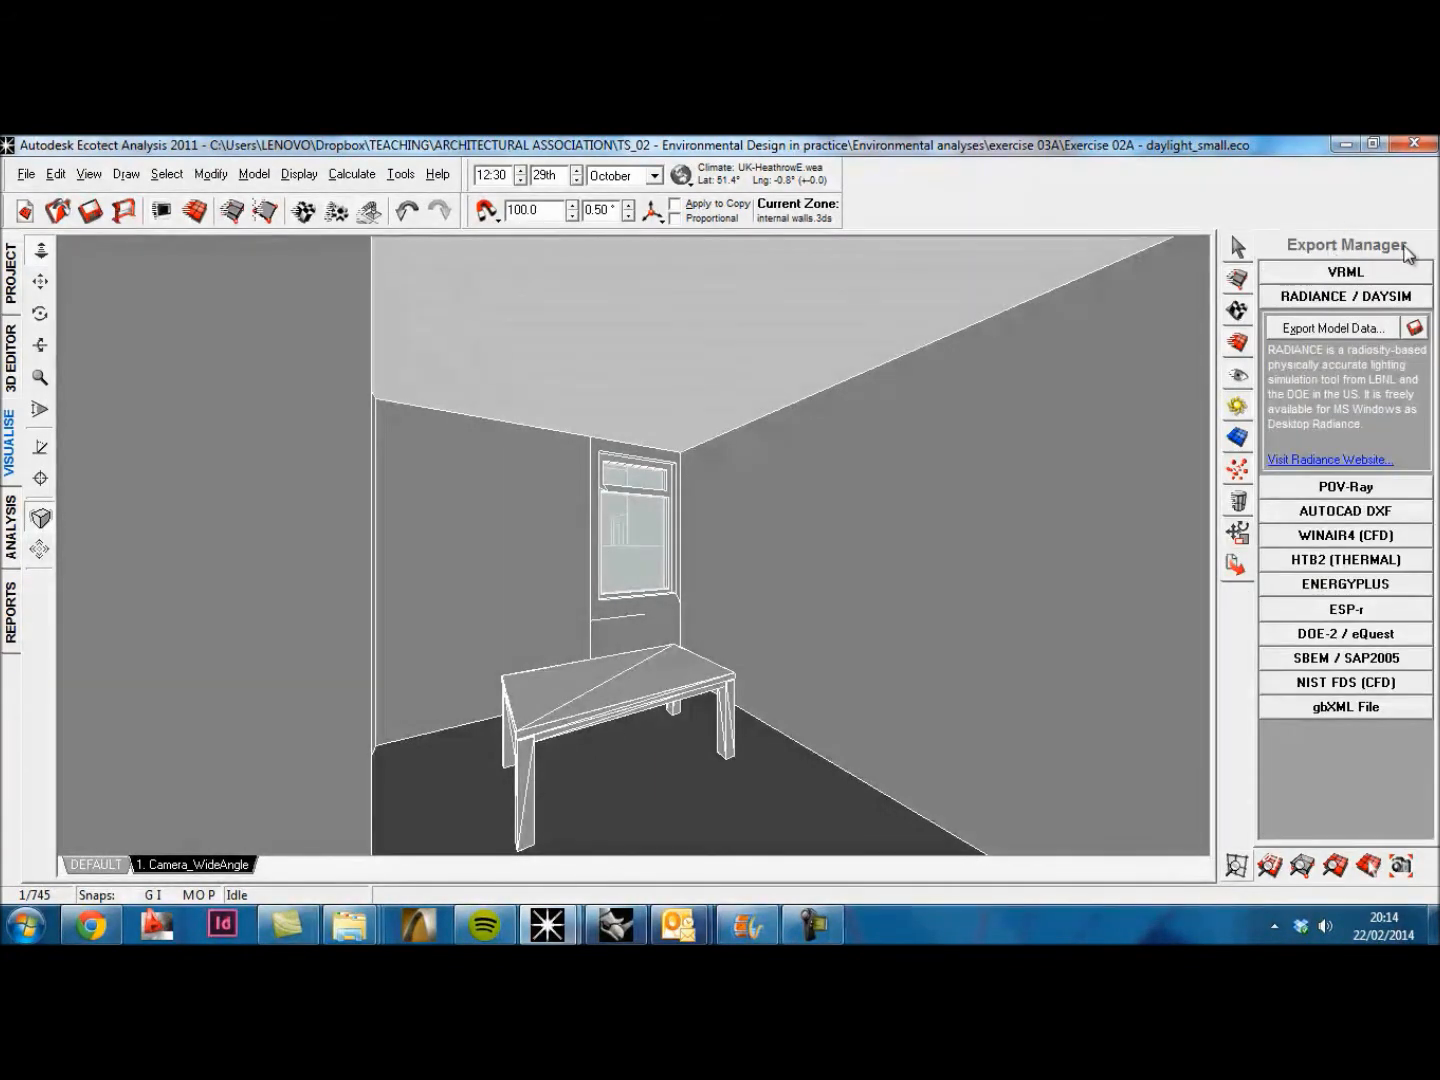
{"action": "left_click", "coordinate": [1413, 329]}
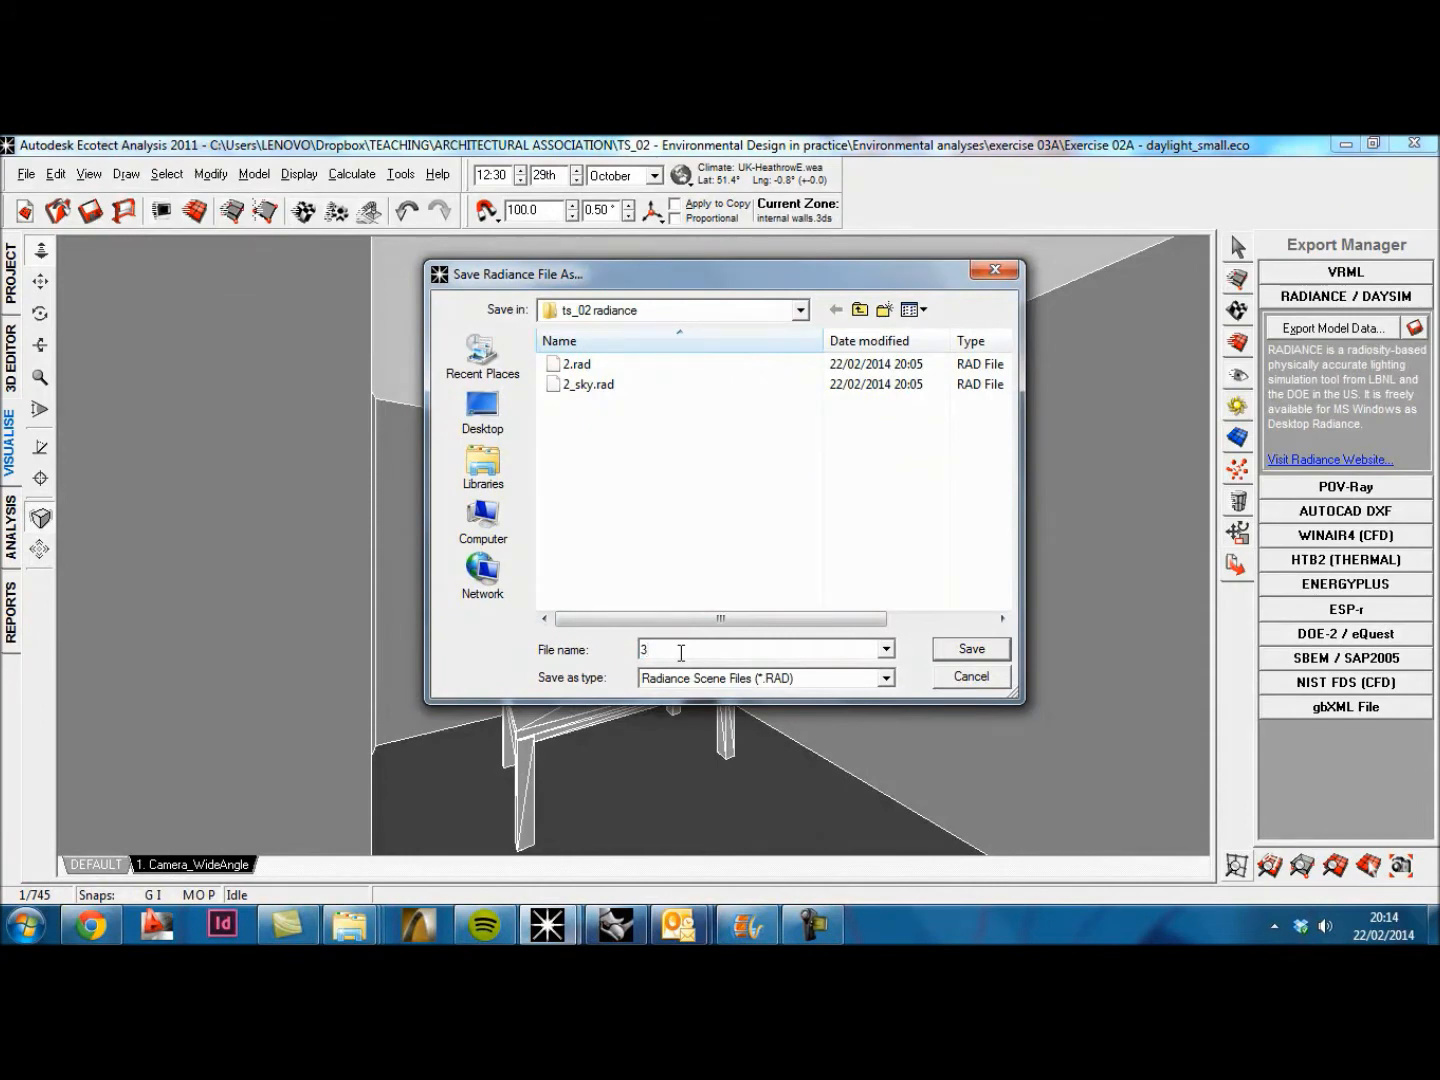
{"action": "type", "text": "3"}
{"action": "key", "text": "Return"}
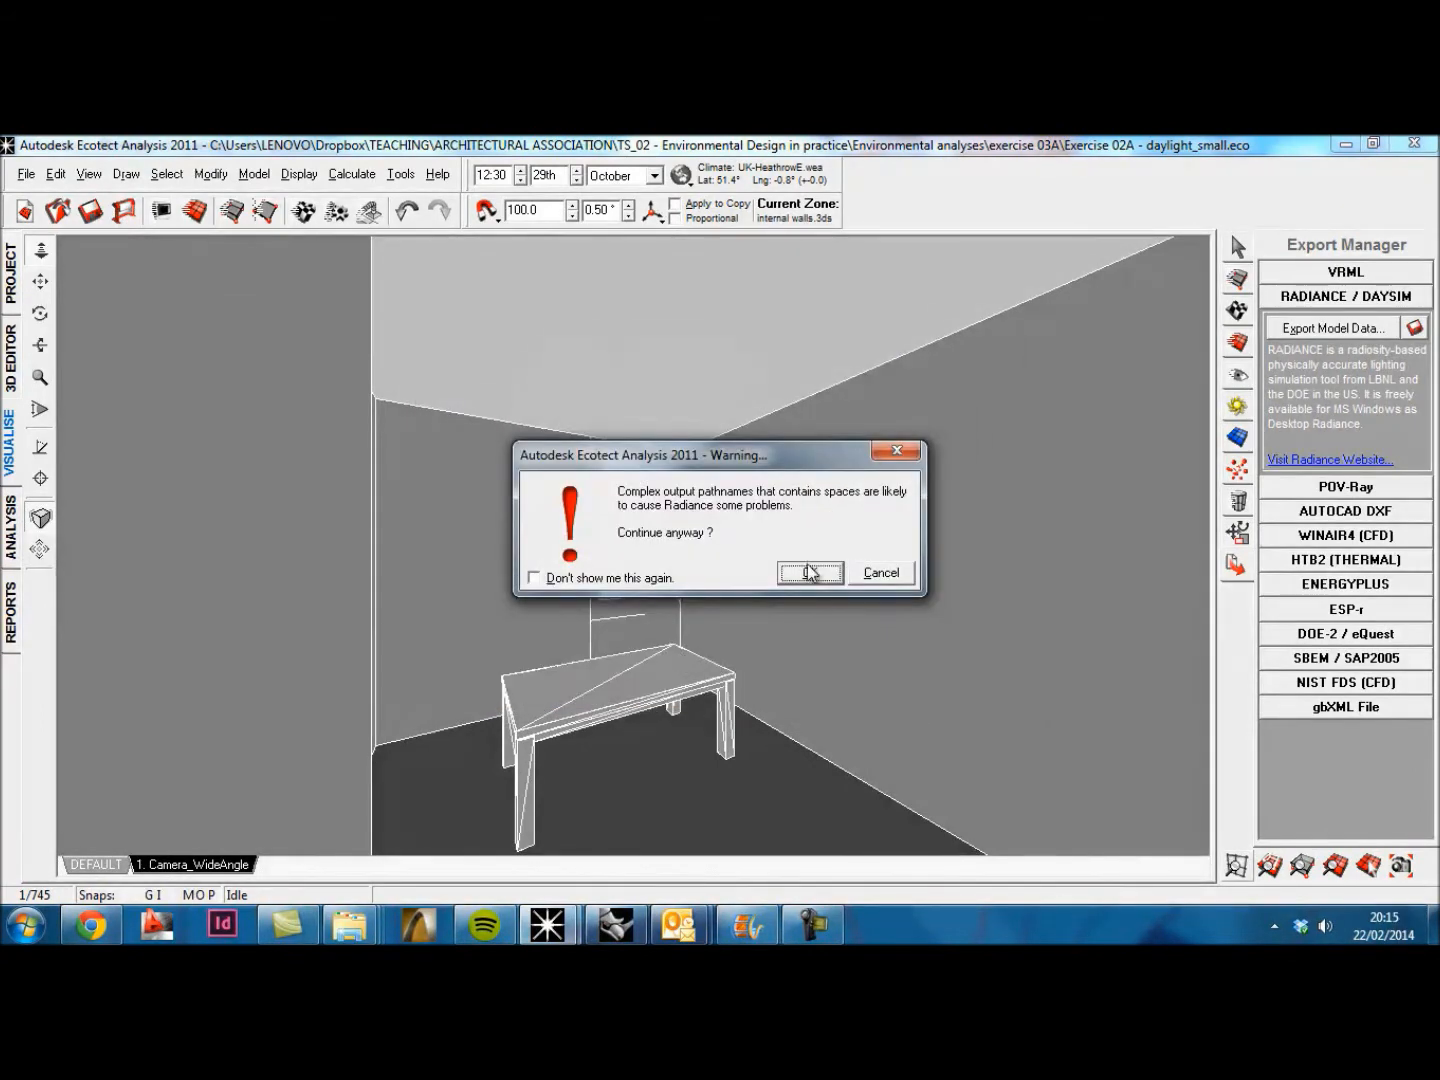
{"action": "left_click", "coordinate": [809, 574]}
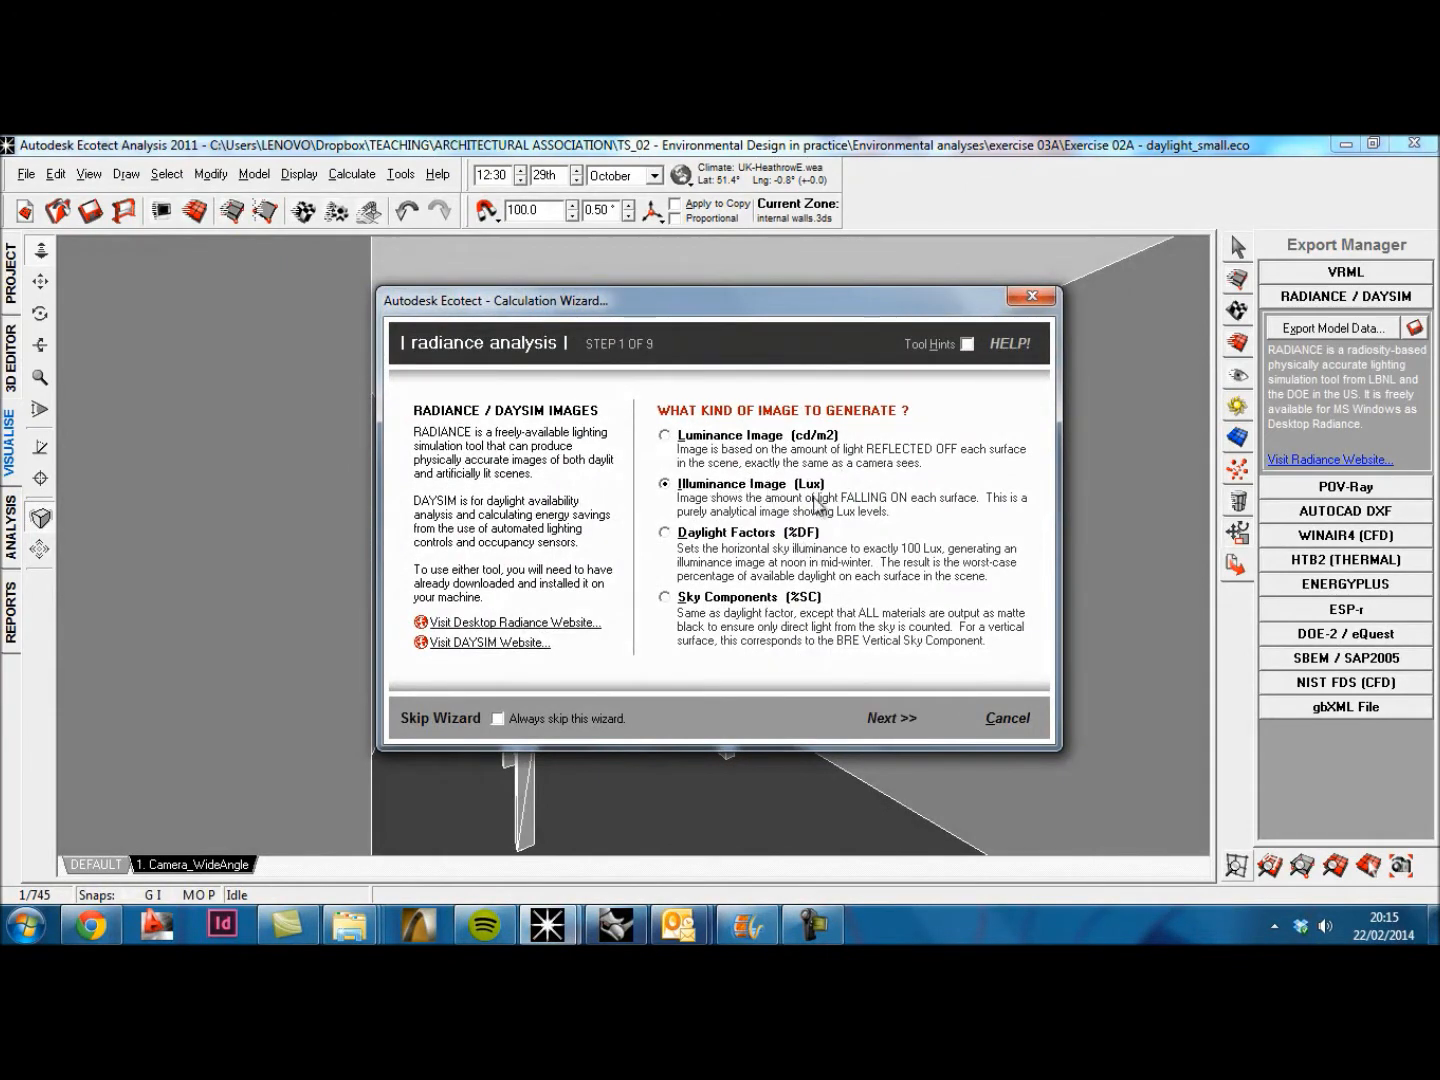
Step: Configure the Radiance analysis as an Illuminance Image with Final Render, Cloudy Sky (Winter), and Ecotect's sun angles and design sky
{"action": "left_click", "coordinate": [893, 720]}
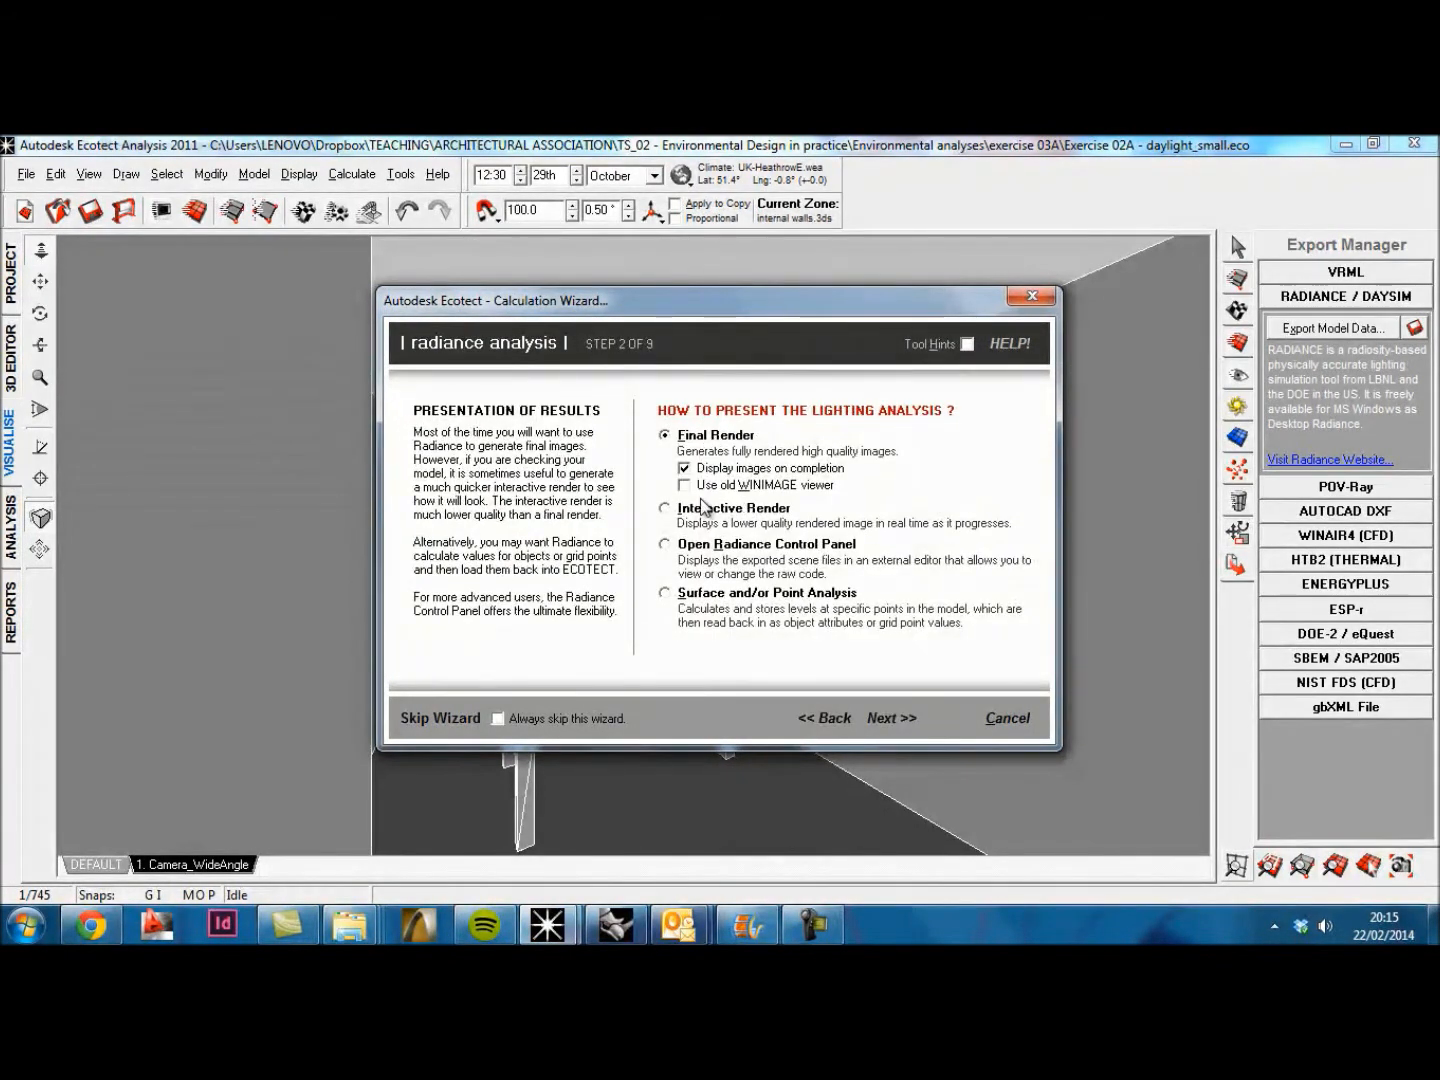
{"action": "left_click", "coordinate": [905, 729]}
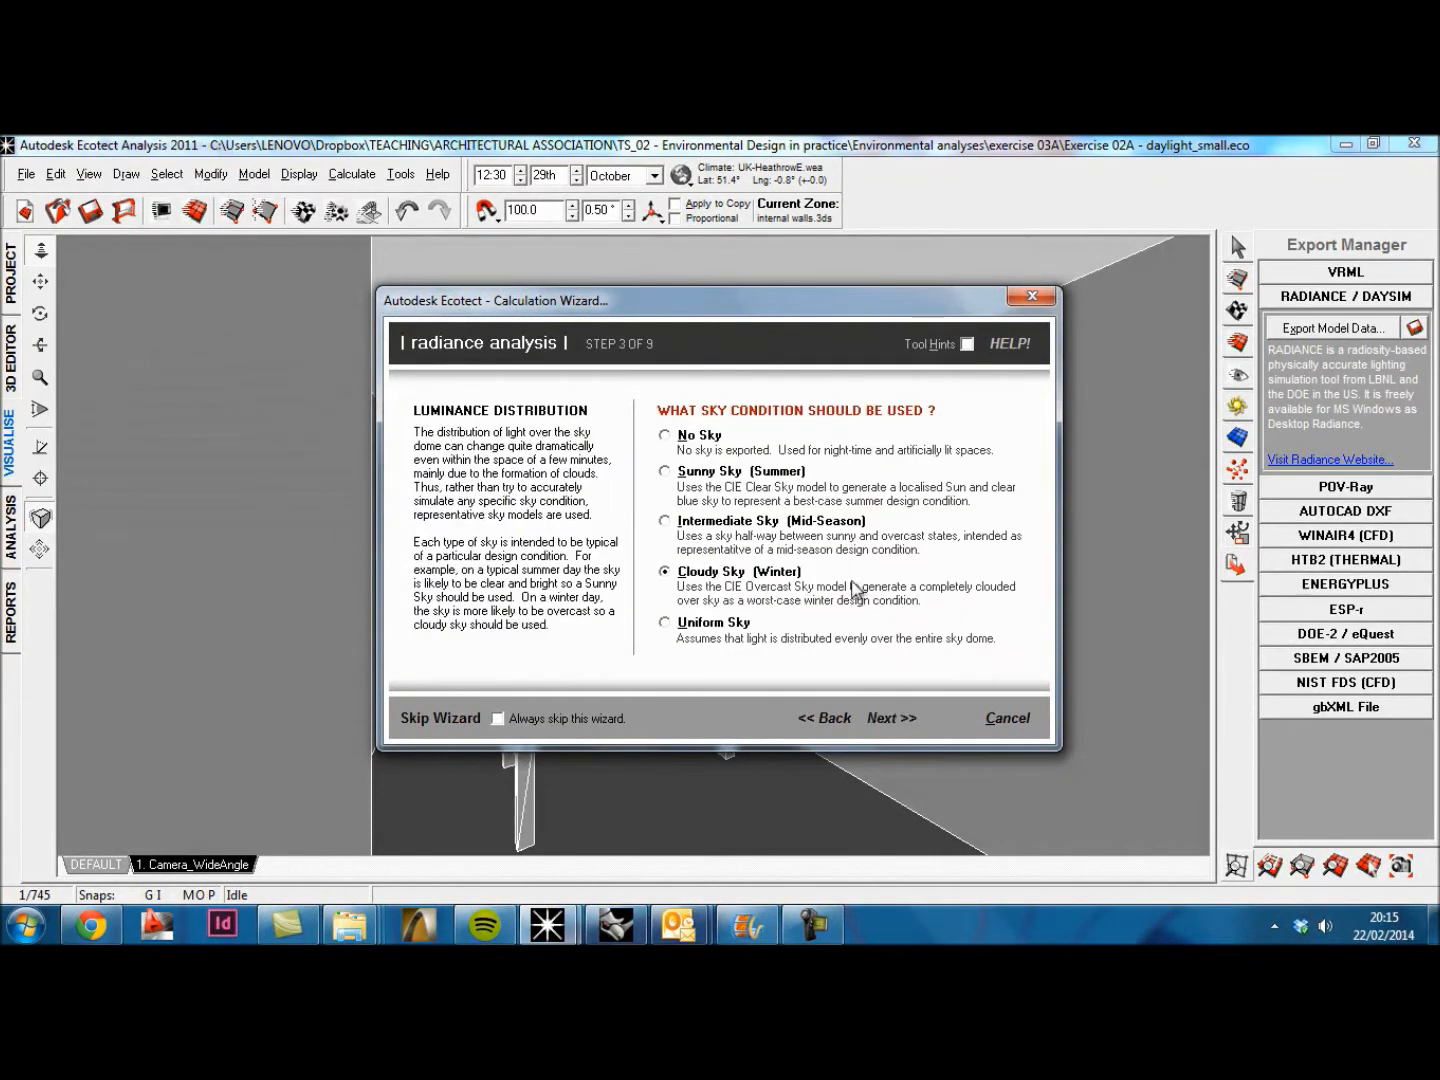
{"action": "left_click", "coordinate": [894, 728]}
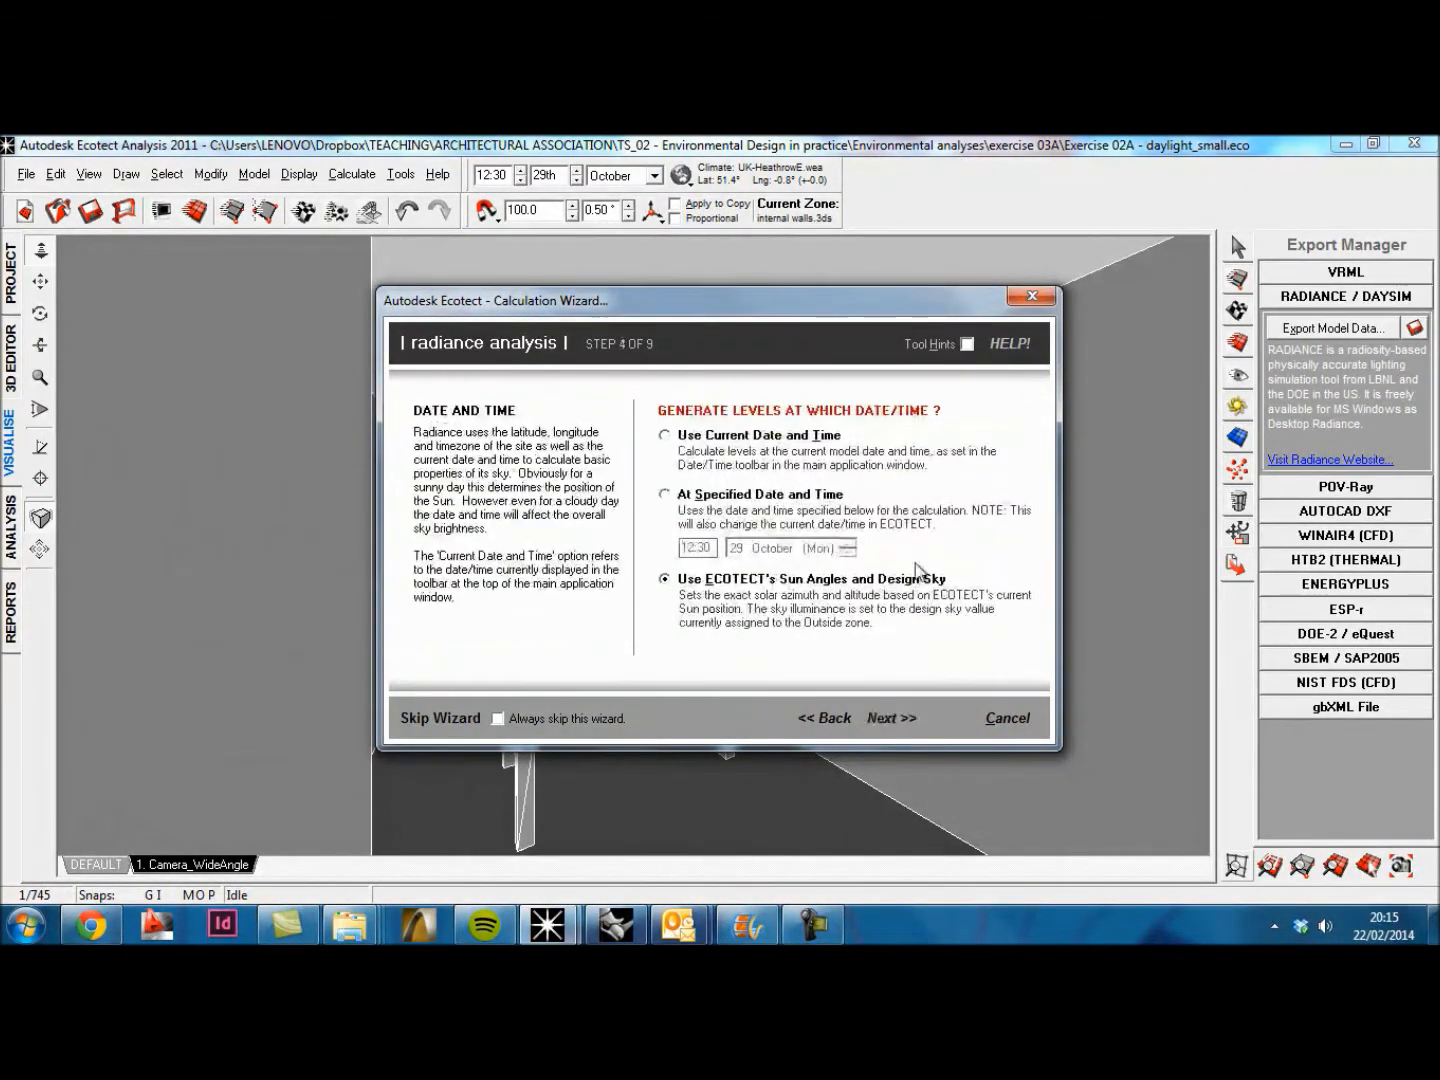
{"action": "left_click", "coordinate": [888, 719]}
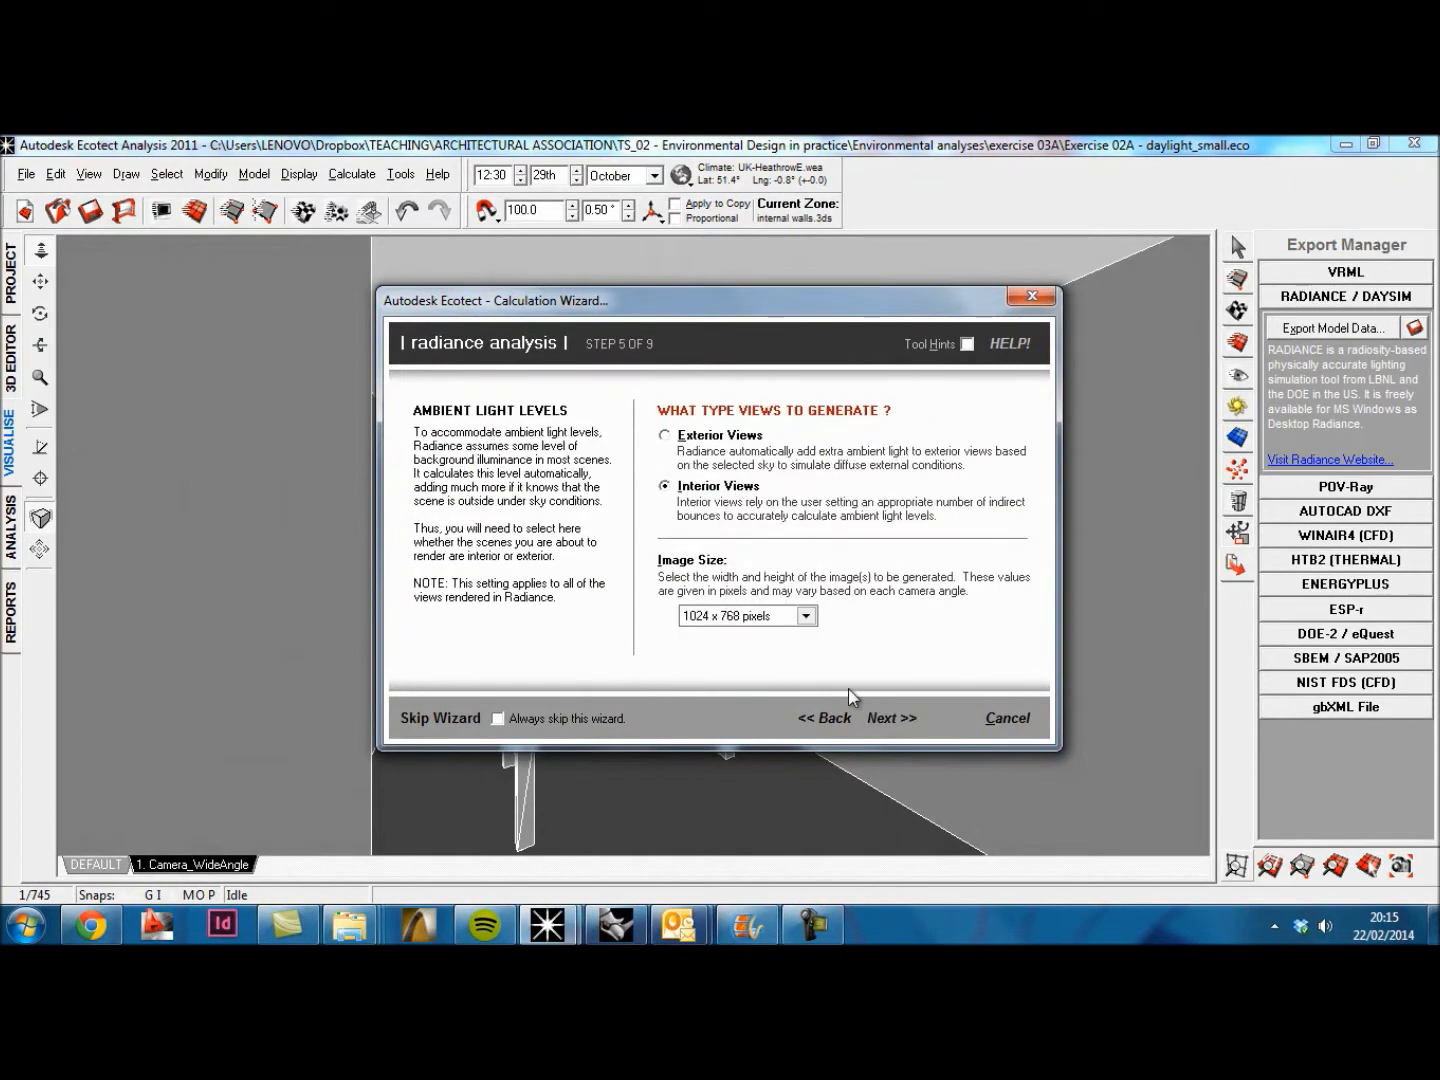
Step: Set the Radiance output to interior views at 1024 x 768 pixels, generating only the Camera_WideAngle view
{"action": "left_click", "coordinate": [806, 617]}
{"action": "left_click", "coordinate": [762, 677]}
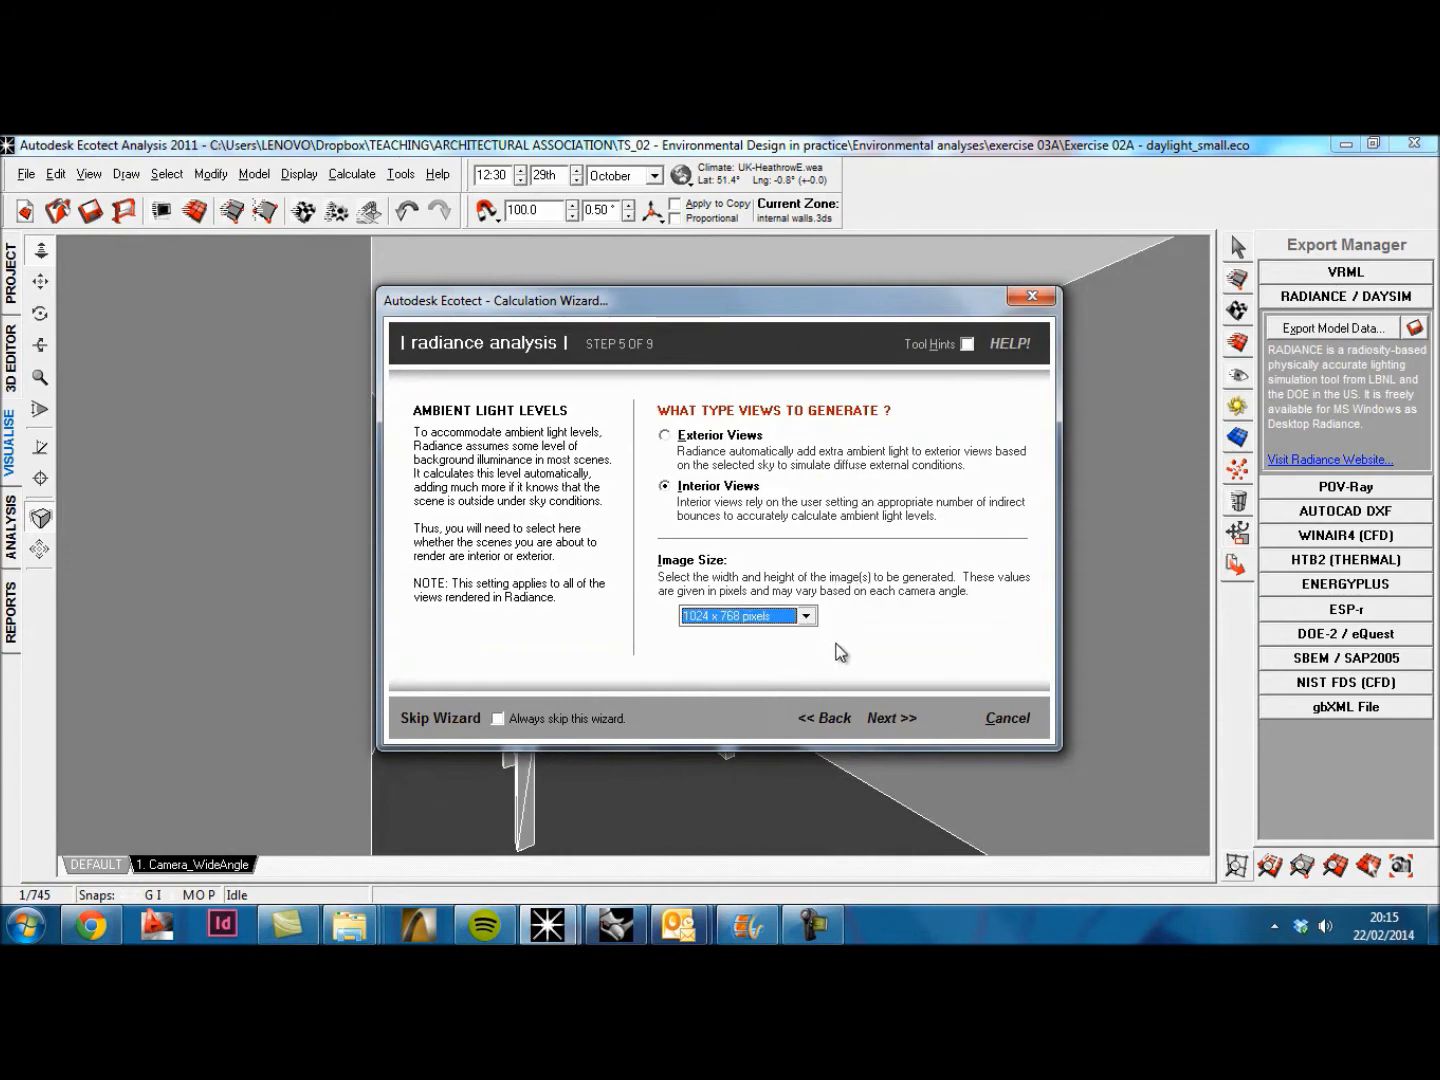
{"action": "left_click", "coordinate": [884, 720]}
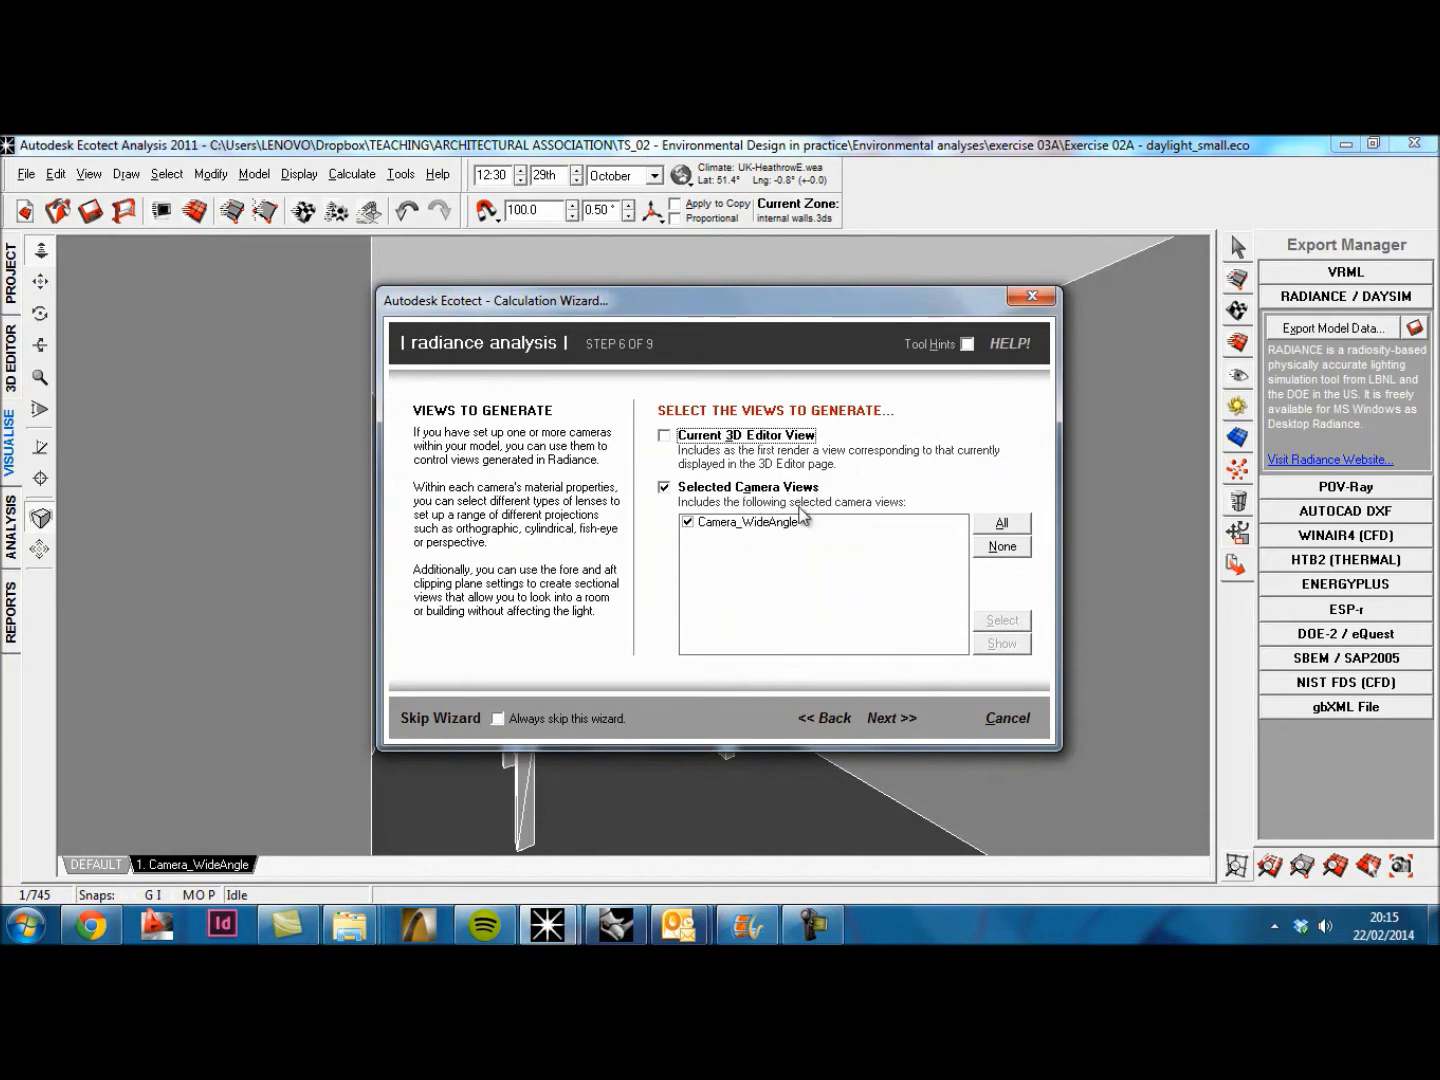
{"action": "left_click", "coordinate": [888, 720]}
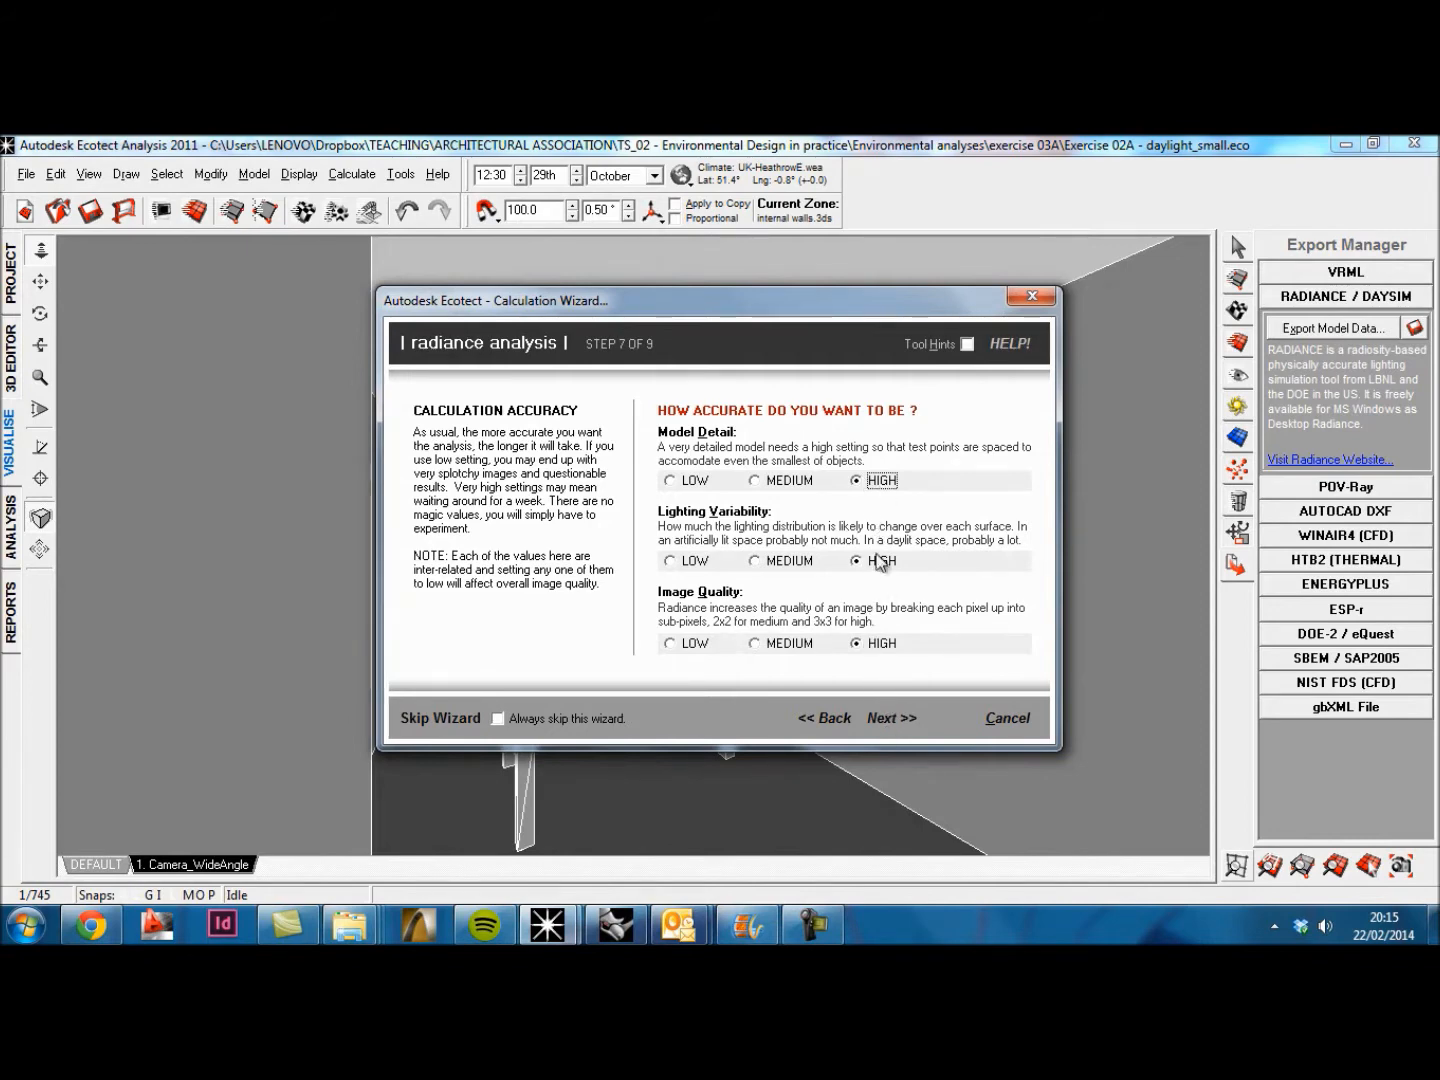
Step: Finish the Radiance export with high accuracy settings and 6 indirect reflections, and run it despite the spaces in the output path
{"action": "left_click", "coordinate": [902, 718]}
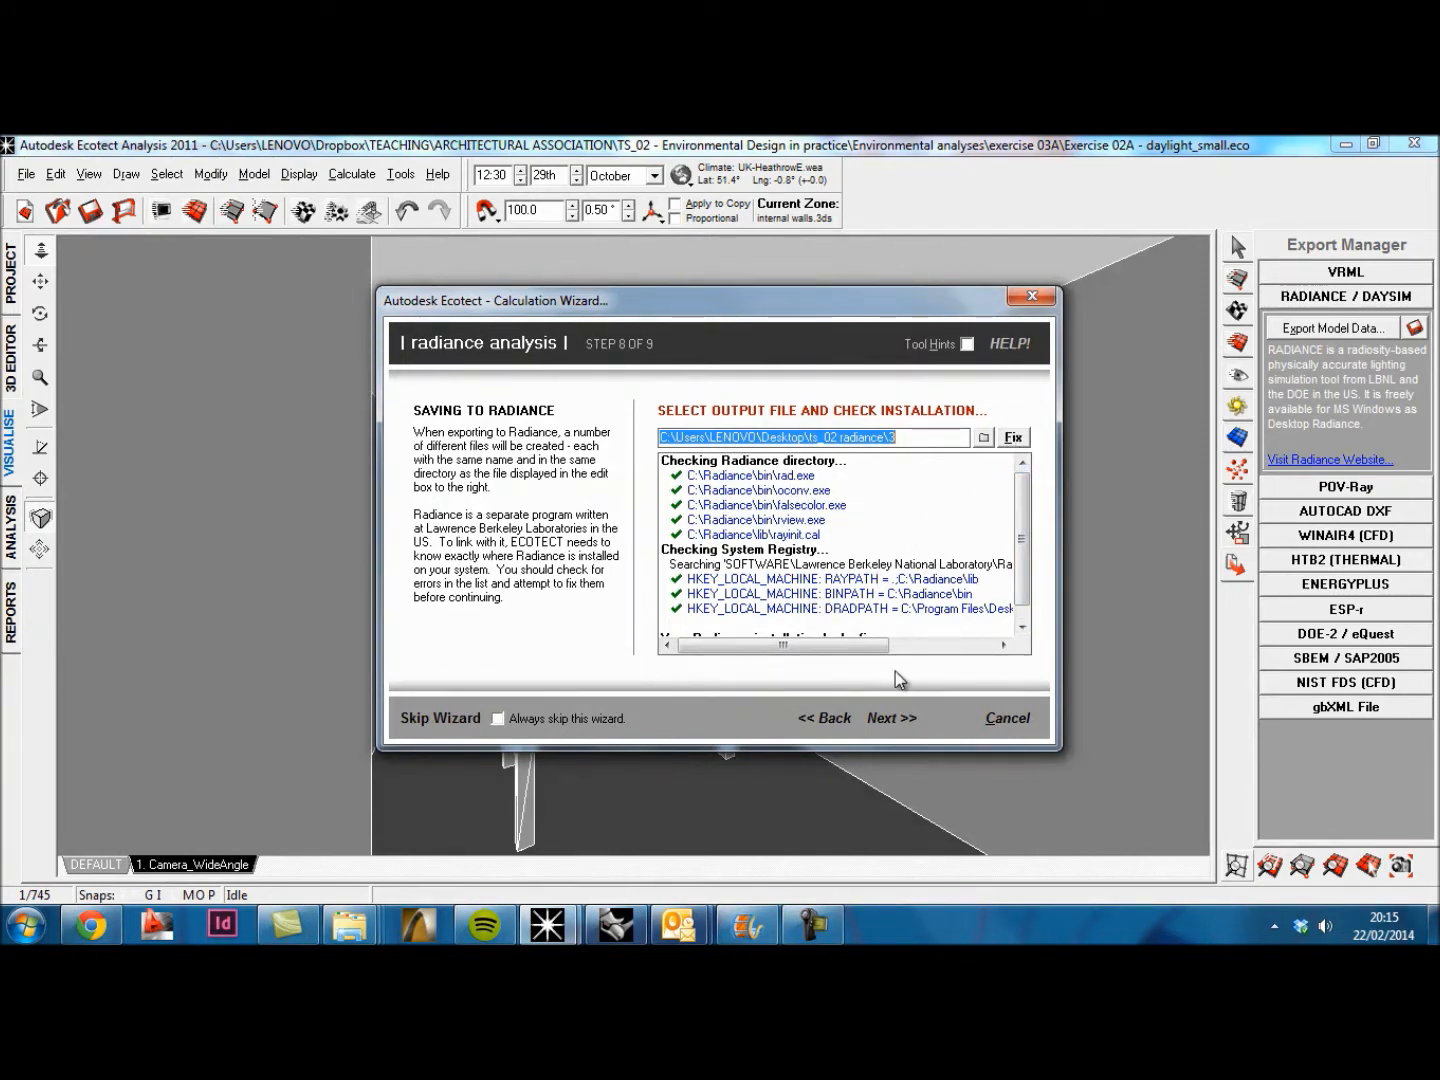
{"action": "left_click", "coordinate": [880, 719]}
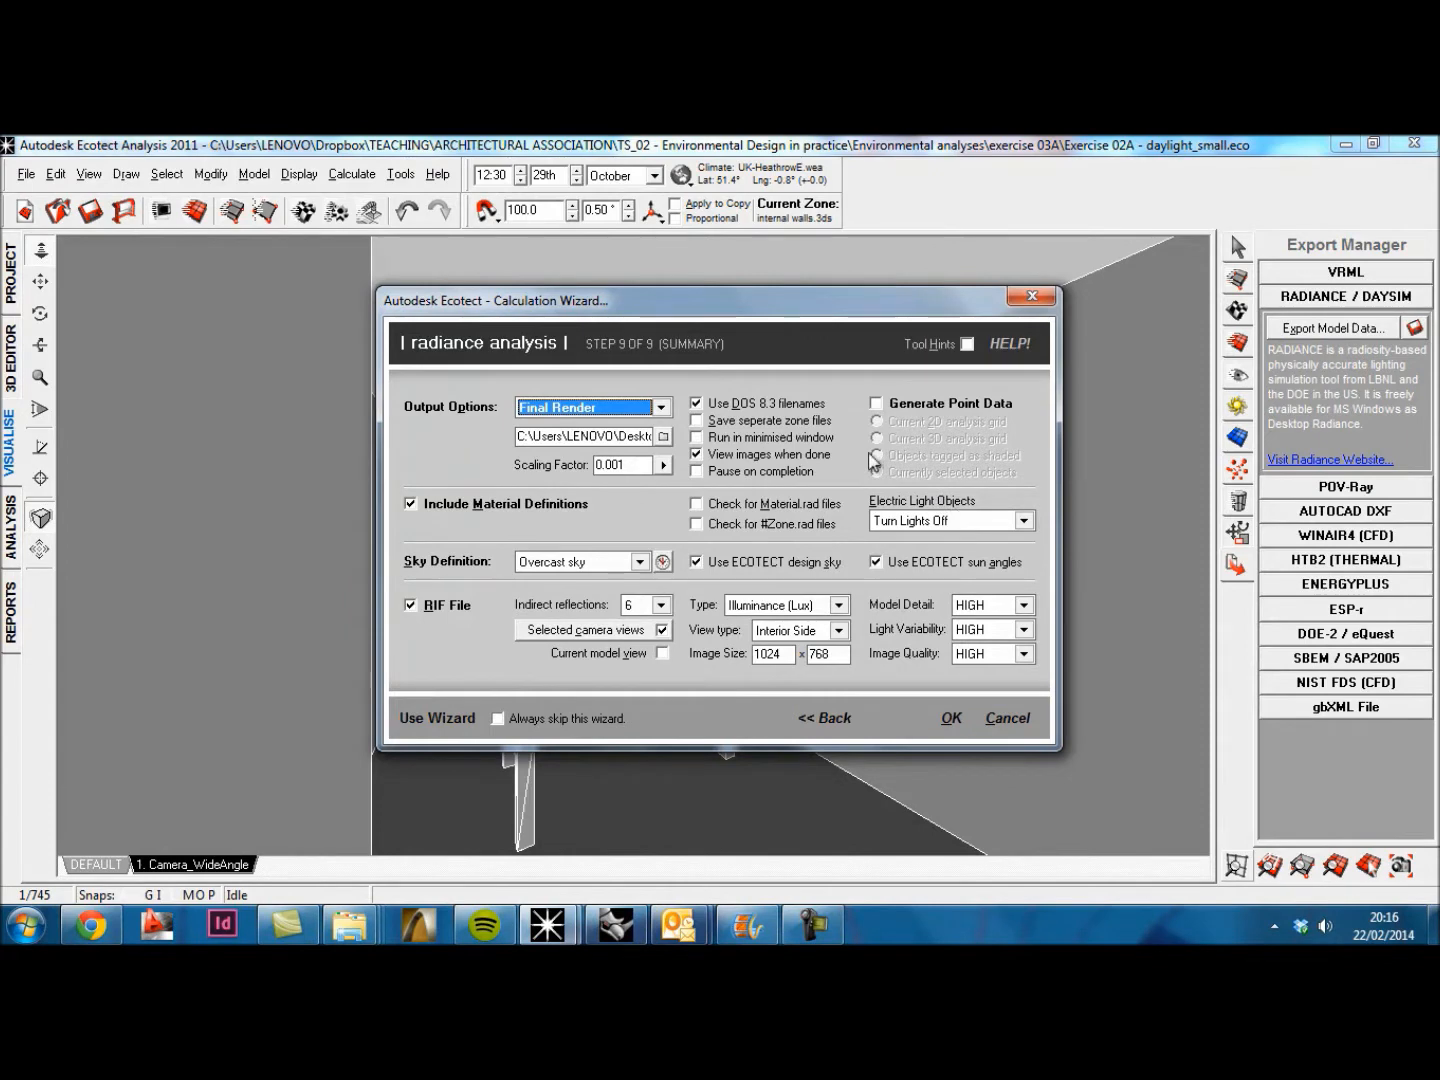
{"action": "left_click", "coordinate": [662, 606]}
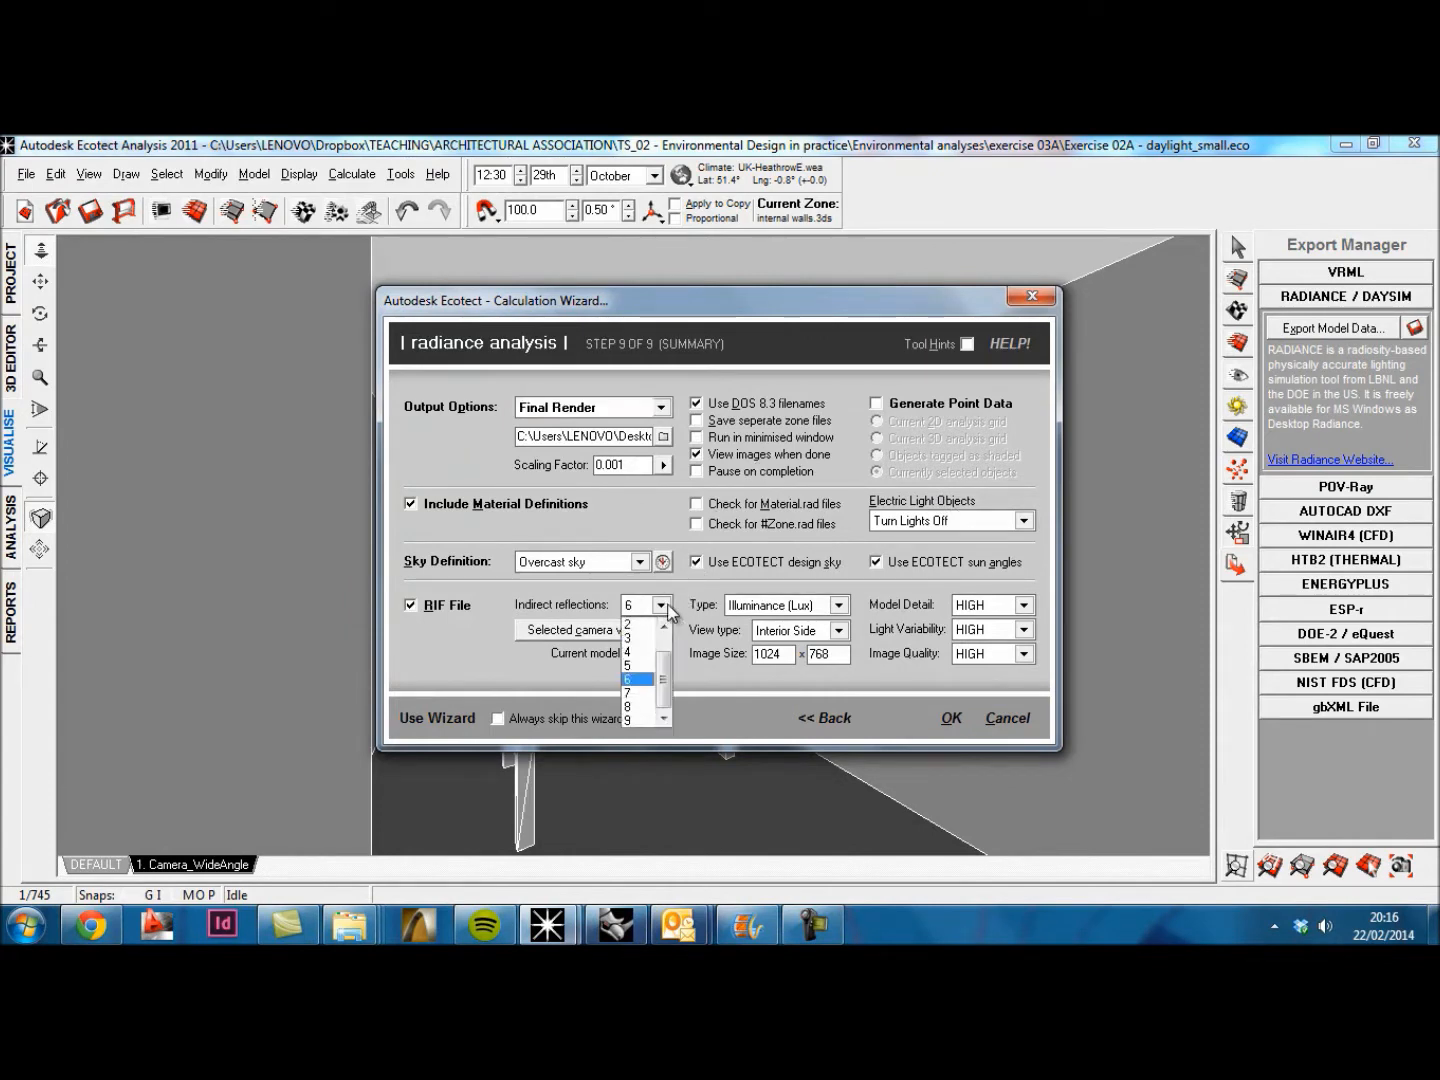
{"action": "left_click", "coordinate": [640, 681]}
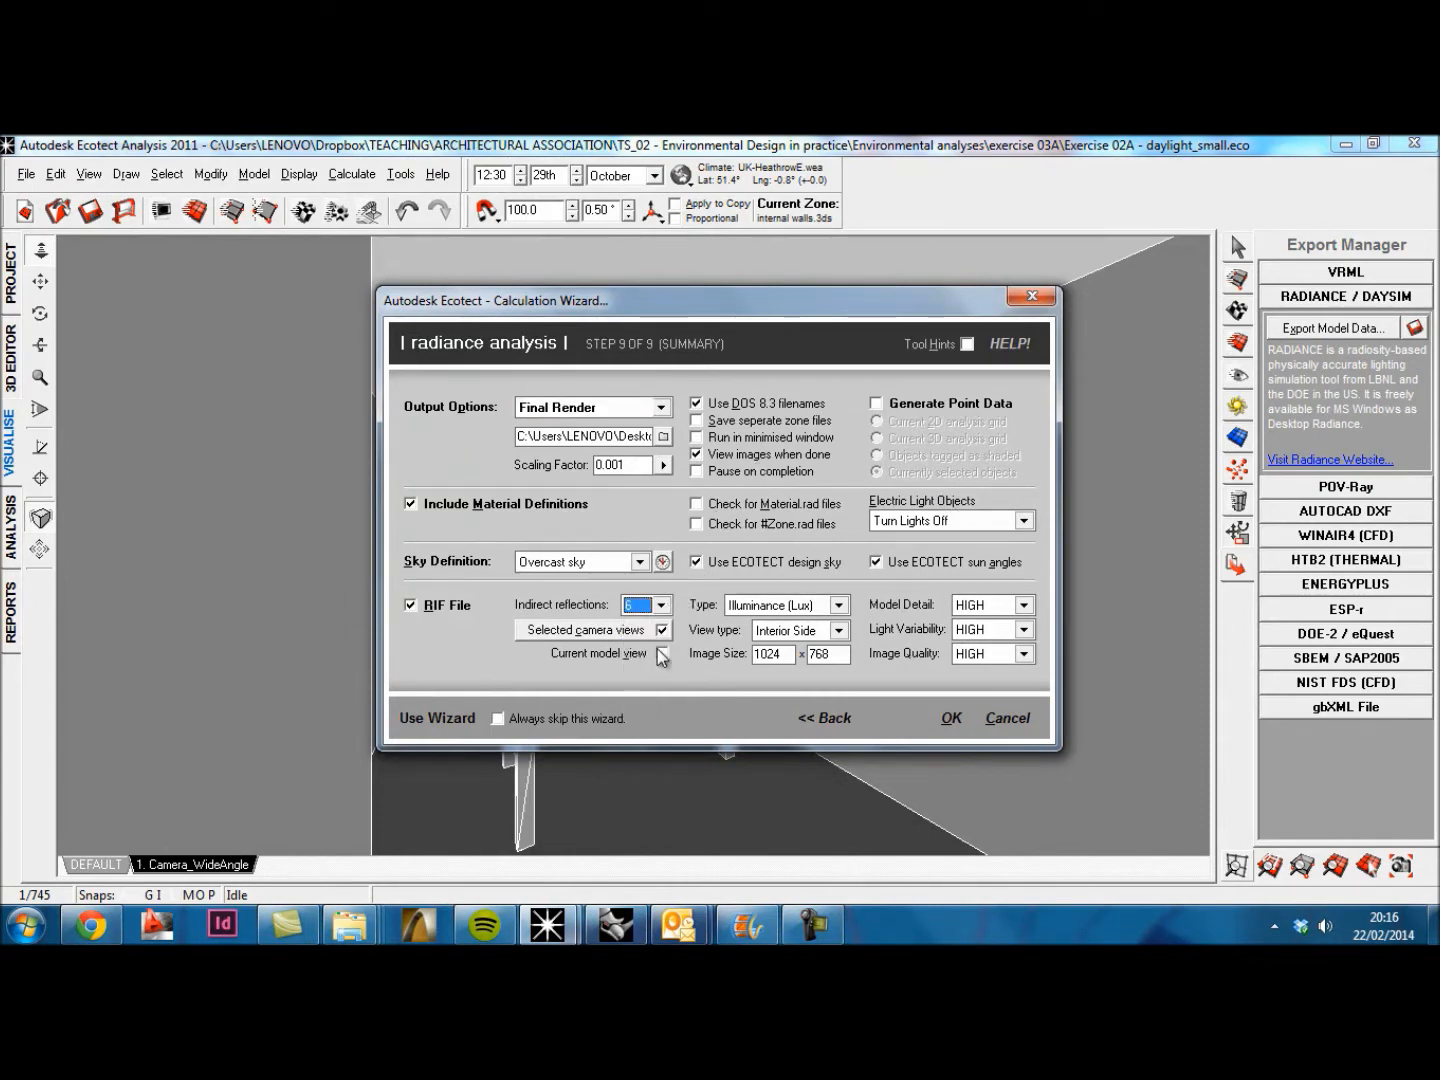
{"action": "left_click", "coordinate": [950, 718]}
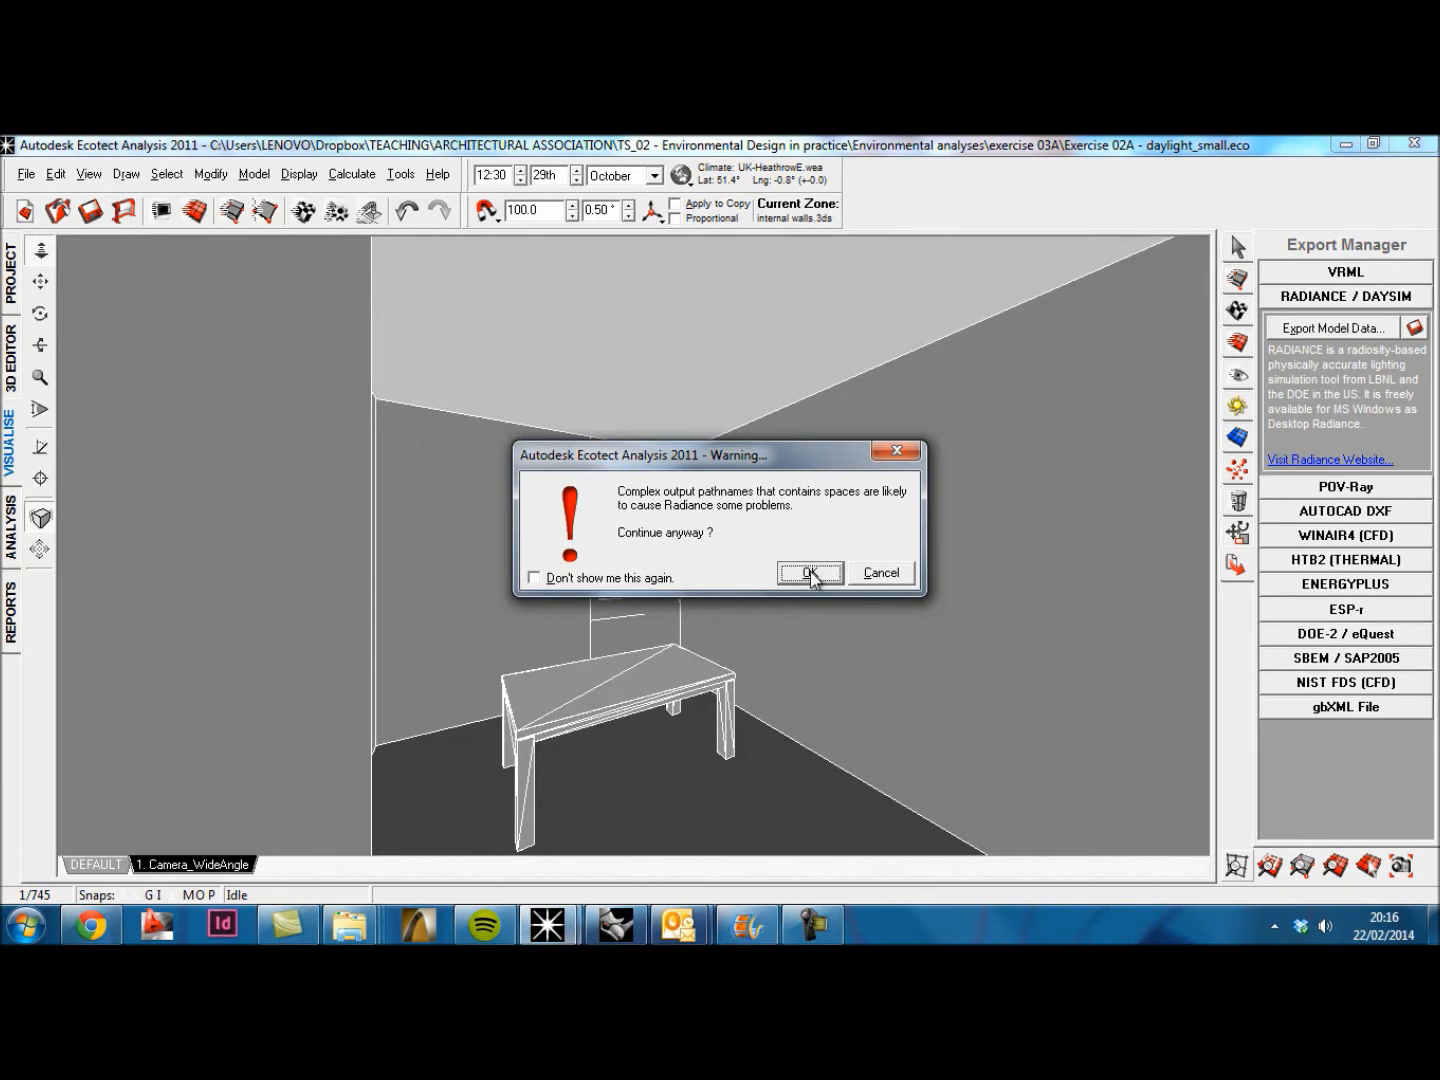
{"action": "left_click", "coordinate": [810, 574]}
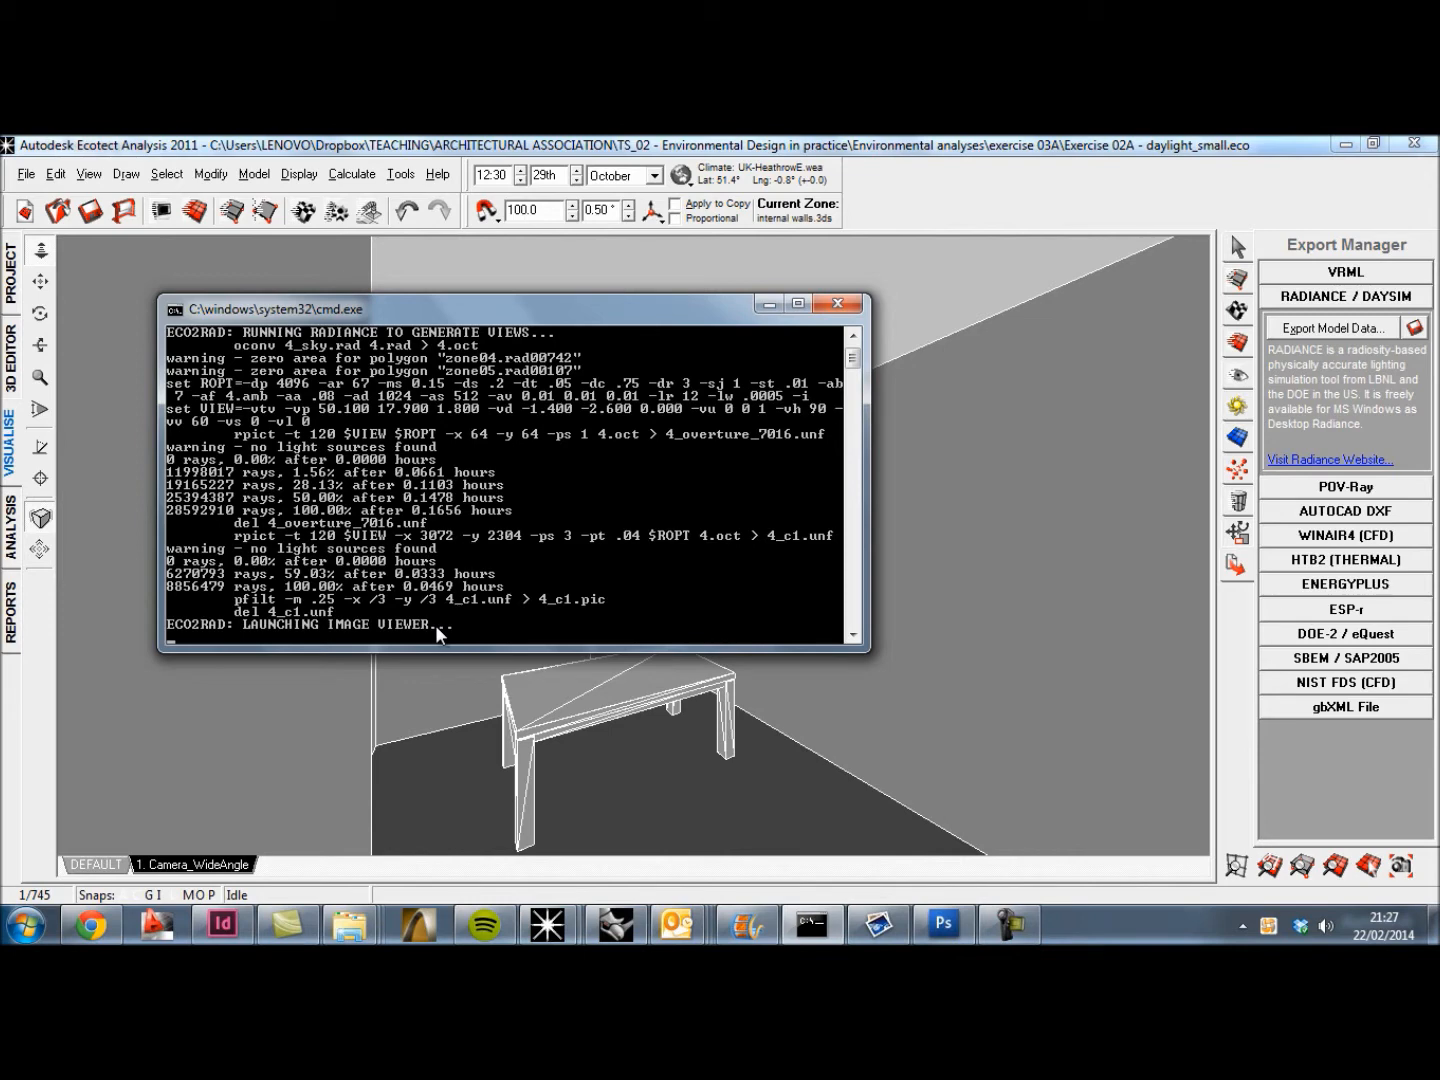
Step: Switch to the RADTOOL Image Viewer and mark lux readings at several points across the table top in the rendered image
{"action": "left_click", "coordinate": [899, 940]}
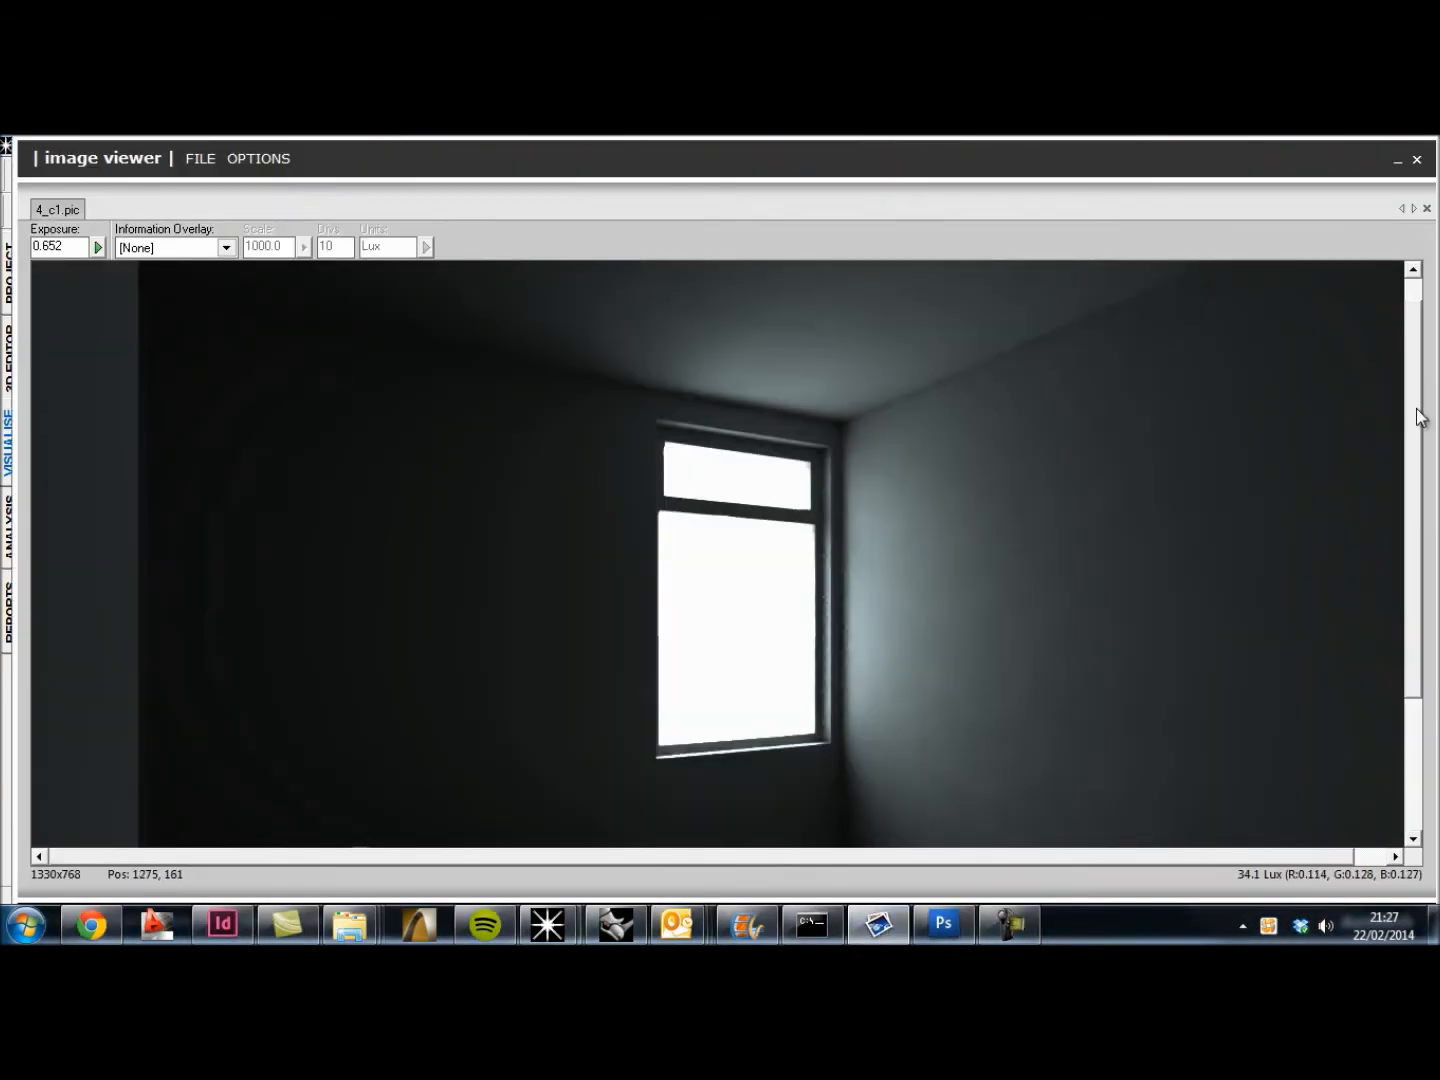
{"action": "left_click_drag", "start_coordinate": [1418, 345], "coordinate": [1431, 470]}
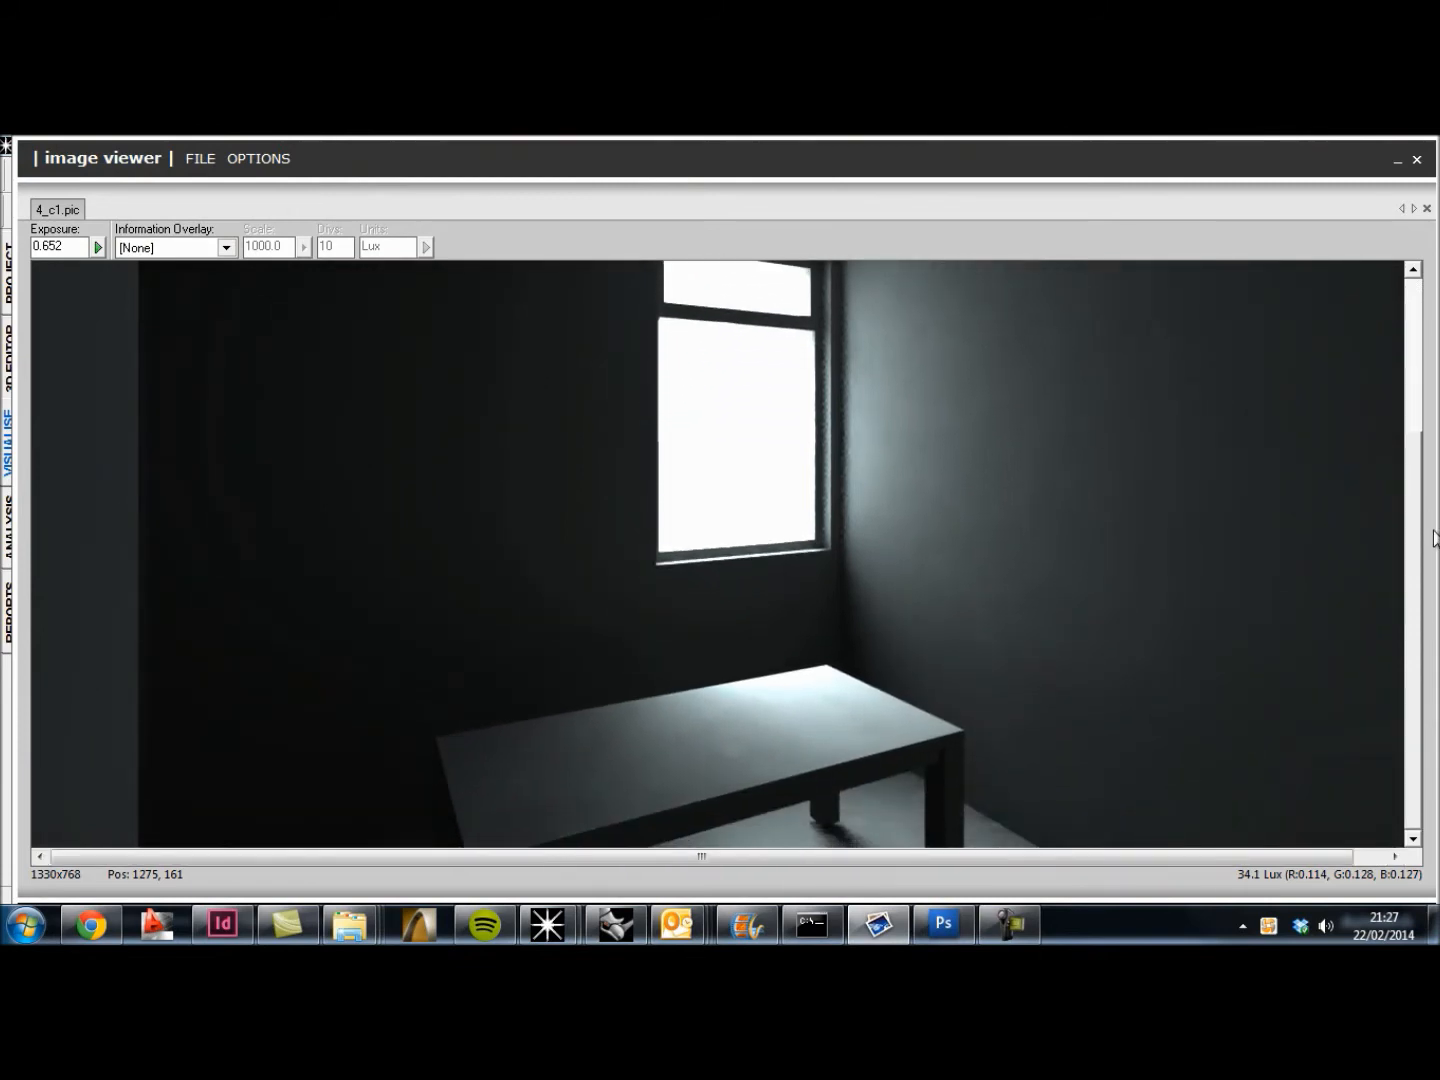
{"action": "mouse_move", "coordinate": [1434, 538]}
{"action": "left_mouse_down"}
{"action": "mouse_move", "coordinate": [1438, 320]}
{"action": "mouse_move", "coordinate": [1427, 541]}
{"action": "left_mouse_up"}
{"action": "left_click_drag", "start_coordinate": [1427, 541], "coordinate": [1424, 480]}
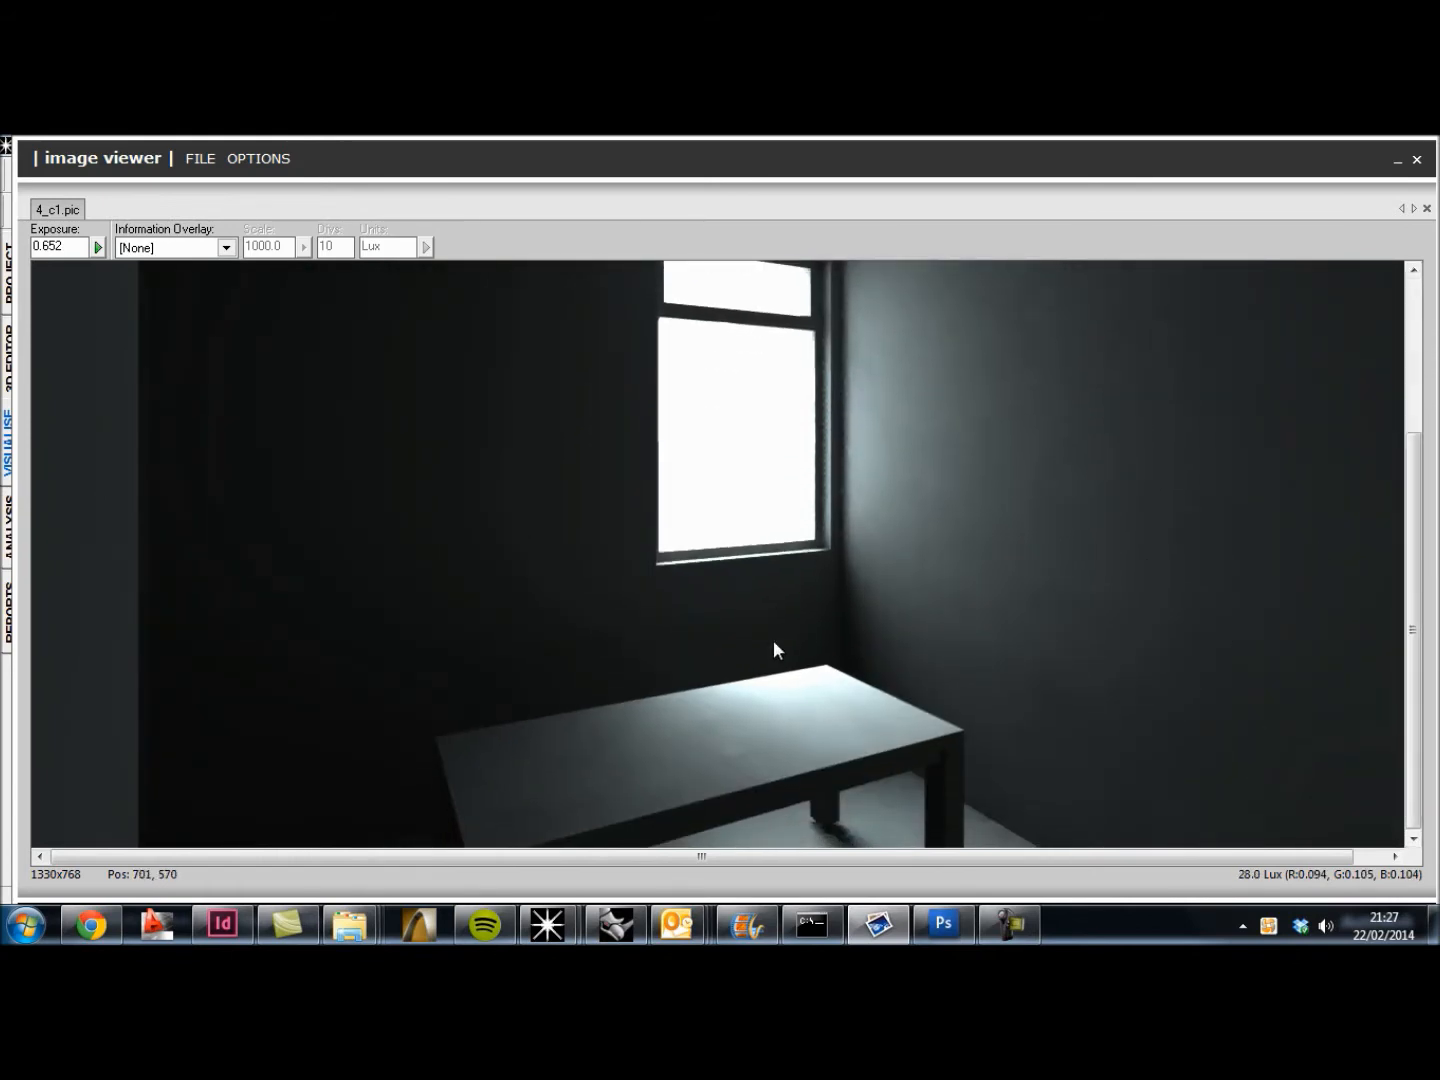
{"action": "left_click", "coordinate": [757, 728]}
{"action": "left_click", "coordinate": [846, 708]}
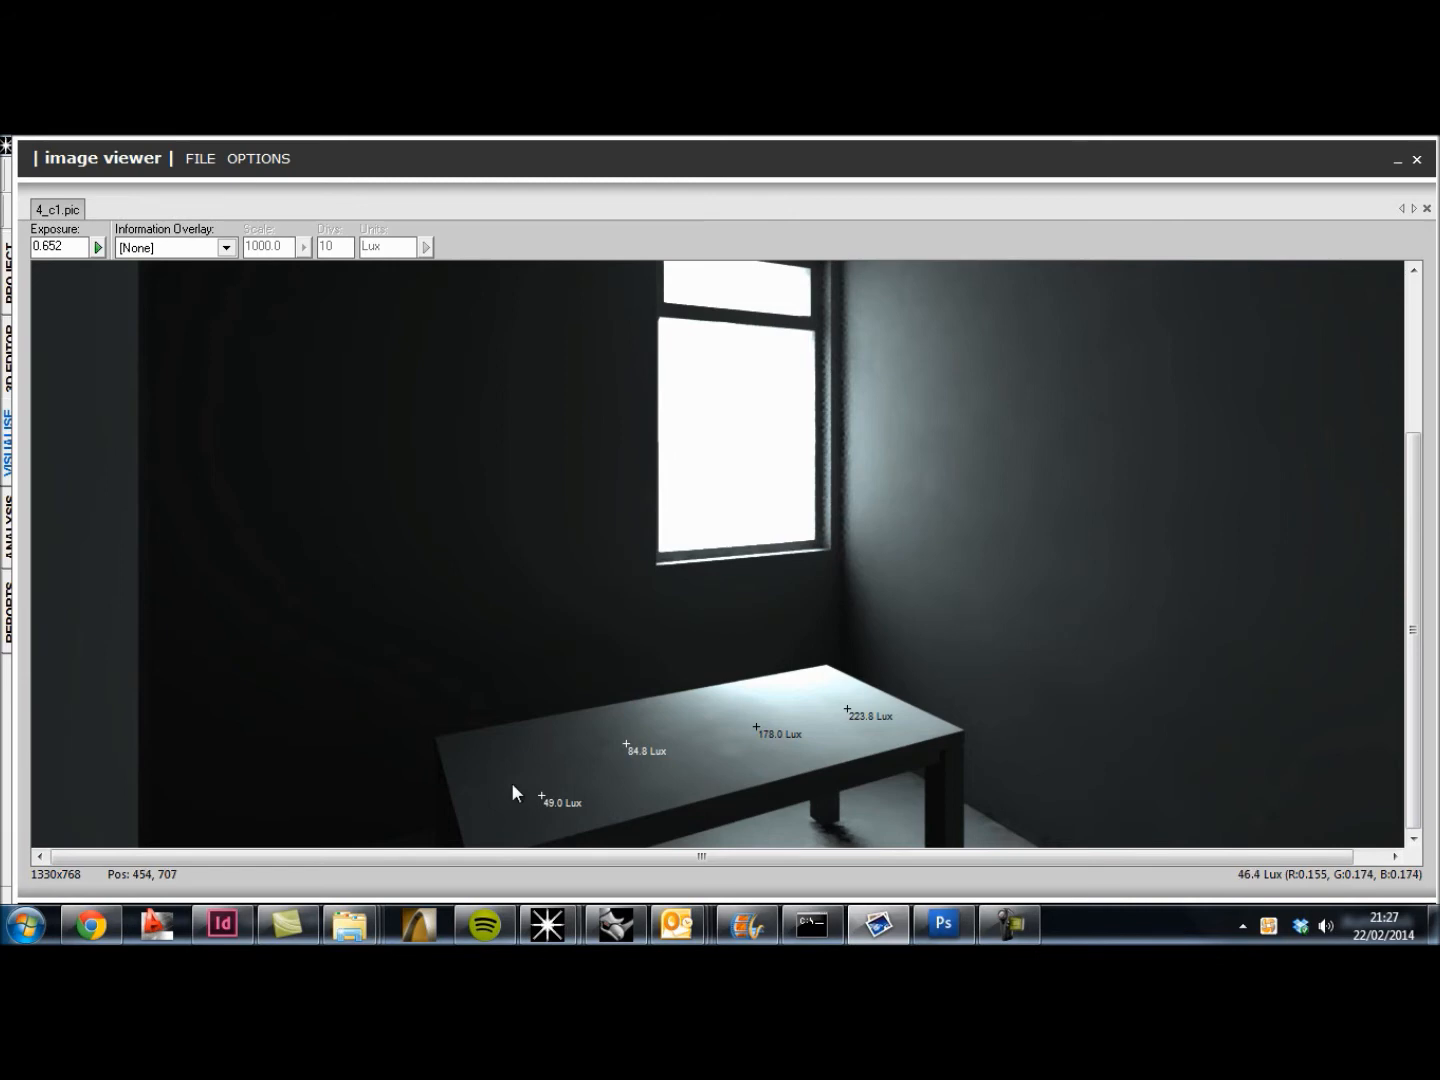
{"action": "left_click", "coordinate": [746, 767]}
{"action": "left_click", "coordinate": [787, 685]}
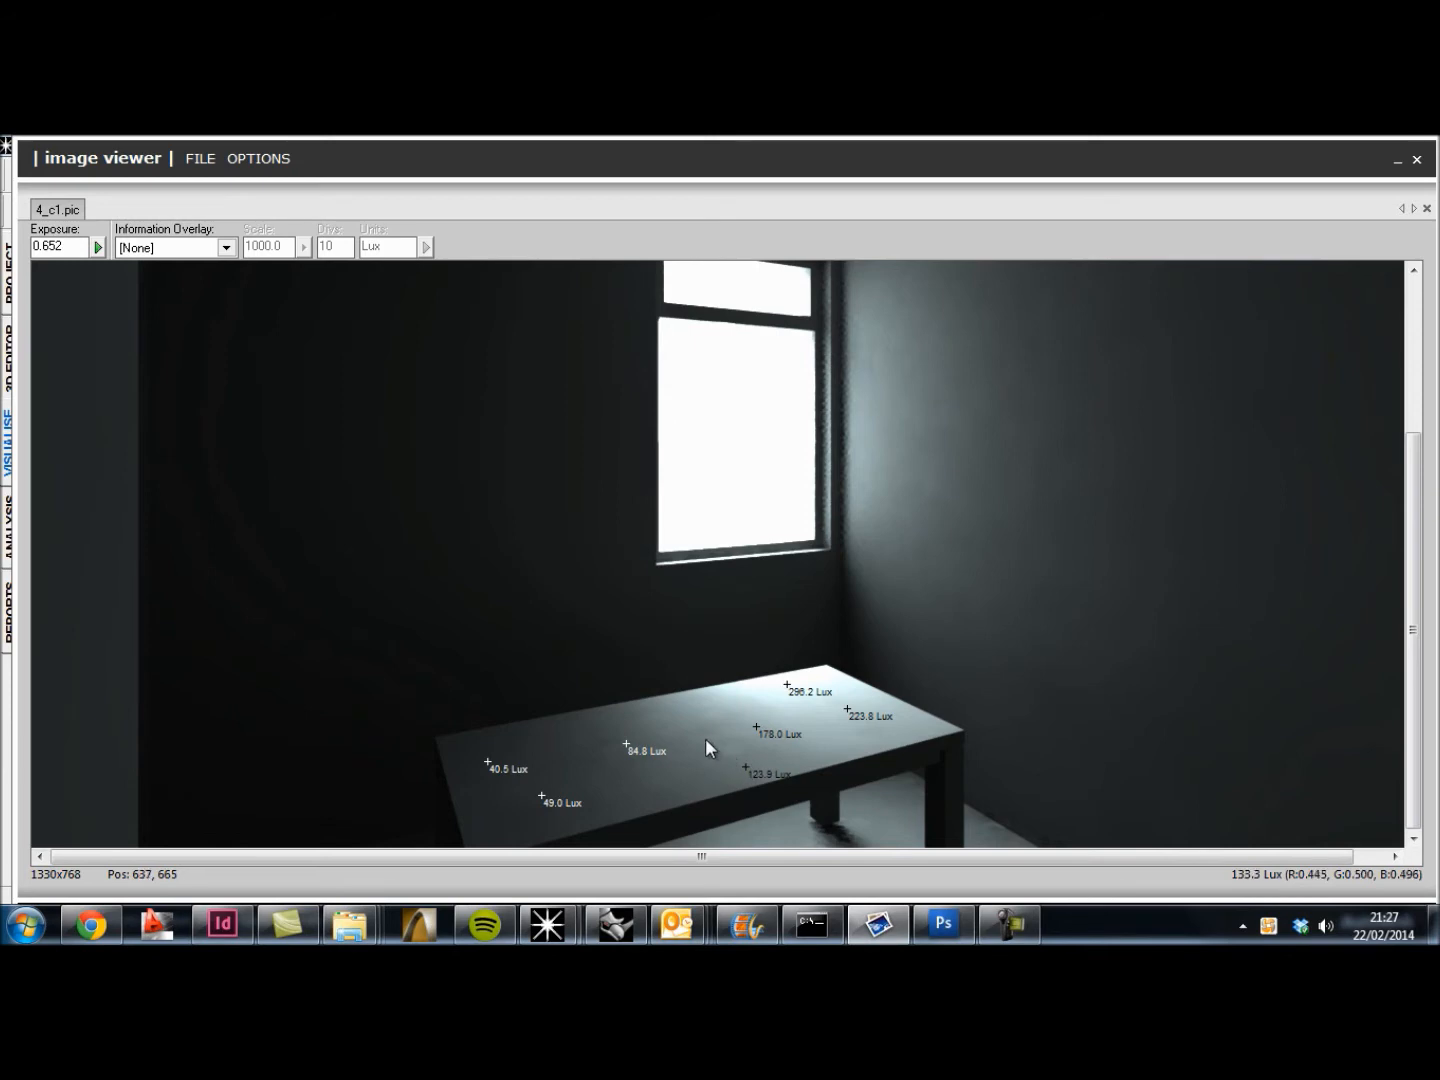
{"action": "left_click", "coordinate": [694, 726]}
Step: Mark lux readings at several points on the two walls on either side of the window
{"action": "left_click", "coordinate": [1144, 380]}
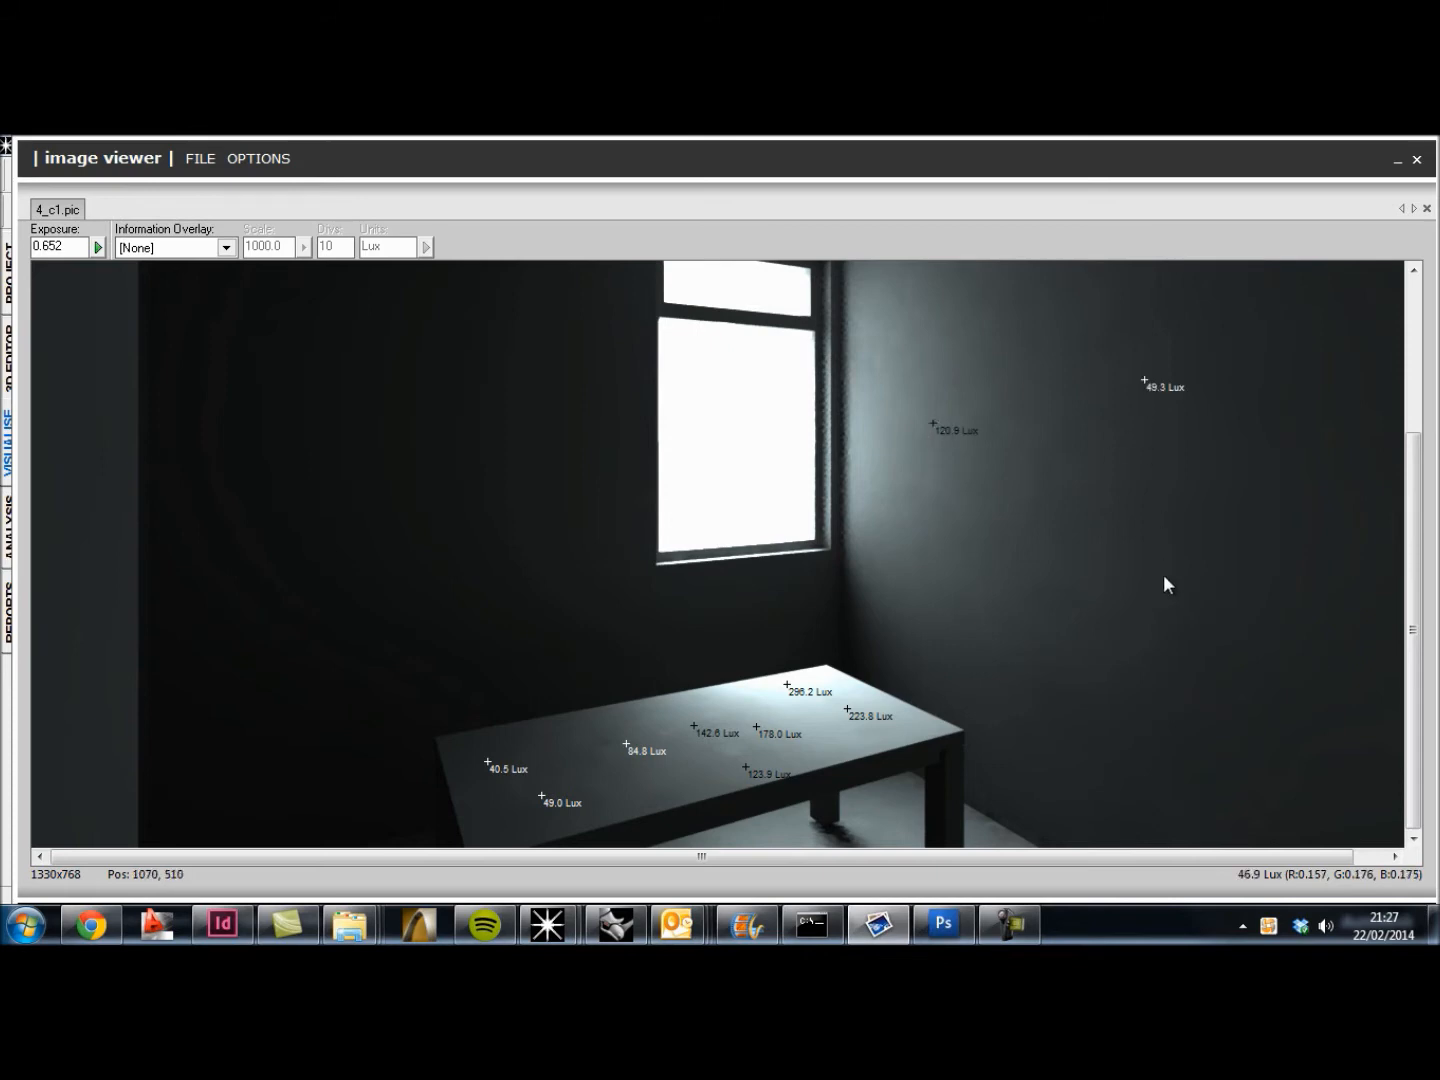
{"action": "left_click", "coordinate": [935, 583]}
{"action": "left_click", "coordinate": [525, 526]}
{"action": "left_click", "coordinate": [496, 437]}
{"action": "left_click", "coordinate": [327, 460]}
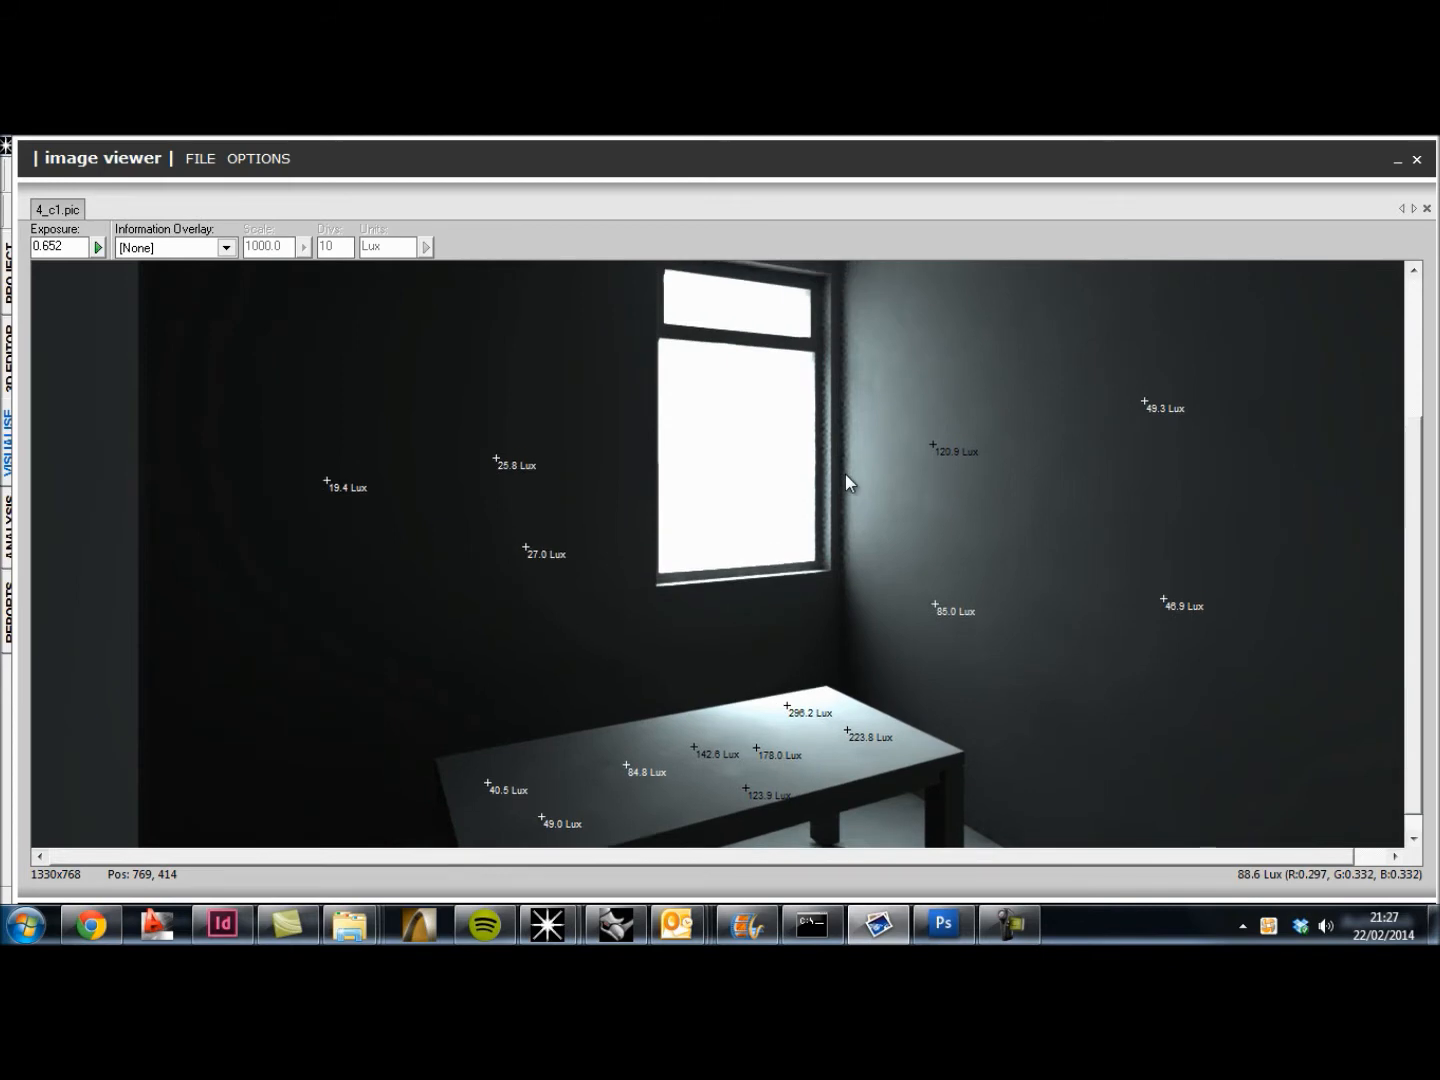
Step: Copy the rendered image with its lux readings to the clipboard
{"action": "scroll", "coordinate": [850, 432], "scroll_direction": "up", "scroll_amount": 2}
{"action": "scroll", "coordinate": [855, 460], "scroll_direction": "down", "scroll_amount": 1}
{"action": "scroll", "coordinate": [860, 492], "scroll_direction": "down", "scroll_amount": 1}
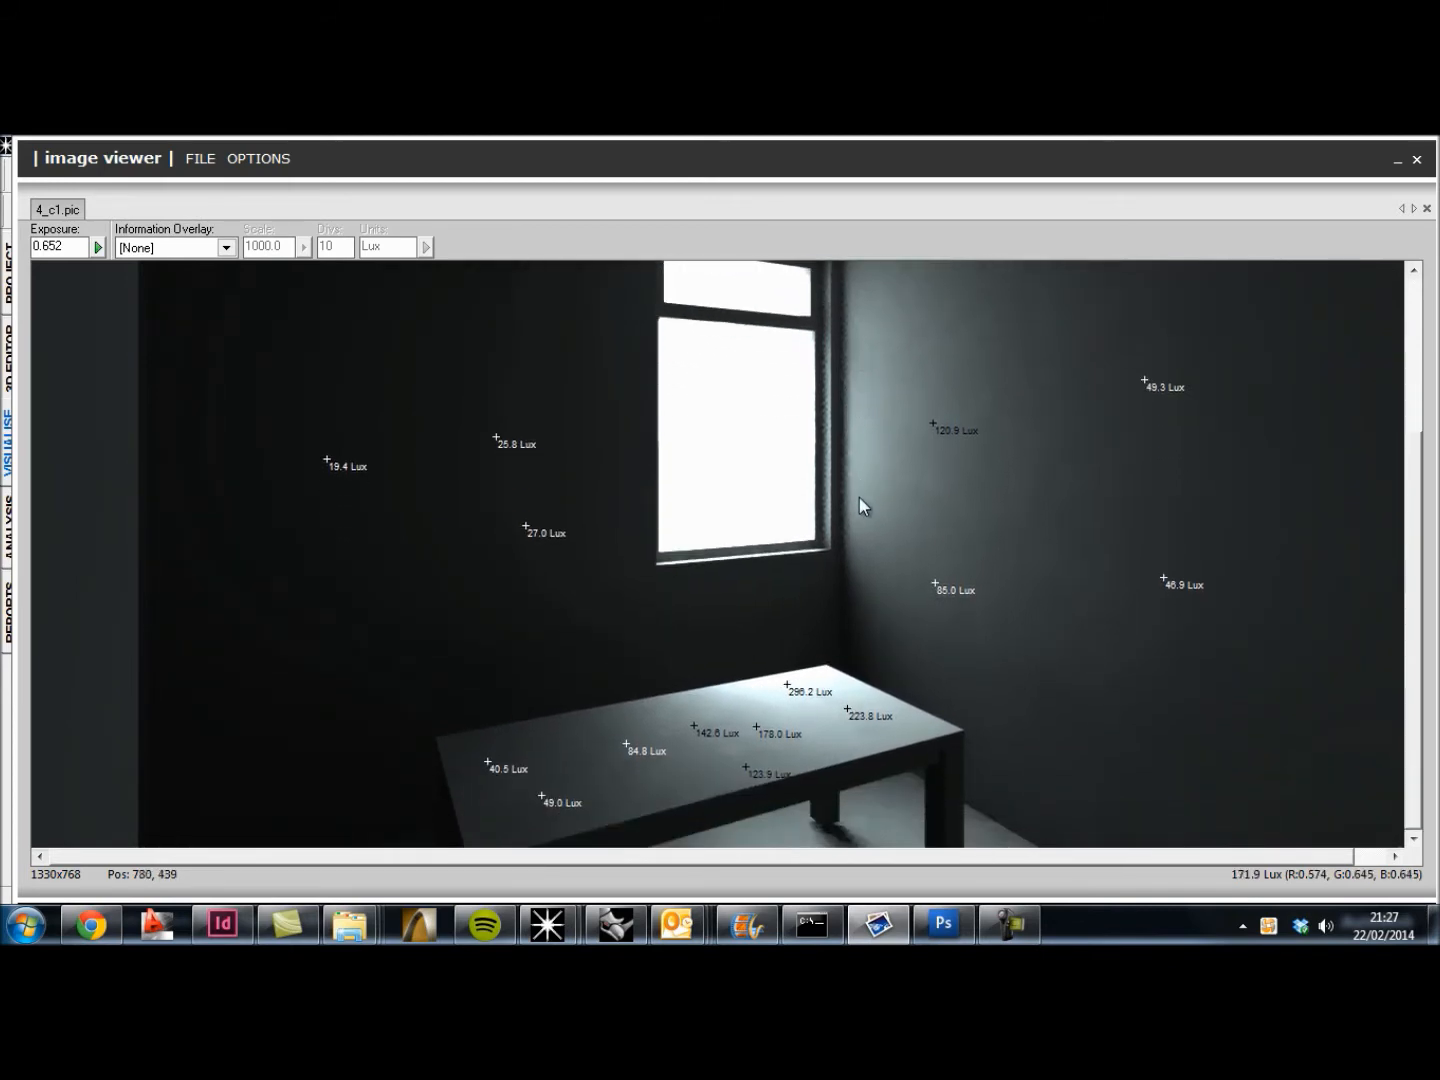
{"action": "right_click", "coordinate": [869, 529]}
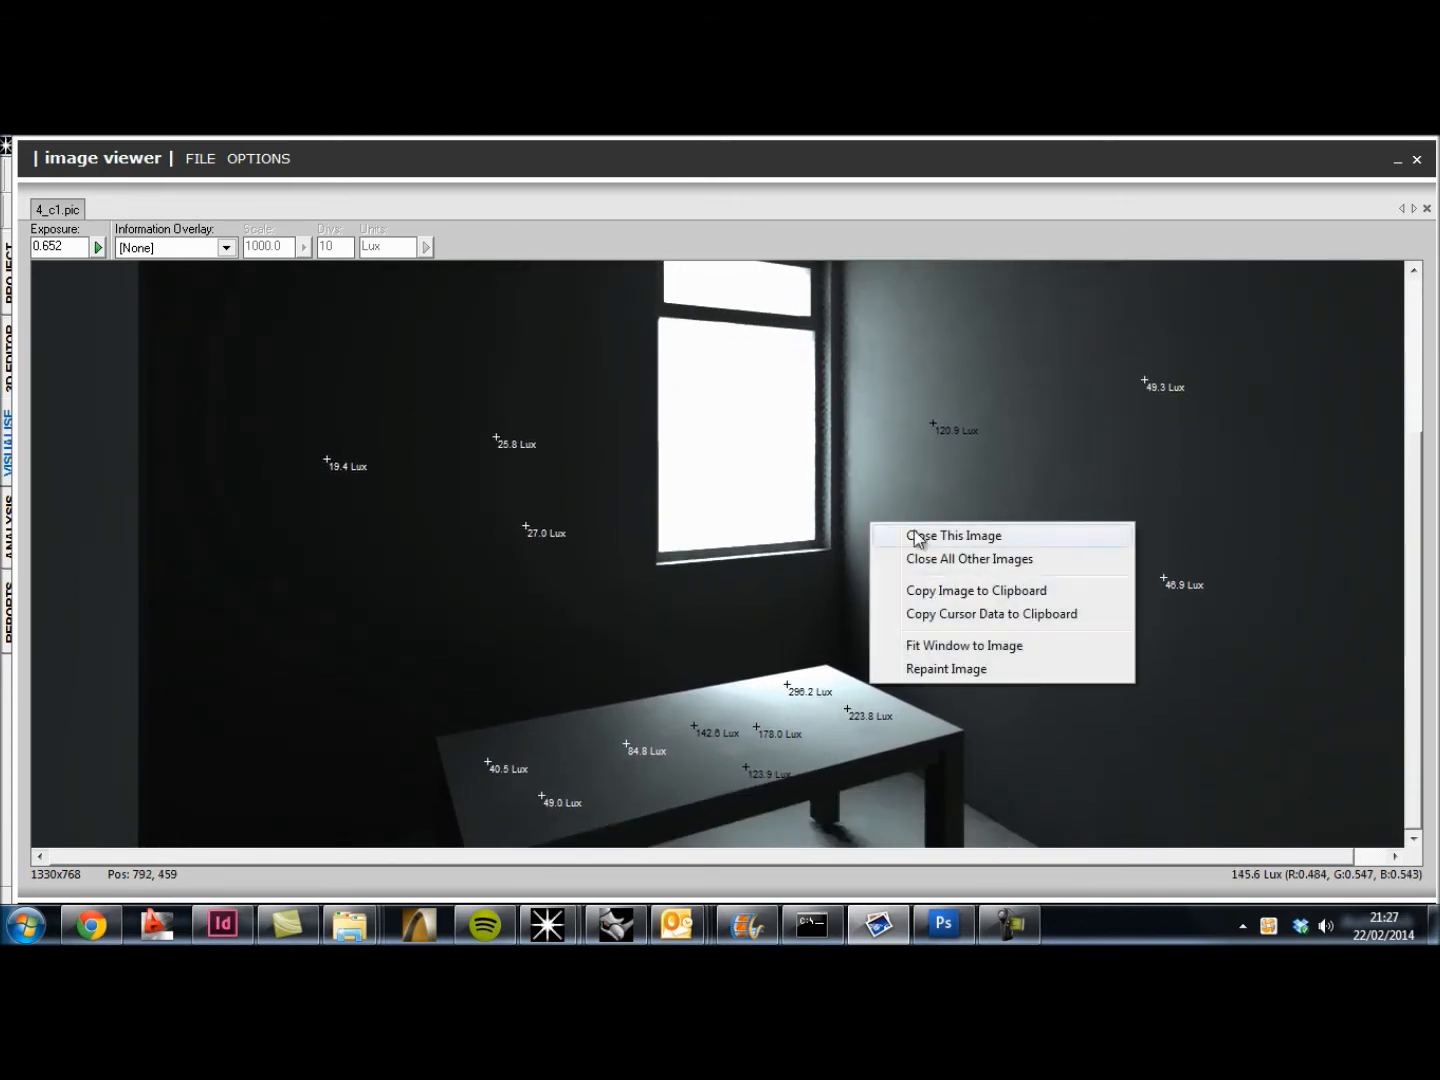
{"action": "left_click", "coordinate": [952, 598]}
Step: Switch to Photoshop, create a 1330 x 768 pixel document from the Clipboard preset, and paste the rendered image into it
{"action": "left_click", "coordinate": [943, 924]}
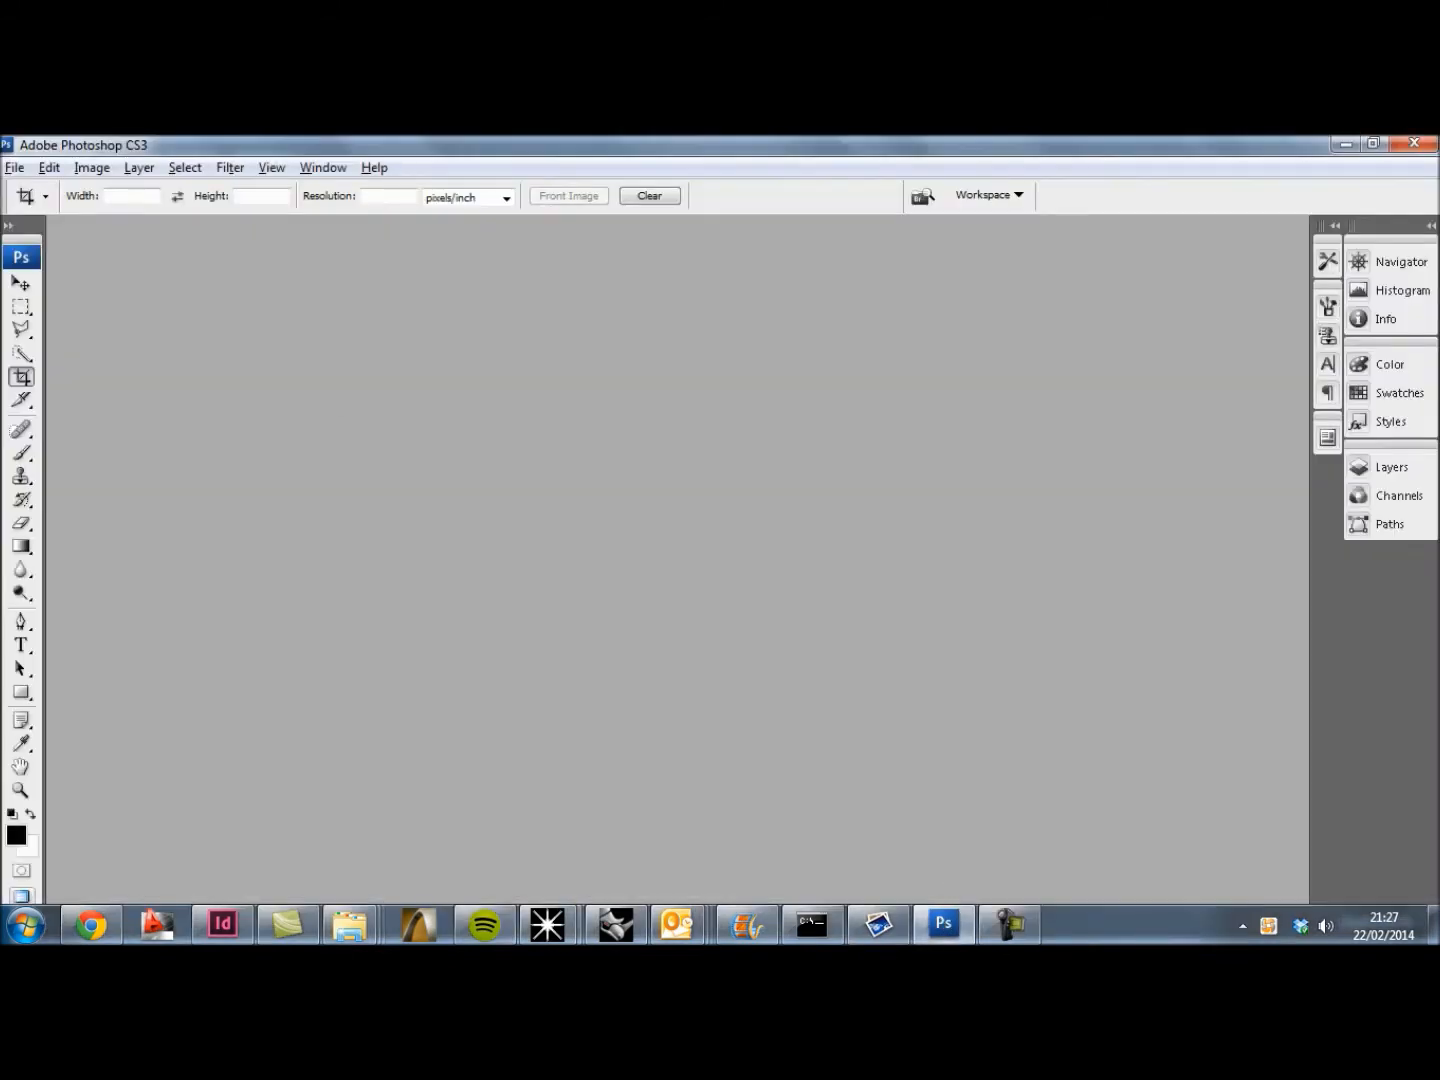
{"action": "left_click", "coordinate": [15, 167]}
{"action": "left_click", "coordinate": [35, 187]}
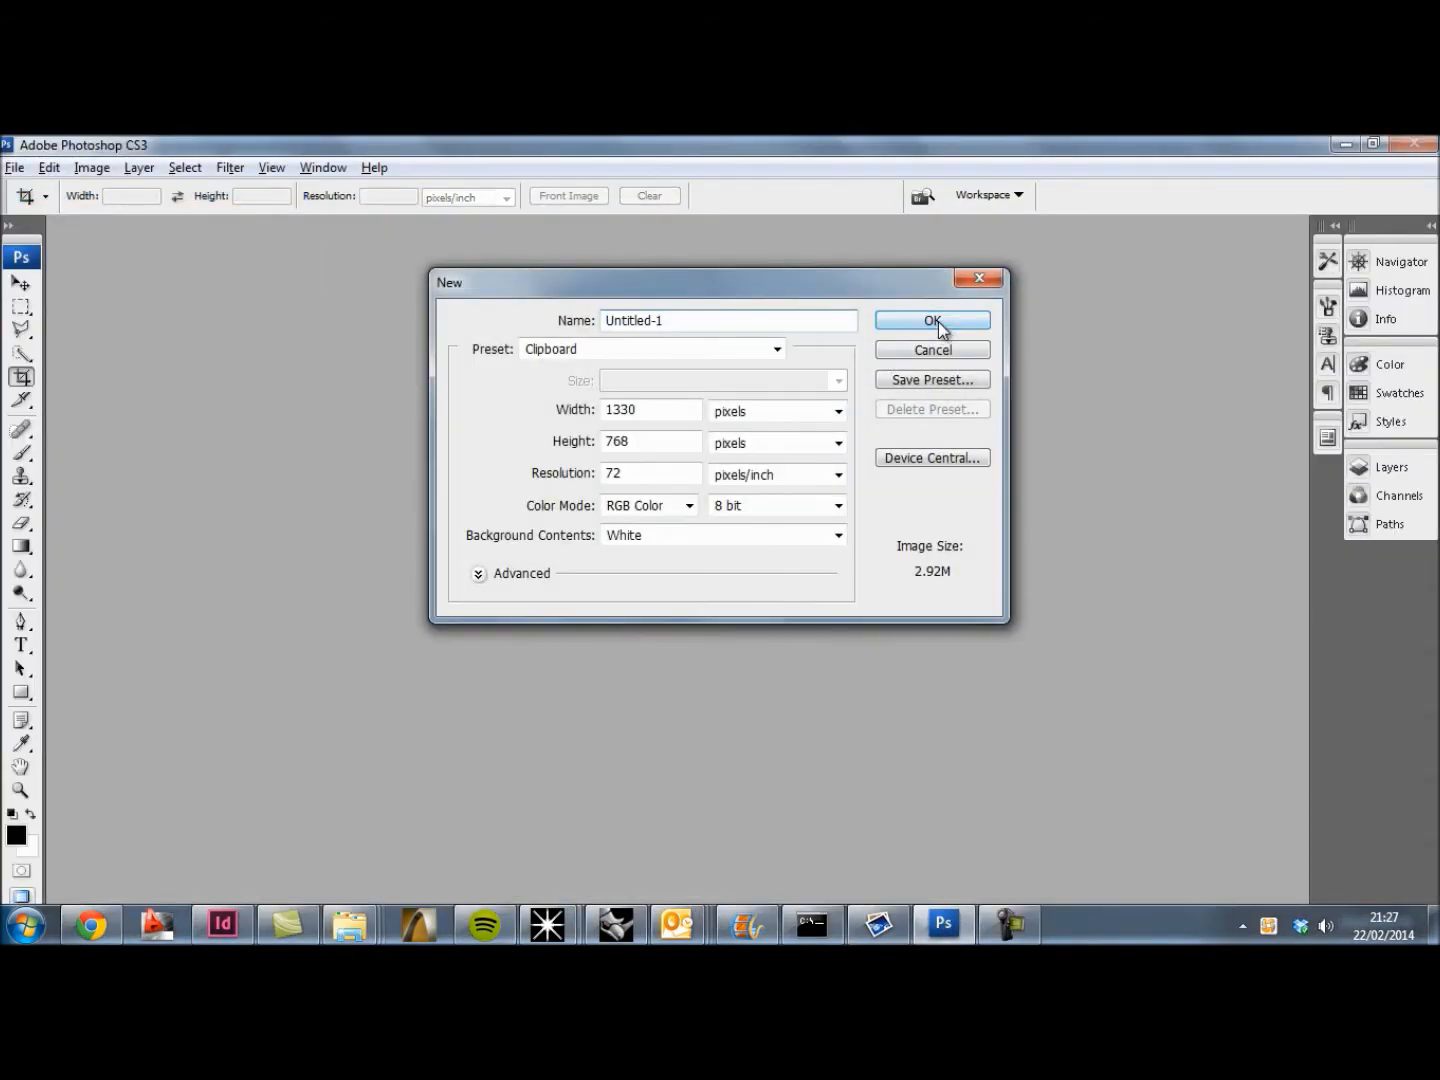
{"action": "left_click", "coordinate": [936, 322]}
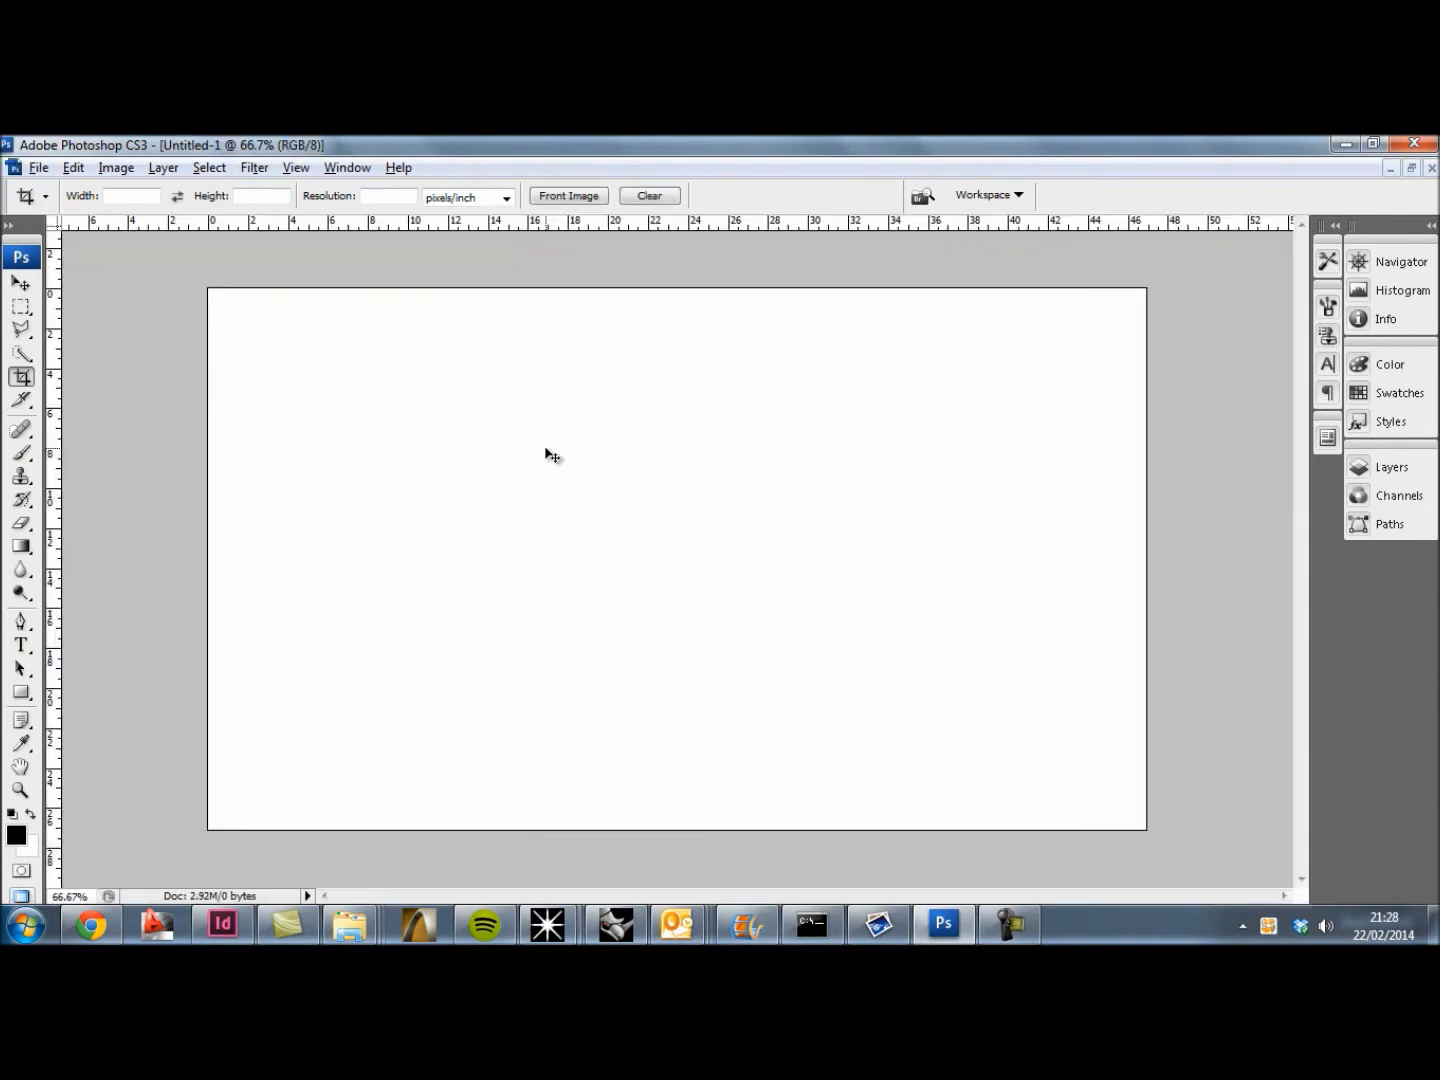
{"action": "key", "text": "ctrl+v"}
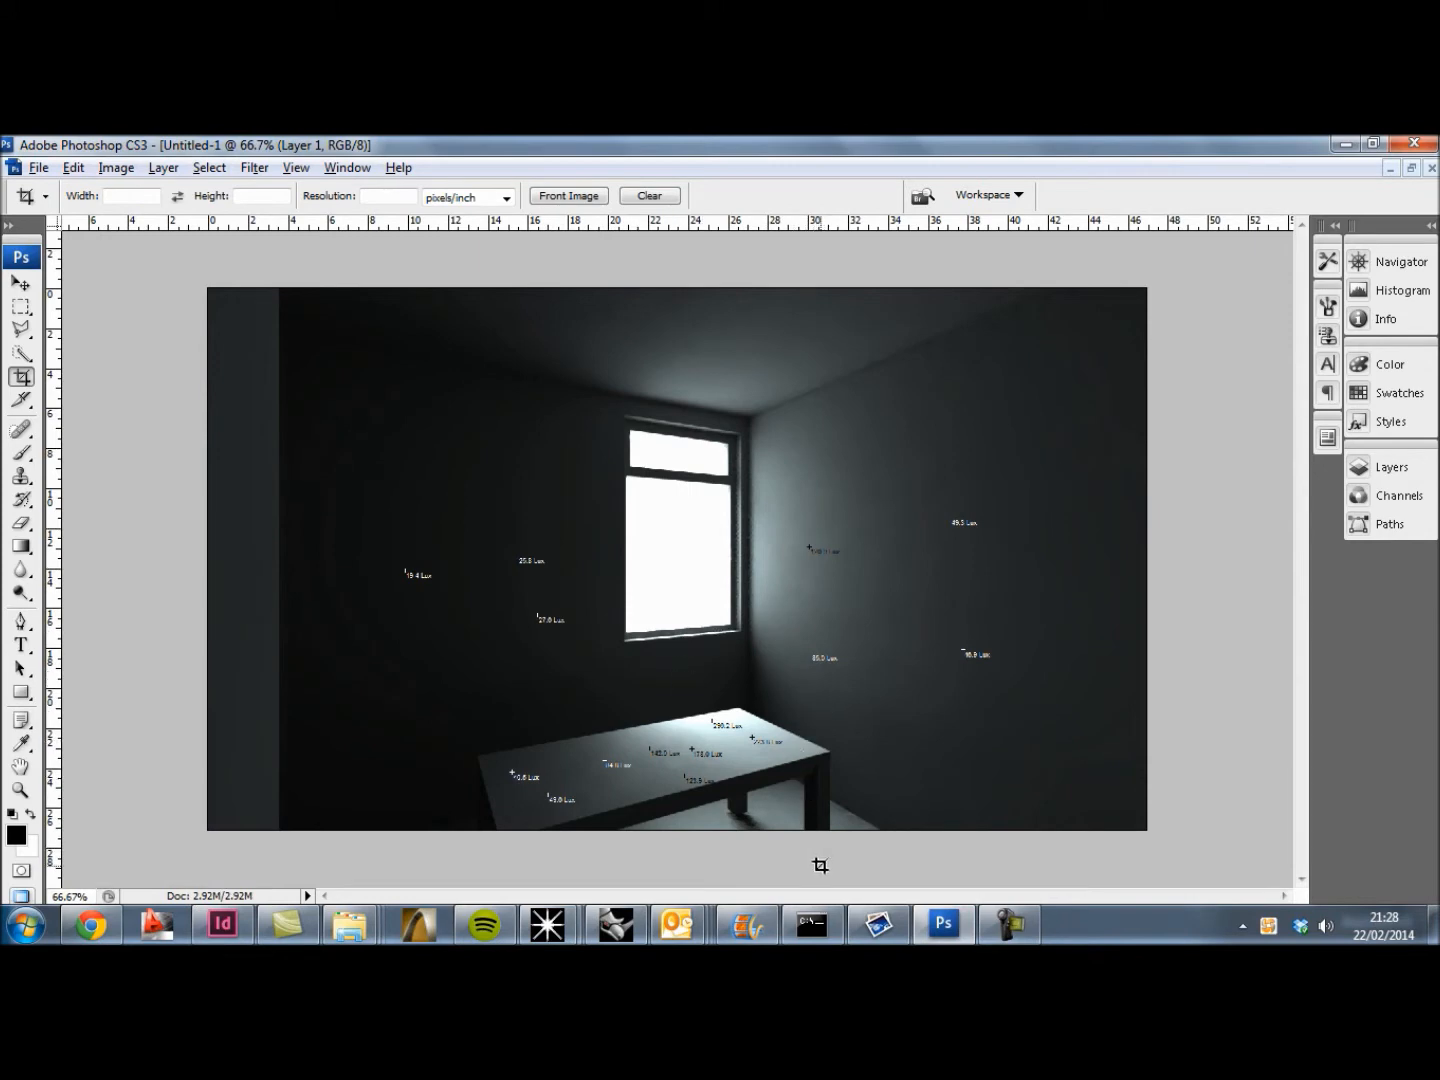
Step: Return to the RADTOOL Image Viewer and apply a False Colour overlay with scale 1000, 10 divisions and Lux units
{"action": "mouse_move", "coordinate": [870, 932]}
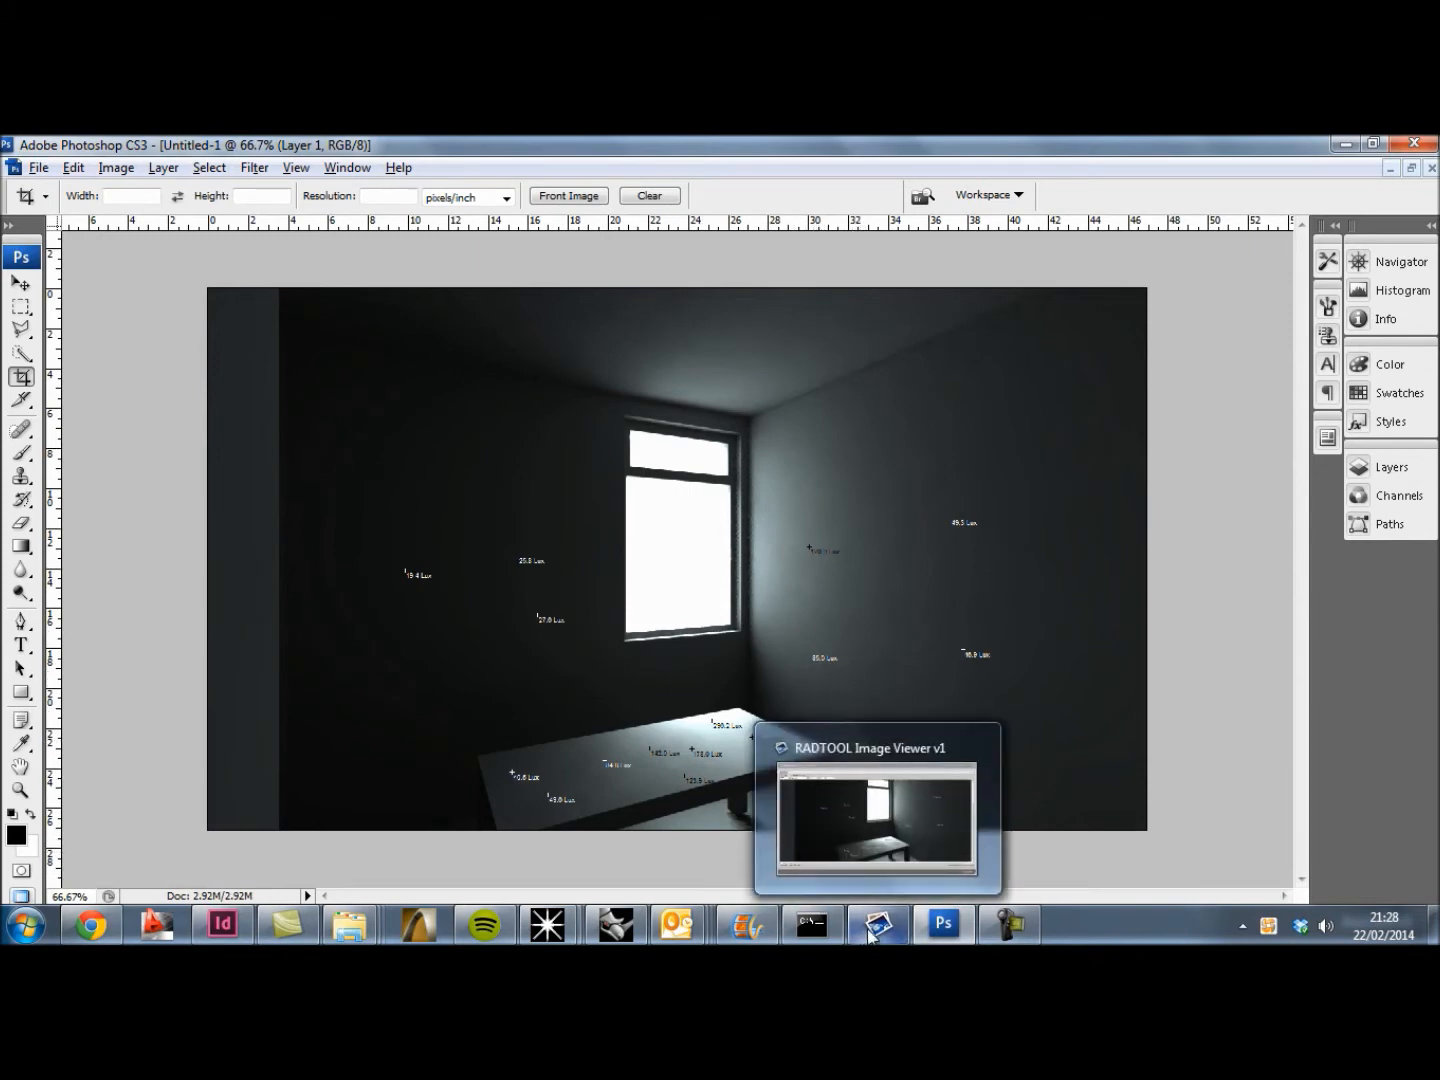
{"action": "left_click", "coordinate": [870, 932]}
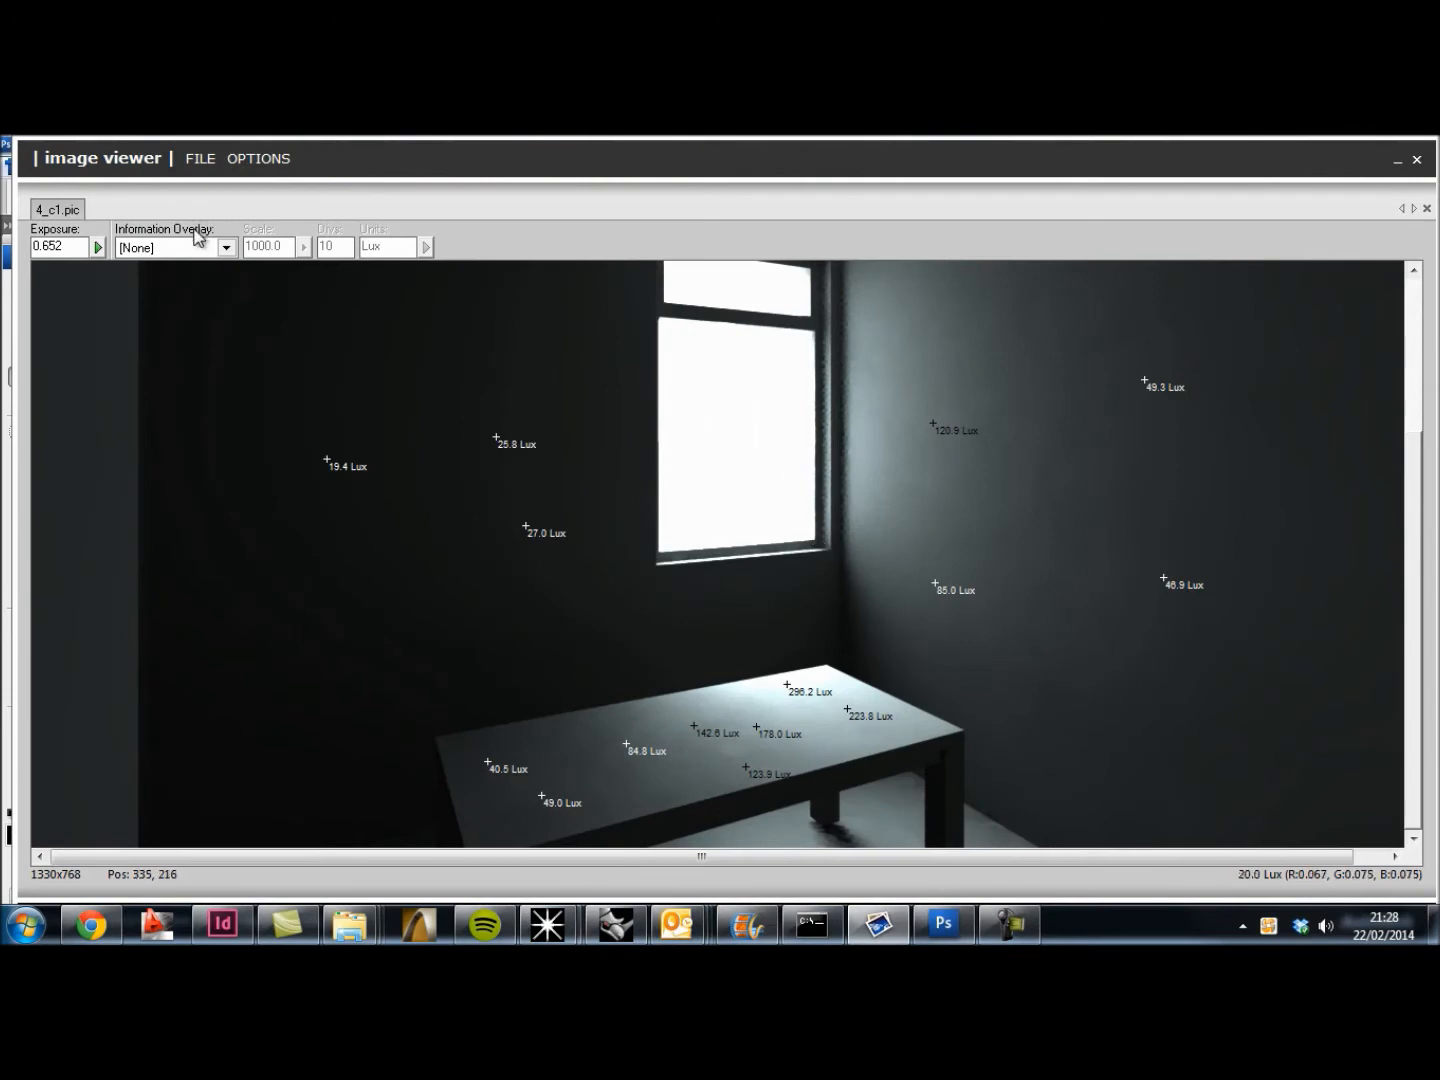
{"action": "left_click", "coordinate": [226, 250]}
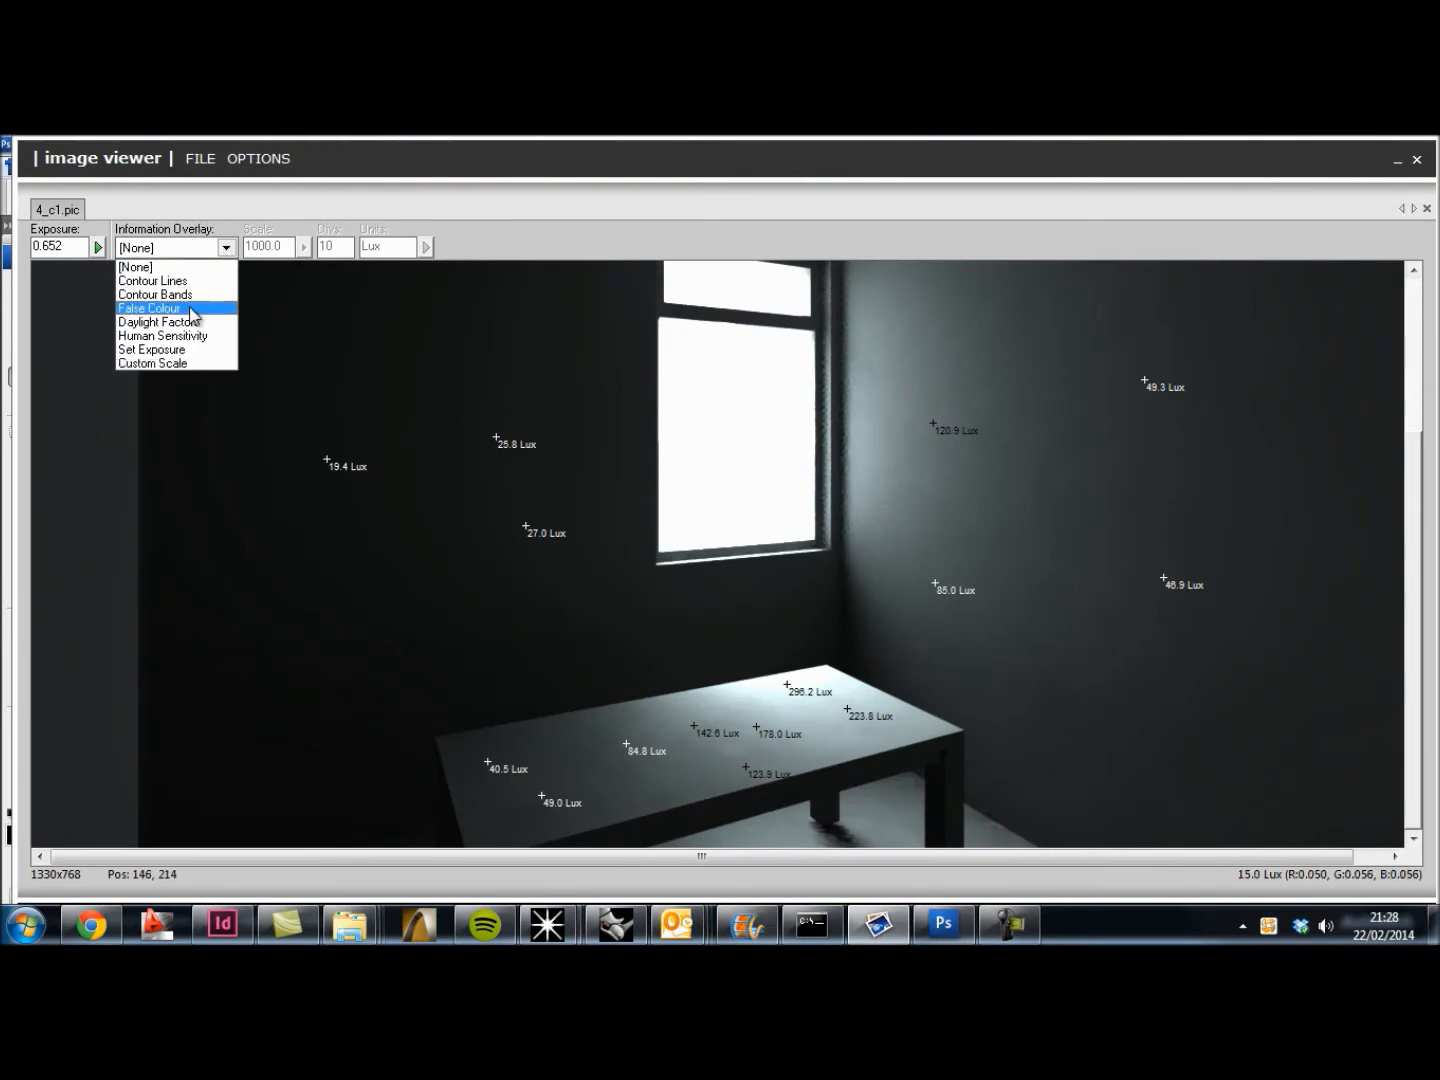
{"action": "left_click", "coordinate": [193, 309]}
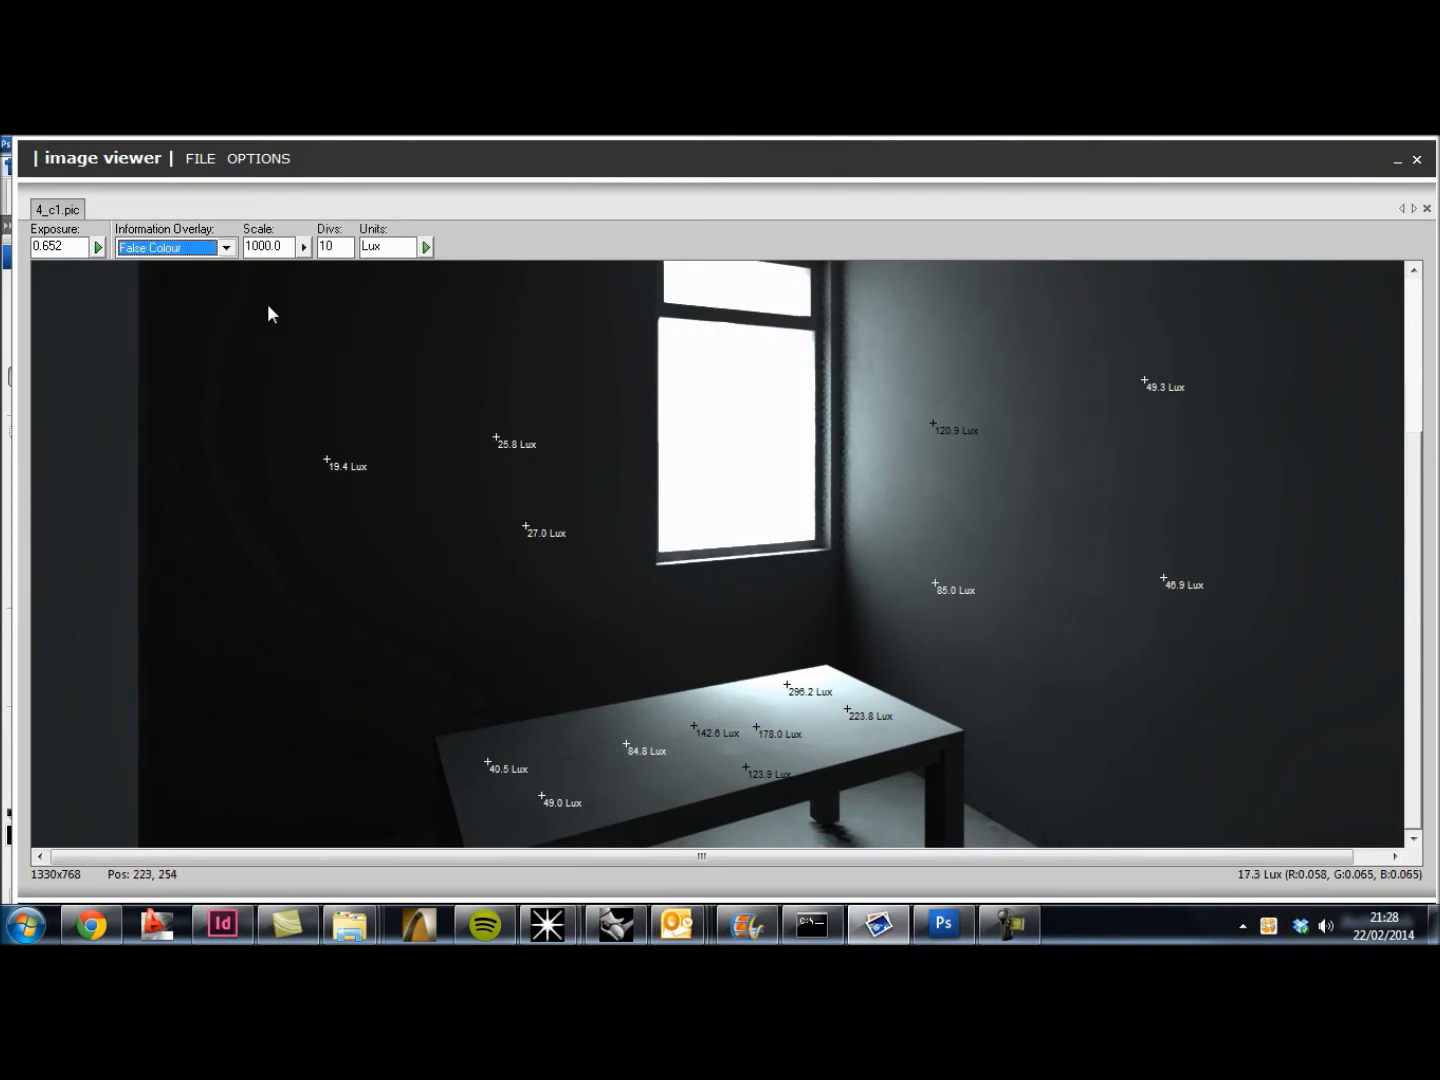
{"action": "left_click", "coordinate": [426, 247]}
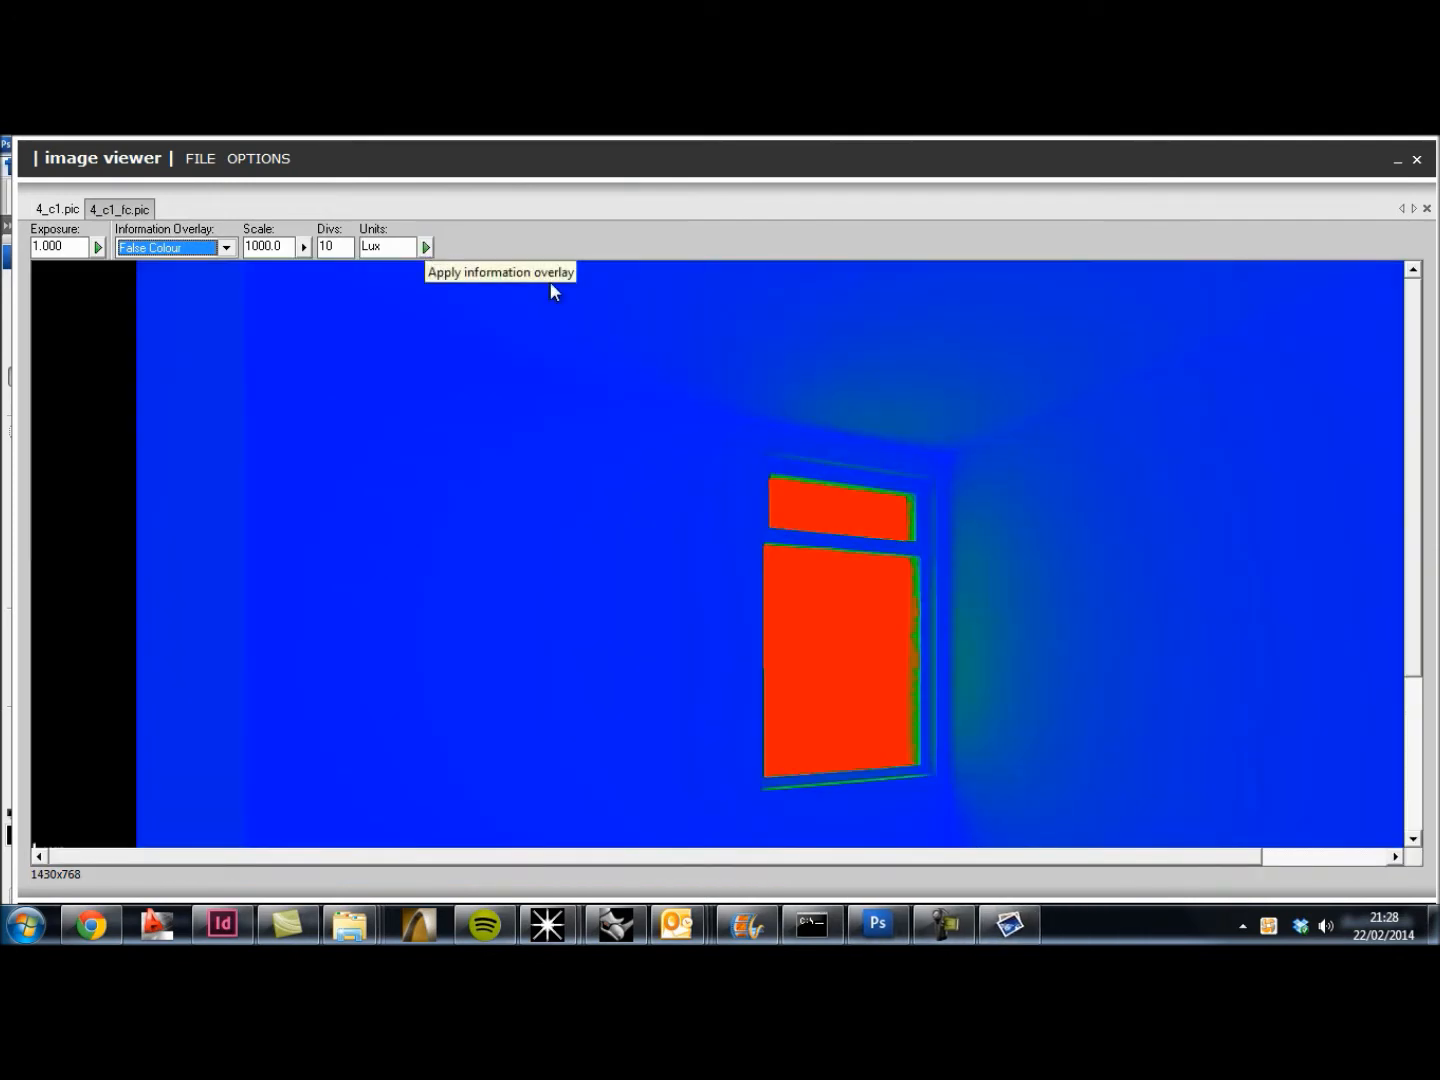
Step: Set the false colour scale to 300 and reapply the overlay
{"action": "left_click_drag", "start_coordinate": [1412, 476], "coordinate": [1437, 632]}
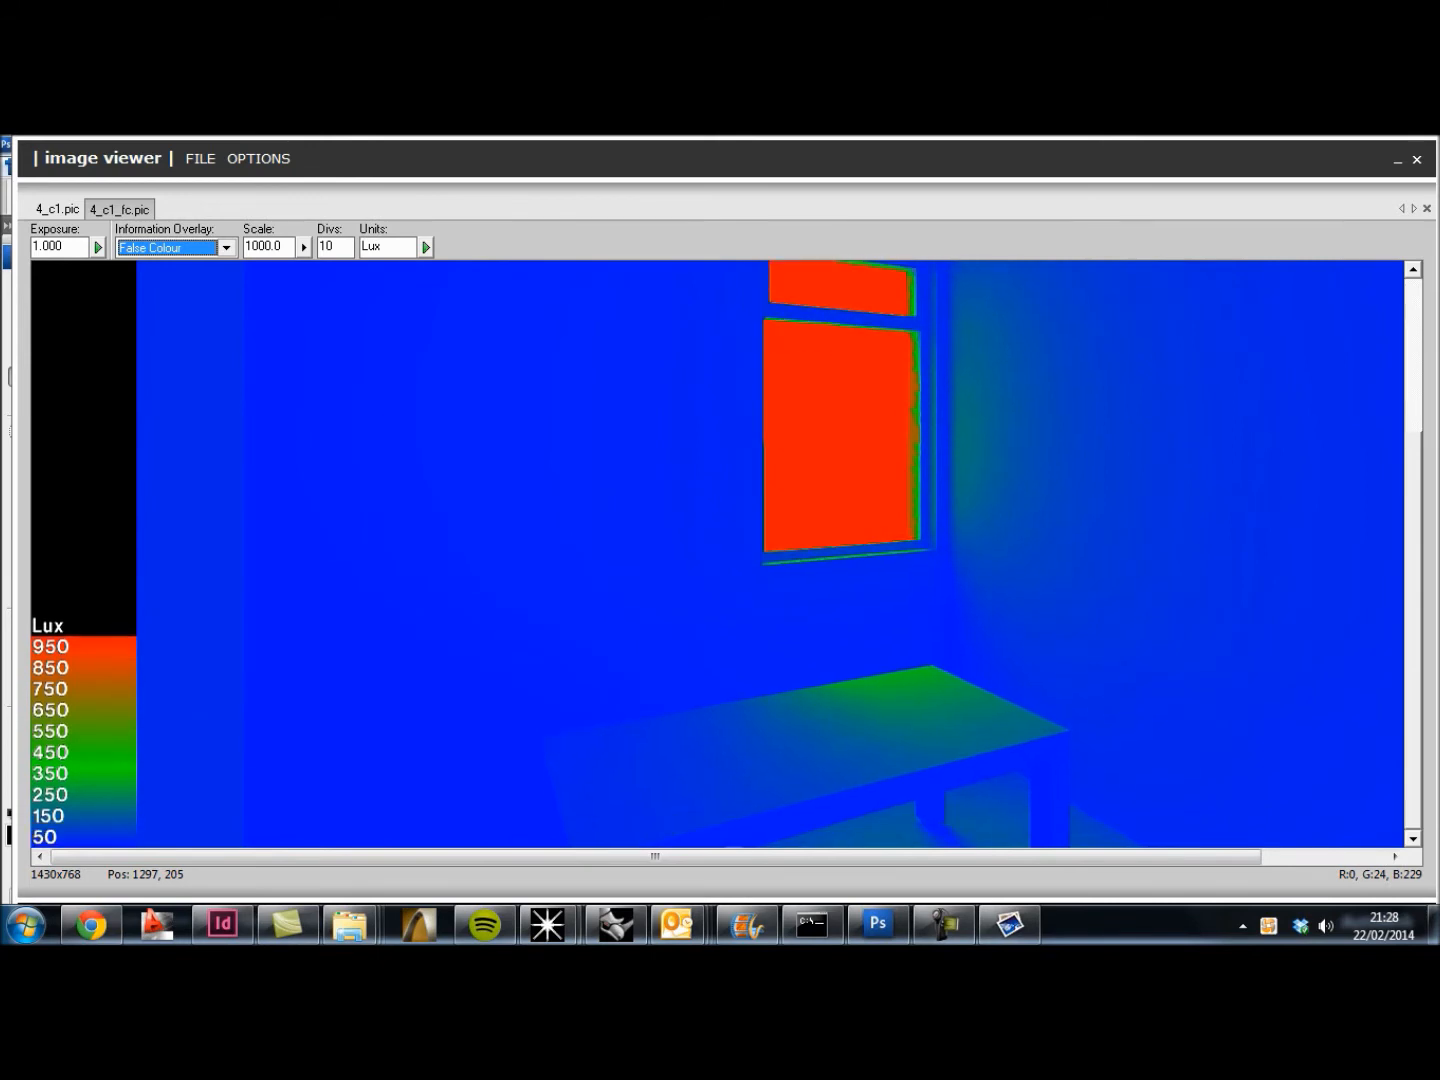
{"action": "left_click_drag", "start_coordinate": [1437, 632], "coordinate": [1406, 733]}
{"action": "left_click_drag", "start_coordinate": [291, 246], "coordinate": [225, 247]}
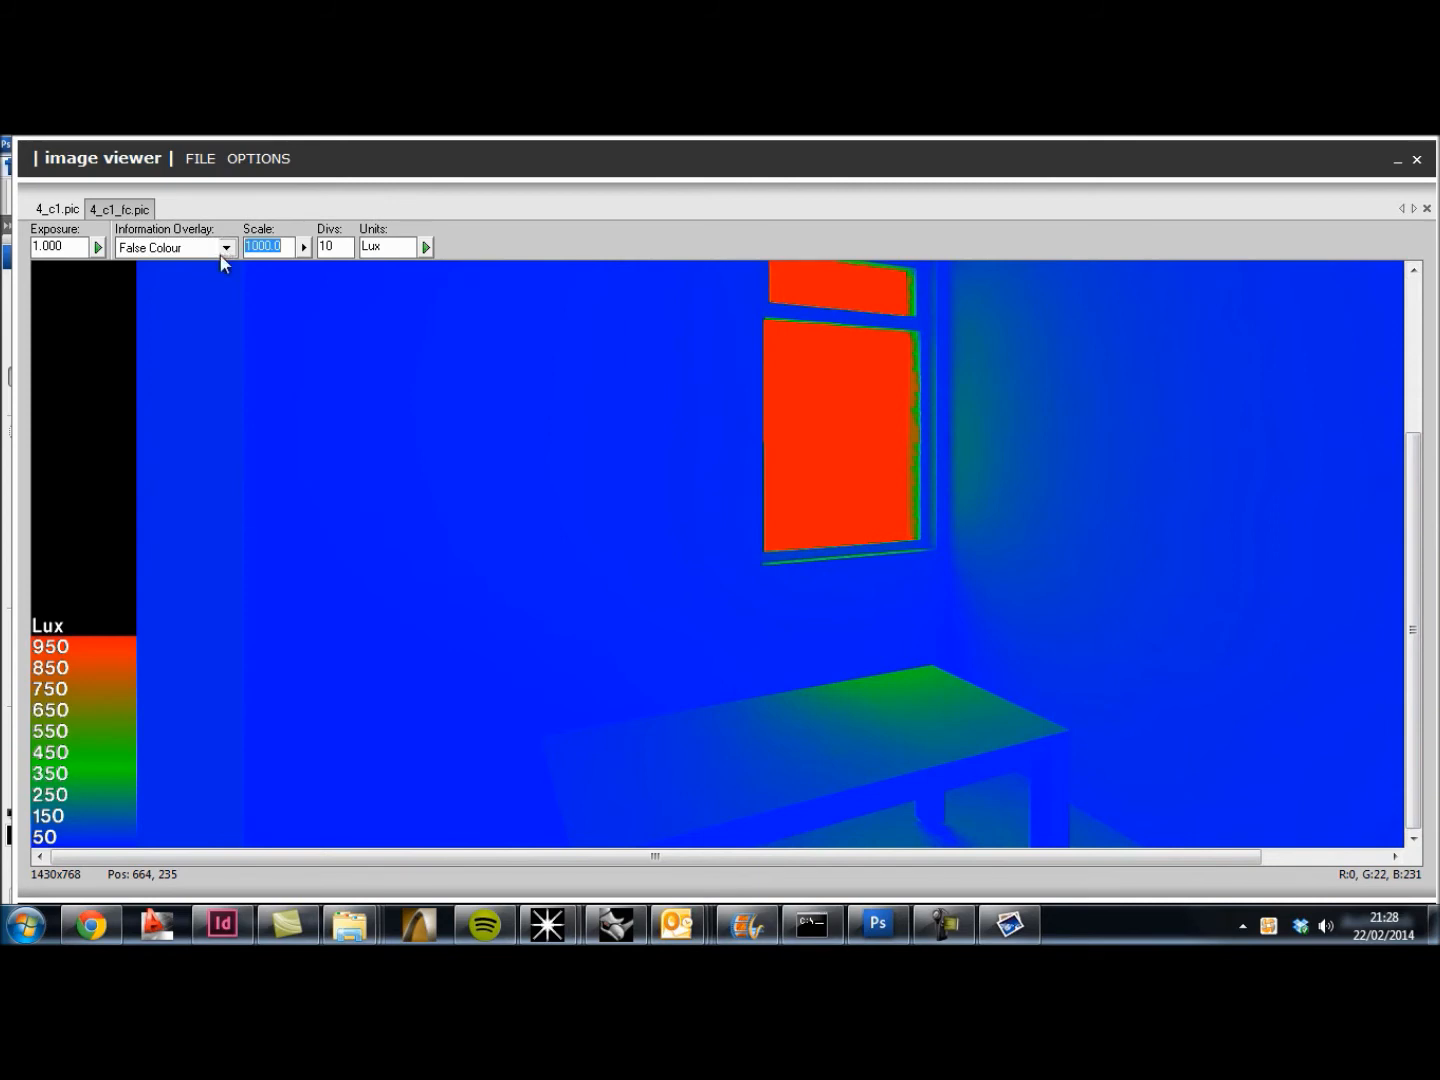
{"action": "type", "text": "300"}
{"action": "left_click", "coordinate": [426, 247]}
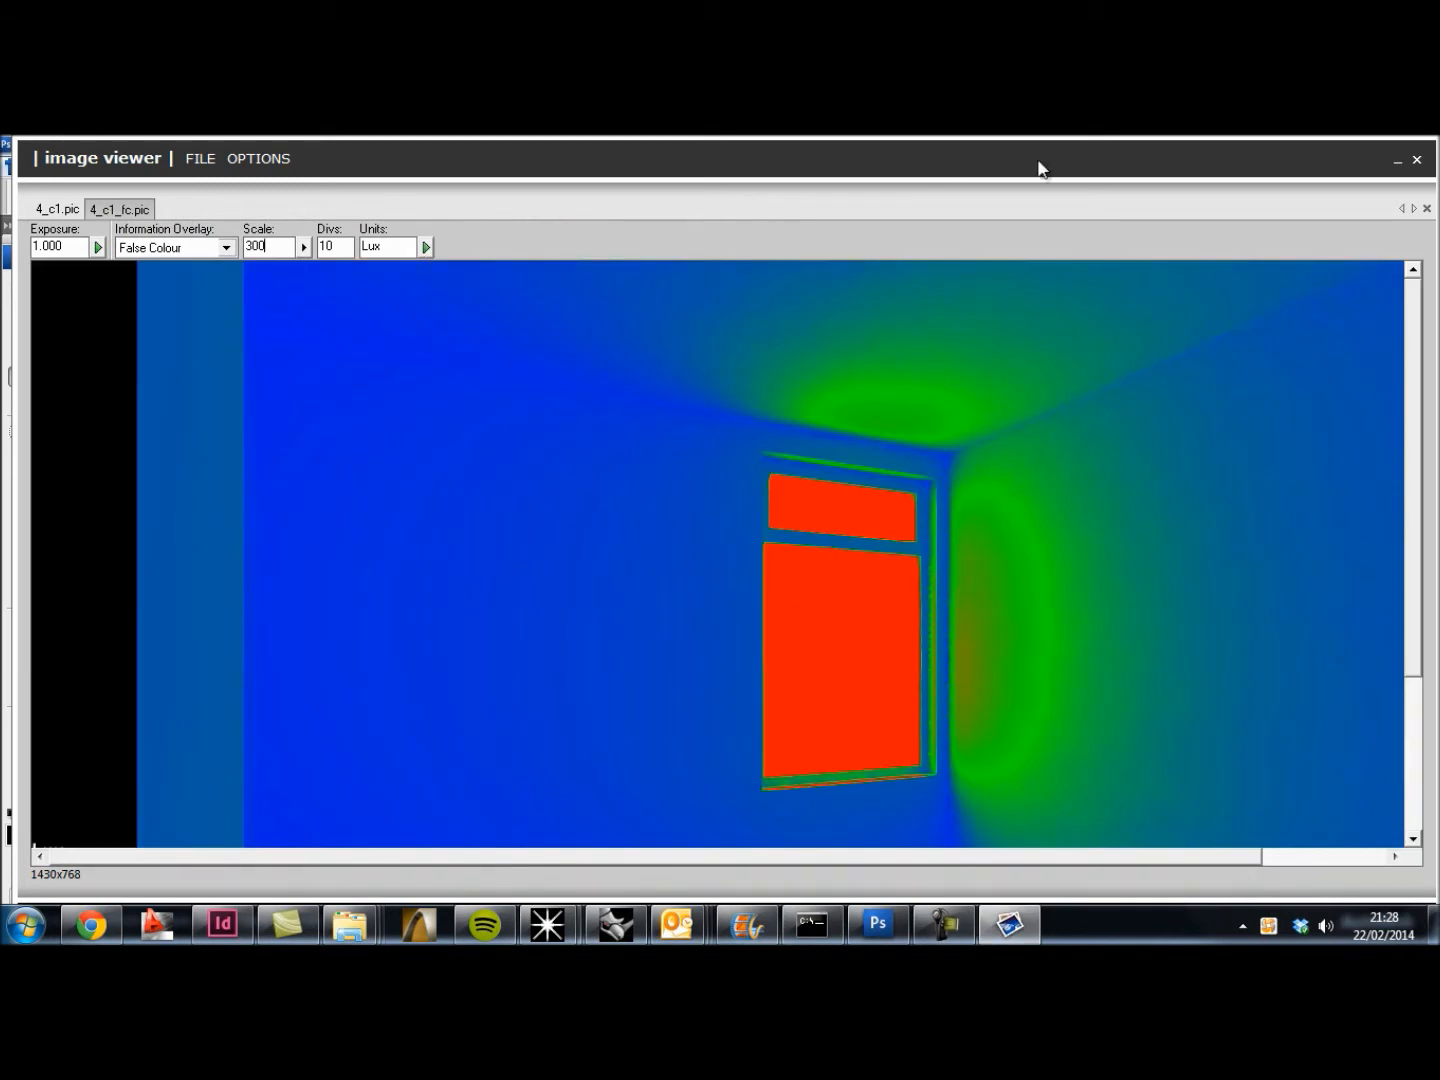
Step: Copy the false colour illuminance image to the clipboard
{"action": "left_click_drag", "start_coordinate": [1412, 372], "coordinate": [1409, 669]}
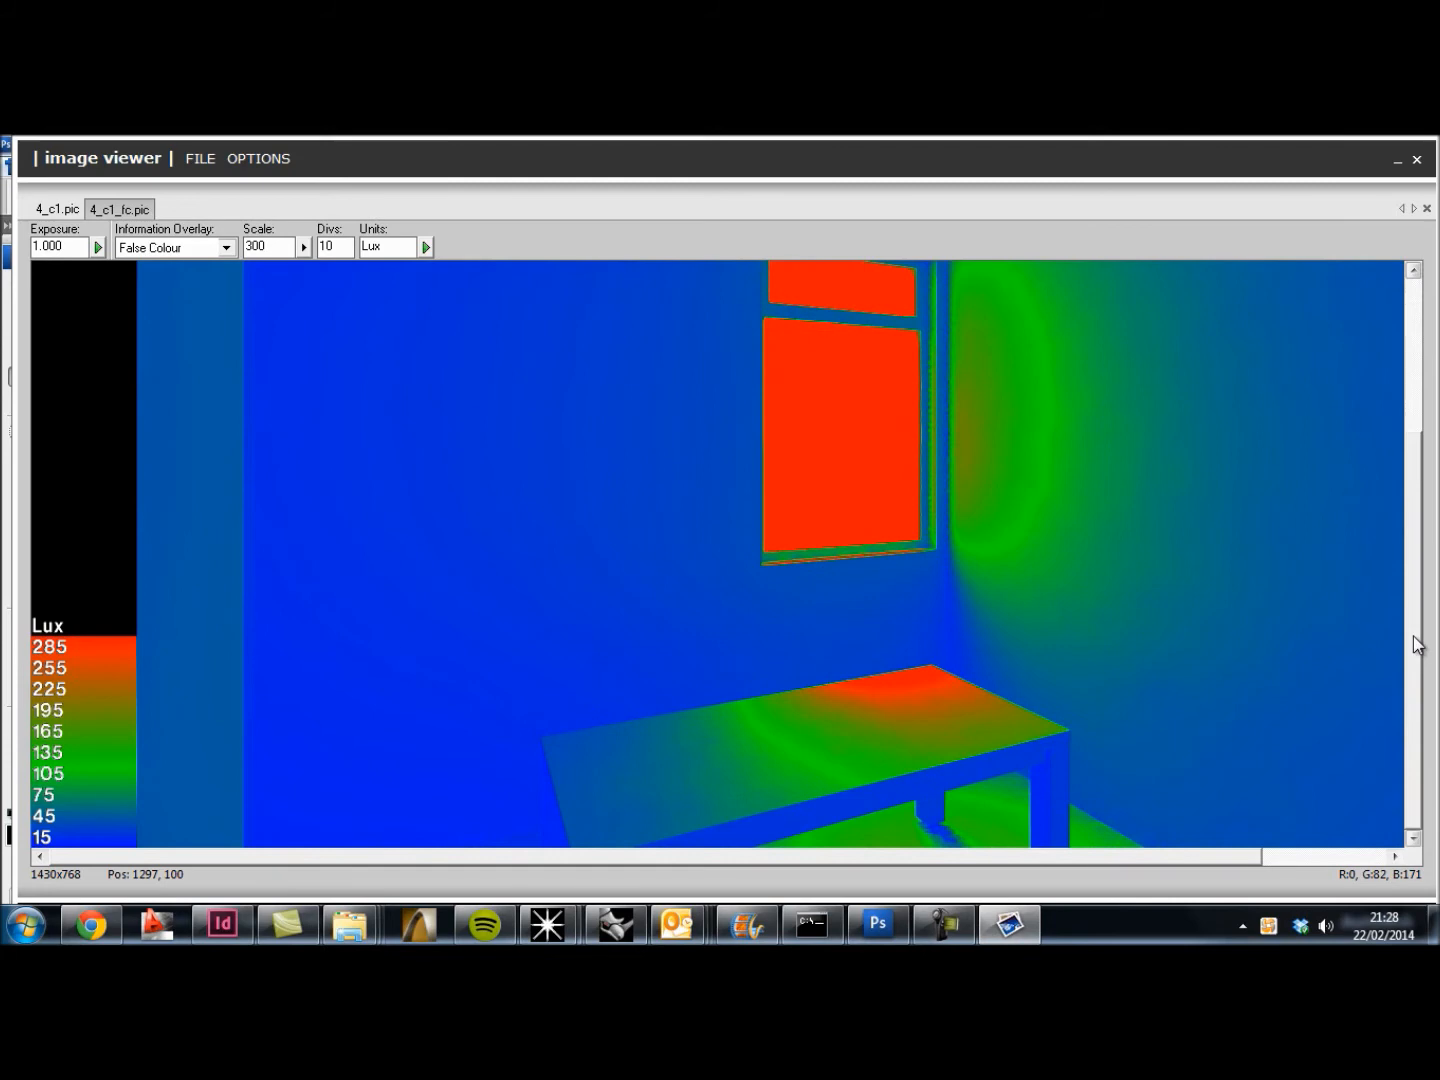
{"action": "left_click_drag", "start_coordinate": [1415, 750], "coordinate": [1405, 553]}
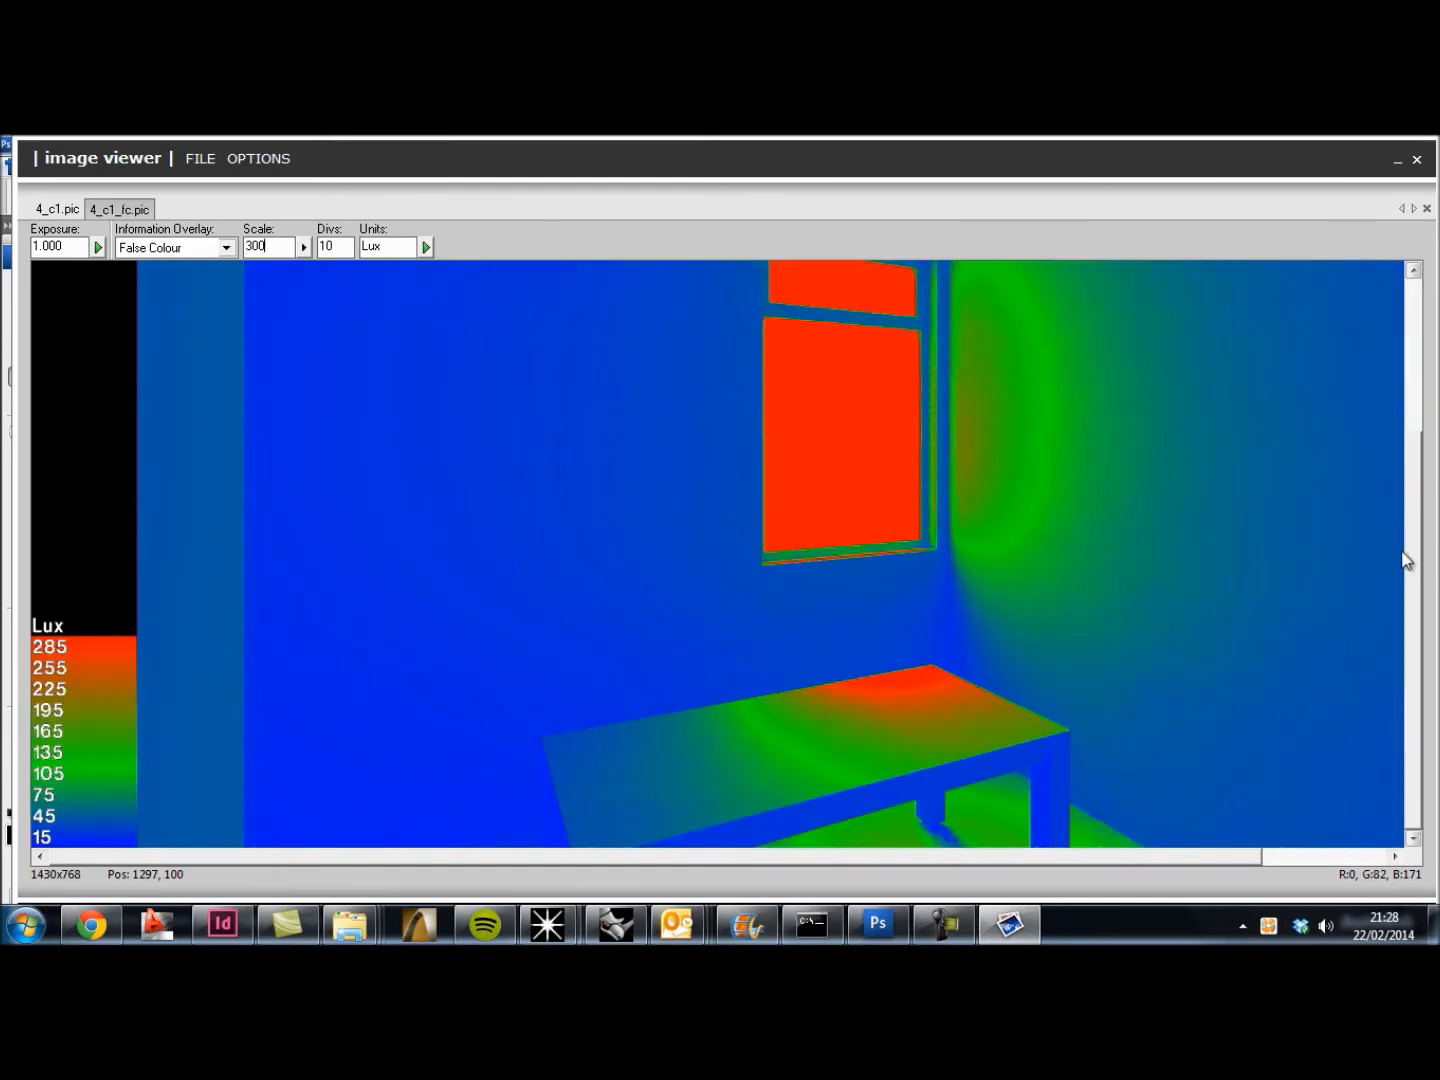
{"action": "right_click", "coordinate": [1061, 453]}
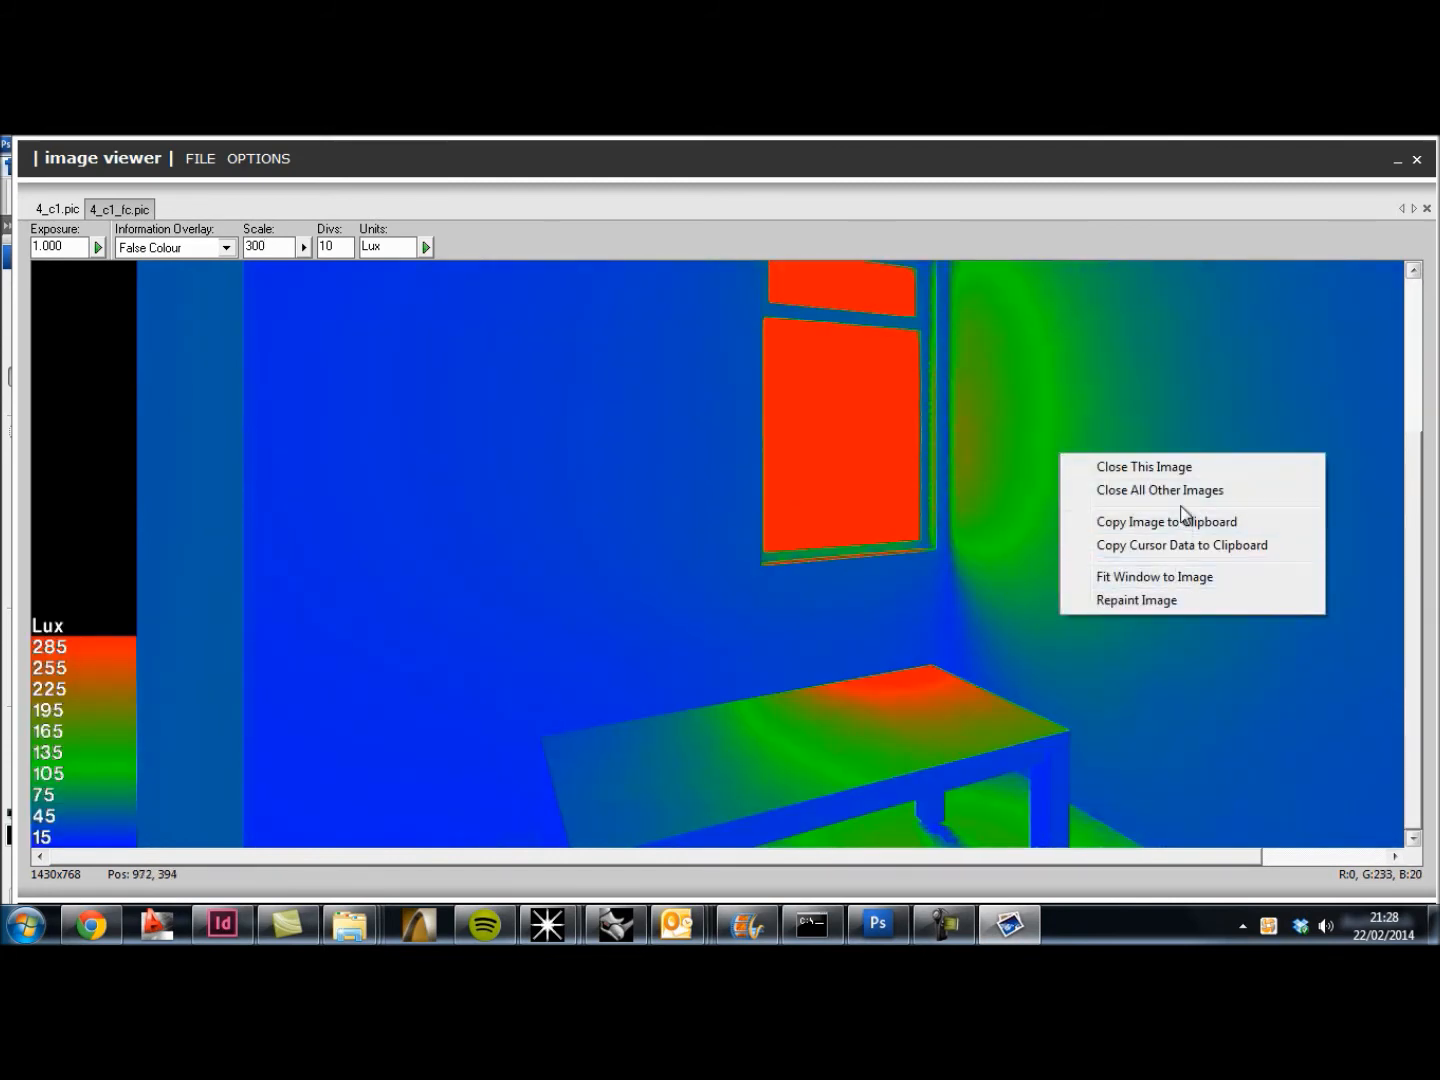
{"action": "left_click", "coordinate": [1173, 528]}
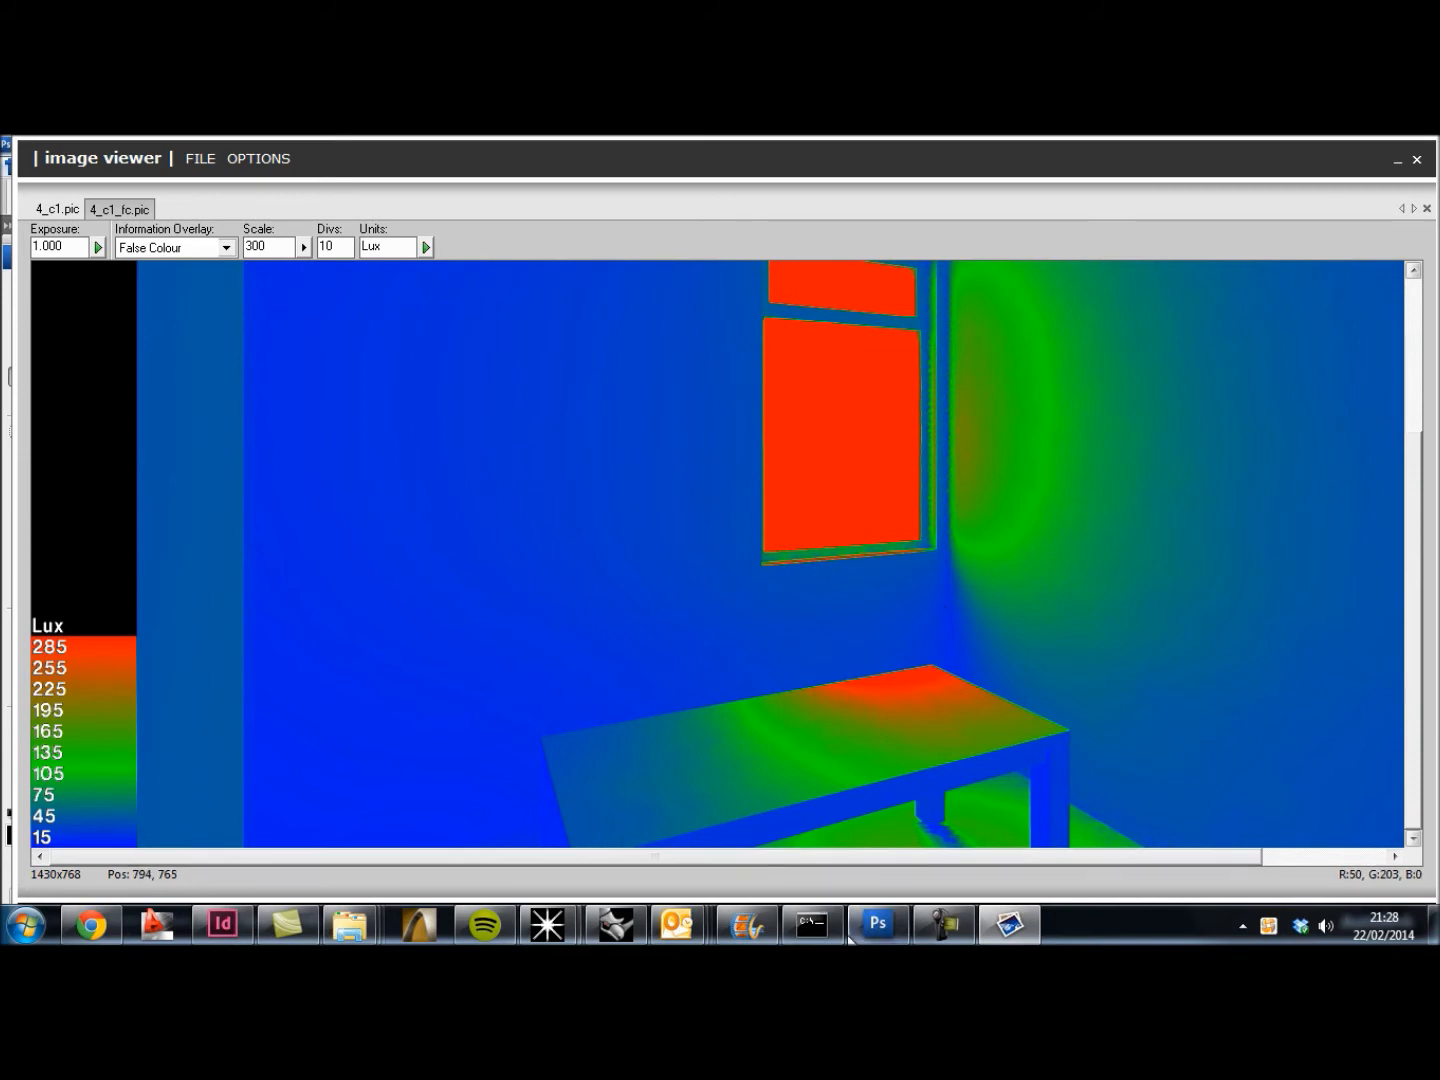
Step: Switch to Photoshop, create another new document, and paste the false colour image into it
{"action": "left_click", "coordinate": [878, 924]}
{"action": "left_click", "coordinate": [38, 167]}
{"action": "left_click", "coordinate": [45, 186]}
{"action": "left_click", "coordinate": [922, 319]}
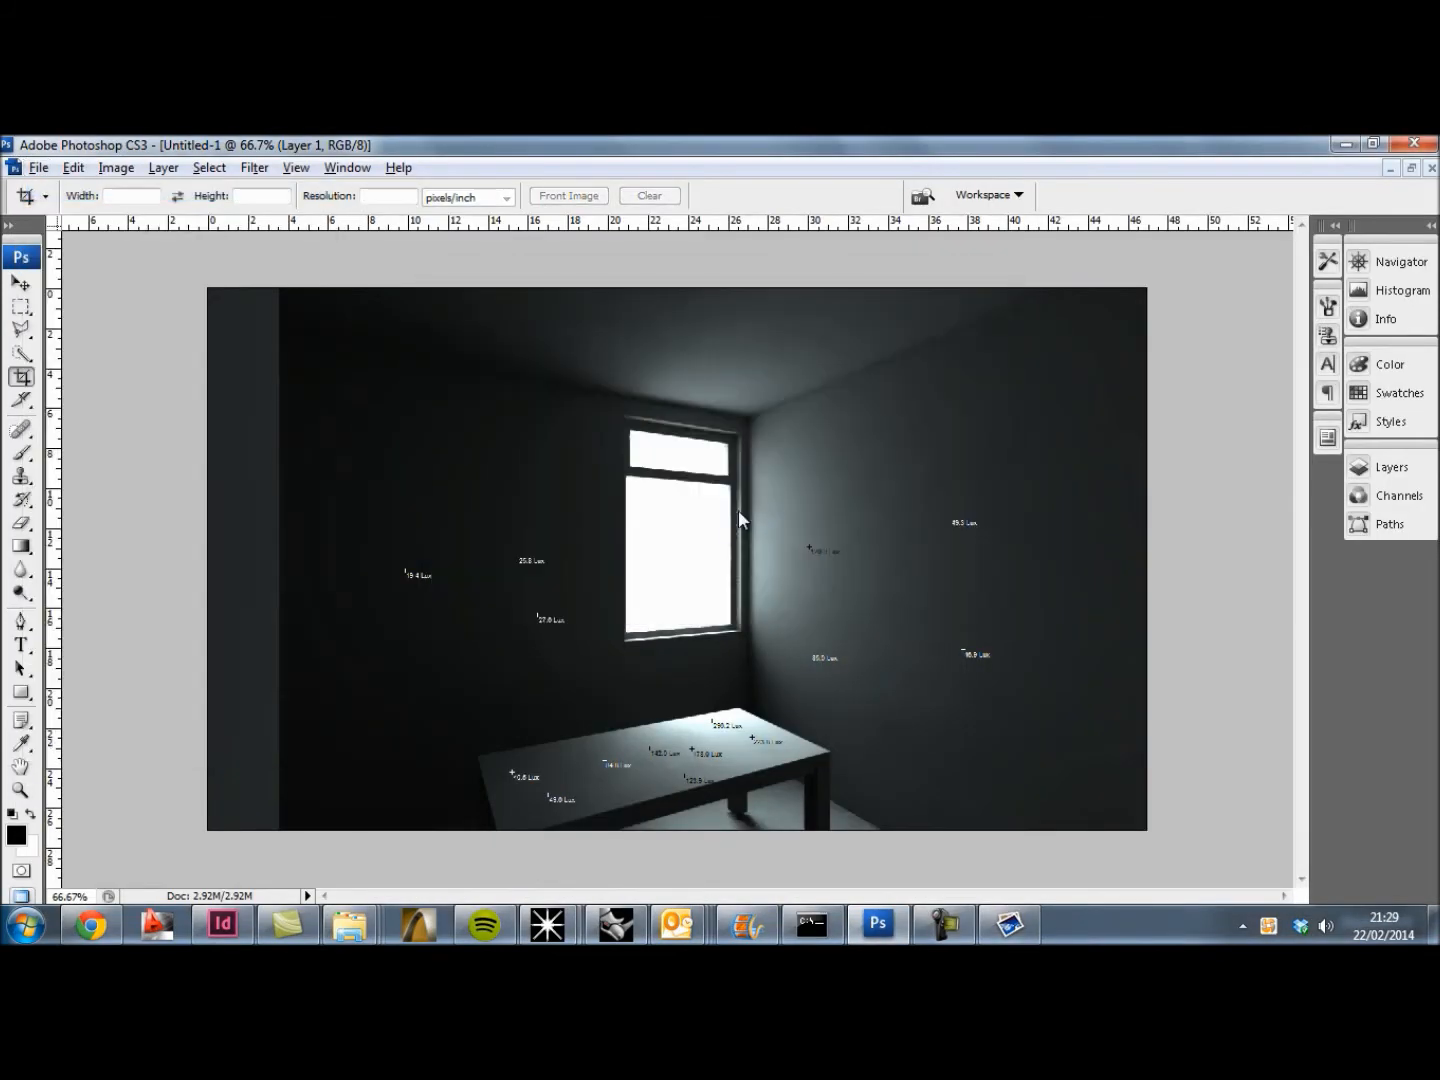
{"action": "key", "text": "ctrl+v"}
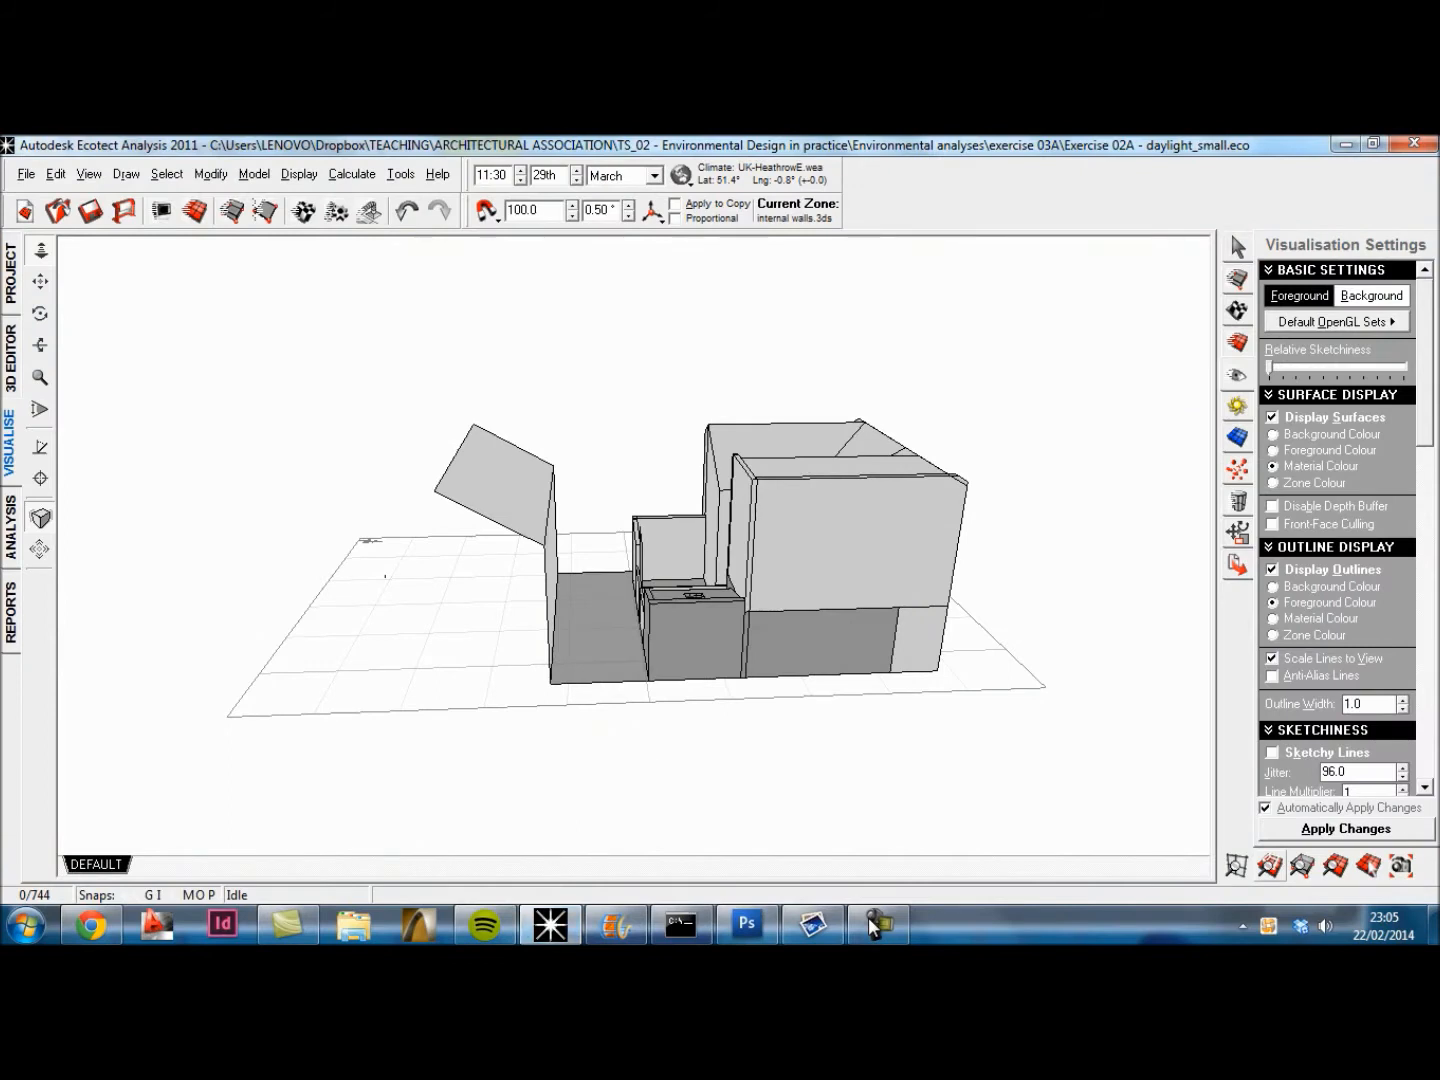
Step: Add an interactive camera in plan view, placed beside the building and aimed about 5558 mm towards its side wall
{"action": "right_click_drag", "start_coordinate": [780, 620], "coordinate": [808, 610]}
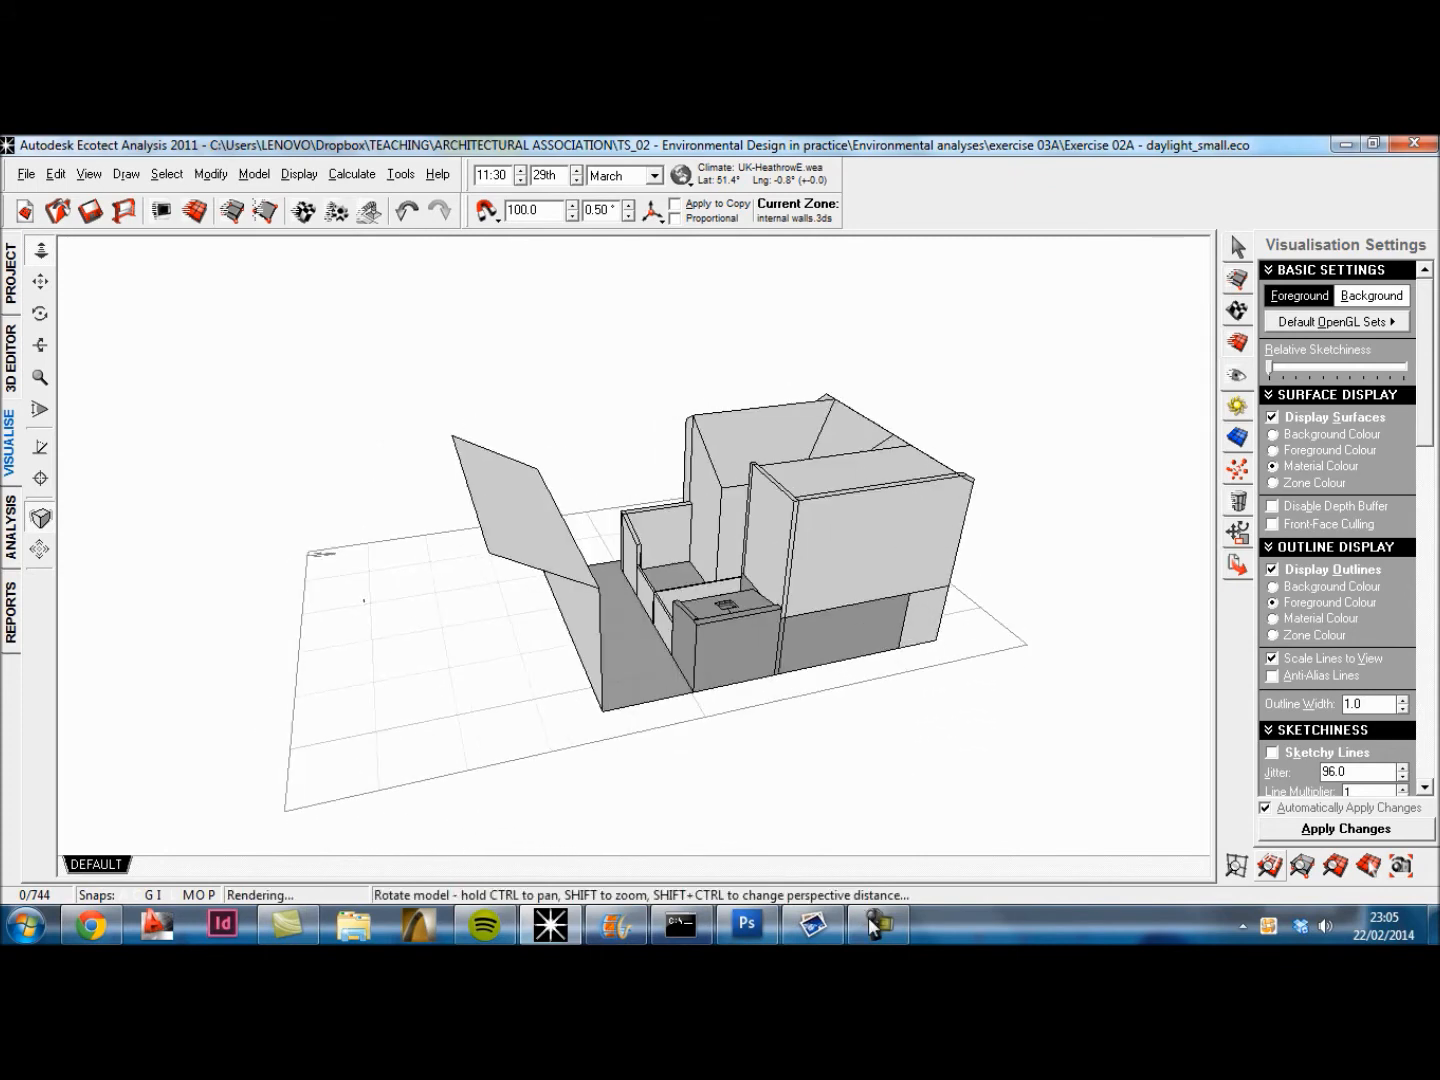
{"action": "left_click", "coordinate": [11, 358]}
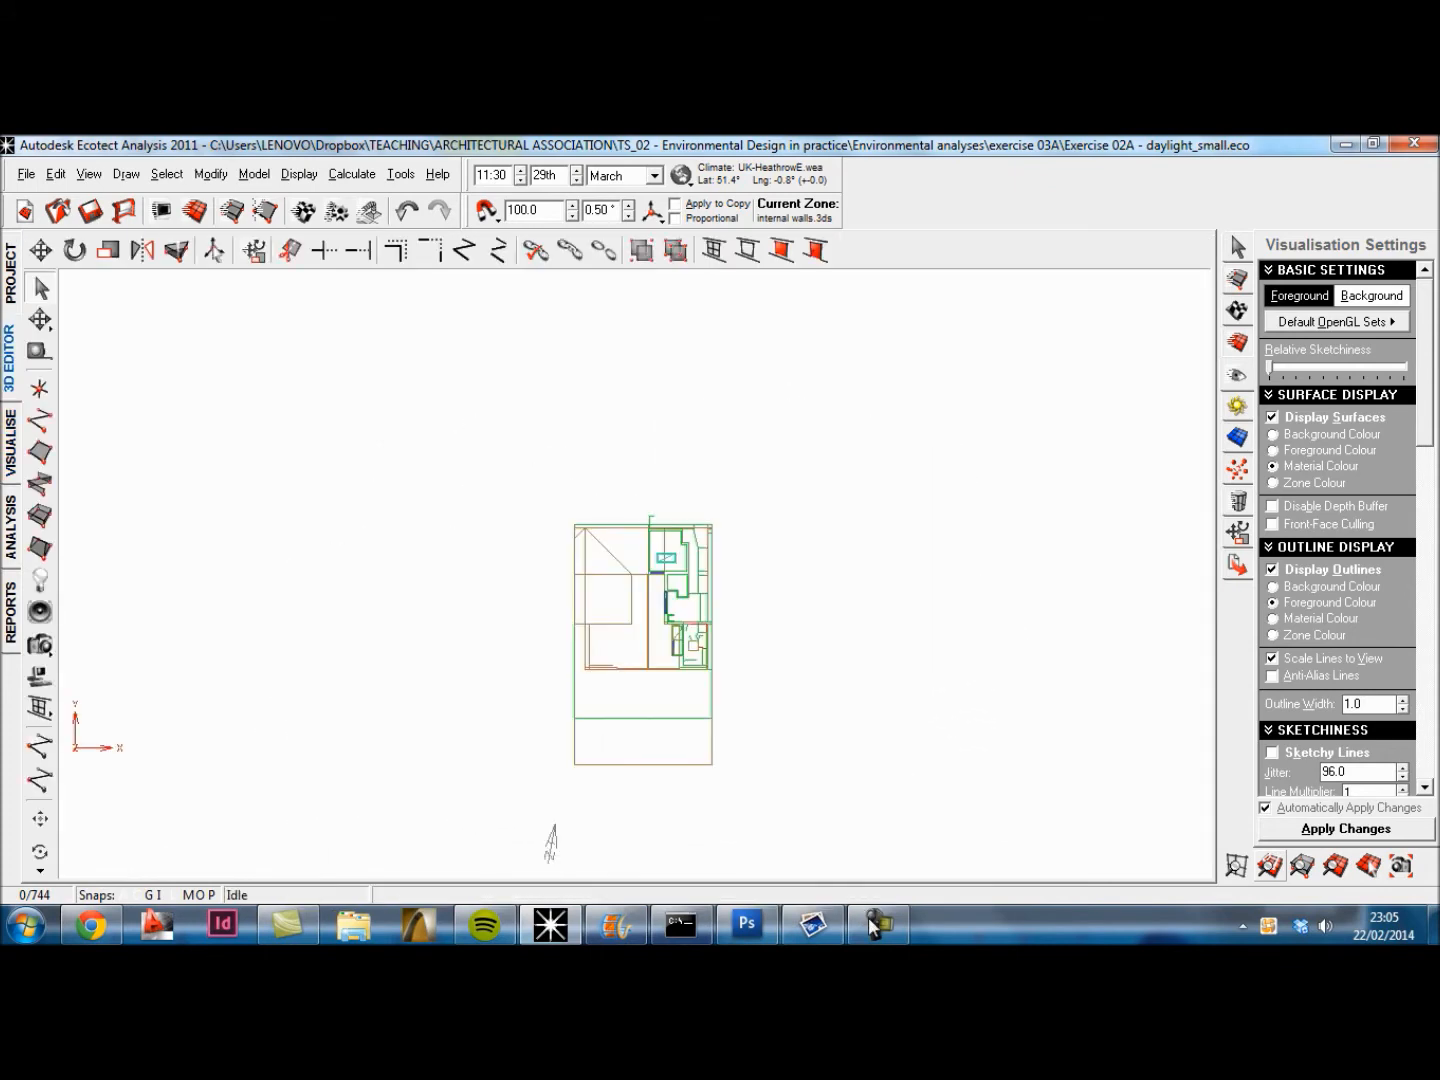
{"action": "left_click", "coordinate": [40, 645]}
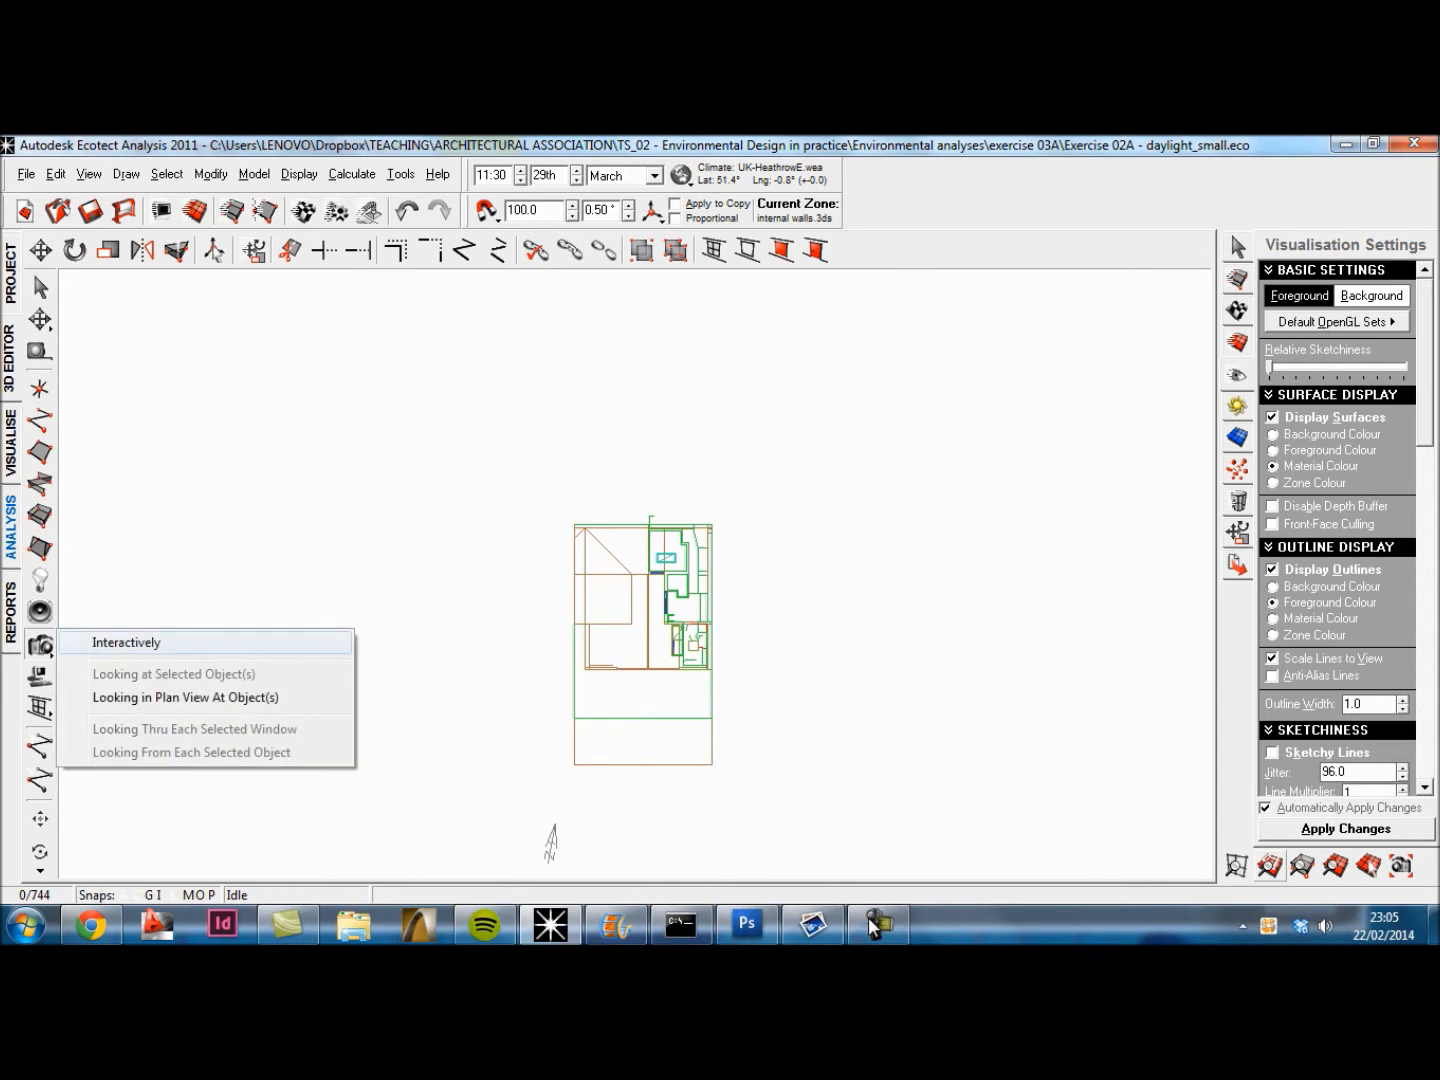
{"action": "left_click", "coordinate": [126, 642]}
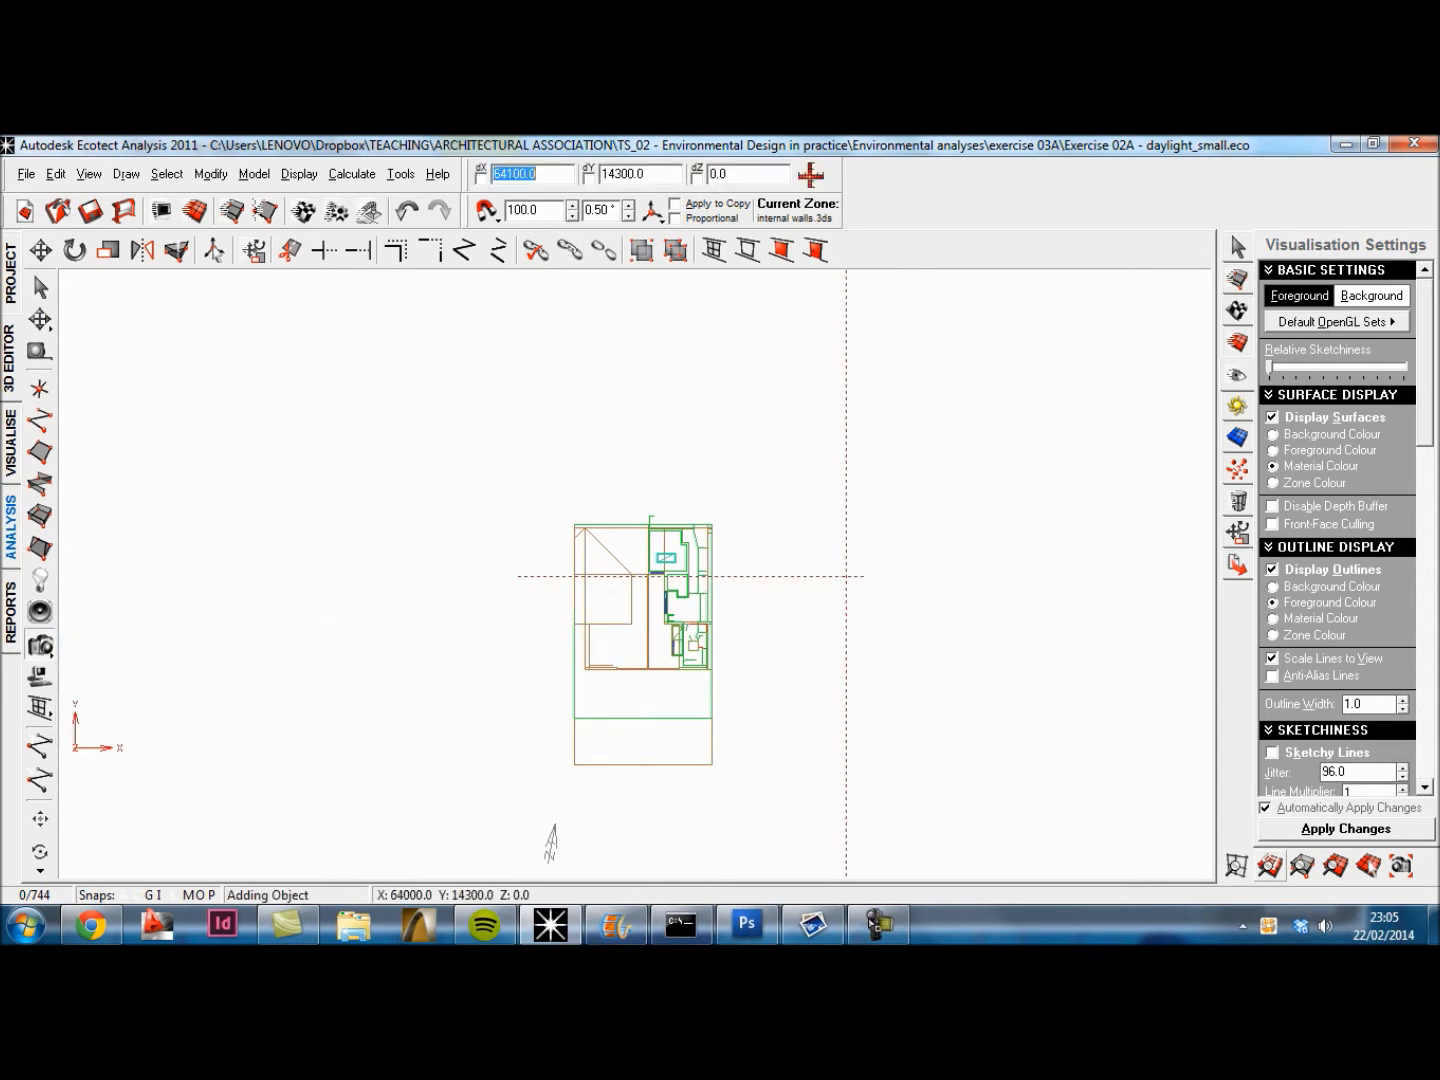
{"action": "scroll", "coordinate": [738, 630], "scroll_direction": "up", "scroll_amount": 5}
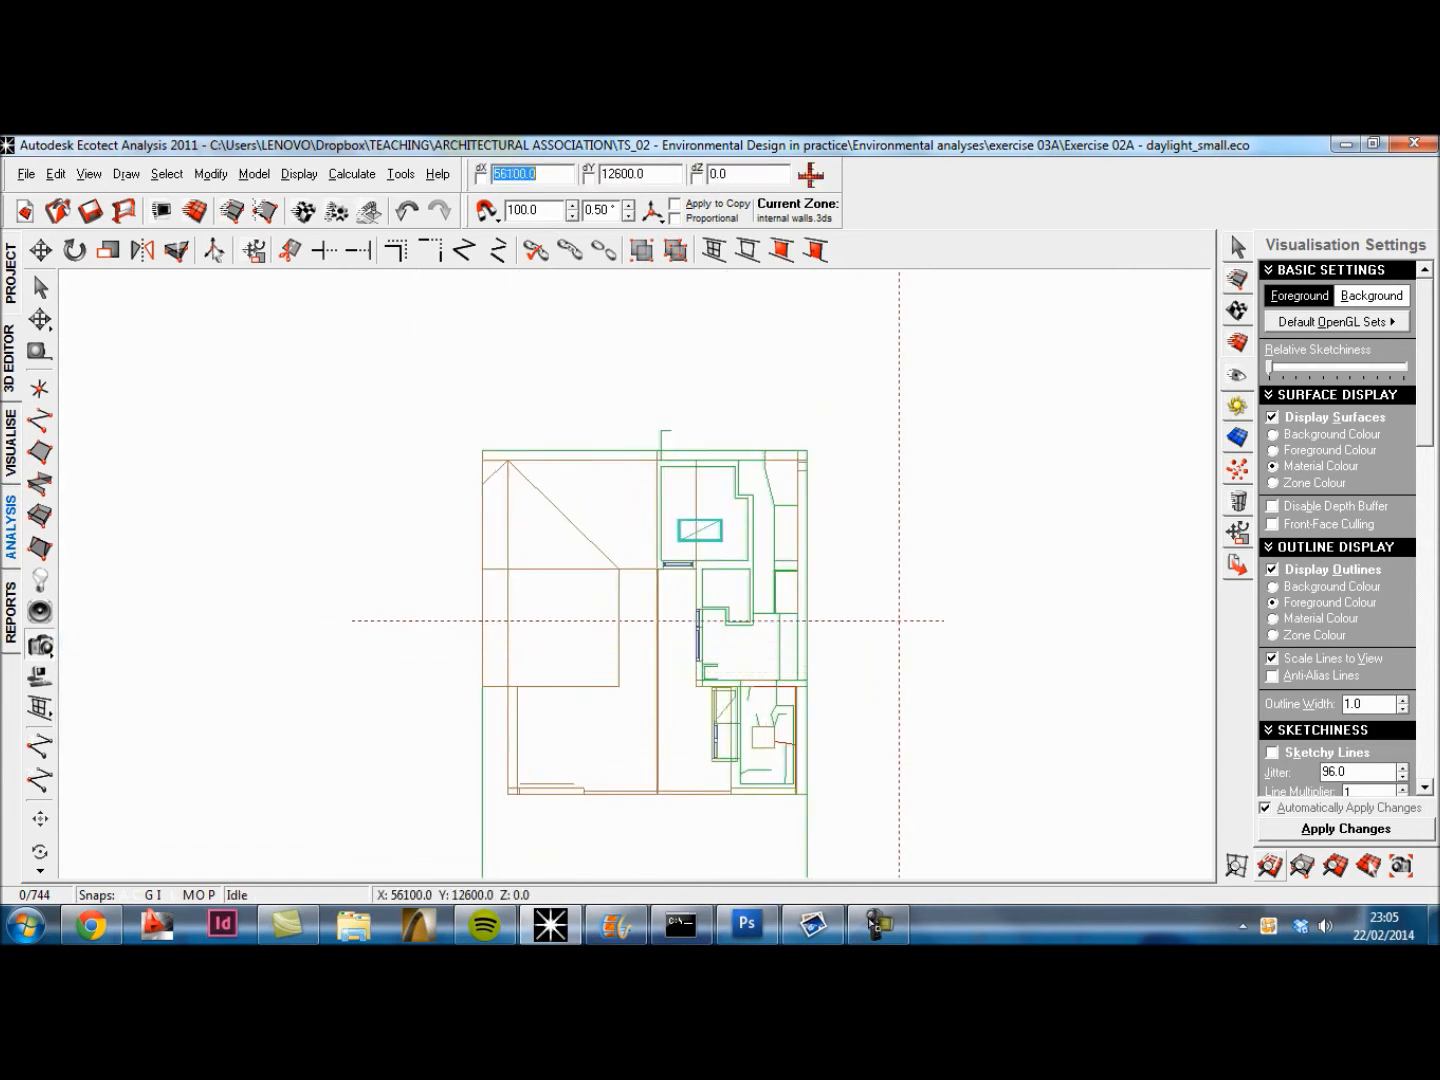
{"action": "left_click", "coordinate": [988, 592]}
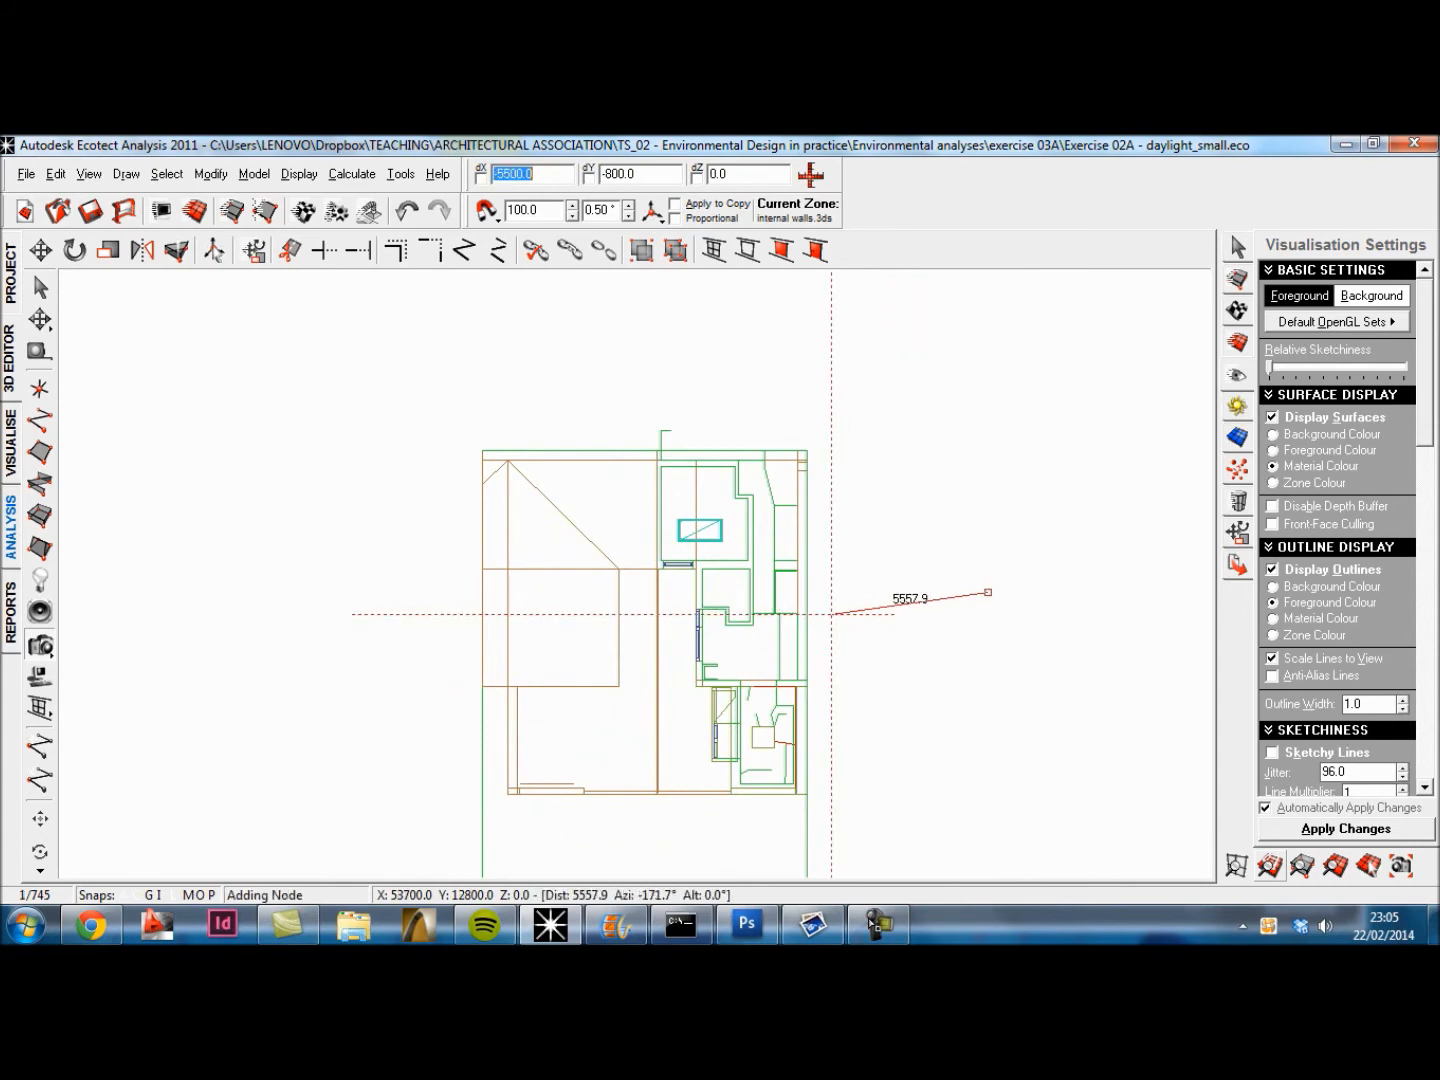
{"action": "left_click", "coordinate": [831, 614]}
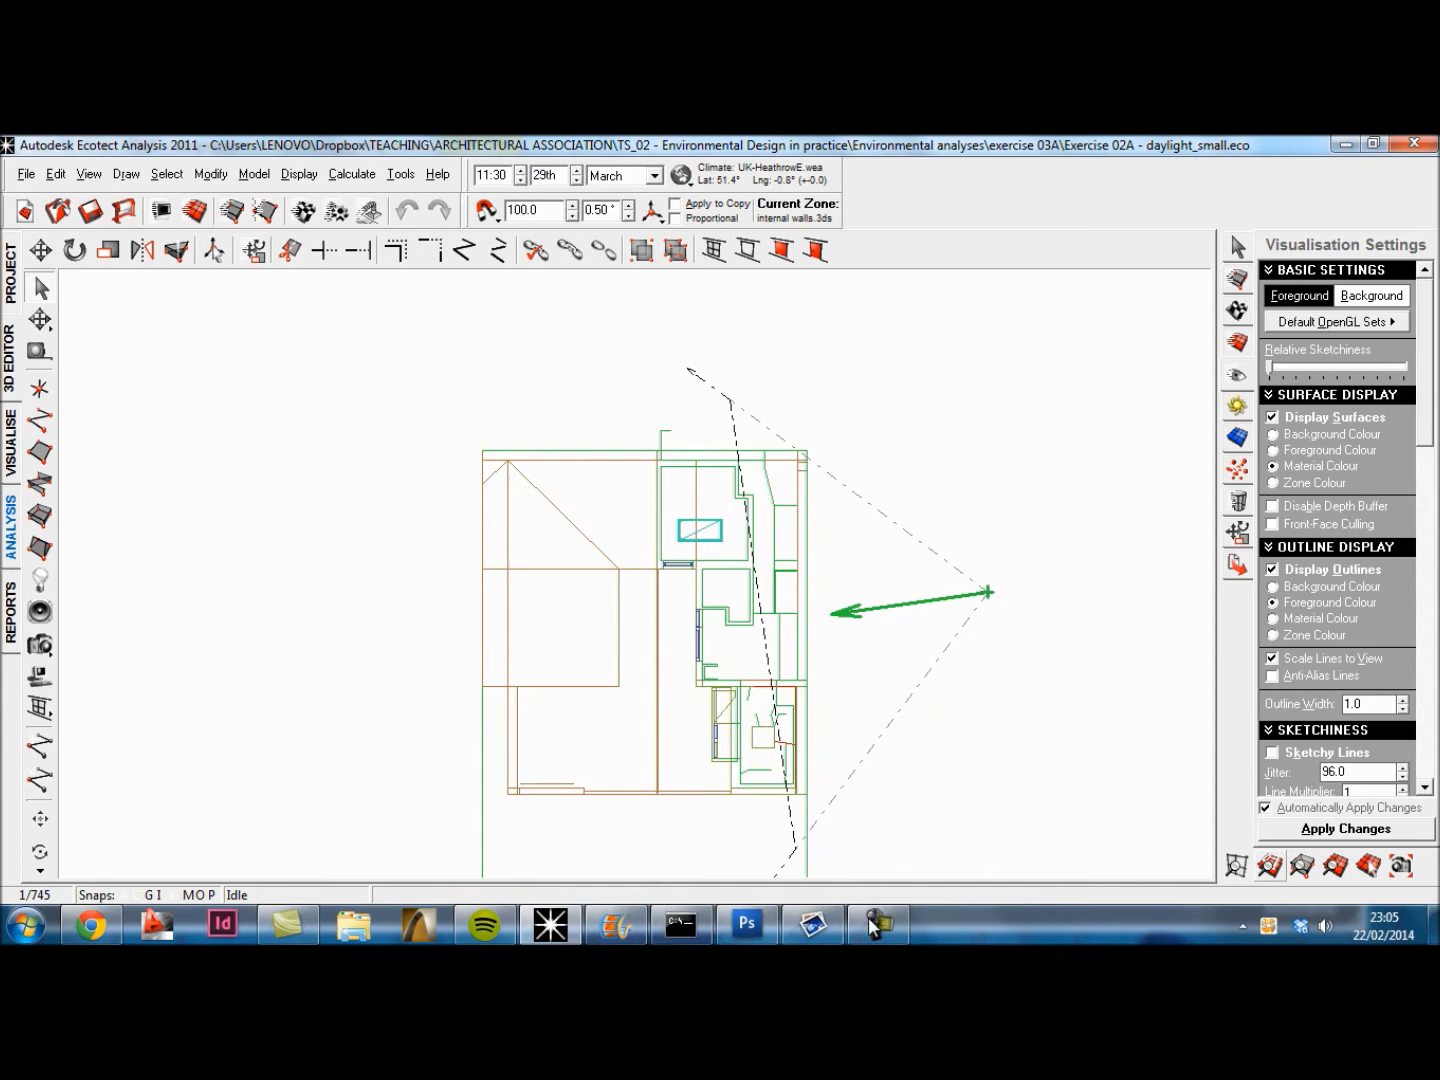
Step: Set the front clipping plane of the Camera_WideAngle element to 8000 mm and leave its properties
{"action": "left_click", "coordinate": [1237, 311]}
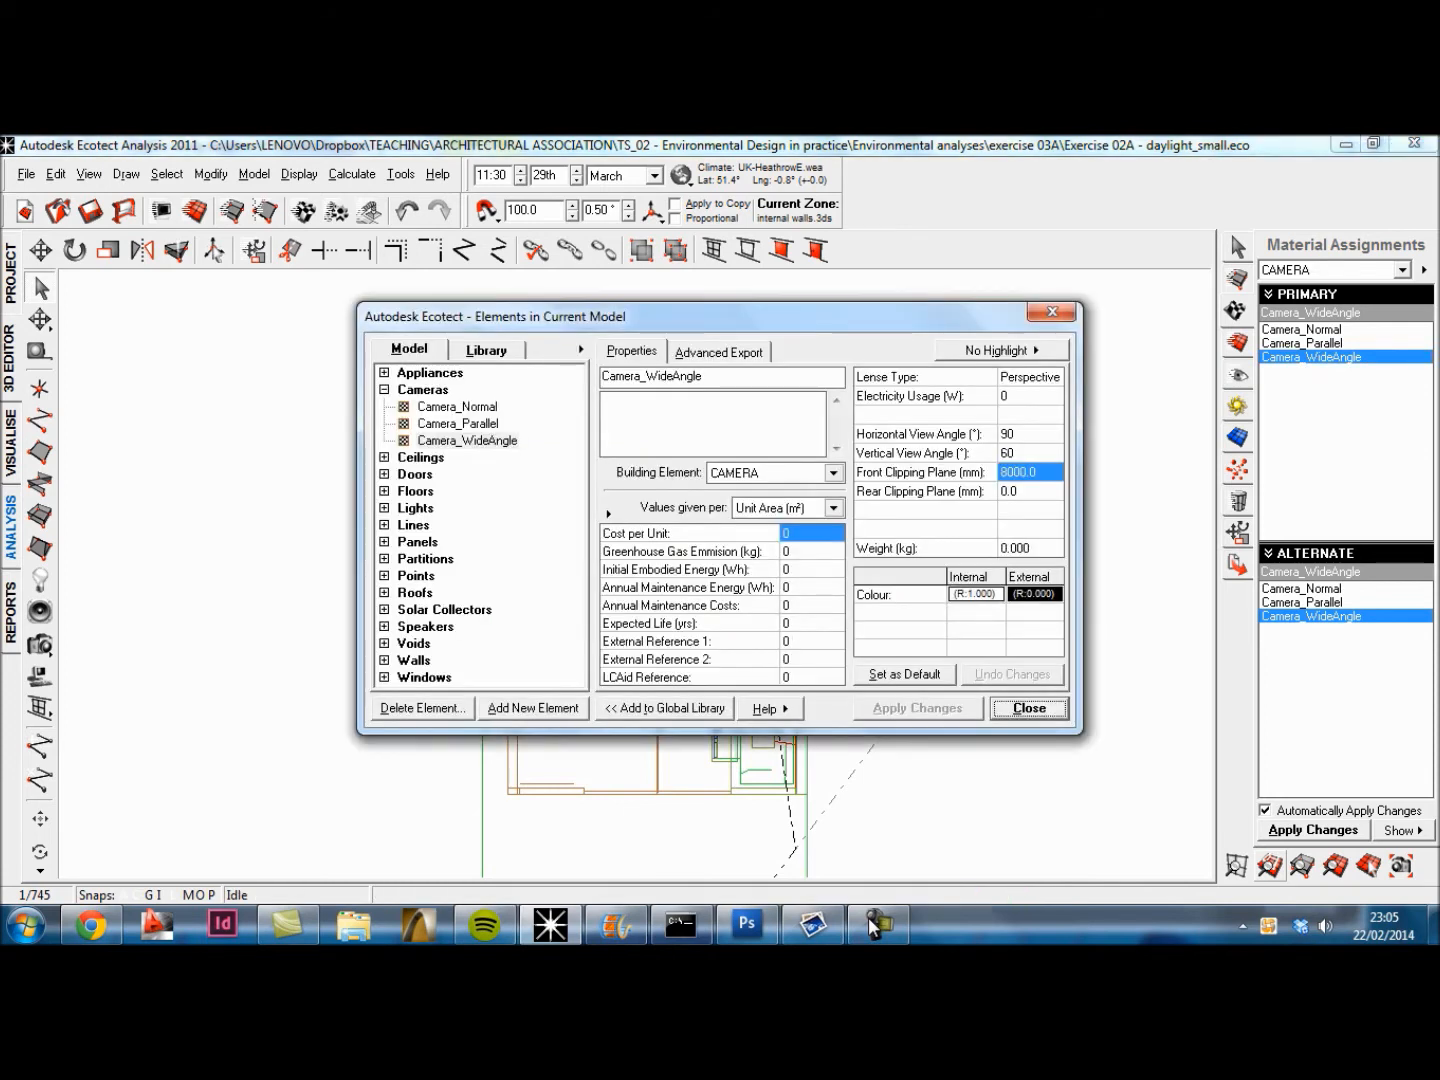
{"action": "left_click", "coordinate": [1020, 472]}
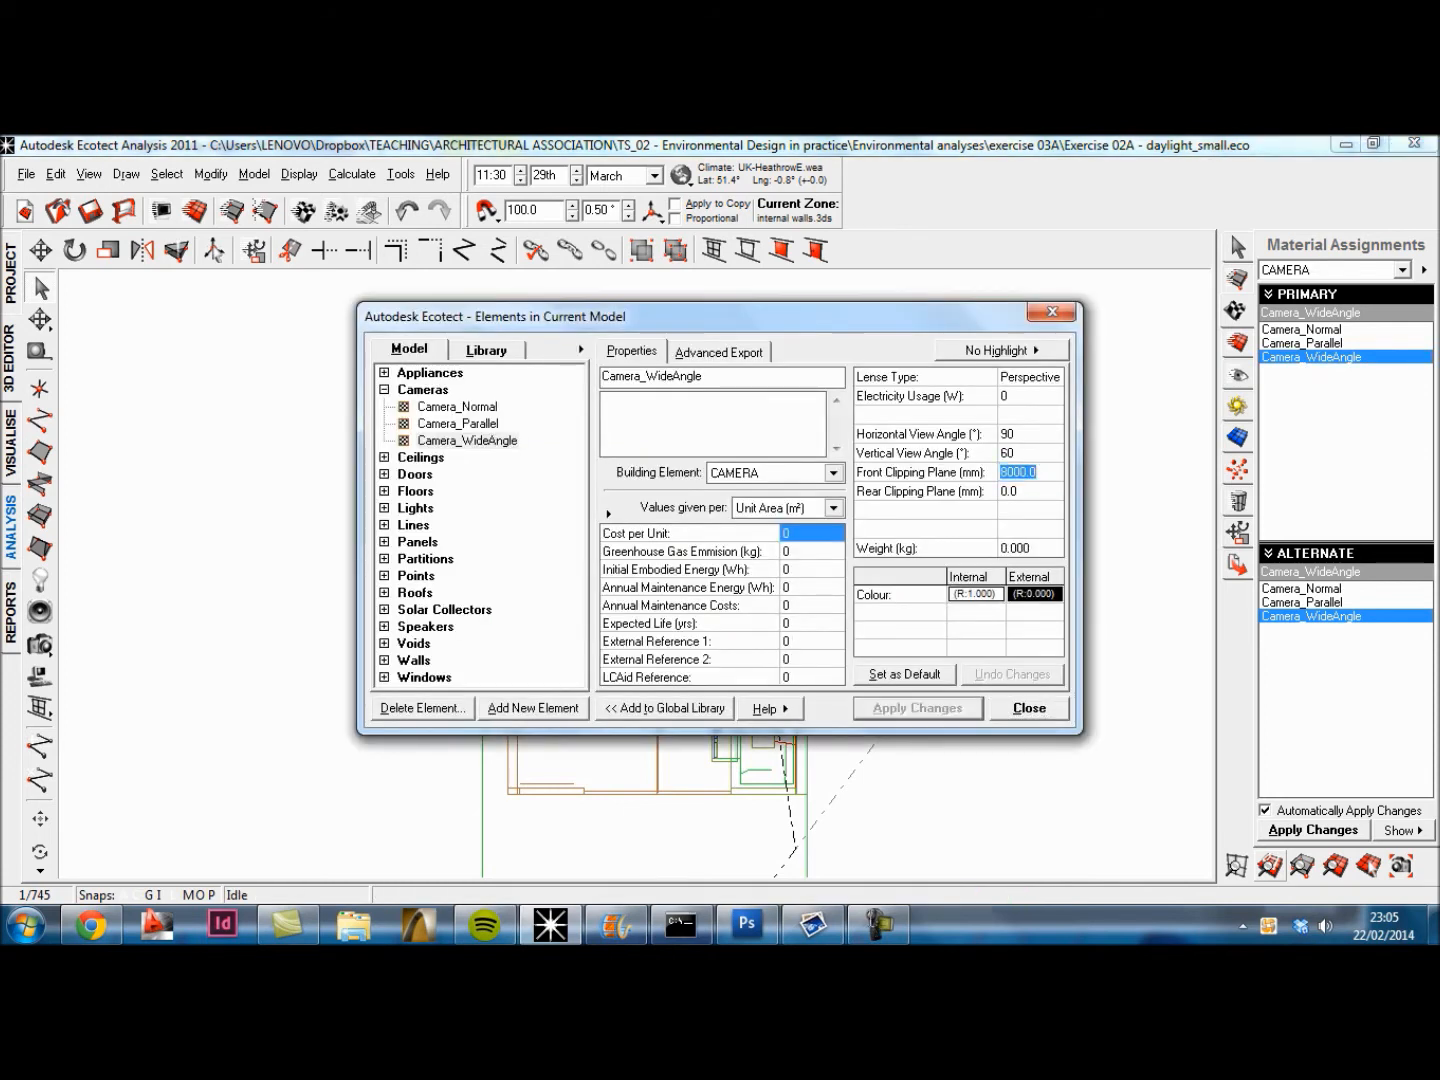
{"action": "left_click_drag", "start_coordinate": [1040, 472], "coordinate": [1000, 472]}
{"action": "type", "text": "8"}
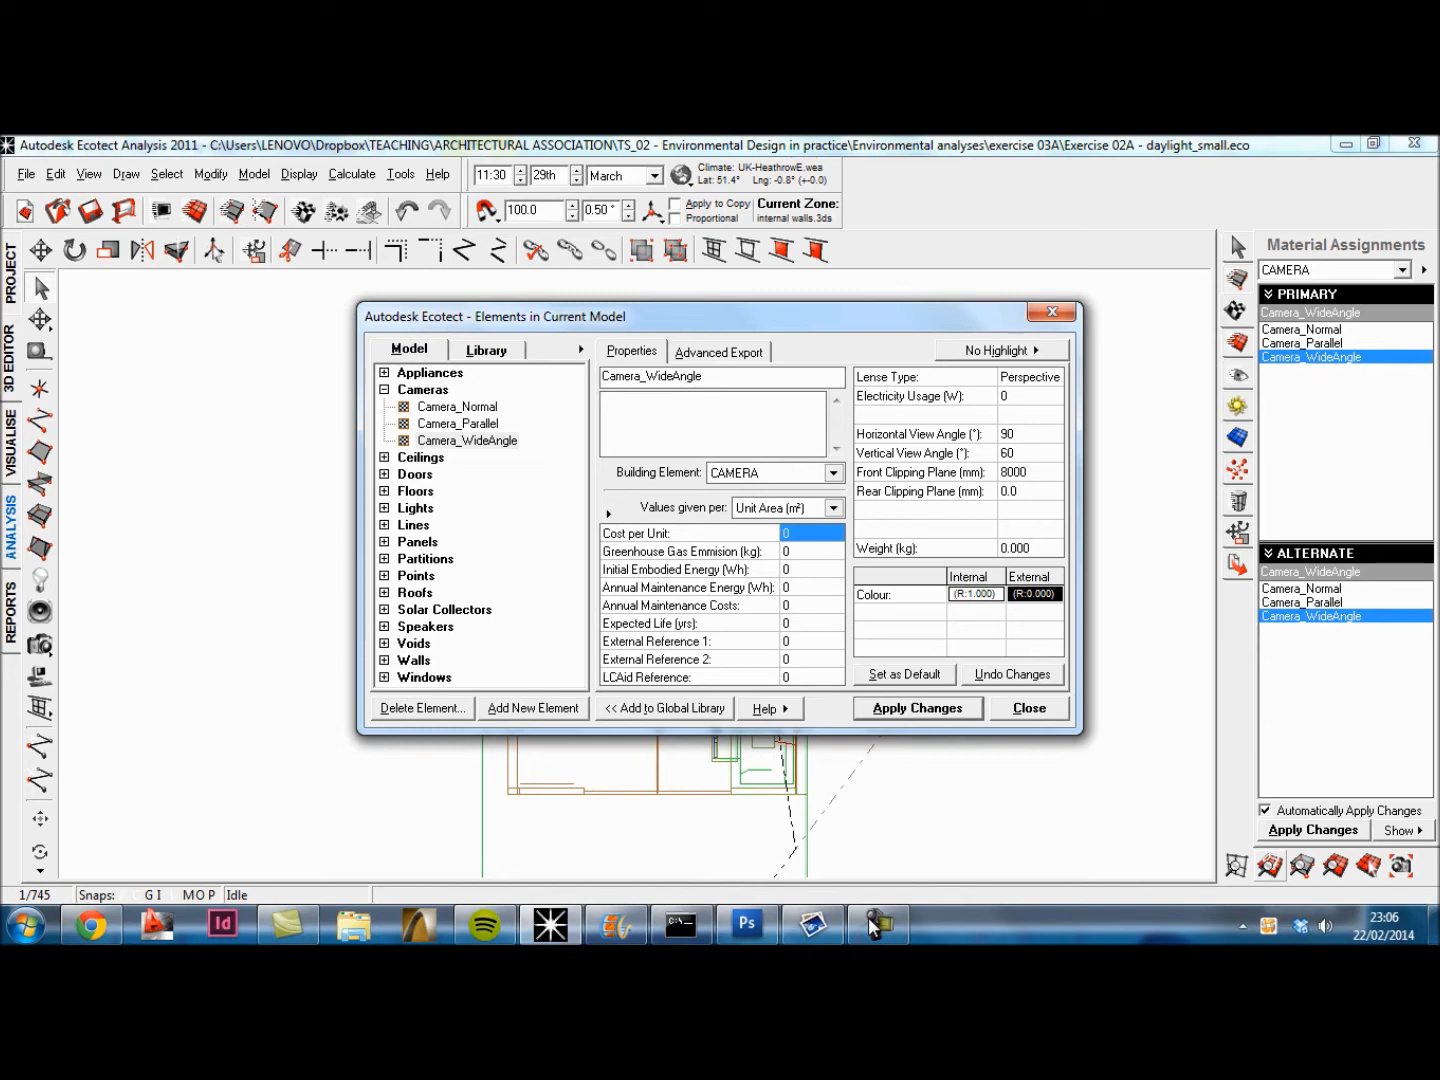
{"action": "key", "text": "Return"}
{"action": "key", "text": "Return"}
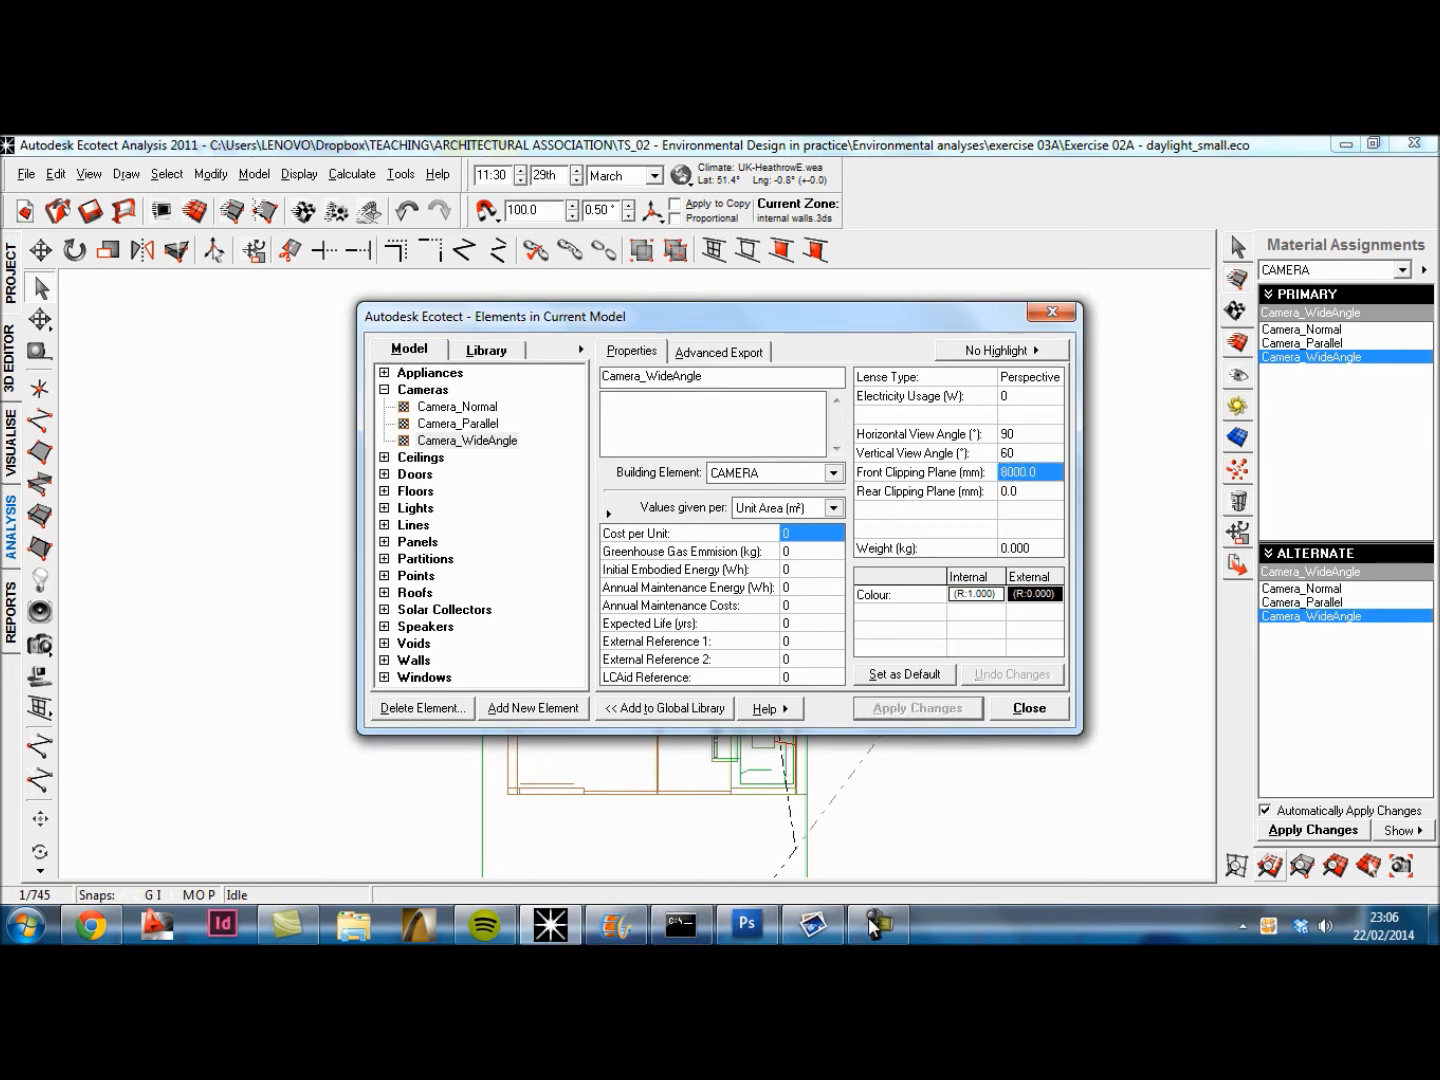
{"action": "key", "text": "Escape"}
Step: Move the wide-angle camera slightly closer to the building along the X axis in plan view
{"action": "middle_click_drag", "start_coordinate": [700, 600], "coordinate": [646, 573]}
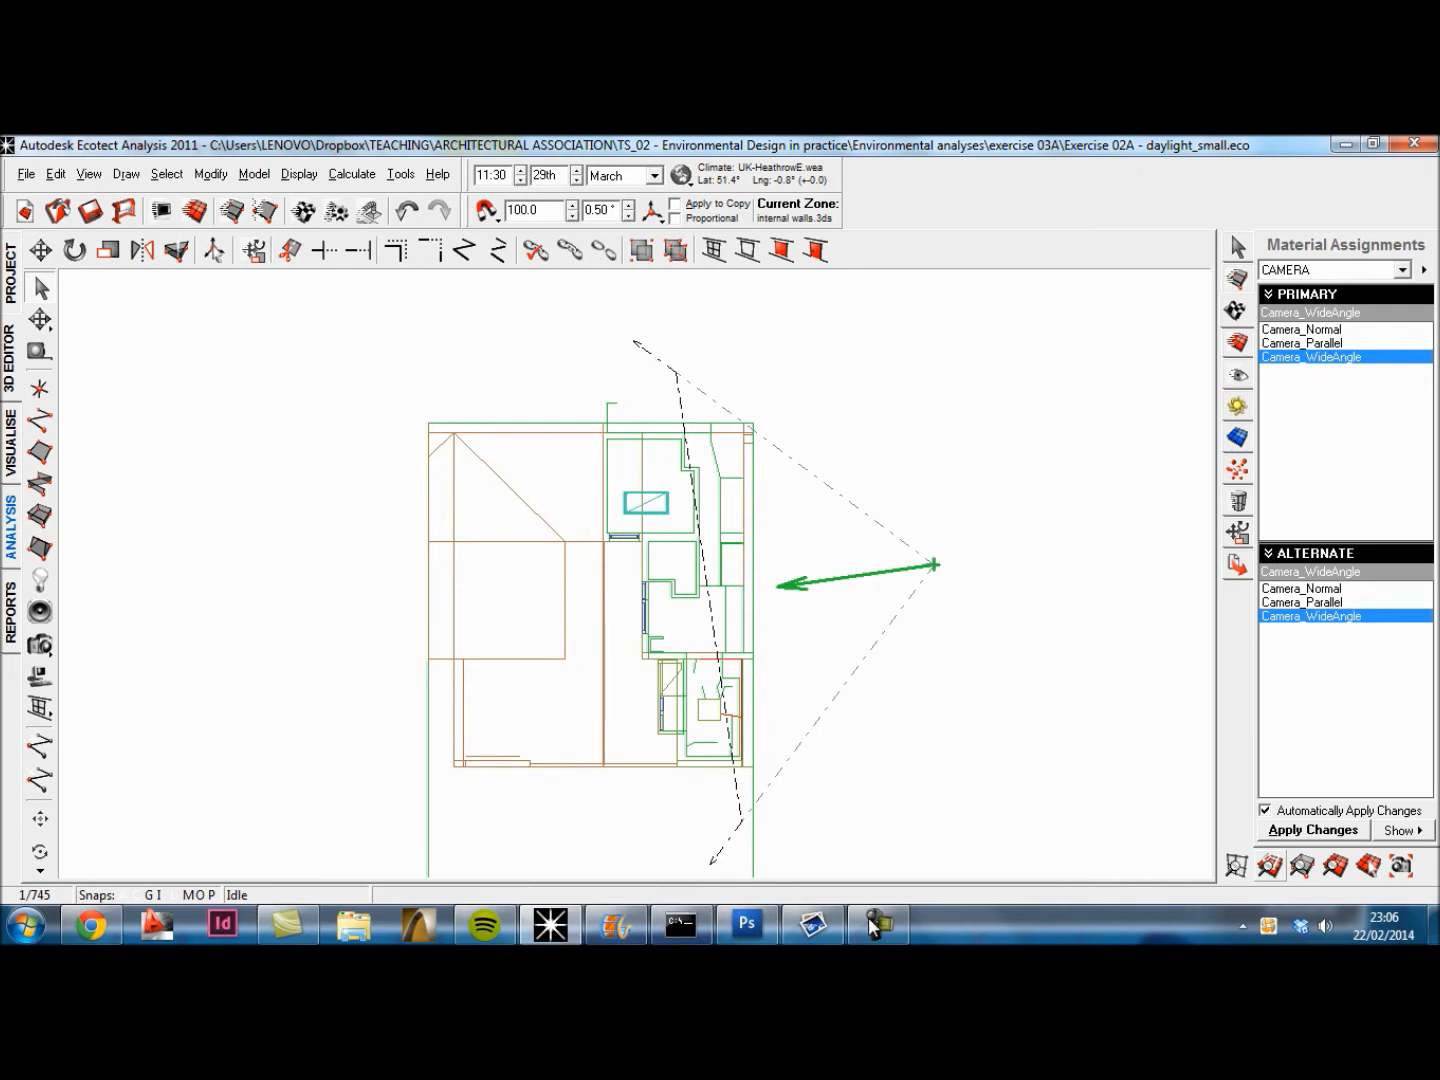
{"action": "left_click", "coordinate": [40, 319]}
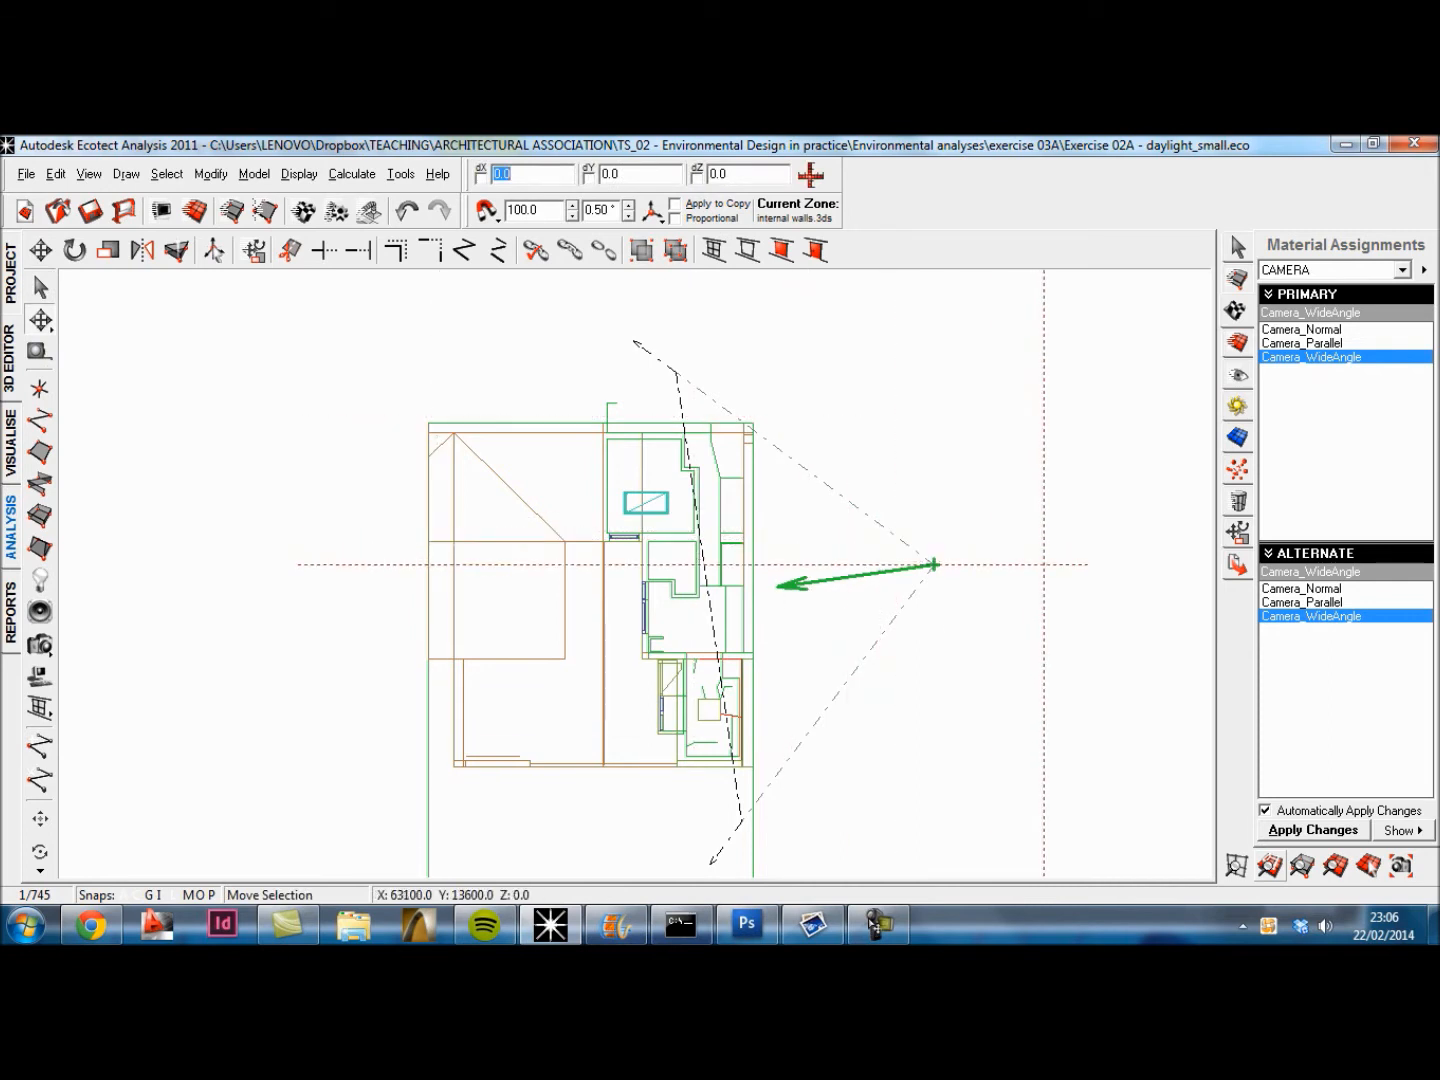
{"action": "left_click", "coordinate": [1050, 568]}
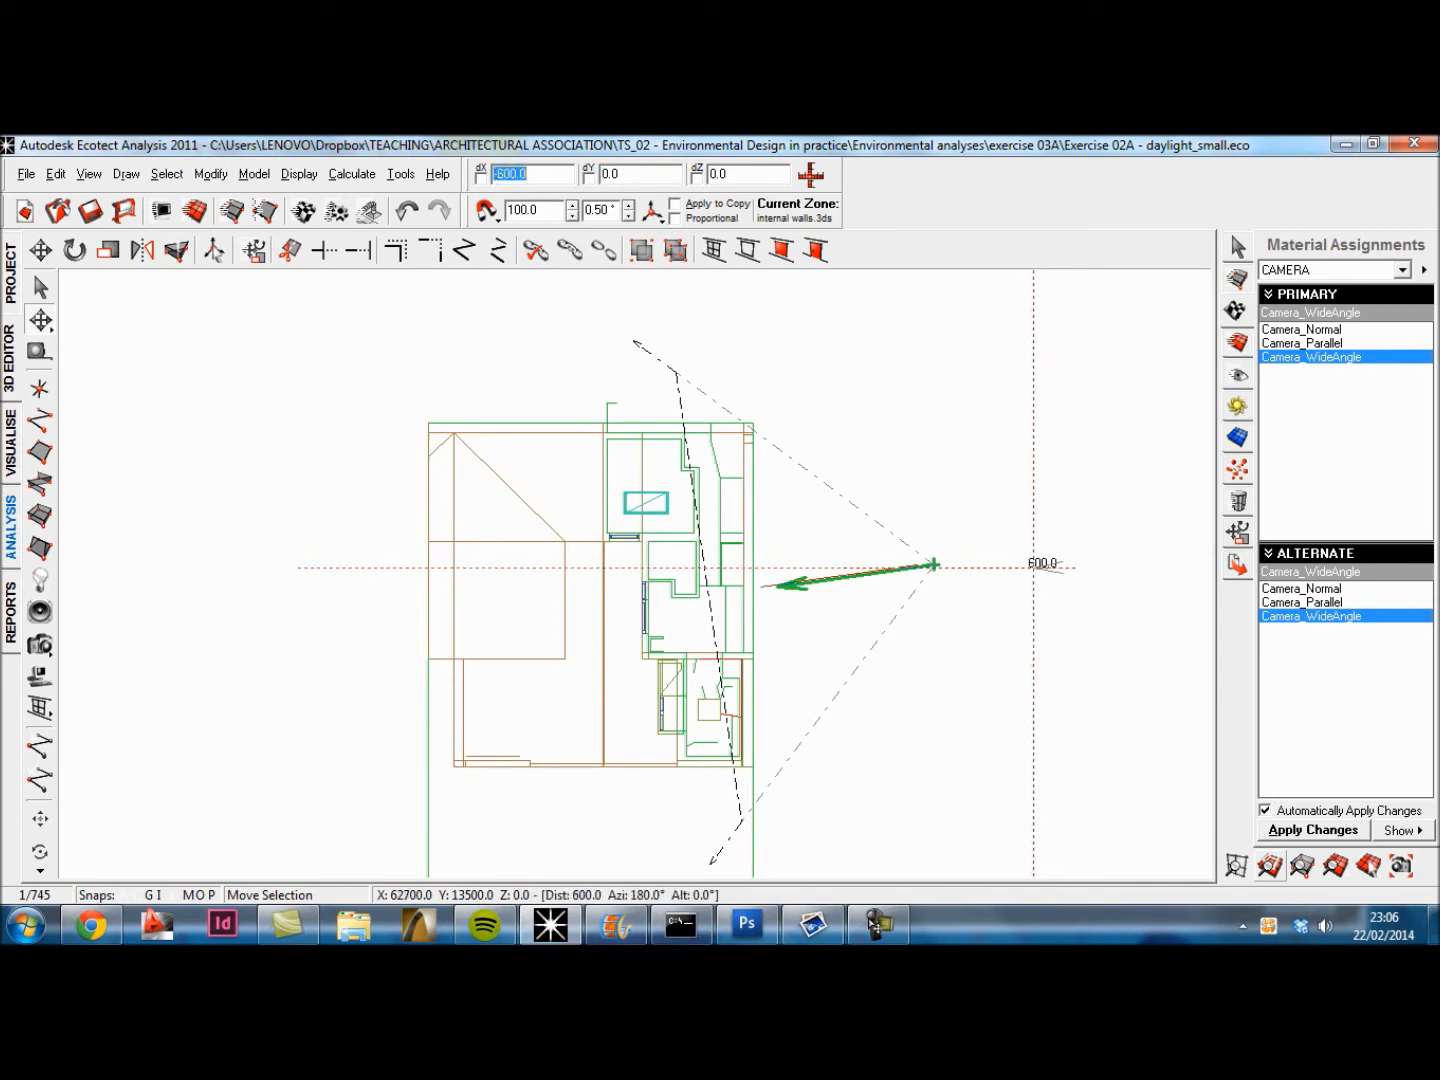
{"action": "left_click", "coordinate": [1035, 568]}
{"action": "left_click", "coordinate": [1035, 568]}
{"action": "left_click", "coordinate": [1038, 568]}
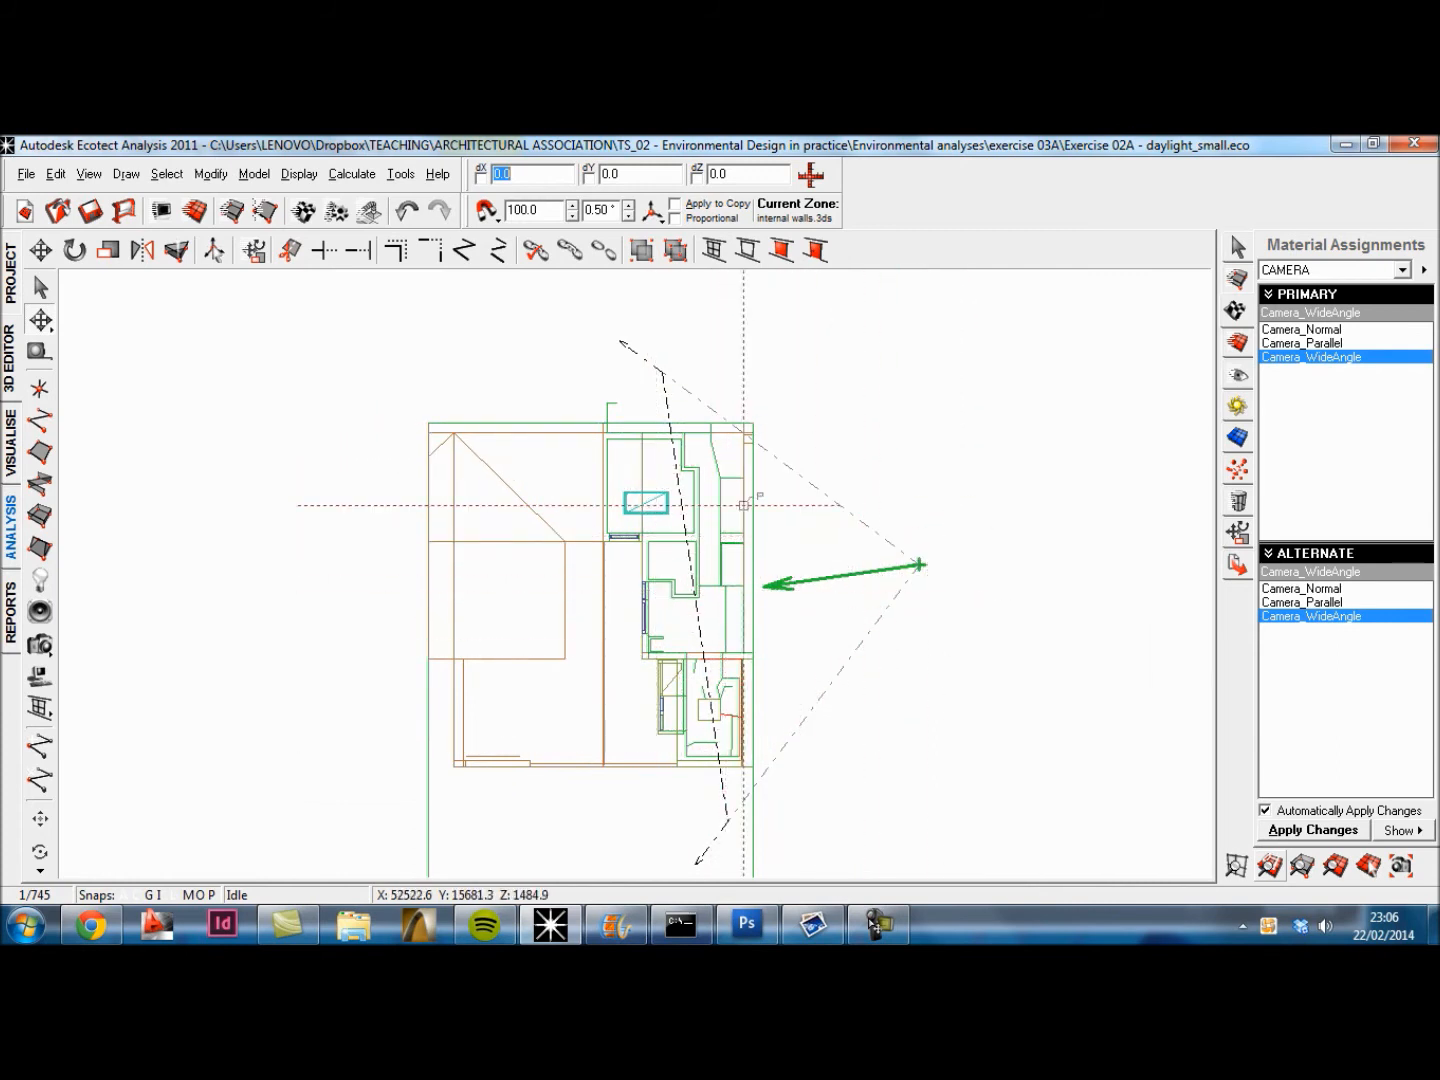
Step: Raise the camera by 1650 mm along Z in the elevation view
{"action": "left_click", "coordinate": [10, 272]}
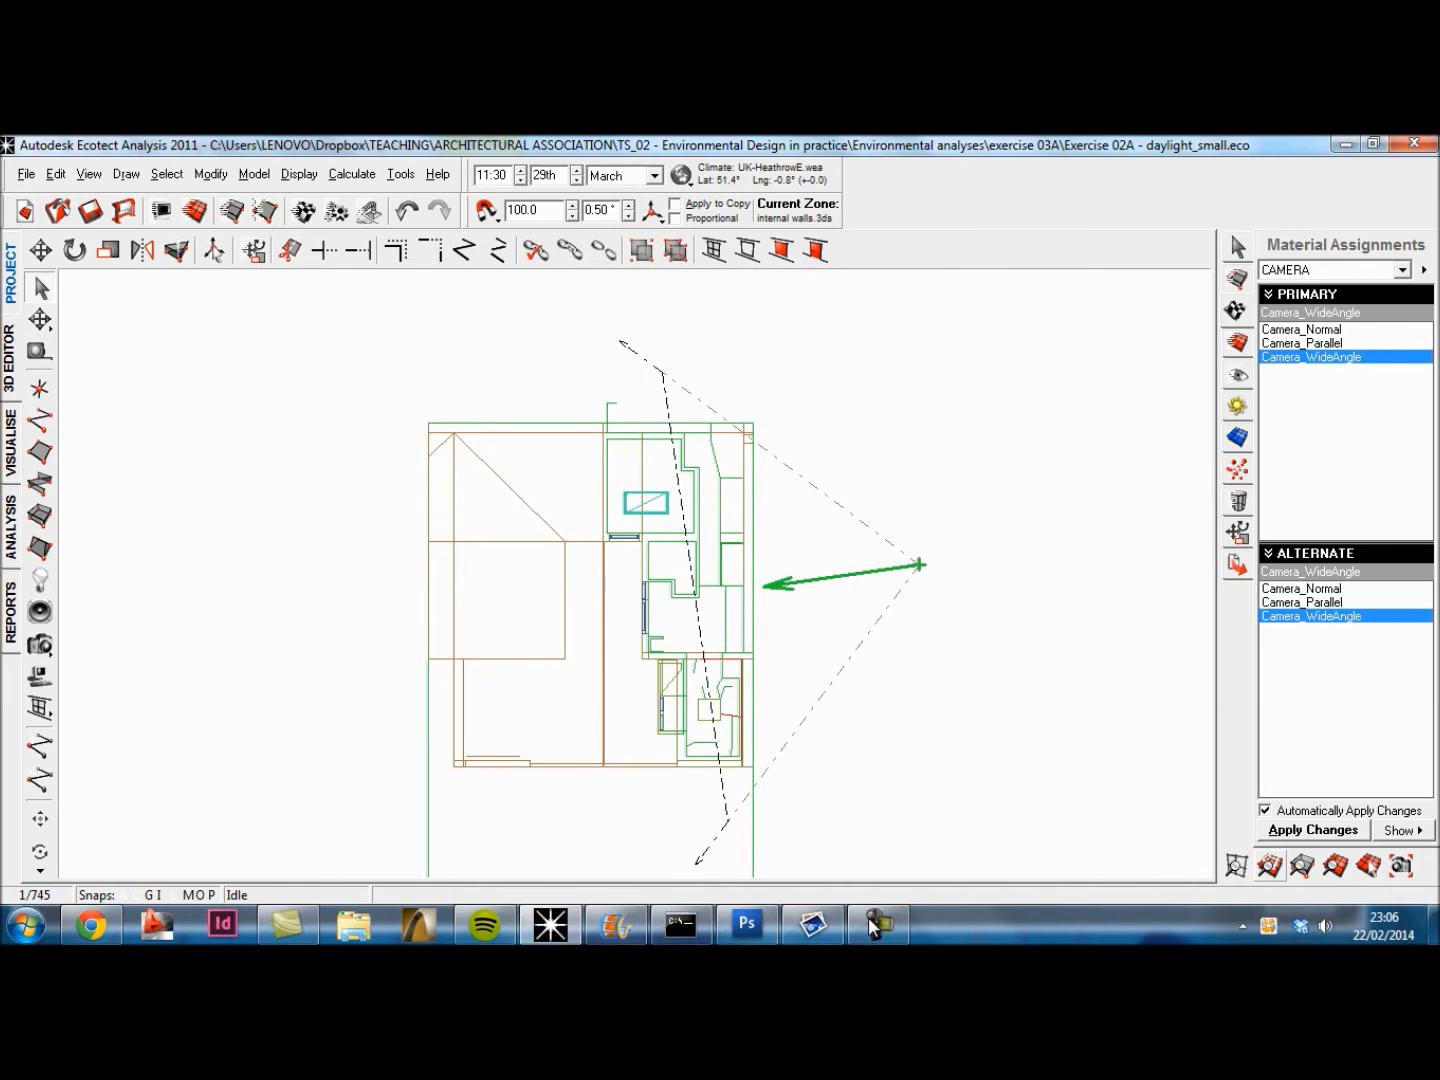
{"action": "key", "text": "F7"}
{"action": "middle_click_drag", "start_coordinate": [980, 660], "coordinate": [553, 511]}
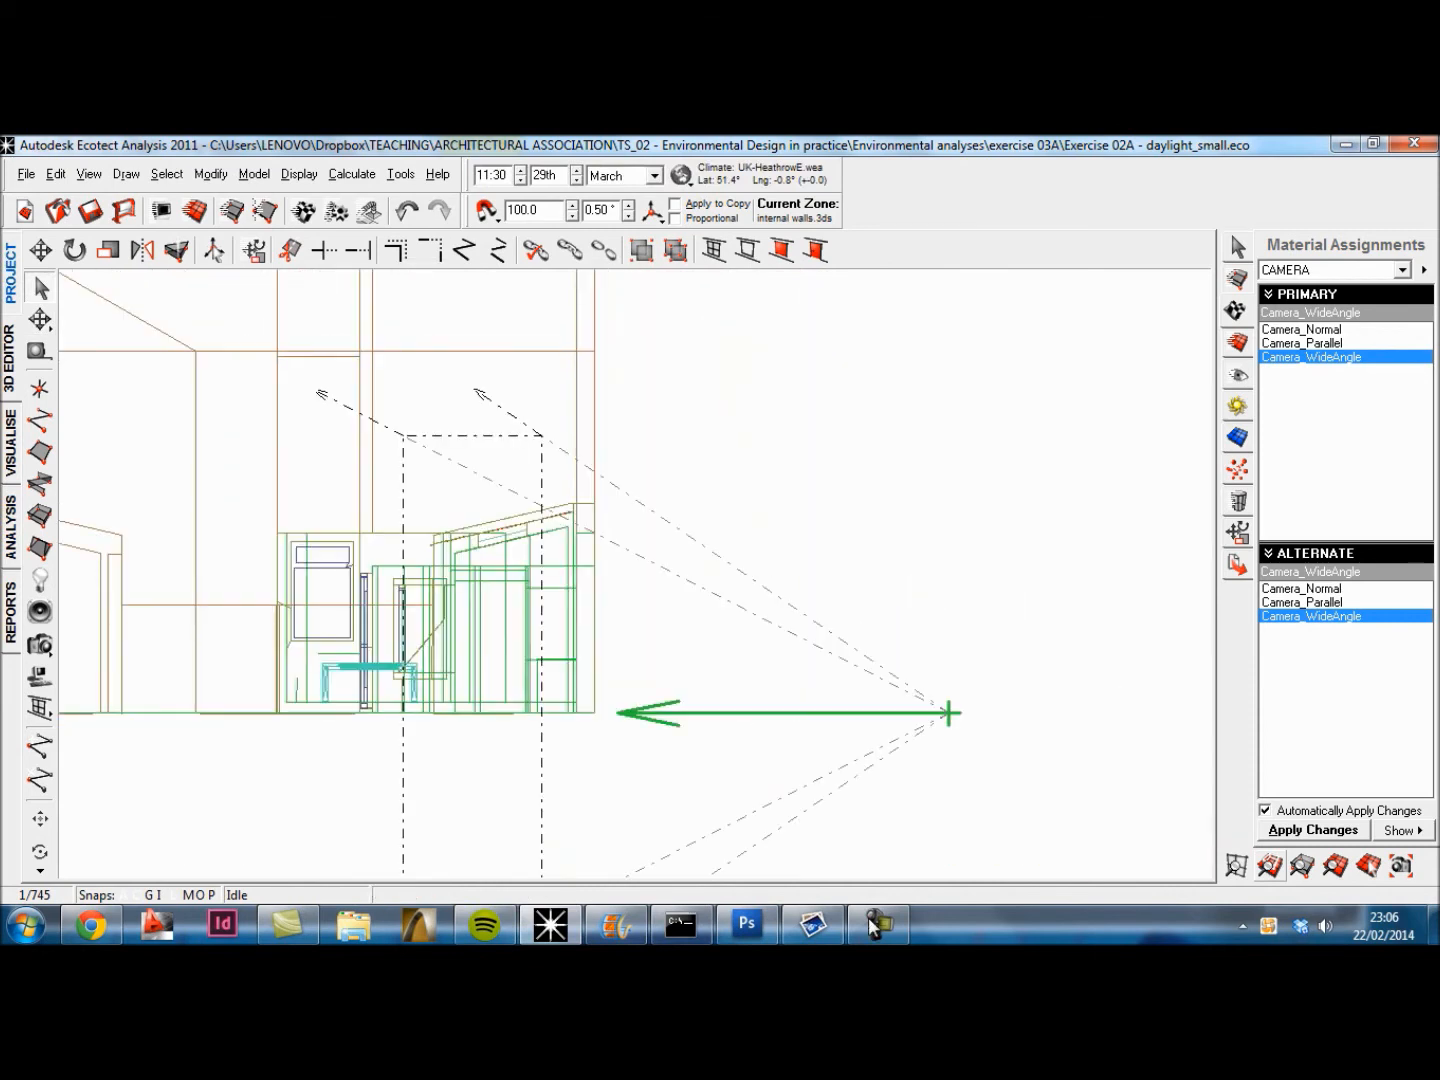
{"action": "left_click", "coordinate": [40, 319]}
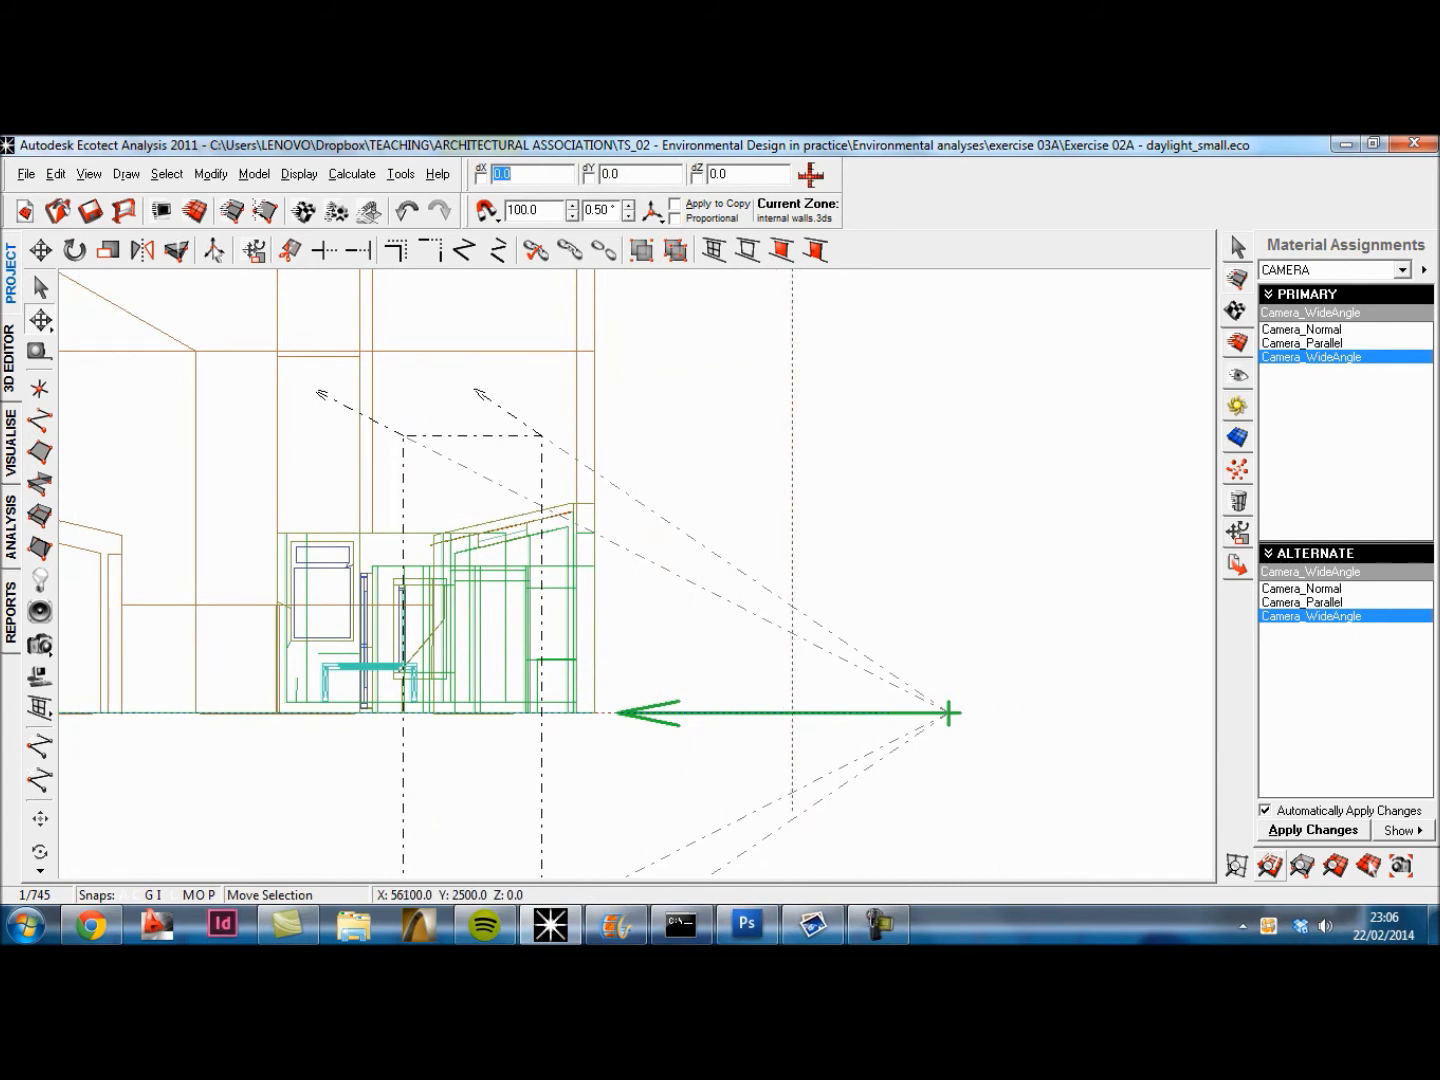
{"action": "double_click", "coordinate": [726, 174]}
{"action": "type", "text": "1600"}
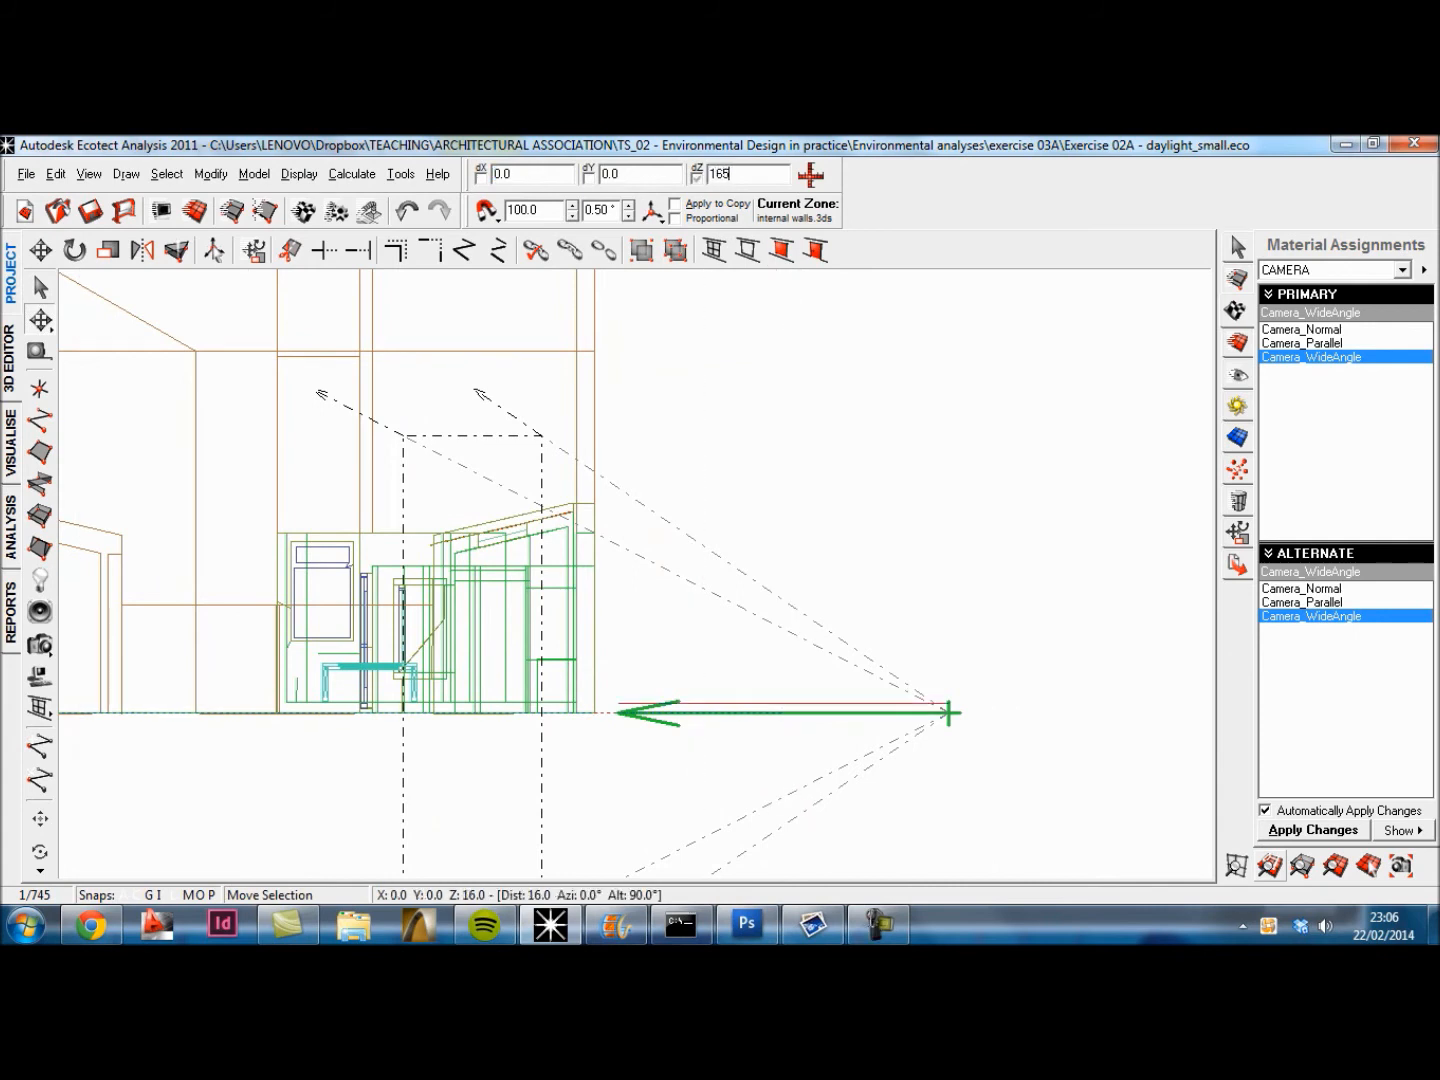
{"action": "key", "text": "Return"}
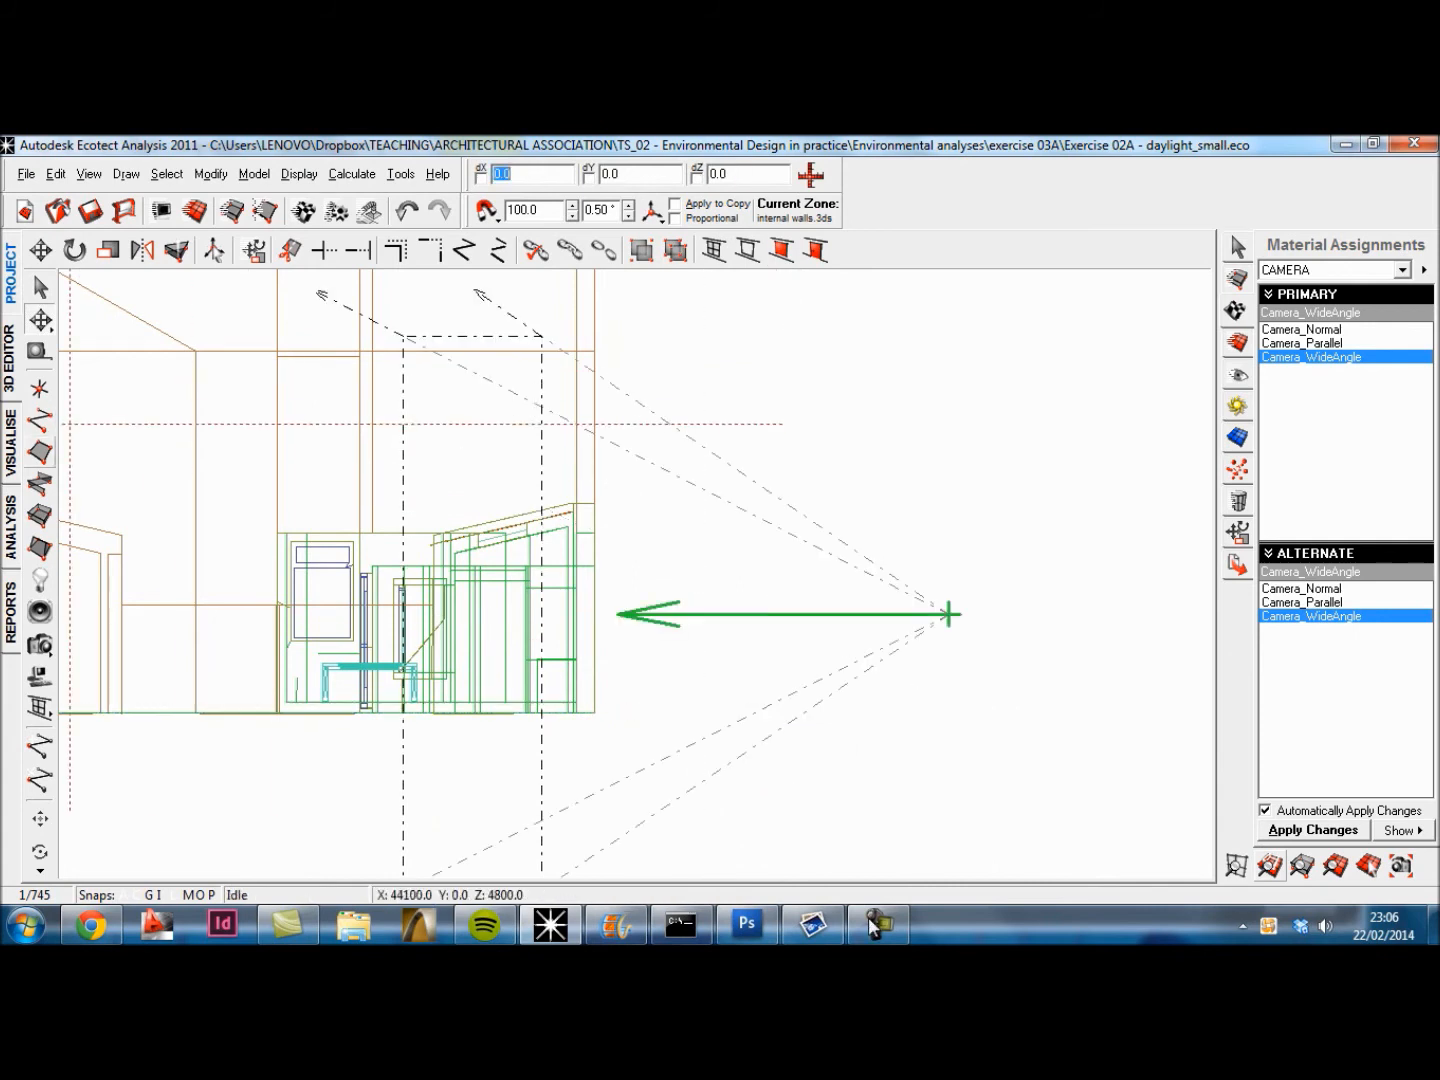
Step: Display the model through the Camera_WideAngle view and export it to Radiance as file 7 in the ts_02 radiance folder
{"action": "left_click", "coordinate": [10, 442]}
{"action": "left_click", "coordinate": [192, 865]}
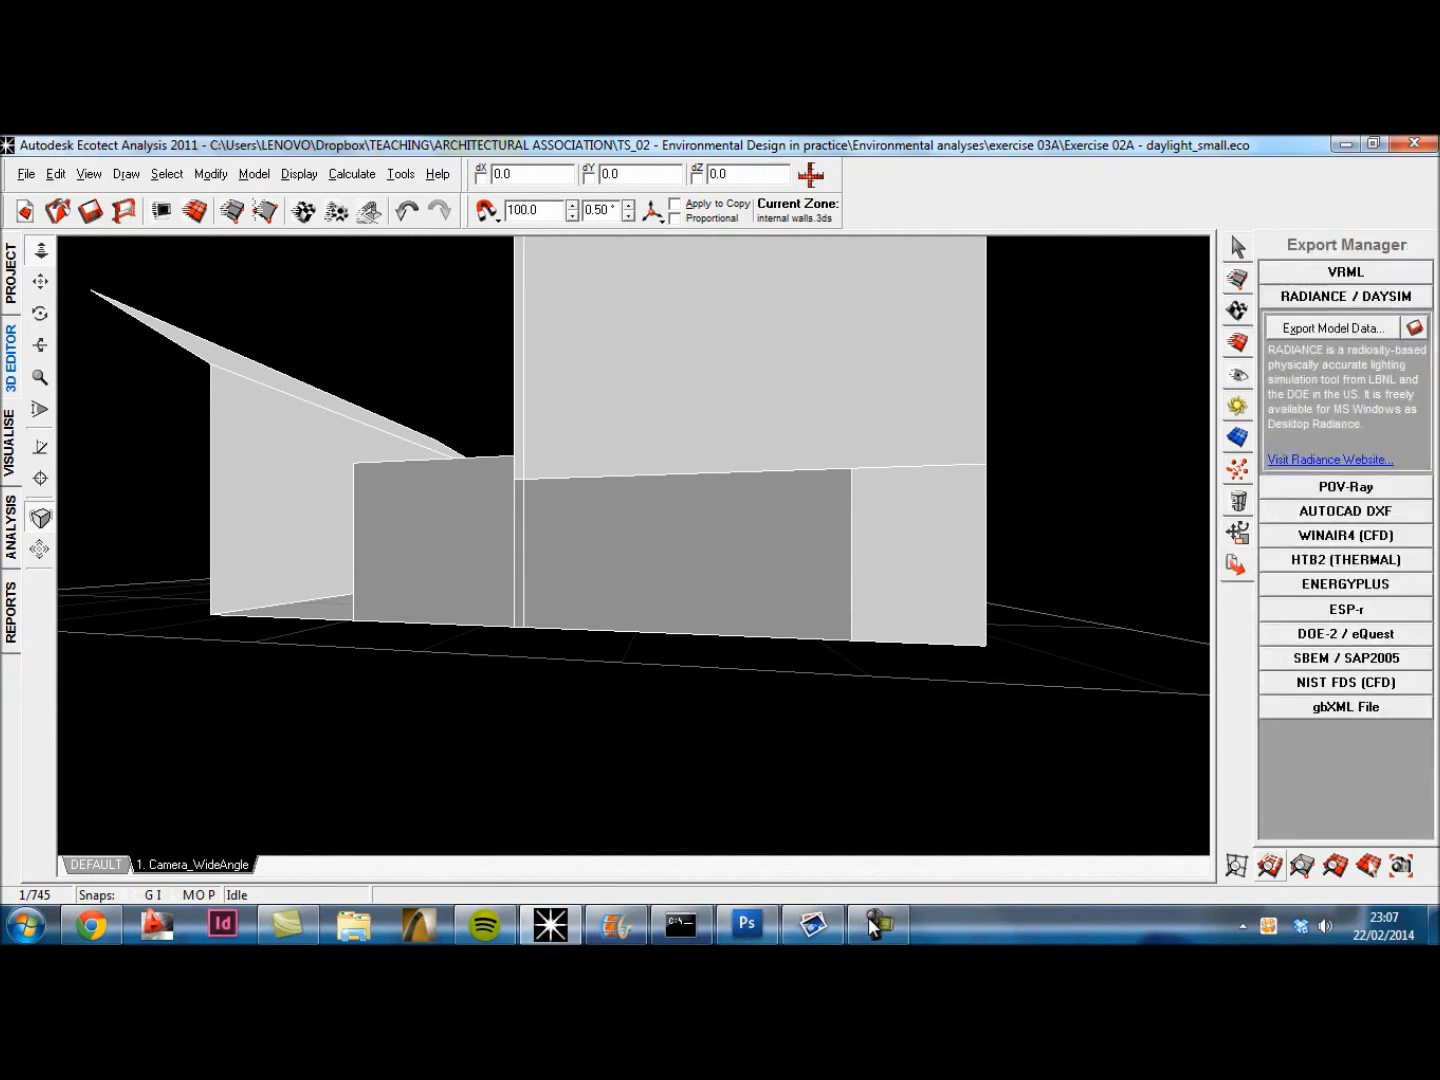
{"action": "left_click", "coordinate": [1414, 327]}
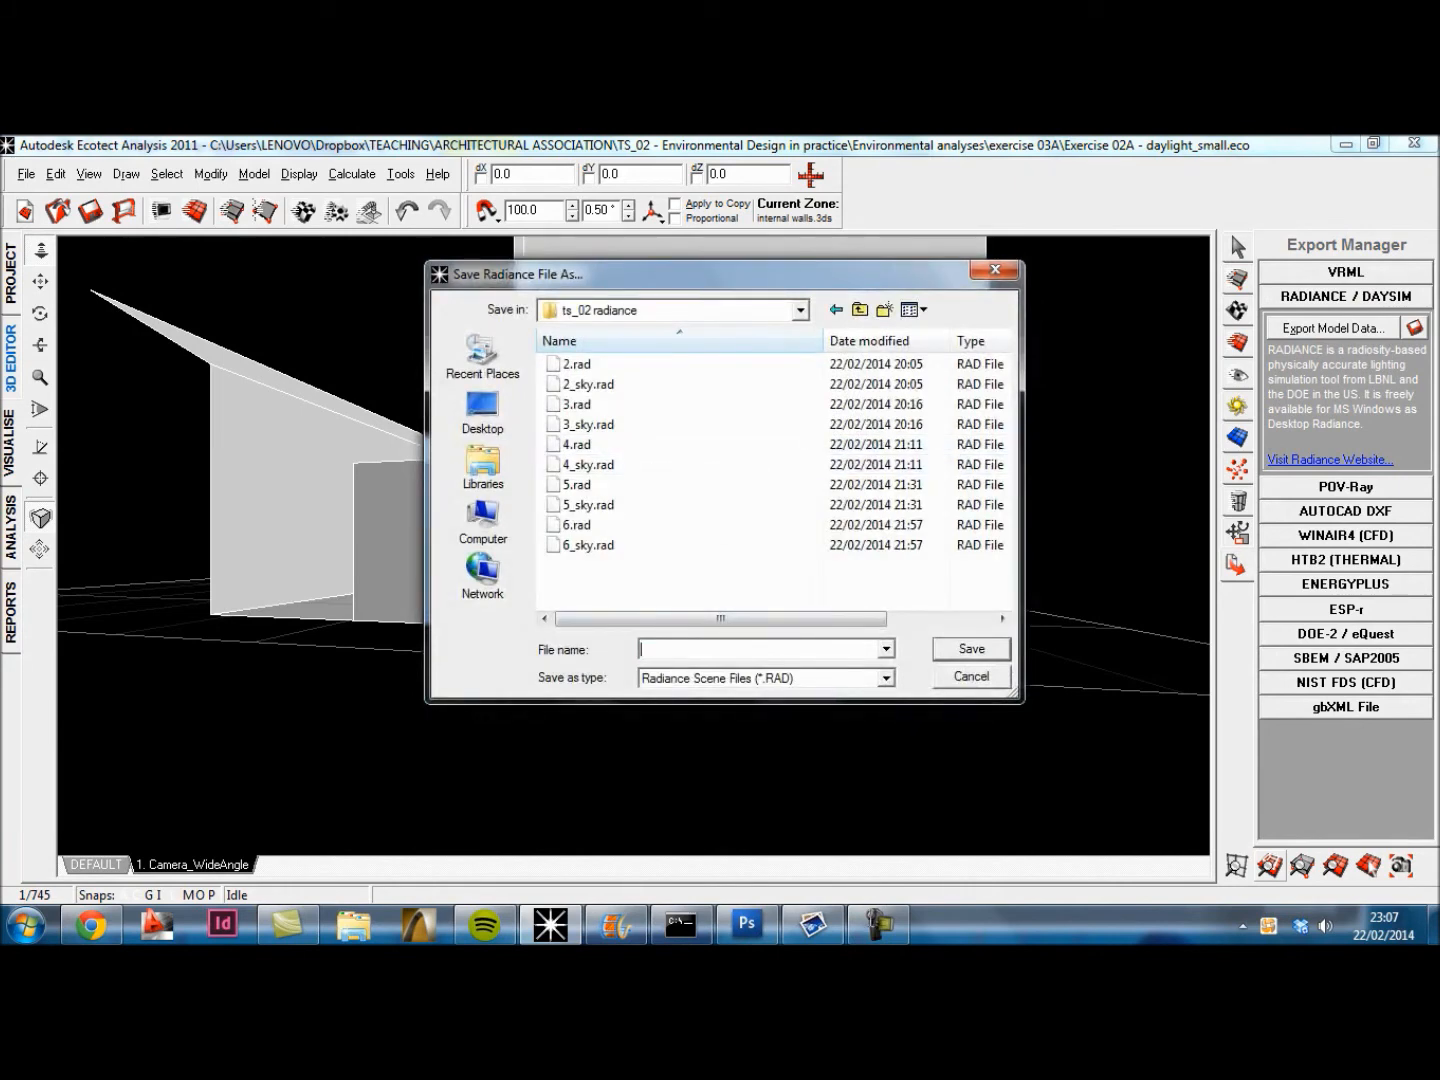
{"action": "type", "text": "5"}
{"action": "key", "text": "Return"}
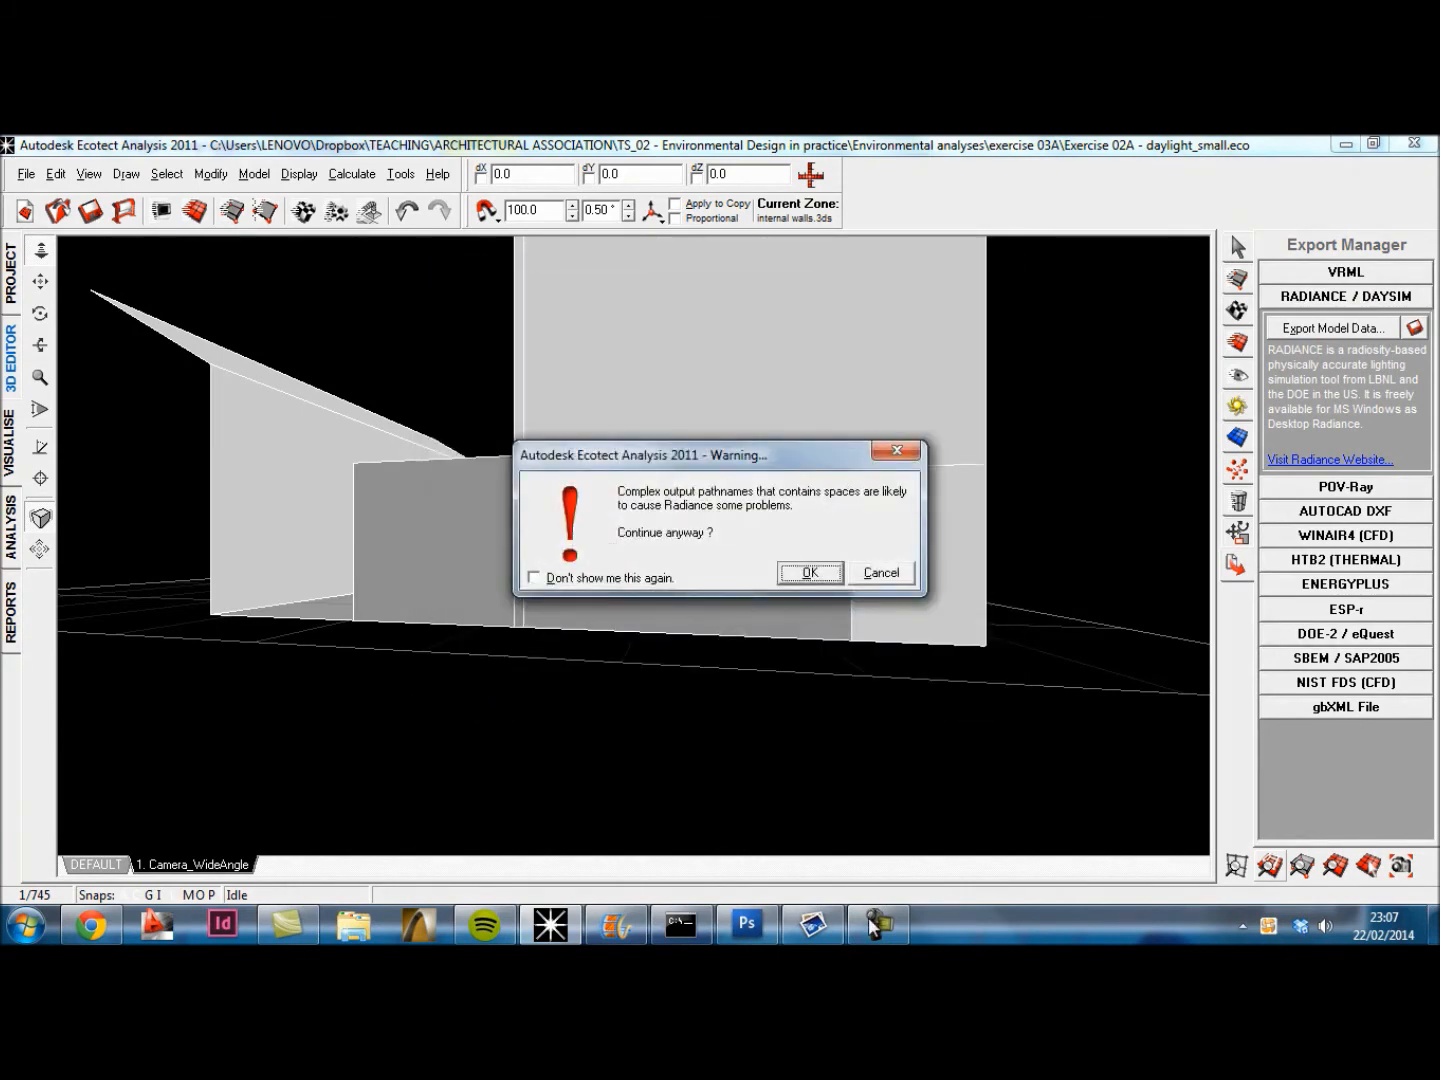
{"action": "key", "text": "Return"}
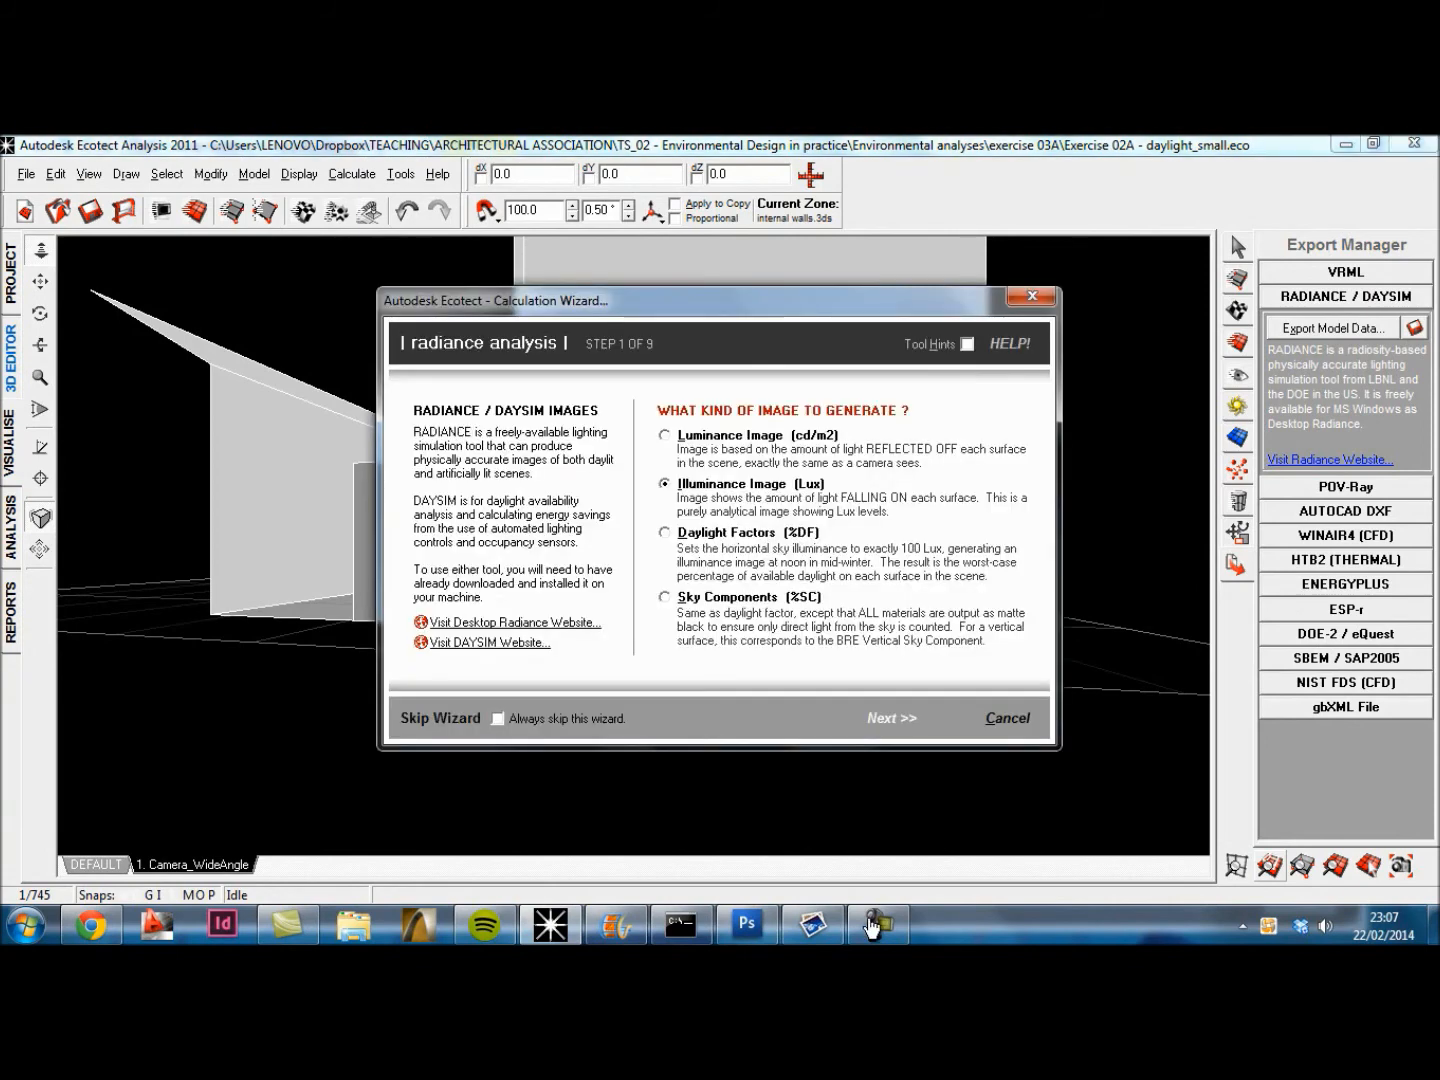
Step: Set up the Radiance analysis as an illuminance final render of Camera_WideAngle, using an overcast sky with ECOTECT's sun angles and design sky
{"action": "key", "text": "Return"}
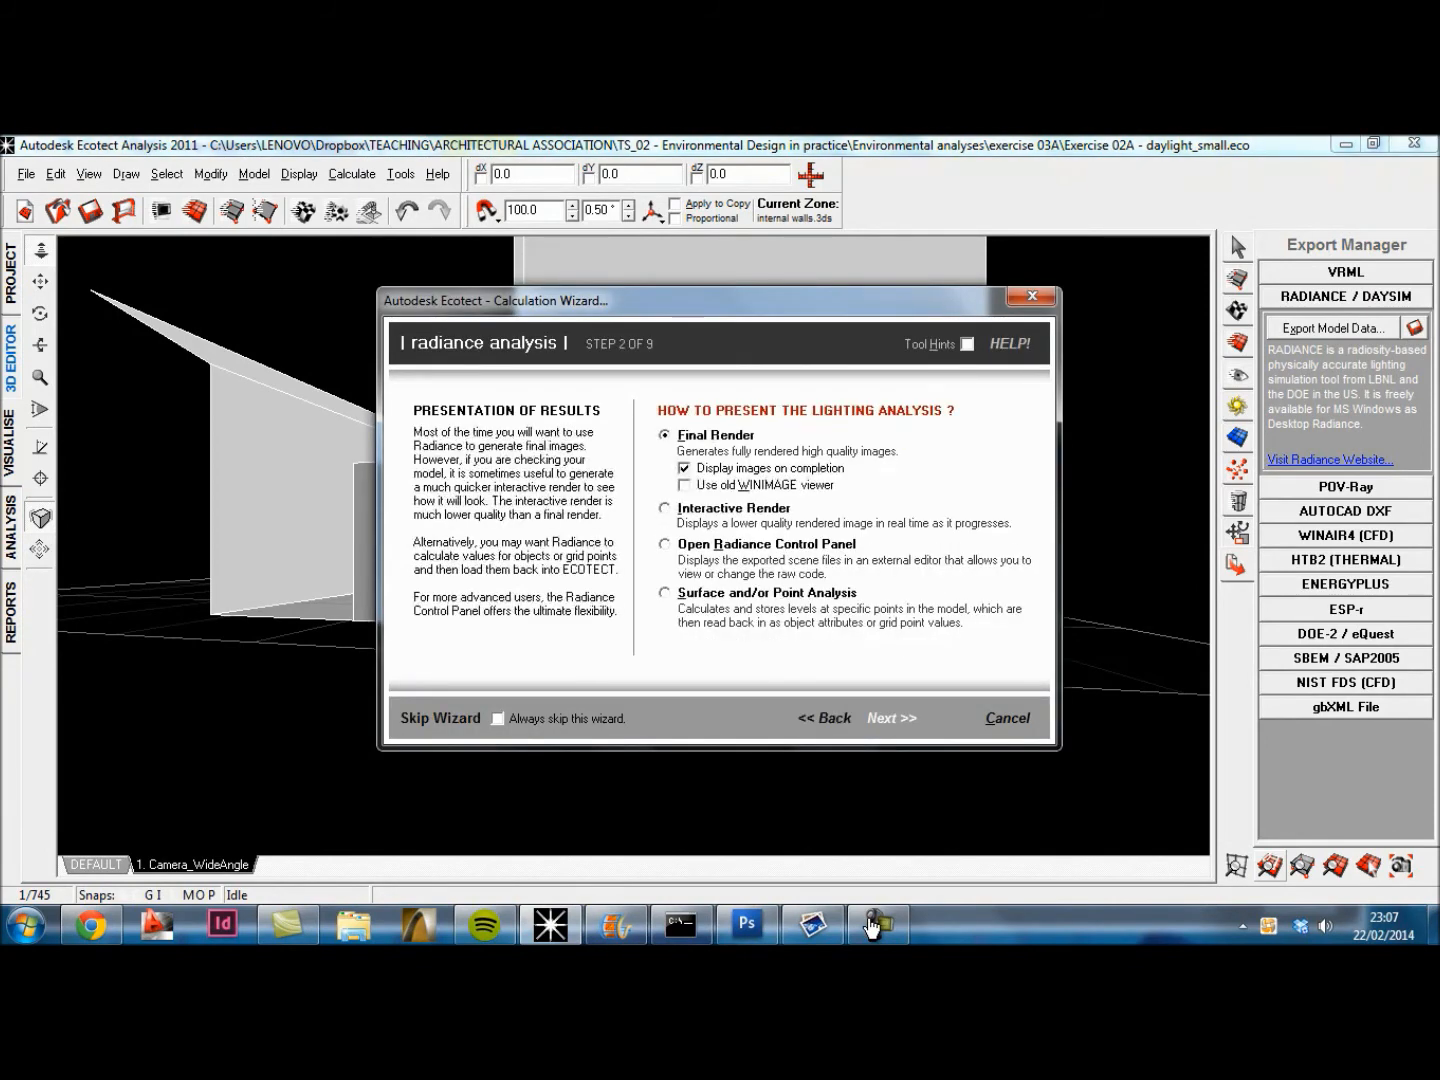
{"action": "key", "text": "Return"}
{"action": "key", "text": "Return"}
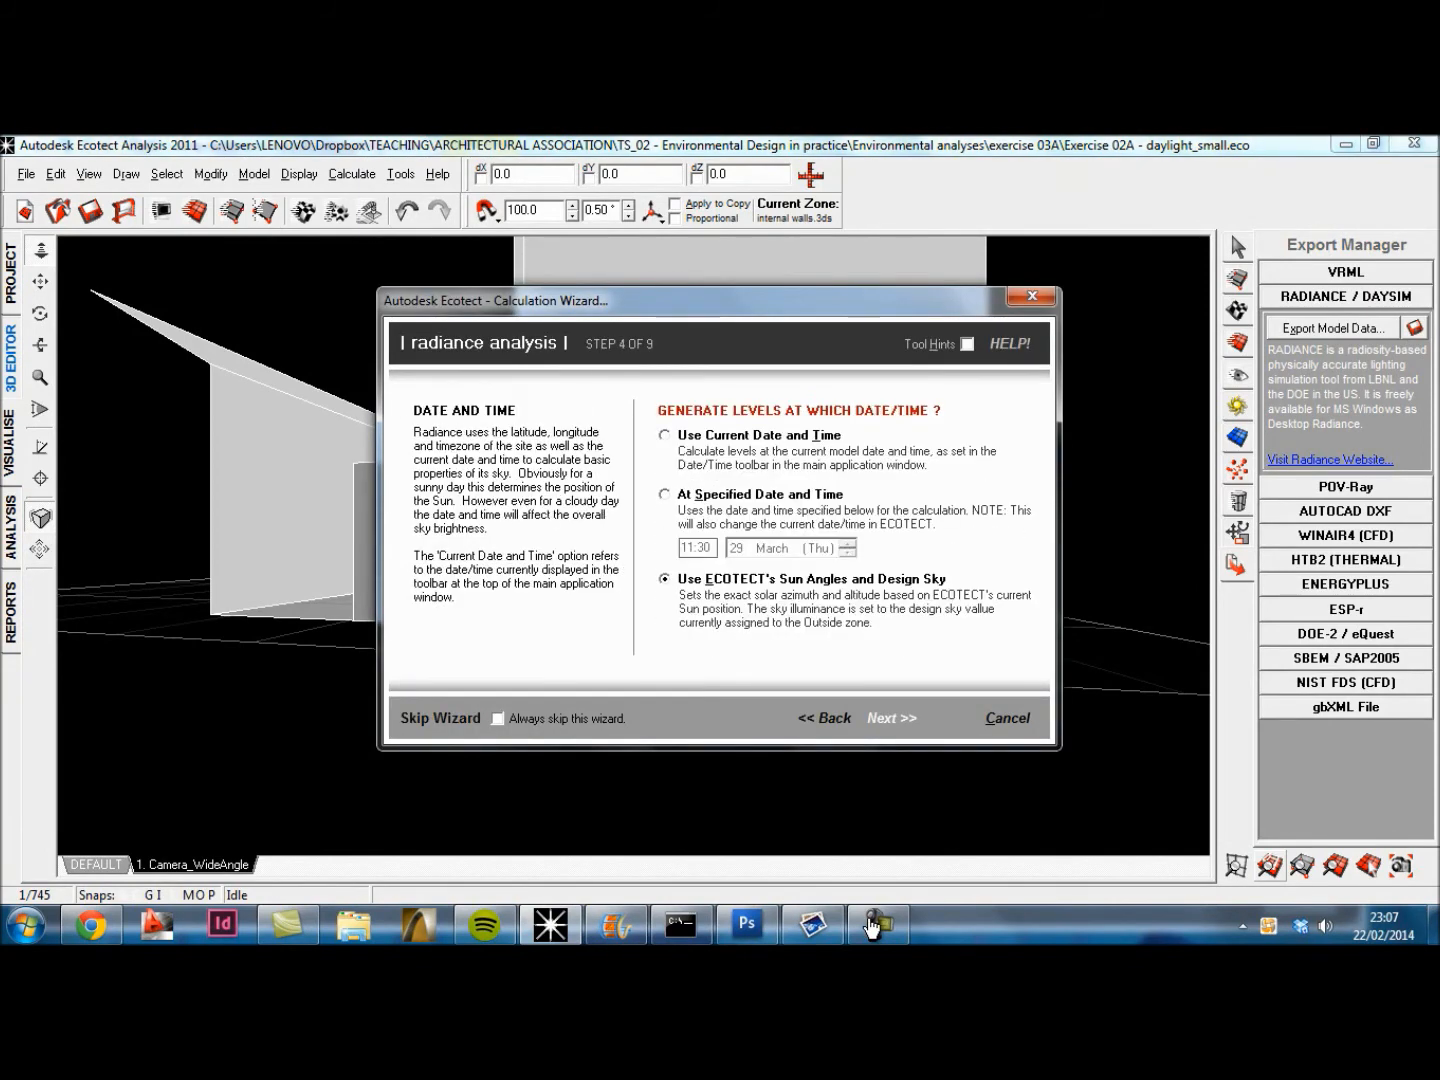
{"action": "key", "text": "Return"}
{"action": "key", "text": "Return"}
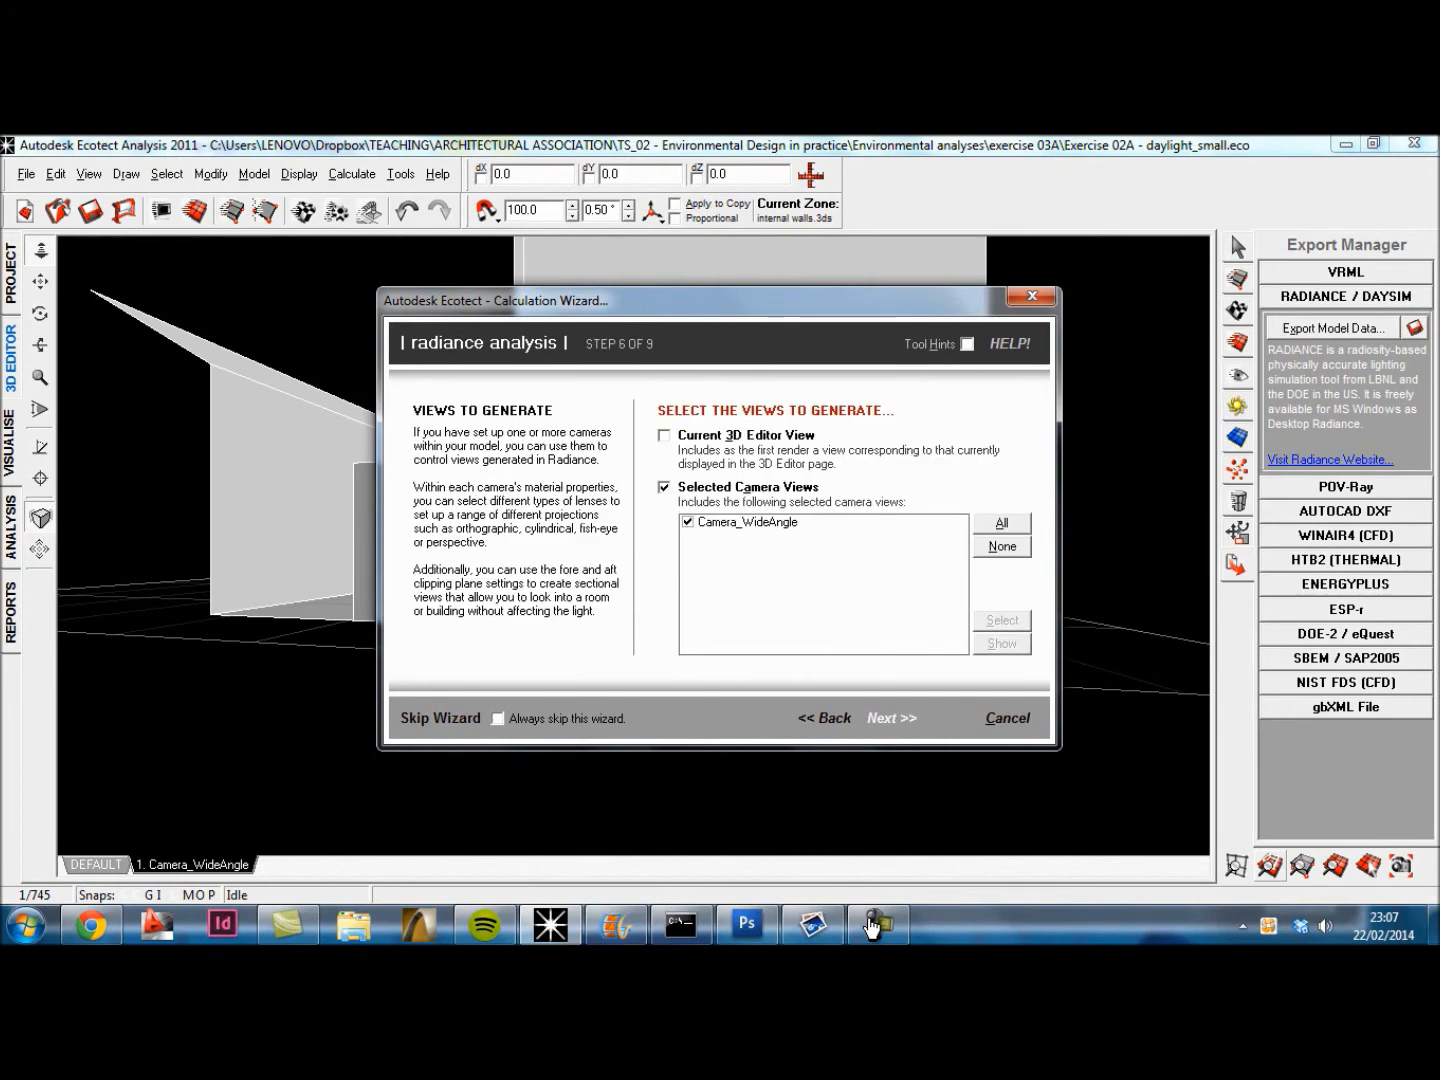
{"action": "key", "text": "Return"}
{"action": "key", "text": "Return"}
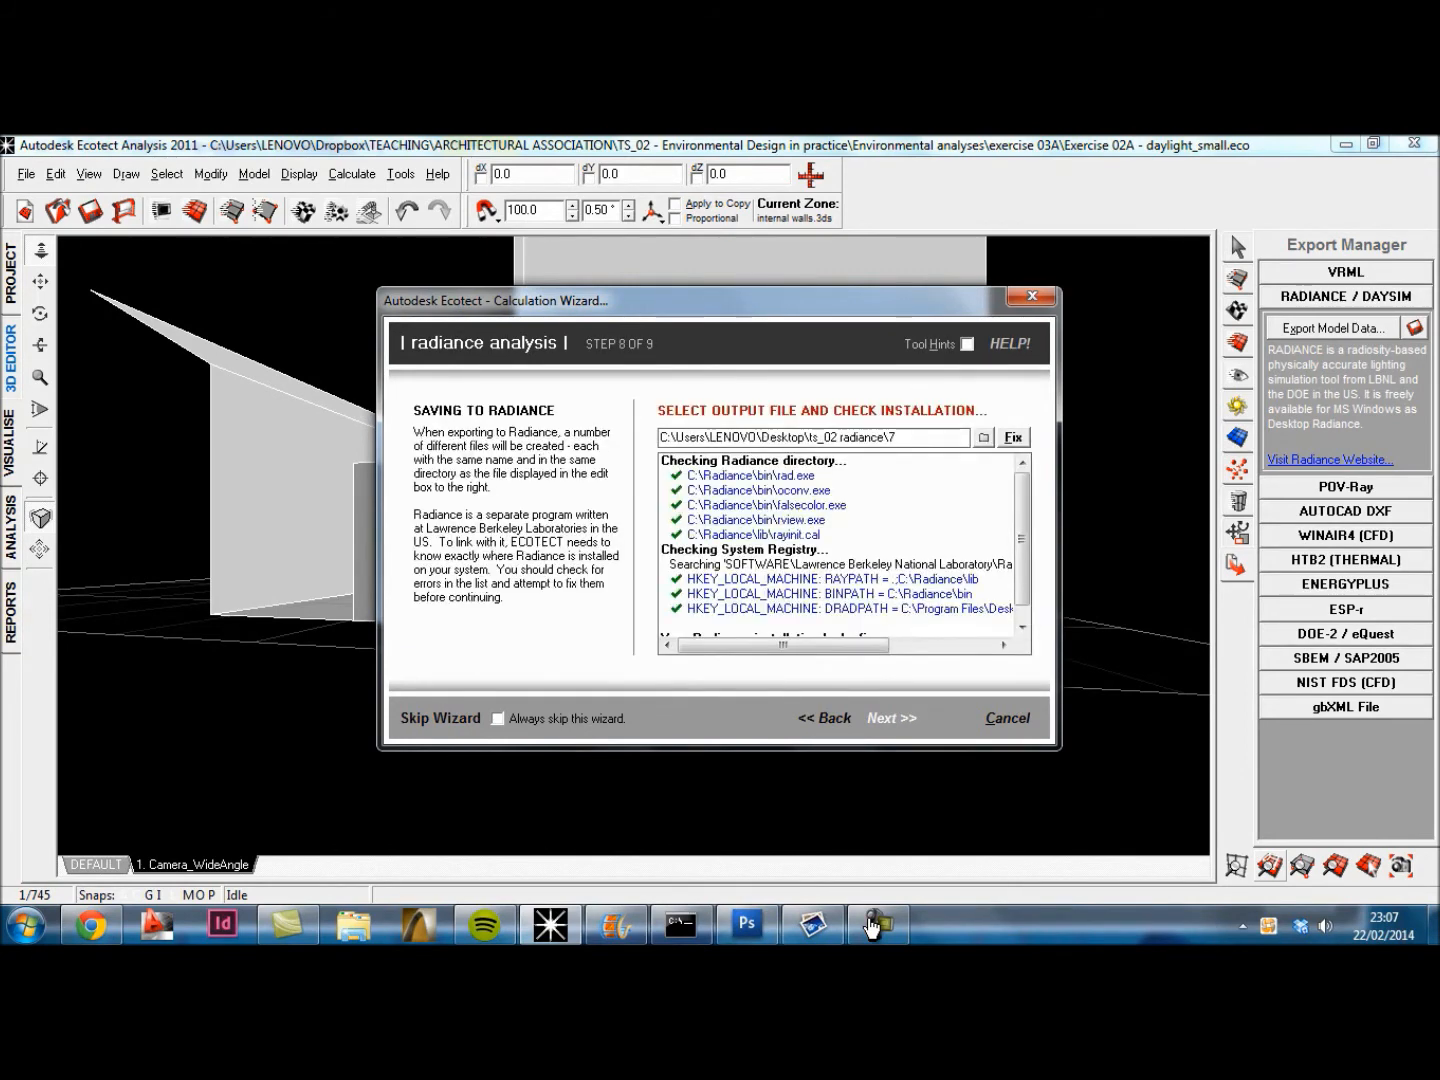
{"action": "key", "text": "Return"}
{"action": "key", "text": "Return"}
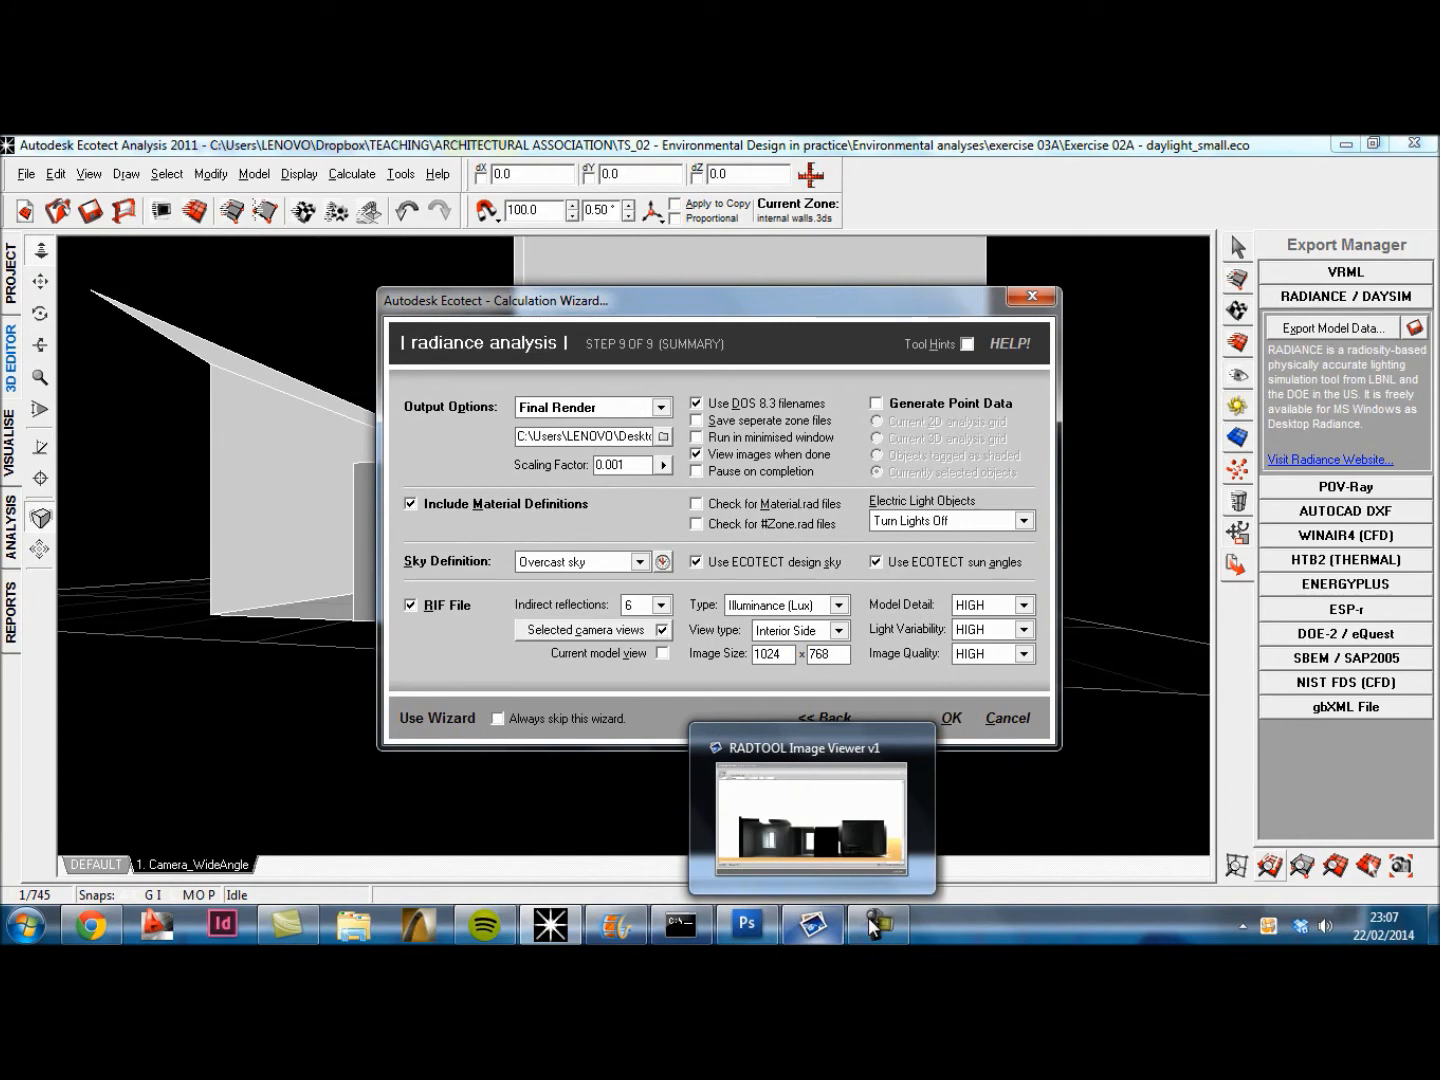
Step: Switch to the RADTOOL Image Viewer and apply a False Colour overlay to 6_c1.pic with scale 500, 10 divisions and Lux units
{"action": "left_click", "coordinate": [873, 925]}
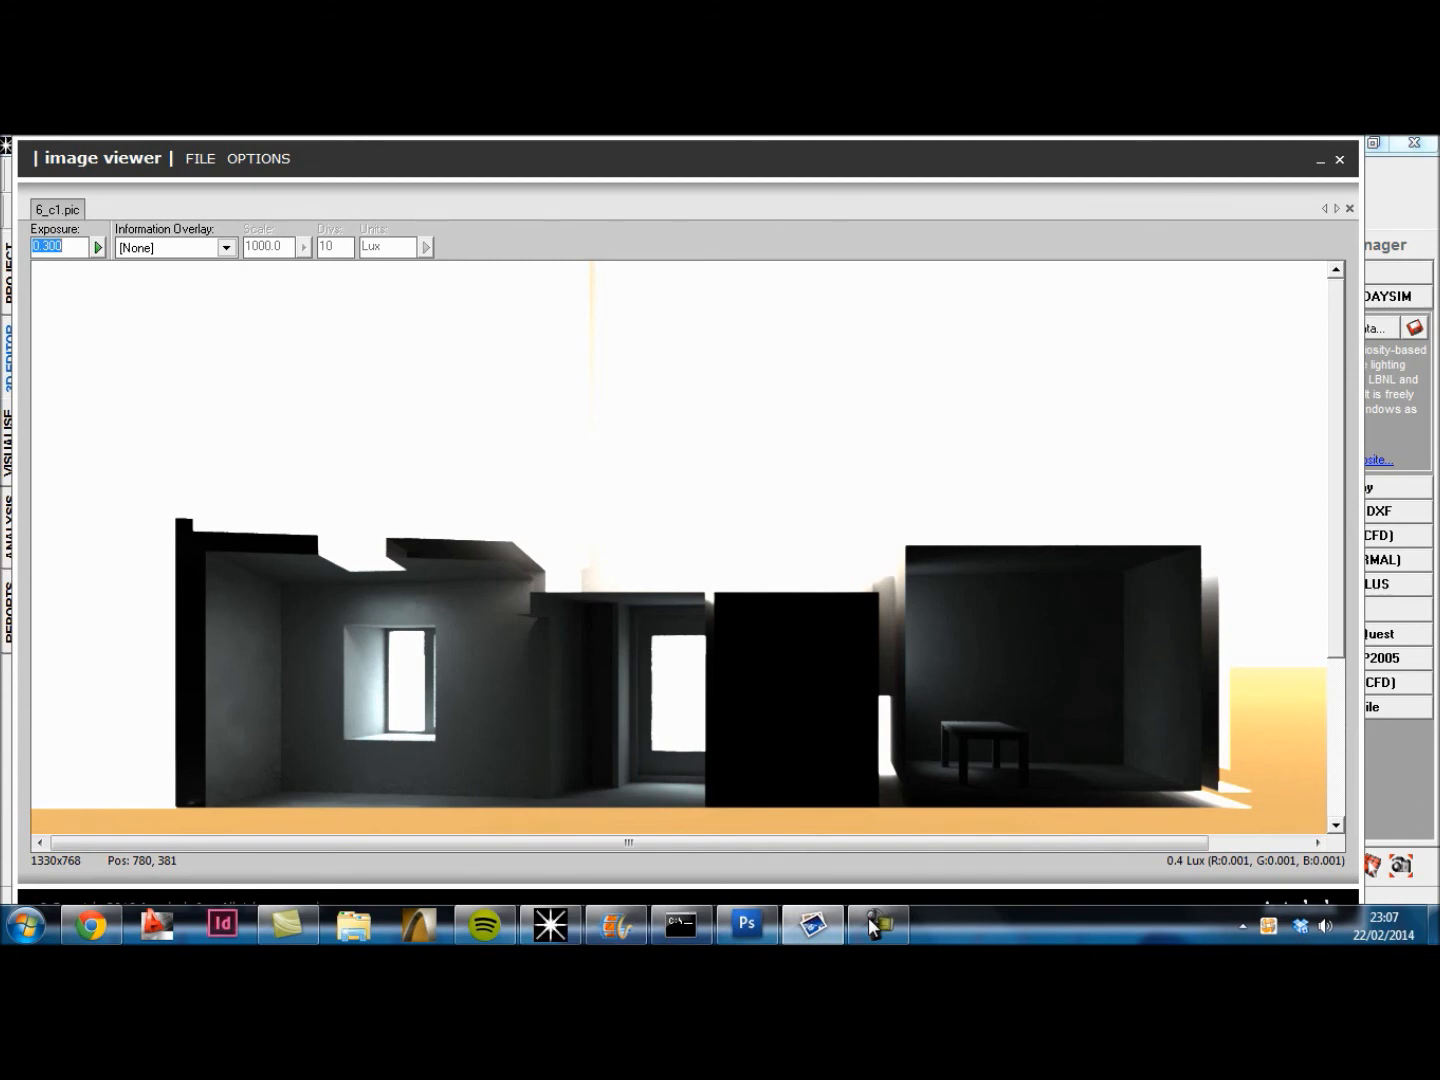
{"action": "left_click", "coordinate": [226, 247]}
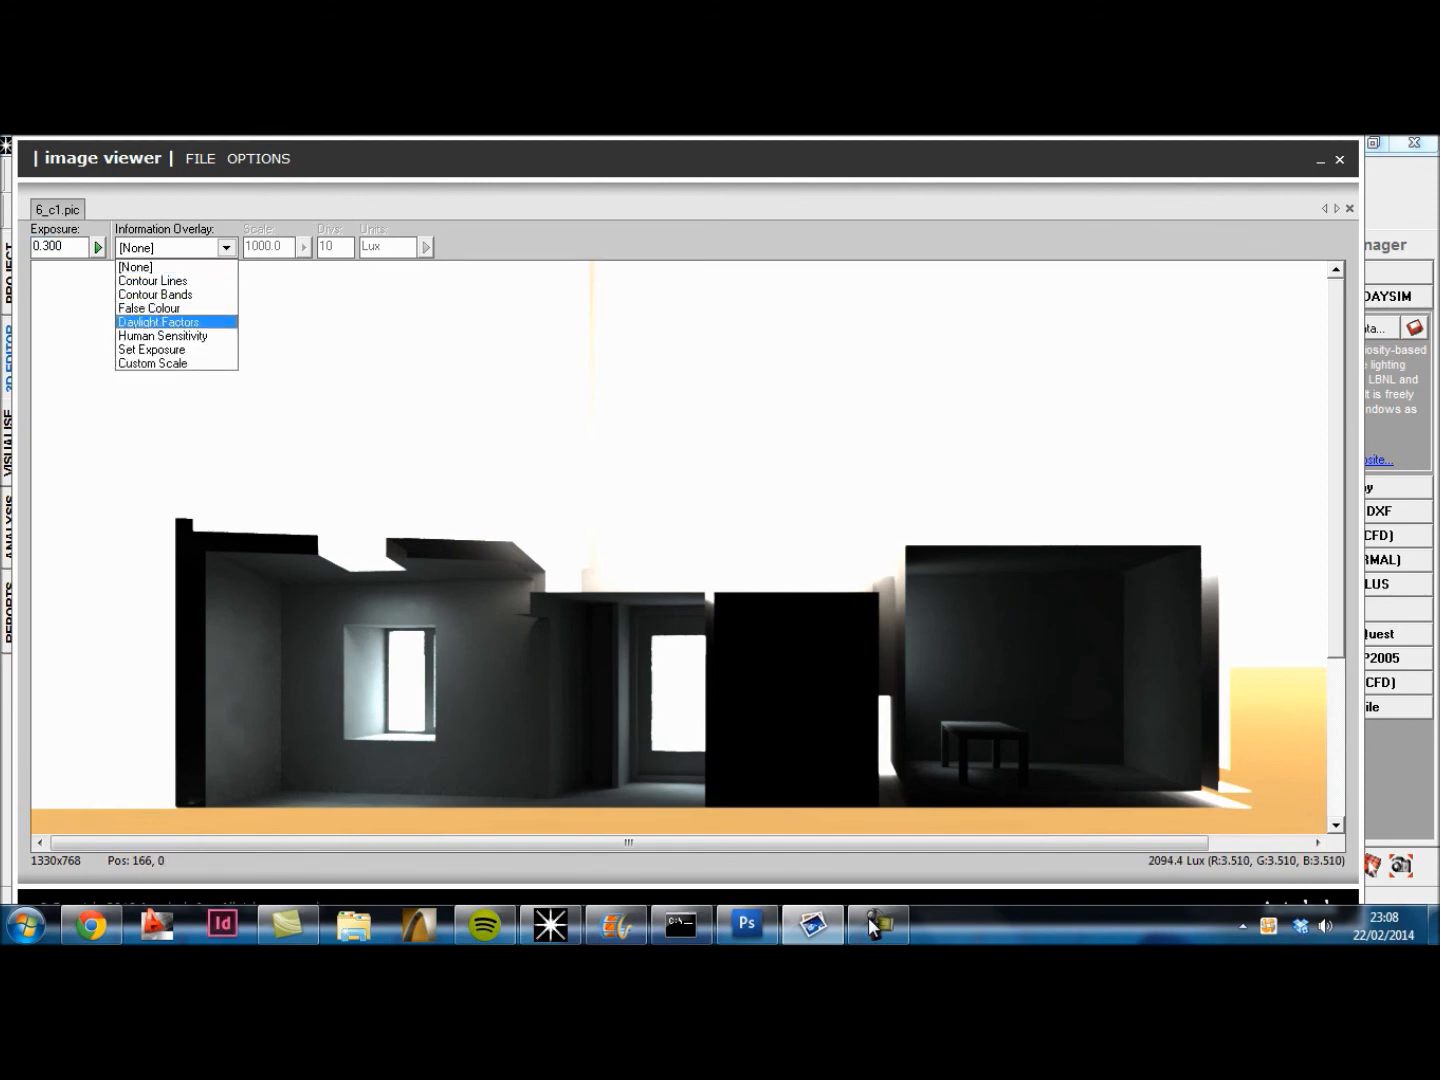
{"action": "left_click", "coordinate": [149, 308]}
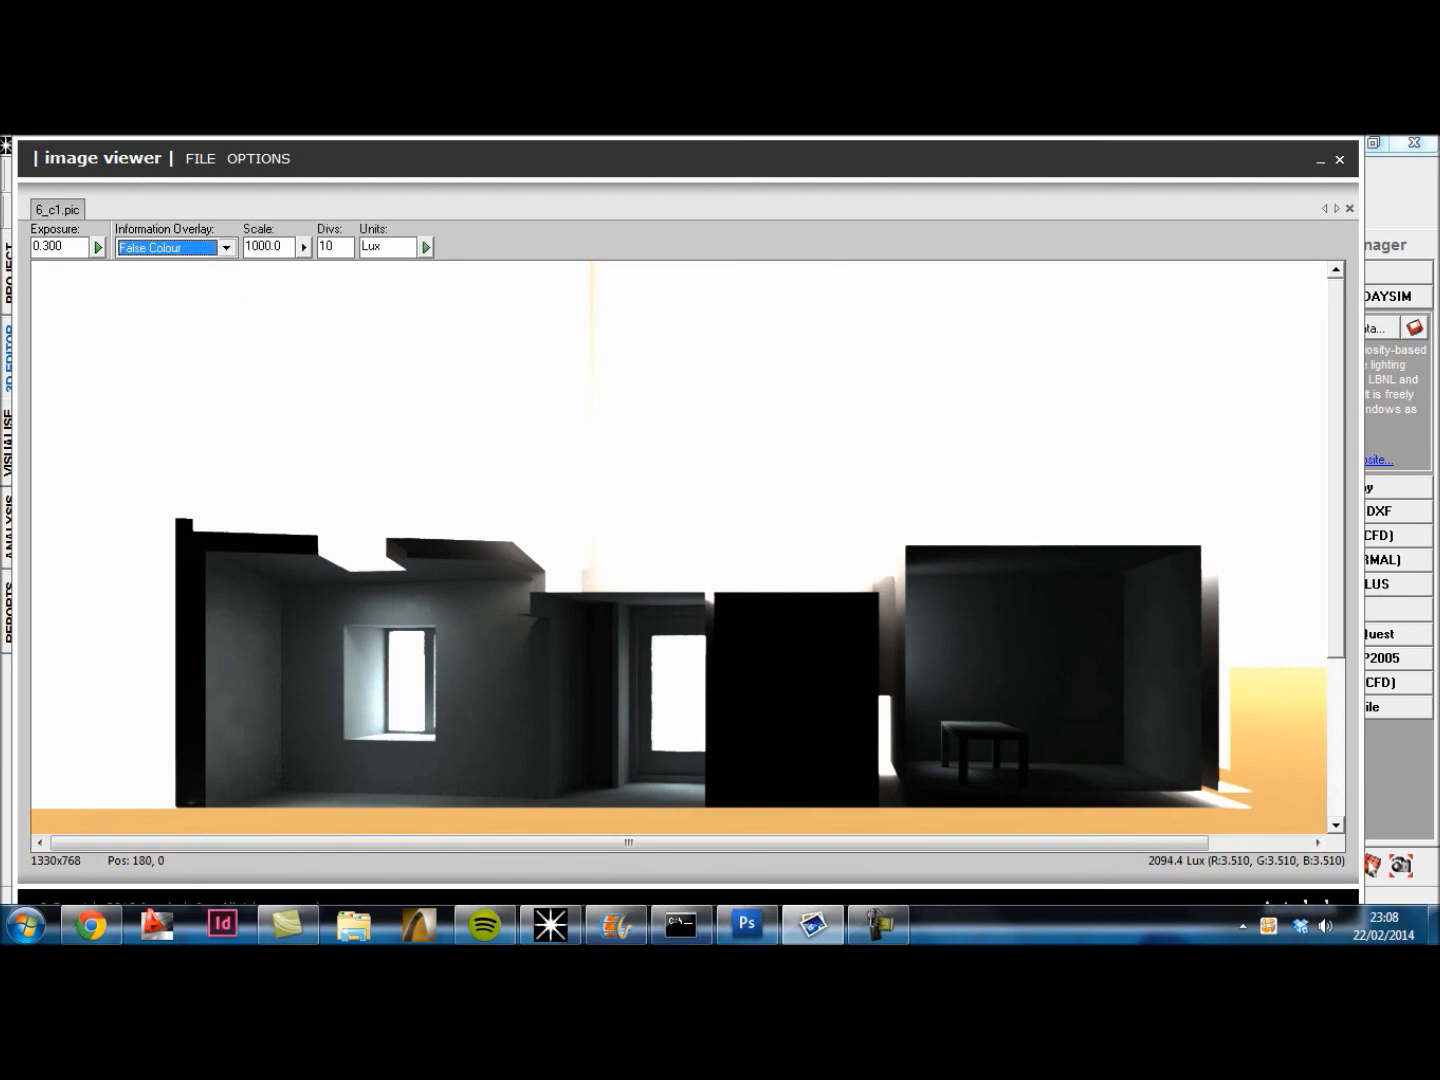
{"action": "key", "text": "Tab"}
{"action": "type", "text": "500"}
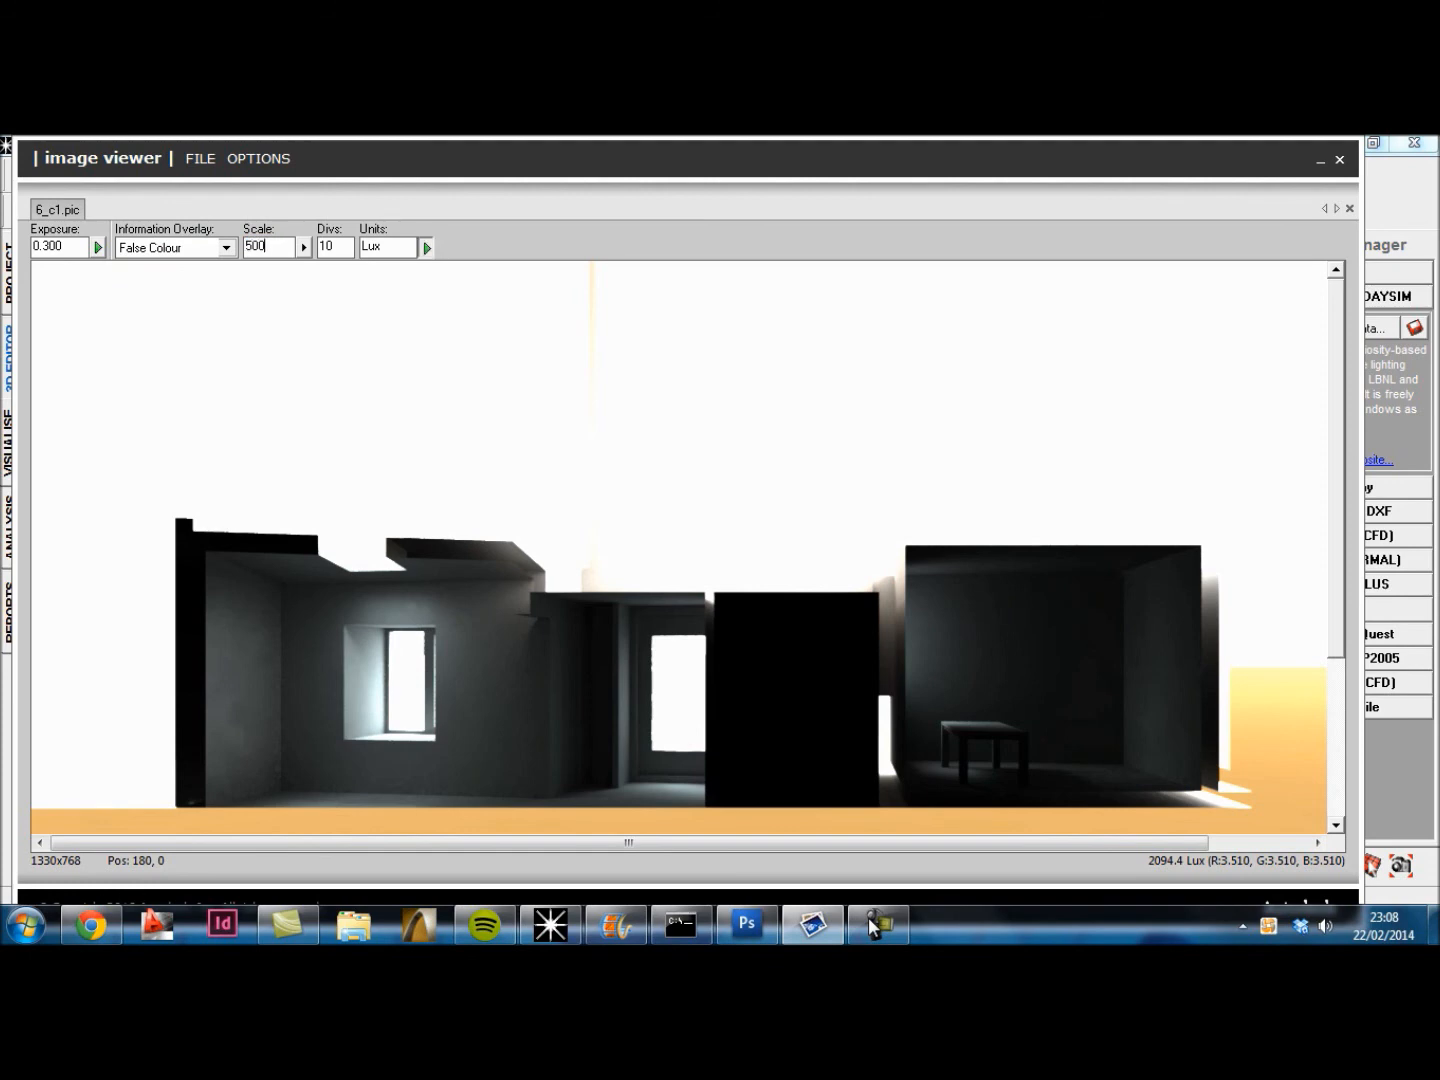
{"action": "key", "text": "Return"}
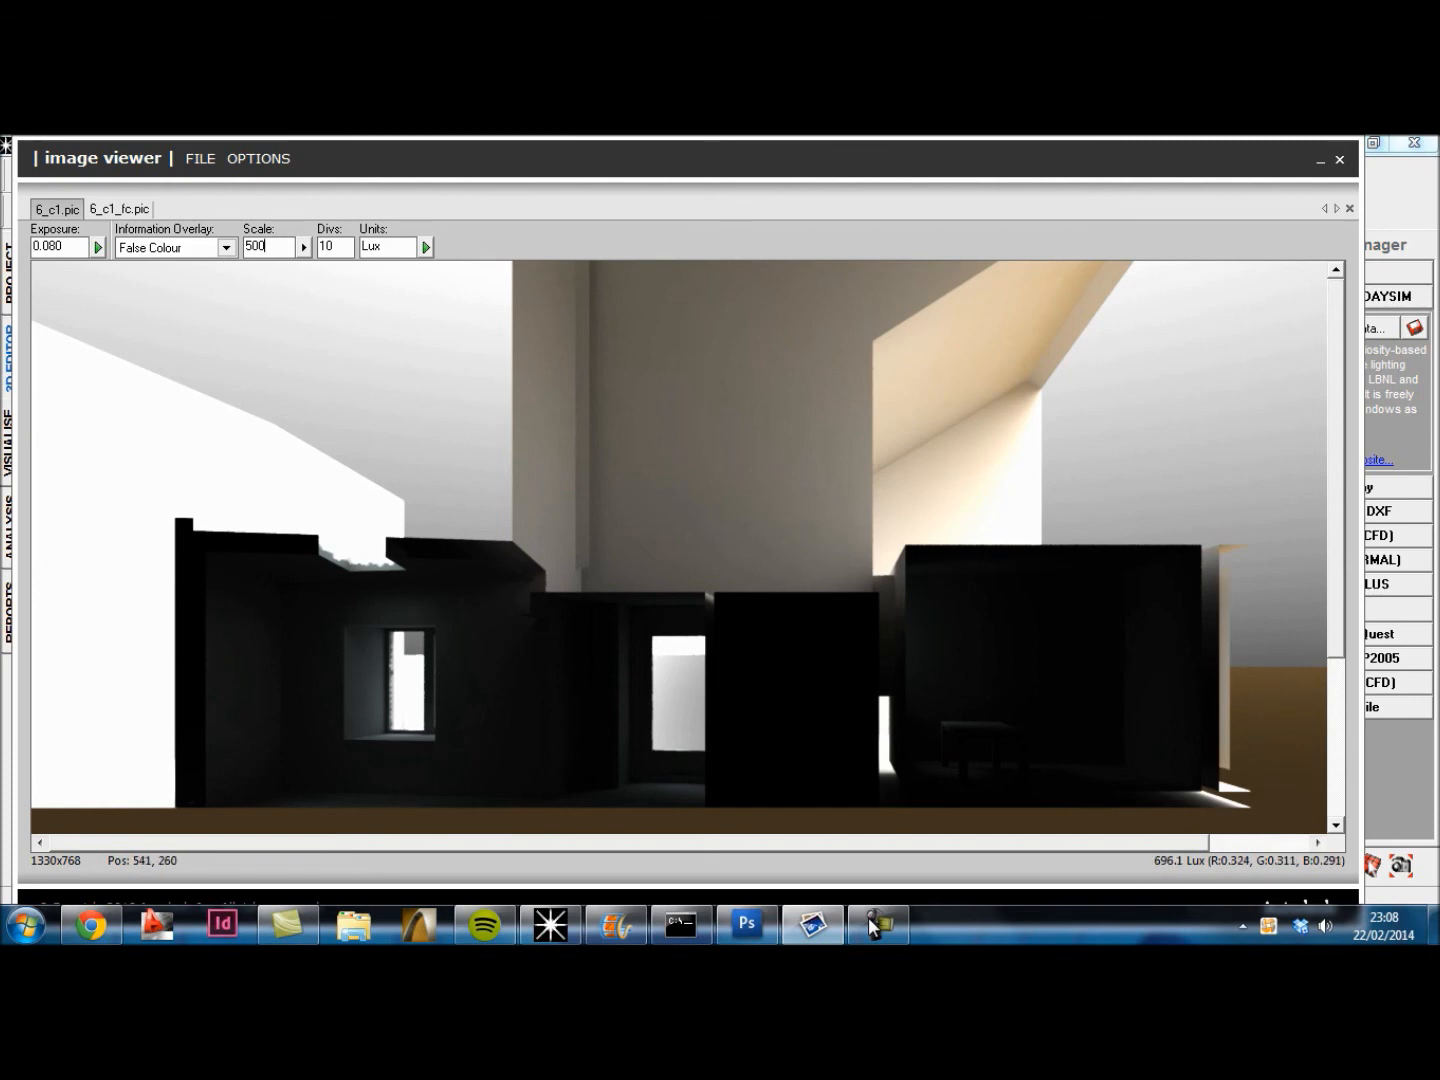
Step: Set the exposure of the 6_c1.pic image to 0.300
{"action": "mouse_move", "coordinate": [64, 247]}
{"action": "left_mouse_down"}
{"action": "mouse_move", "coordinate": [33, 247]}
{"action": "mouse_move", "coordinate": [49, 247]}
{"action": "left_mouse_up"}
{"action": "key", "text": "BackSpace"}
{"action": "key", "text": "BackSpace"}
{"action": "type", "text": "3"}
{"action": "key", "text": "Return"}
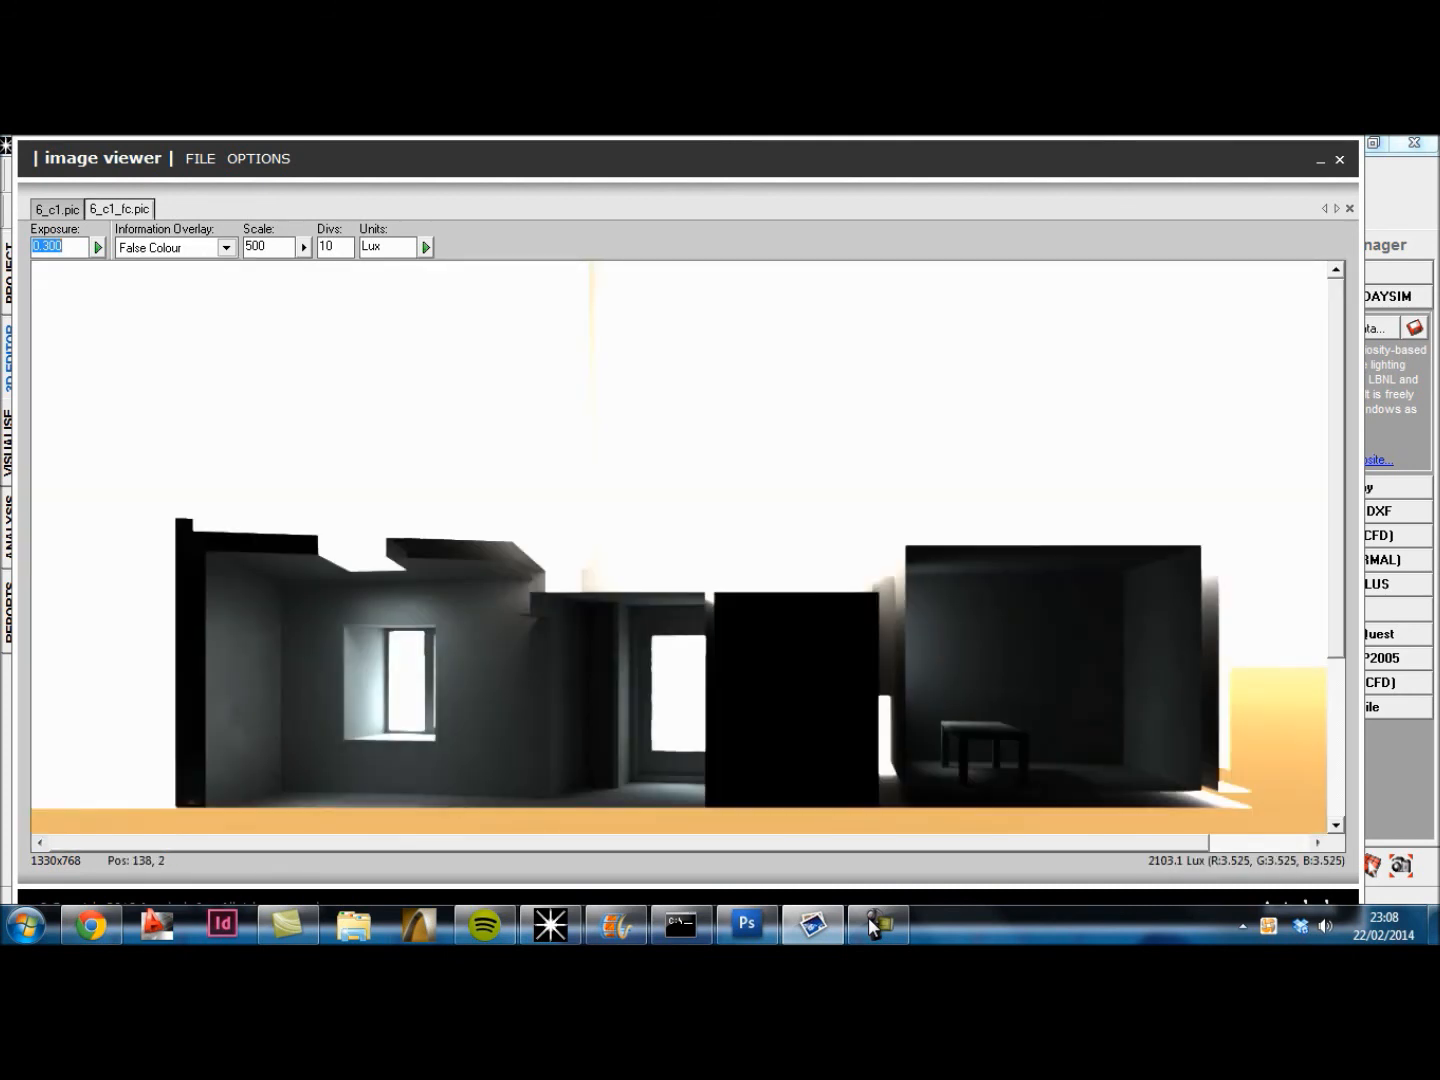
Step: Apply a Contour Lines overlay to 6_c1.pic with scale 300, 10 divisions and Lux units
{"action": "left_click", "coordinate": [226, 247]}
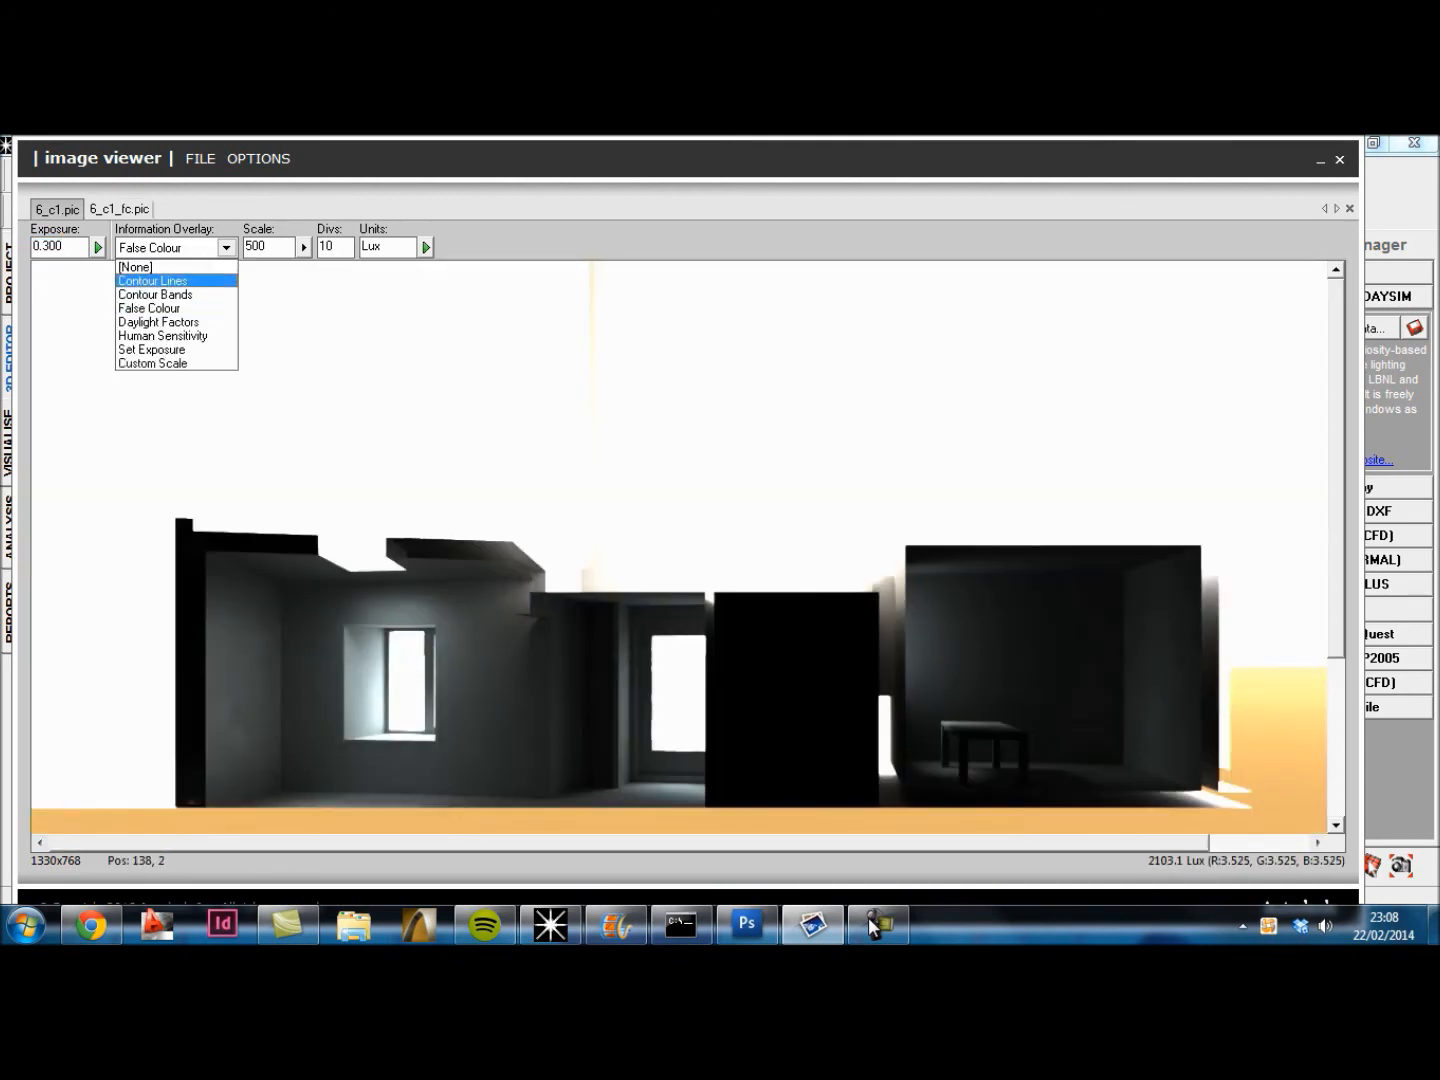
{"action": "key", "text": "Down"}
{"action": "key", "text": "Up"}
{"action": "key", "text": "Return"}
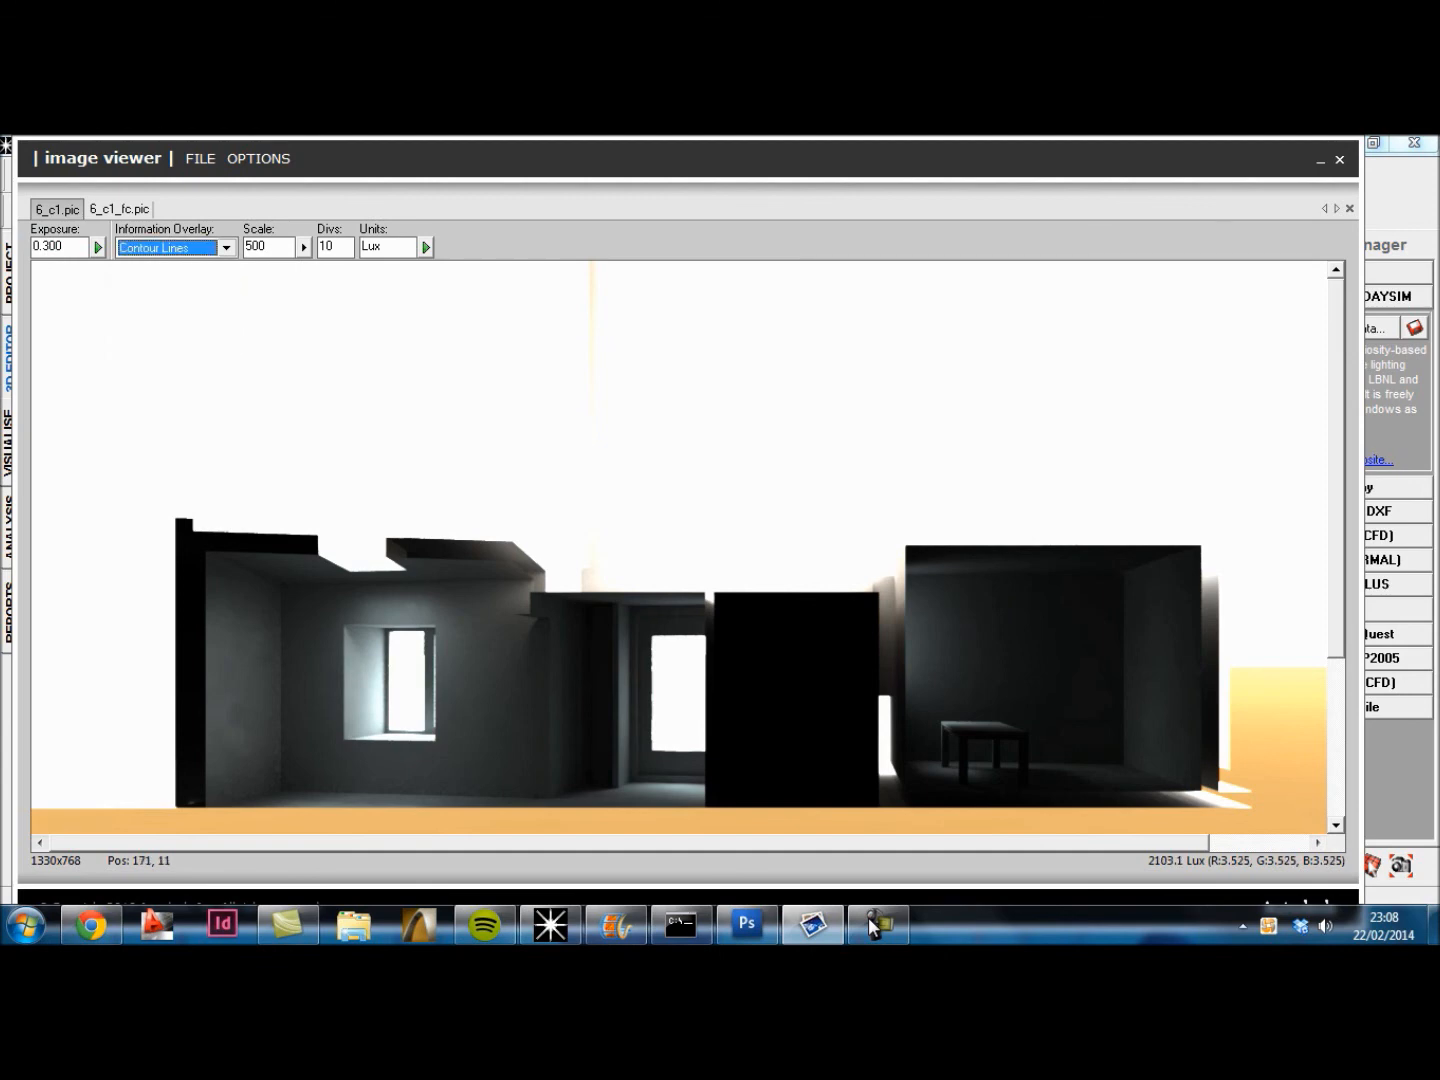
{"action": "key", "text": "Tab"}
{"action": "type", "text": "300"}
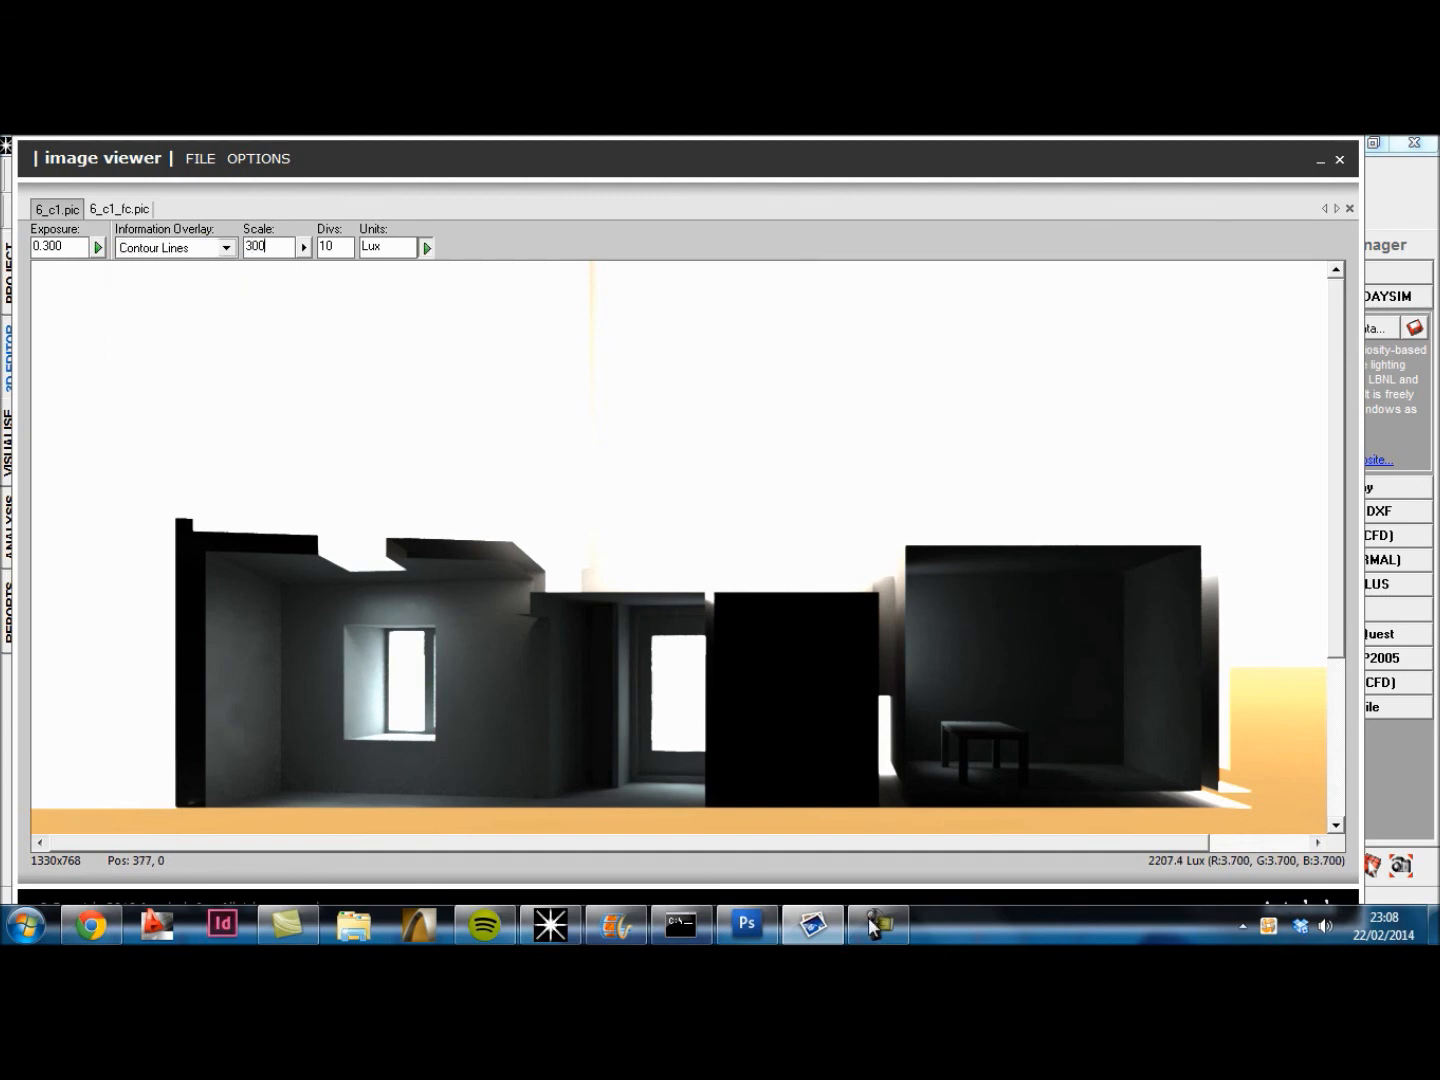
{"action": "key", "text": "Return"}
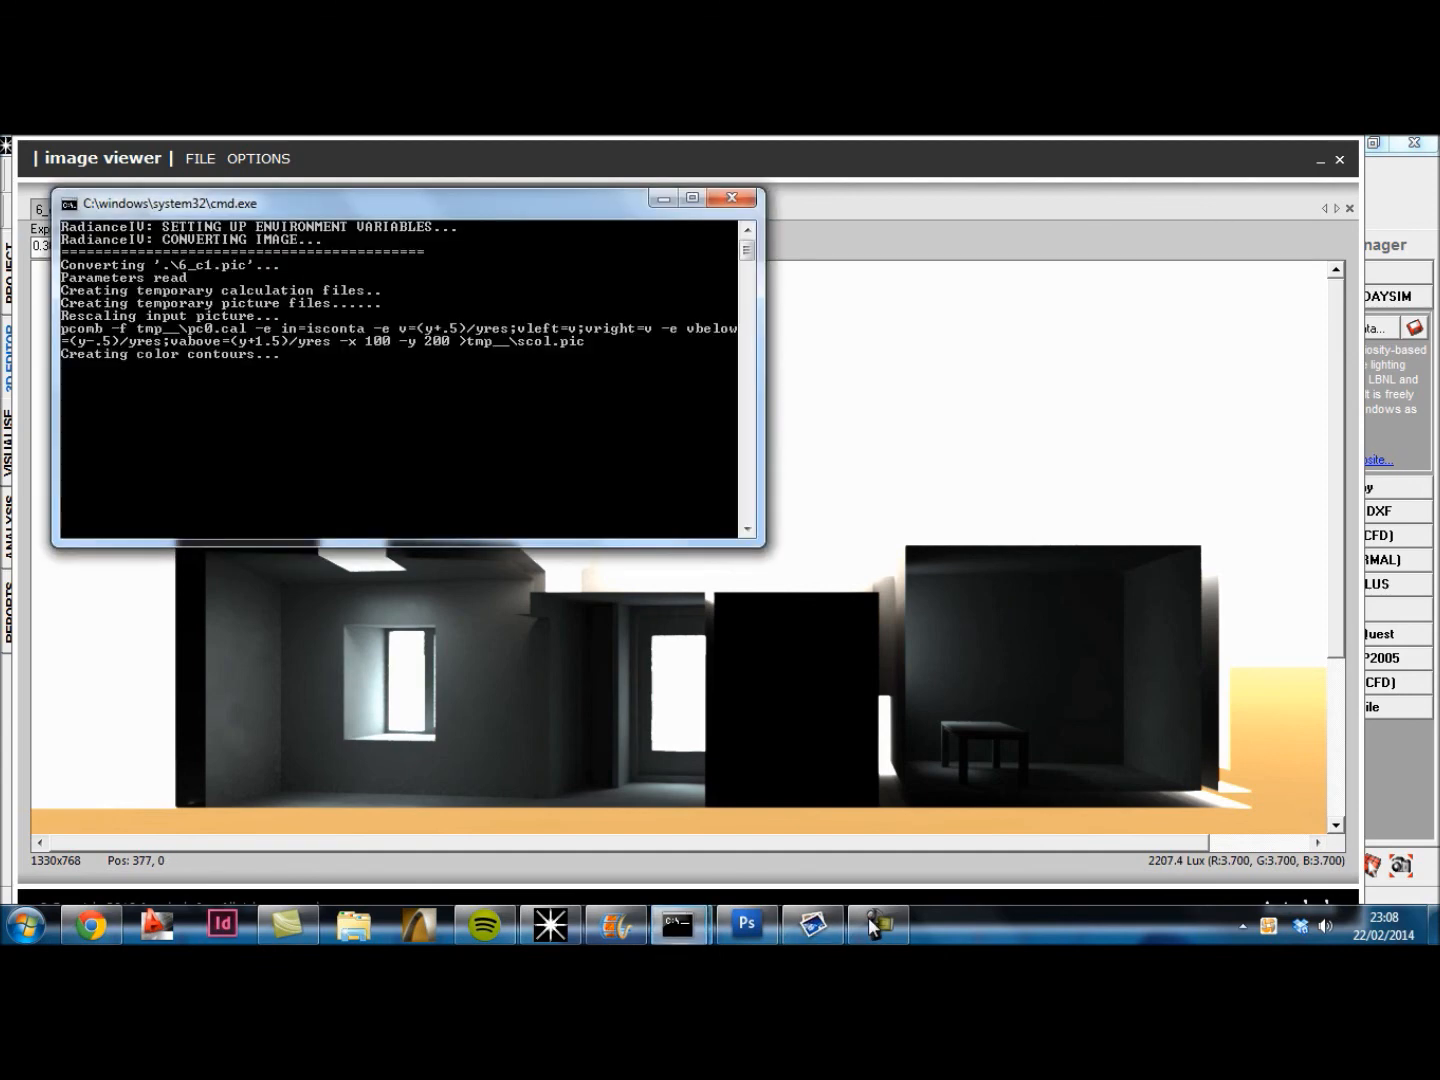